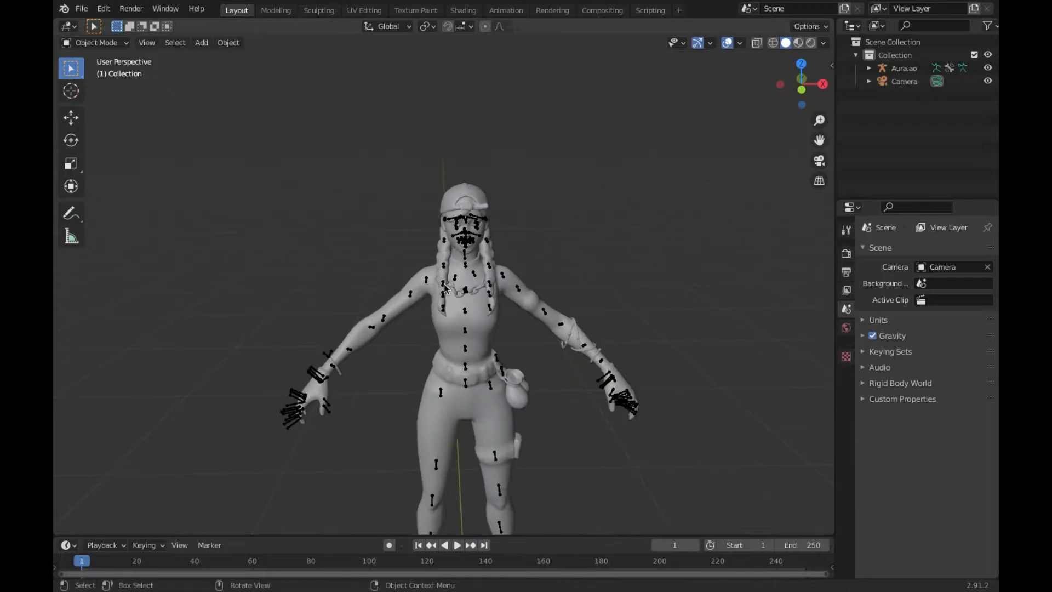
Examine the rigged character's chest and necklace up close and from a distance using walk navigation
{"action": "left_click", "coordinate": [471, 241]}
{"action": "left_click", "coordinate": [569, 207]}
{"action": "key", "text": "shift+grave"}
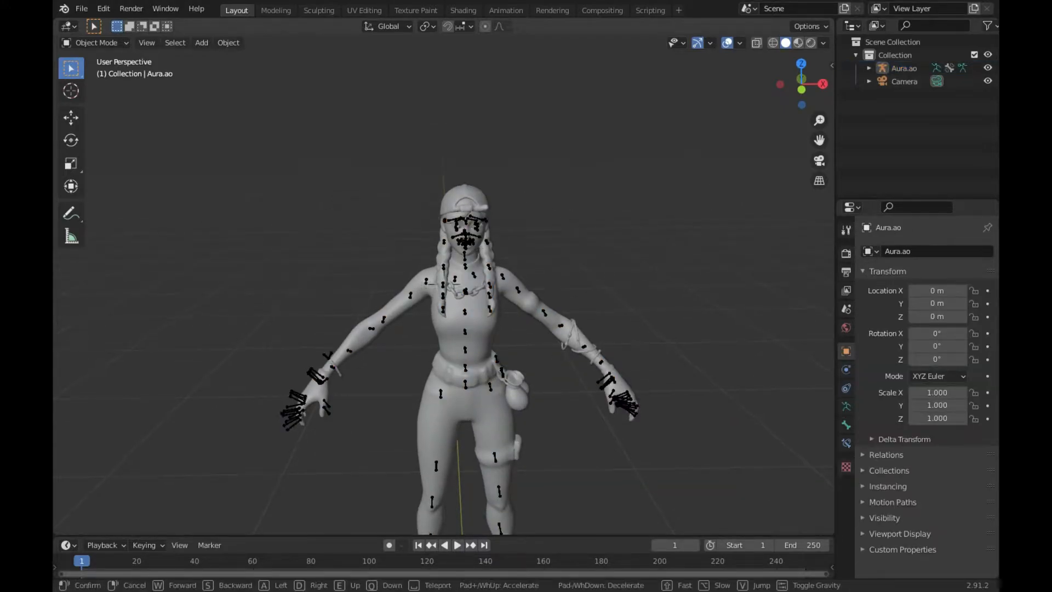
{"action": "key", "text": "w"}
{"action": "left_click", "coordinate": [444, 285]}
{"action": "key", "text": "shift+grave"}
{"action": "key", "text": "w"}
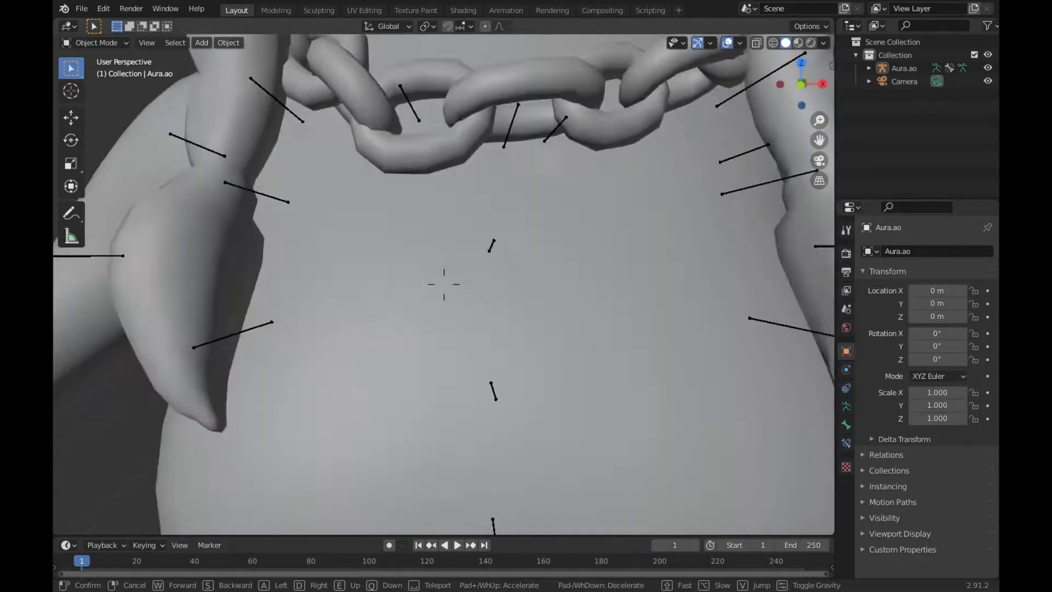
{"action": "key", "text": "s"}
{"action": "key", "text": "w"}
{"action": "key", "text": "s"}
{"action": "left_click", "coordinate": [469, 255]}
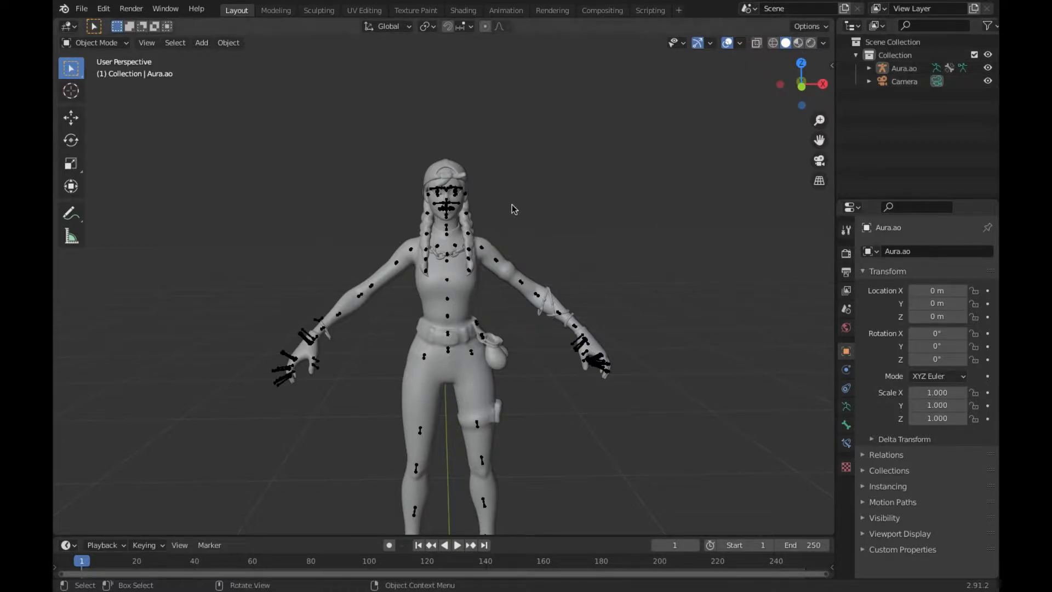
Look around the scene with walk navigation and approach the character's upper body
{"action": "key", "text": "shift+grave"}
{"action": "key", "text": "s"}
{"action": "key", "text": "w"}
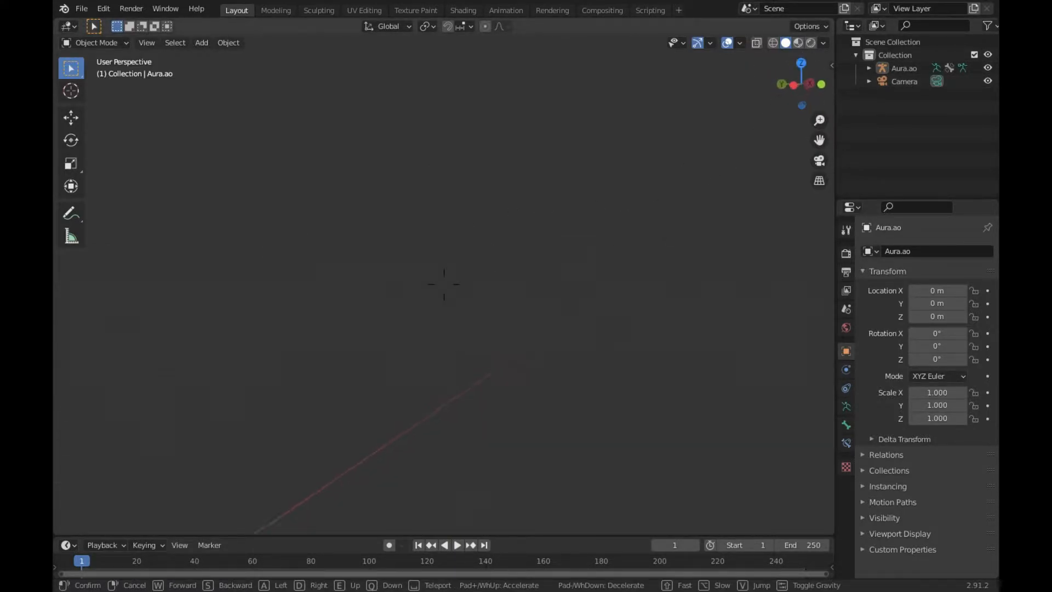
{"action": "key", "text": "w"}
{"action": "key", "text": "w"}
{"action": "key", "text": "s"}
{"action": "key", "text": "w"}
{"action": "key", "text": "s"}
{"action": "key", "text": "w"}
{"action": "left_click", "coordinate": [445, 289]}
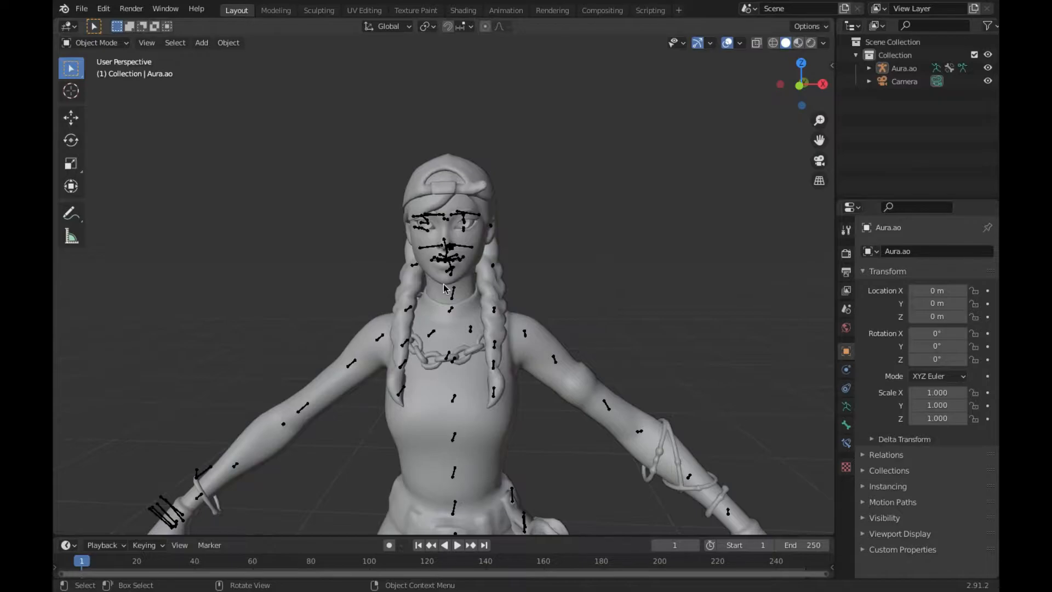
Inspect the character's head, torso and full figure from varying heights, sides and distances using walk navigation
{"action": "key", "text": "shift+grave"}
{"action": "key", "text": "s"}
{"action": "key", "text": "w"}
{"action": "key", "text": "q"}
{"action": "key", "text": "s"}
{"action": "key", "text": "e"}
{"action": "key", "text": "w"}
{"action": "key", "text": "s"}
{"action": "key", "text": "a"}
{"action": "key", "text": "w"}
{"action": "key", "text": "s"}
{"action": "key", "text": "w"}
{"action": "key", "text": "d"}
{"action": "key", "text": "s"}
{"action": "key", "text": "w"}
{"action": "left_click", "coordinate": [444, 285]}
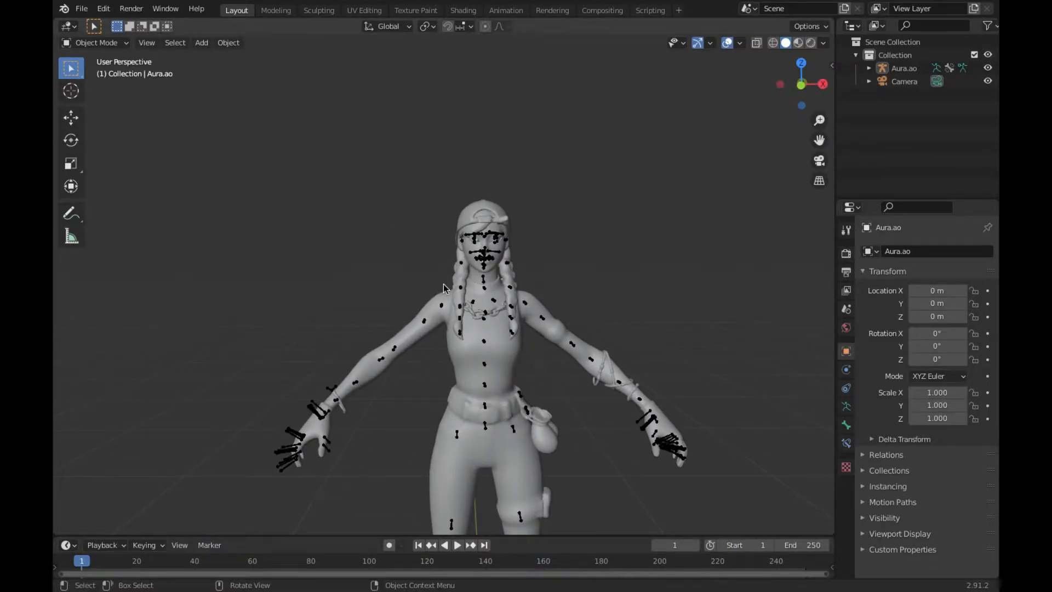
{"action": "scroll", "coordinate": [444, 285], "scroll_direction": "up", "scroll_amount": 3}
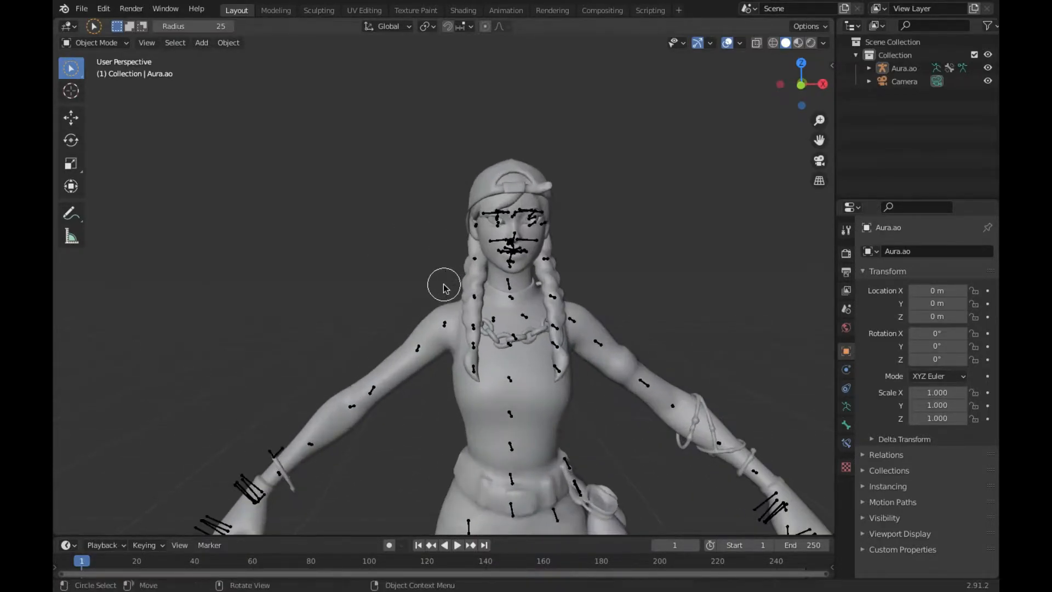
{"action": "key", "text": "shift+grave"}
{"action": "key", "text": "s"}
{"action": "key", "text": "w"}
{"action": "key", "text": "s"}
{"action": "key", "text": "w"}
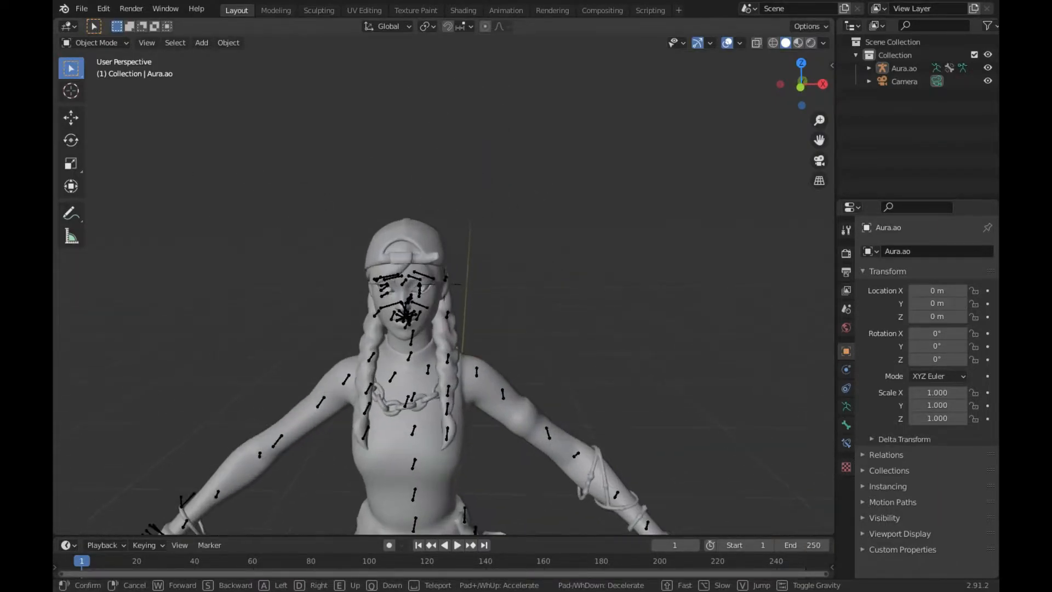
{"action": "key", "text": "s"}
{"action": "key", "text": "w"}
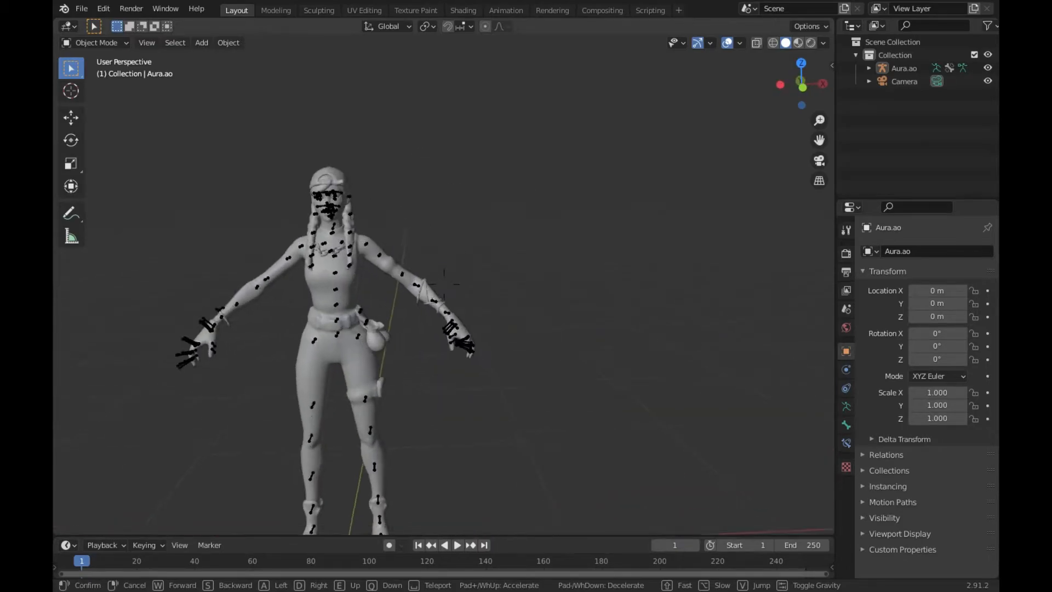
{"action": "left_click", "coordinate": [443, 284]}
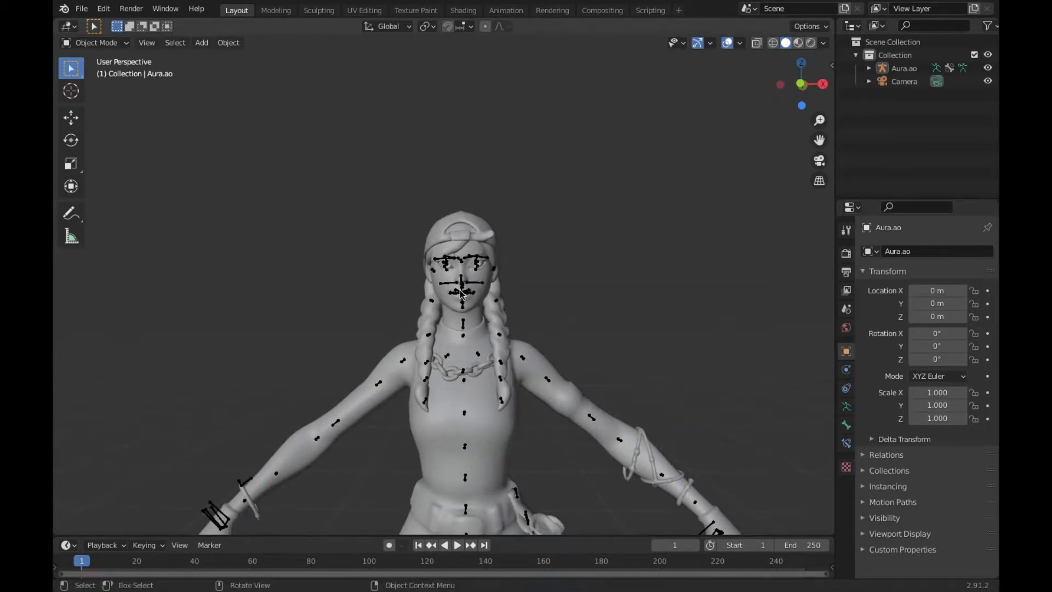
Select the character's armature and switch it to Pose Mode
{"action": "left_click", "coordinate": [458, 291]}
{"action": "left_click", "coordinate": [93, 42]}
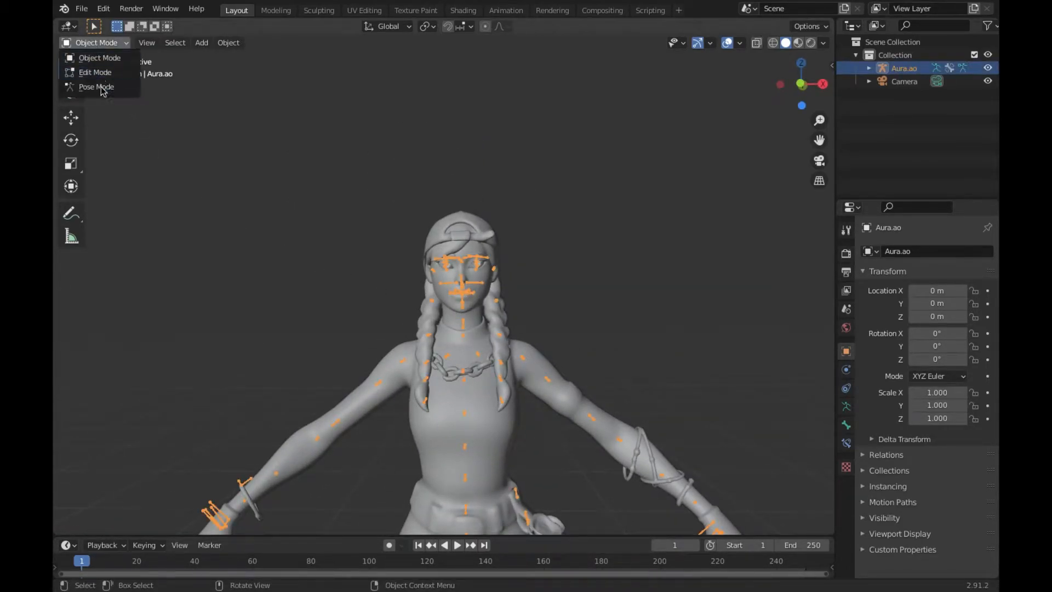
{"action": "left_click", "coordinate": [102, 87]}
{"action": "key", "text": "shift+grave"}
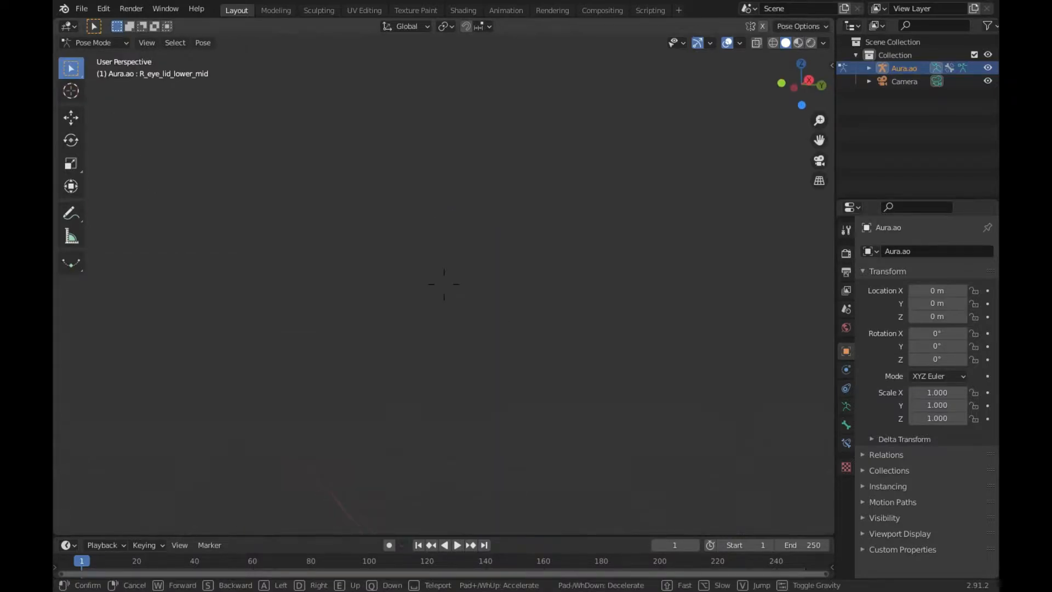
{"action": "left_click", "coordinate": [445, 288]}
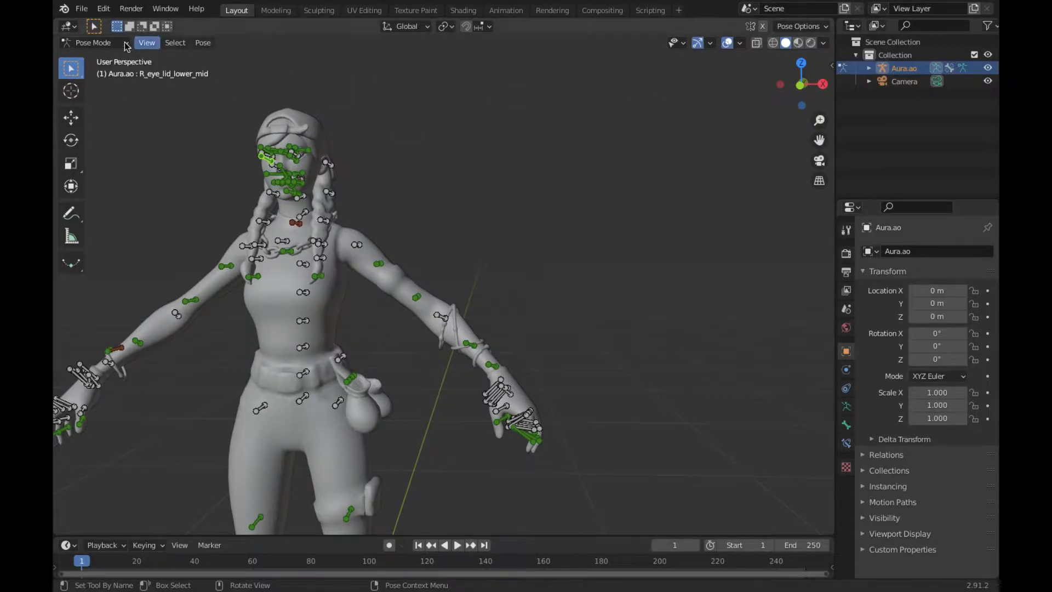
Return the armature to Object Mode and clear the selection
{"action": "left_click", "coordinate": [105, 43]}
{"action": "left_click", "coordinate": [112, 88]}
{"action": "left_click", "coordinate": [105, 43]}
{"action": "left_click", "coordinate": [104, 57]}
{"action": "left_click", "coordinate": [578, 159]}
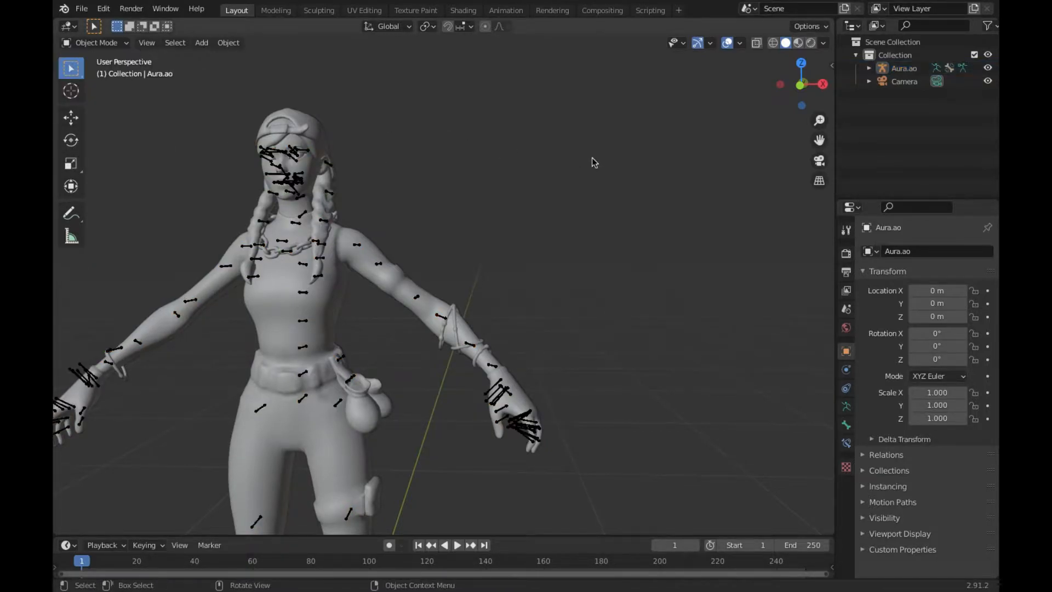
Select the camera, then reselect the character's armature and view it from different angles
{"action": "left_click", "coordinate": [904, 81]}
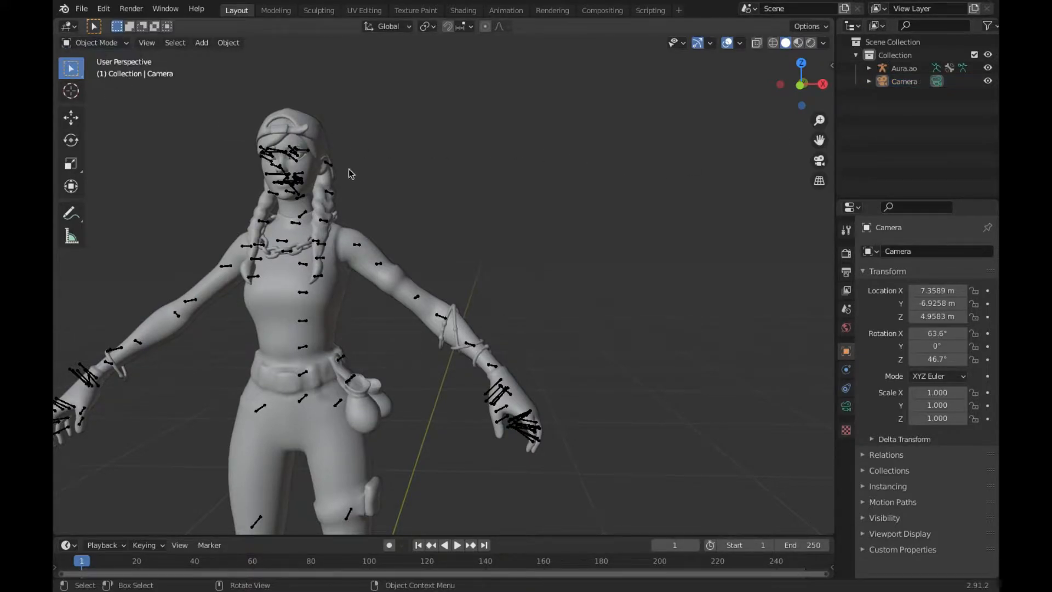
{"action": "left_click", "coordinate": [292, 183]}
{"action": "key", "text": "shift+grave"}
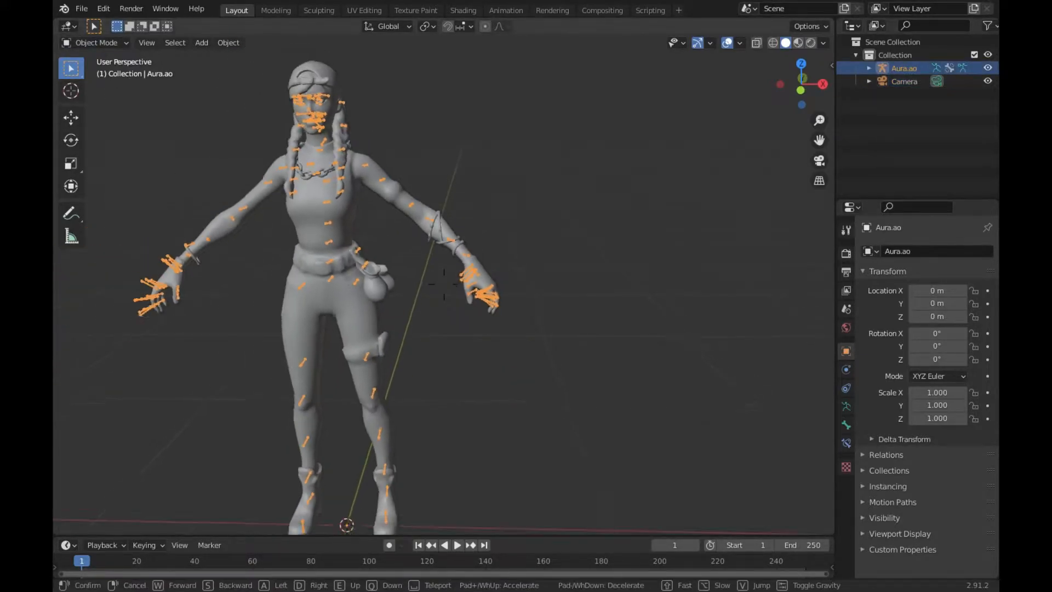
{"action": "key", "text": "w"}
{"action": "key", "text": "s"}
{"action": "left_click", "coordinate": [444, 283]}
{"action": "left_click", "coordinate": [575, 230]}
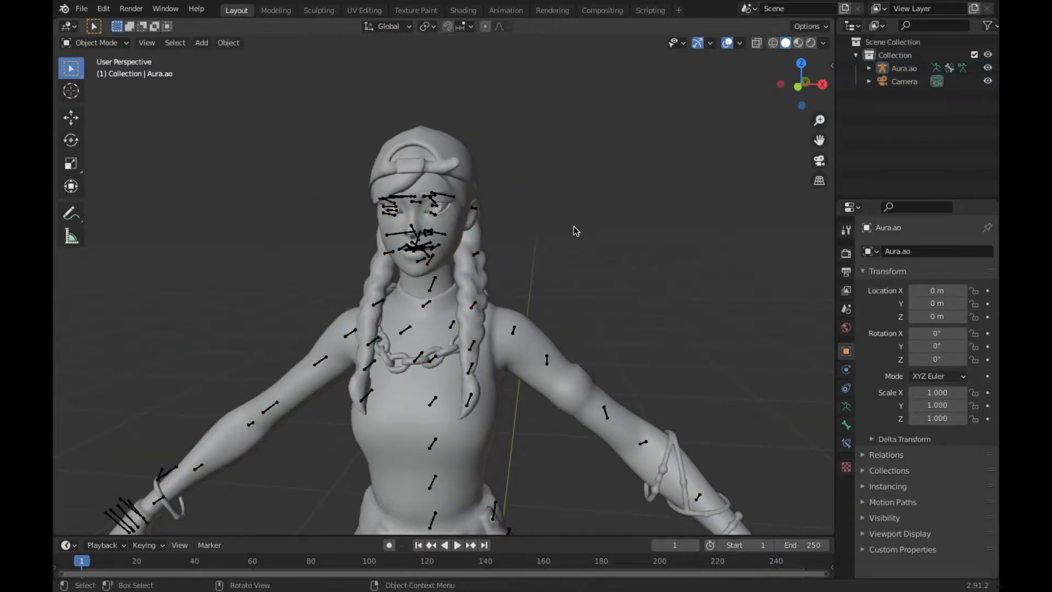
{"action": "key", "text": "shift+grave"}
{"action": "key", "text": "w"}
{"action": "key", "text": "s"}
{"action": "left_click", "coordinate": [484, 362]}
{"action": "left_click", "coordinate": [504, 342]}
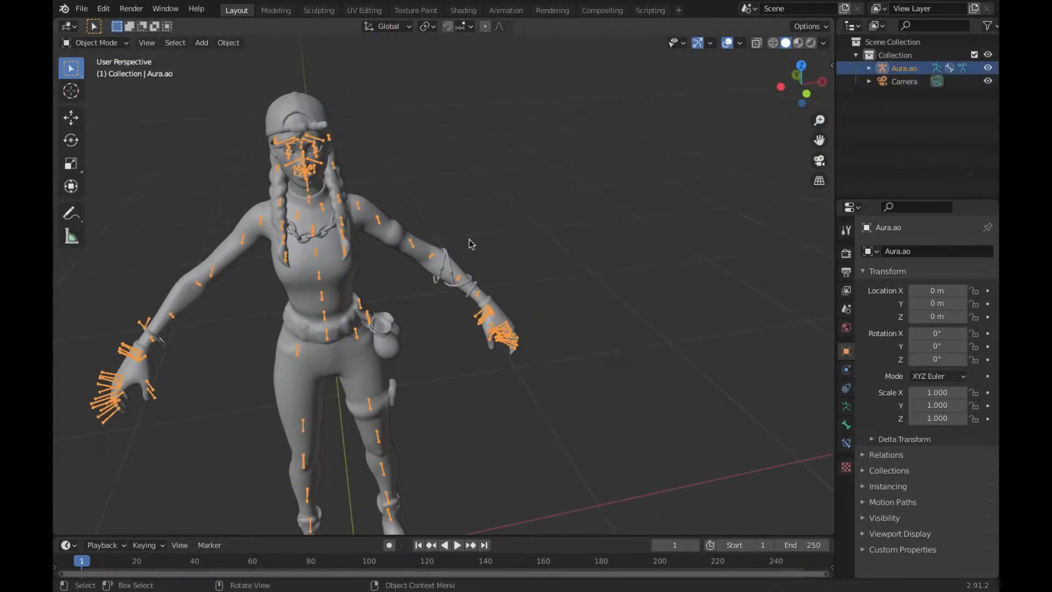
Select the character's body mesh and check which interaction modes it offers
{"action": "left_click", "coordinate": [335, 288]}
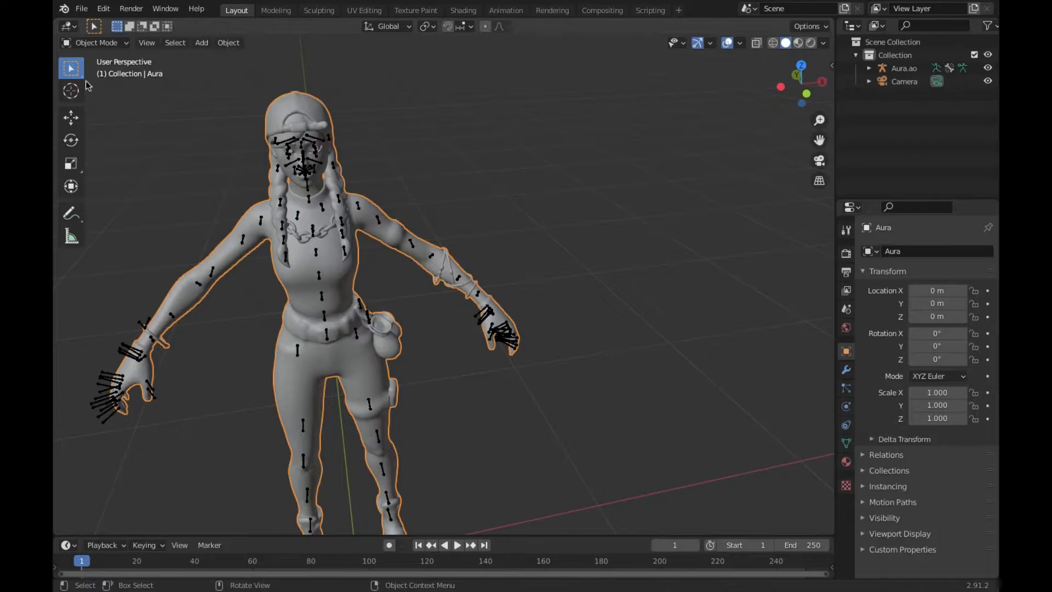
{"action": "left_click", "coordinate": [89, 44]}
{"action": "left_click", "coordinate": [228, 130]}
Select the character's armature and enter Pose Mode
{"action": "left_click", "coordinate": [310, 175]}
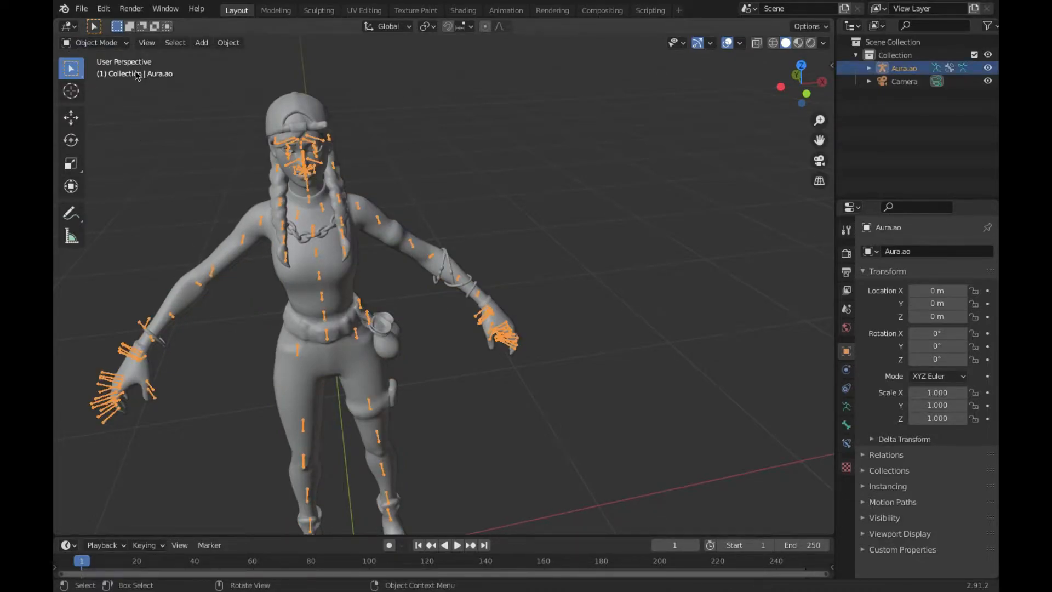
{"action": "left_click", "coordinate": [67, 46]}
{"action": "left_click", "coordinate": [85, 89]}
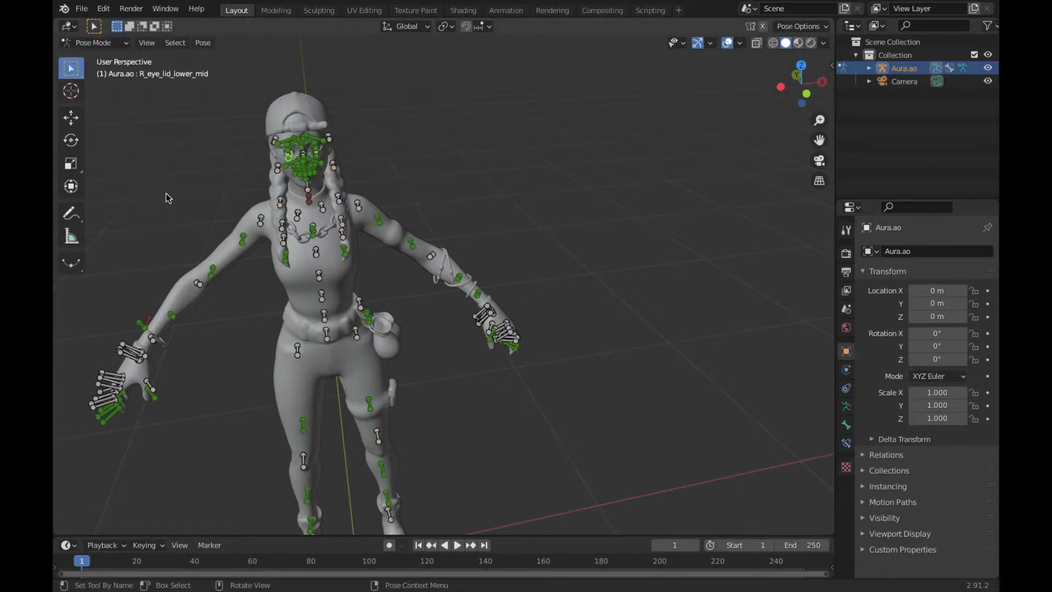
{"action": "key", "text": "shift+grave"}
{"action": "left_click", "coordinate": [444, 284]}
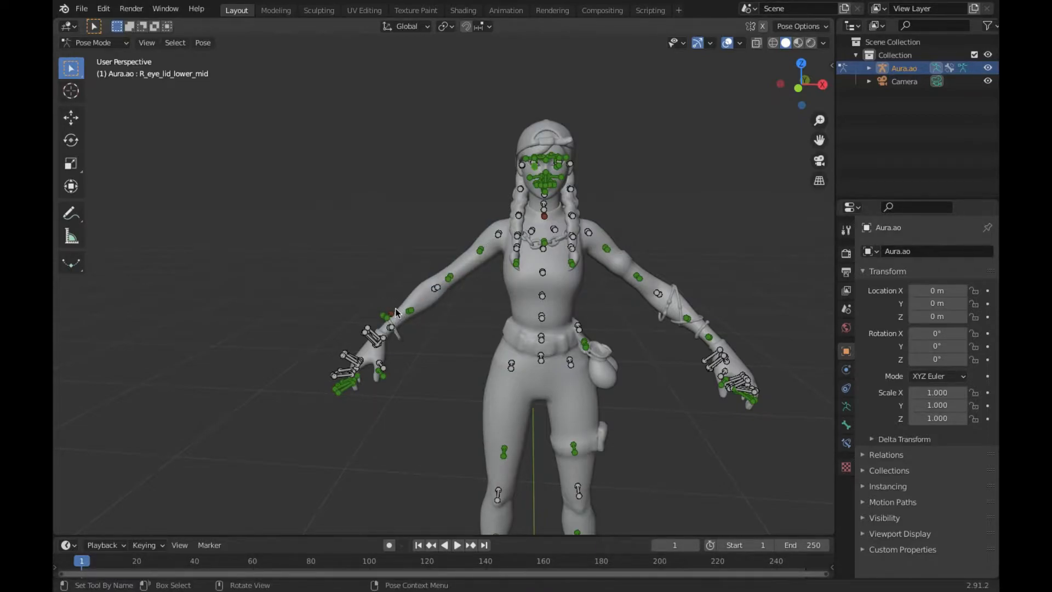
{"action": "key", "text": "shift+grave"}
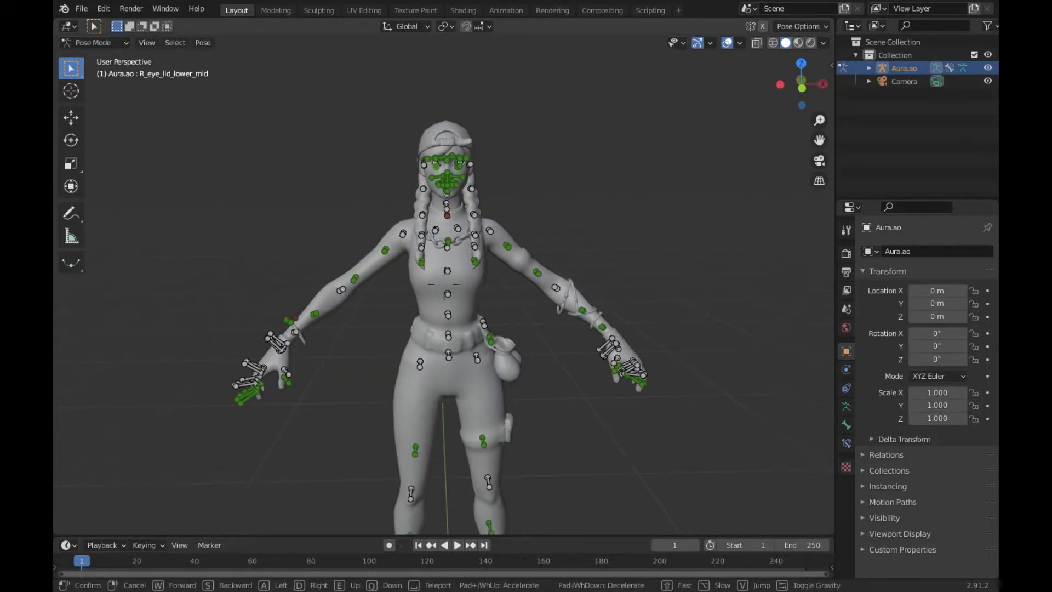
{"action": "key", "text": "w"}
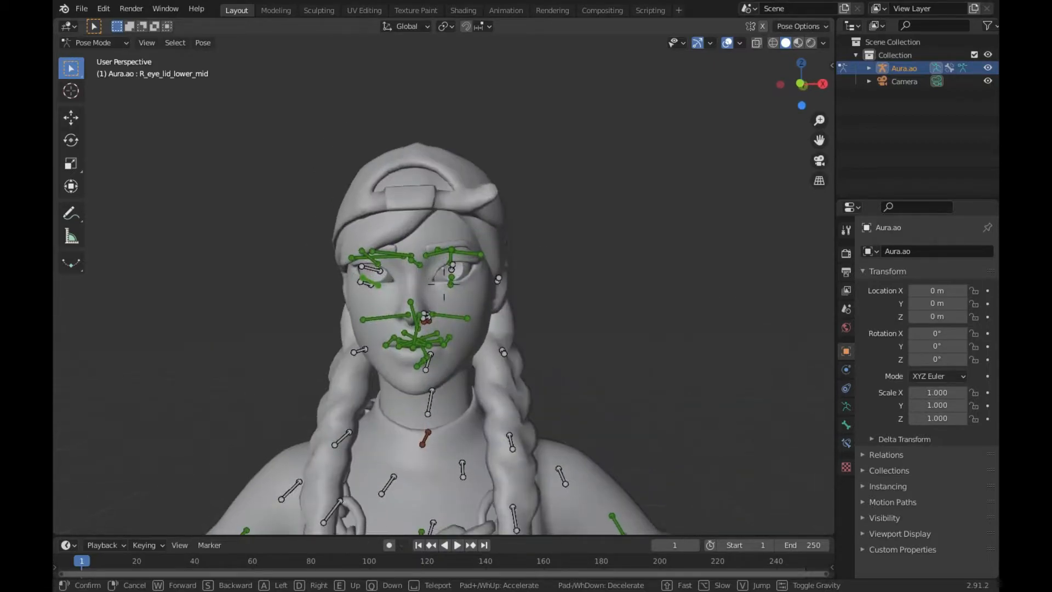
{"action": "right_click", "coordinate": [444, 284]}
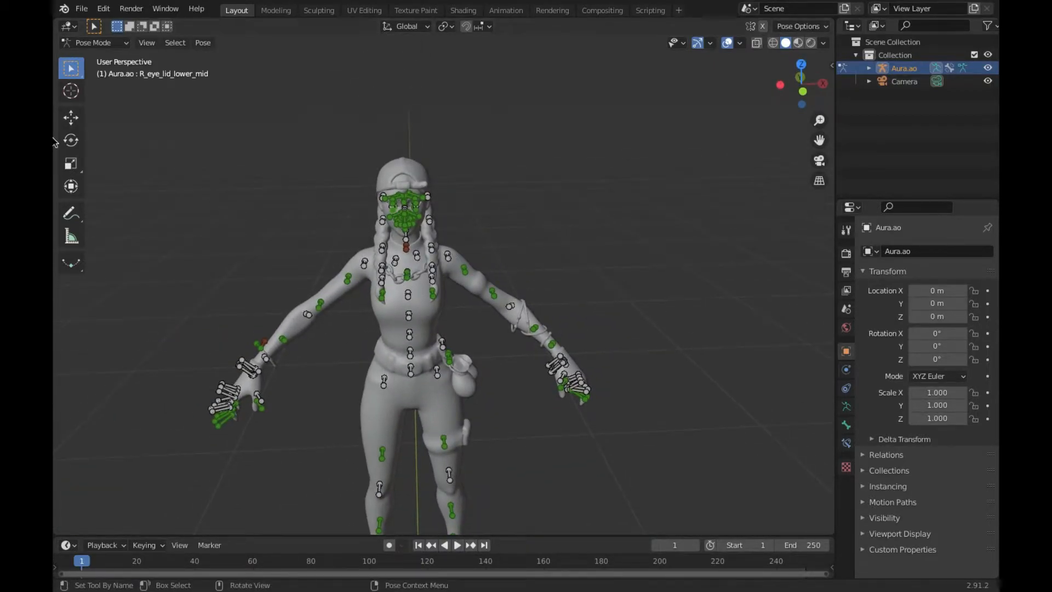
{"action": "key", "text": "shift+grave"}
{"action": "key", "text": "w"}
{"action": "left_click", "coordinate": [444, 284]}
{"action": "key", "text": "w"}
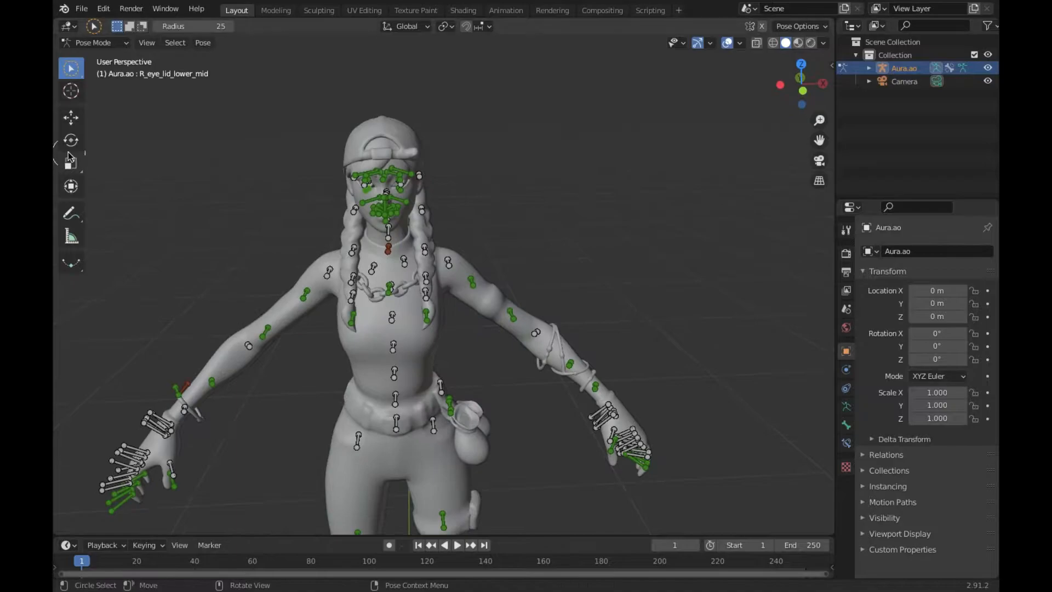
Rotate the character's left upper arm bone to lower the arm toward the body
{"action": "left_click", "coordinate": [72, 142]}
{"action": "key", "text": "shift+grave"}
{"action": "key", "text": "d"}
{"action": "key", "text": "s"}
{"action": "left_click", "coordinate": [445, 283]}
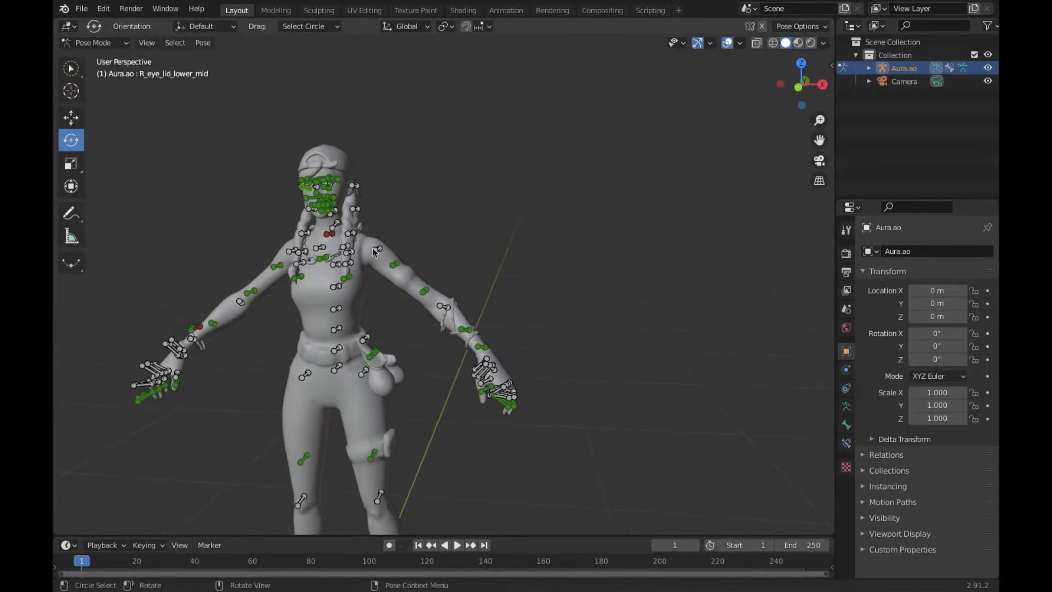
{"action": "left_click_drag", "start_coordinate": [382, 249], "coordinate": [382, 249]}
{"action": "mouse_move", "coordinate": [408, 204]}
{"action": "left_mouse_down"}
{"action": "mouse_move", "coordinate": [364, 220]}
{"action": "mouse_move", "coordinate": [411, 223]}
{"action": "mouse_move", "coordinate": [436, 310]}
{"action": "mouse_move", "coordinate": [425, 319]}
{"action": "left_mouse_up"}
{"action": "left_click_drag", "start_coordinate": [426, 322], "coordinate": [385, 253]}
Rotate the left forearm bone to bend the elbow and raise the hand
{"action": "left_click_drag", "start_coordinate": [447, 275], "coordinate": [368, 311]}
{"action": "key", "text": "shift+grave"}
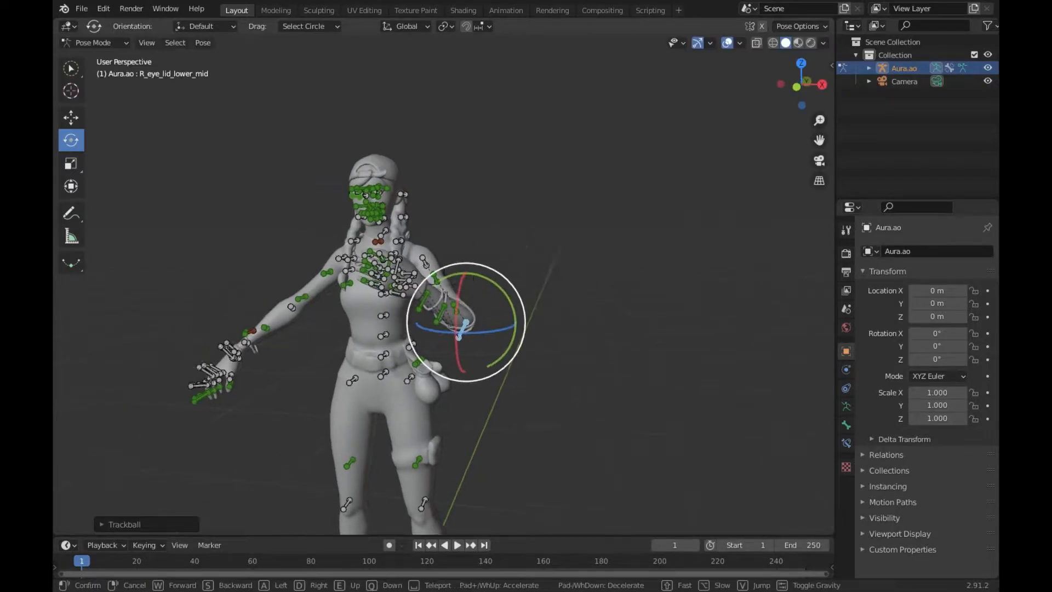
{"action": "key", "text": "w"}
{"action": "key", "text": "a"}
{"action": "key", "text": "s"}
{"action": "key", "text": "w"}
{"action": "left_click", "coordinate": [443, 284]}
{"action": "left_click_drag", "start_coordinate": [311, 348], "coordinate": [328, 346]}
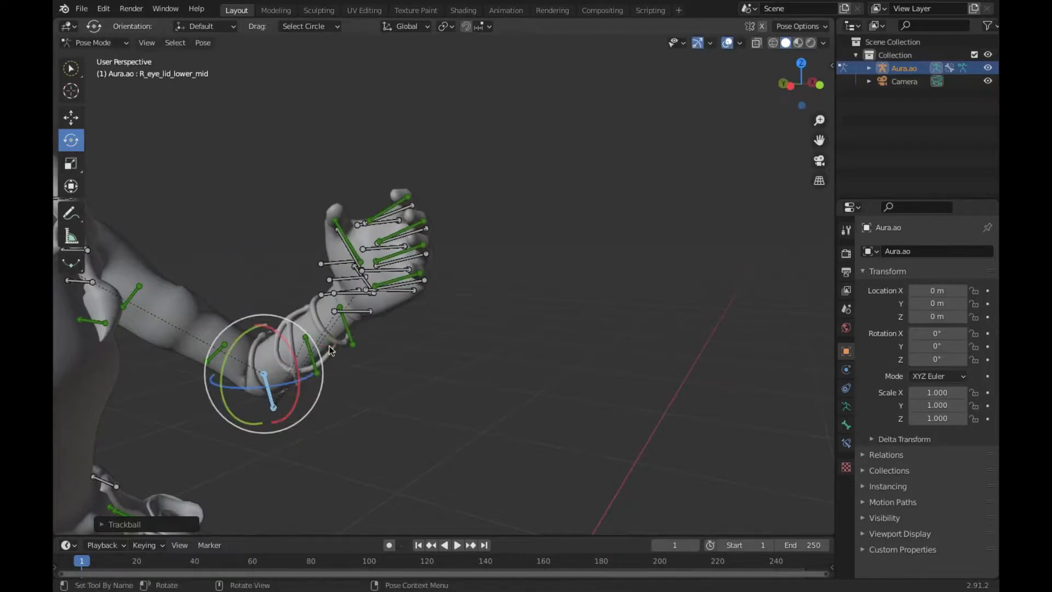
Rotate the left index finger's bones to start curling the finger toward the palm
{"action": "key", "text": "shift+grave"}
{"action": "key", "text": "w"}
{"action": "key", "text": "a"}
{"action": "key", "text": "s"}
{"action": "key", "text": "w"}
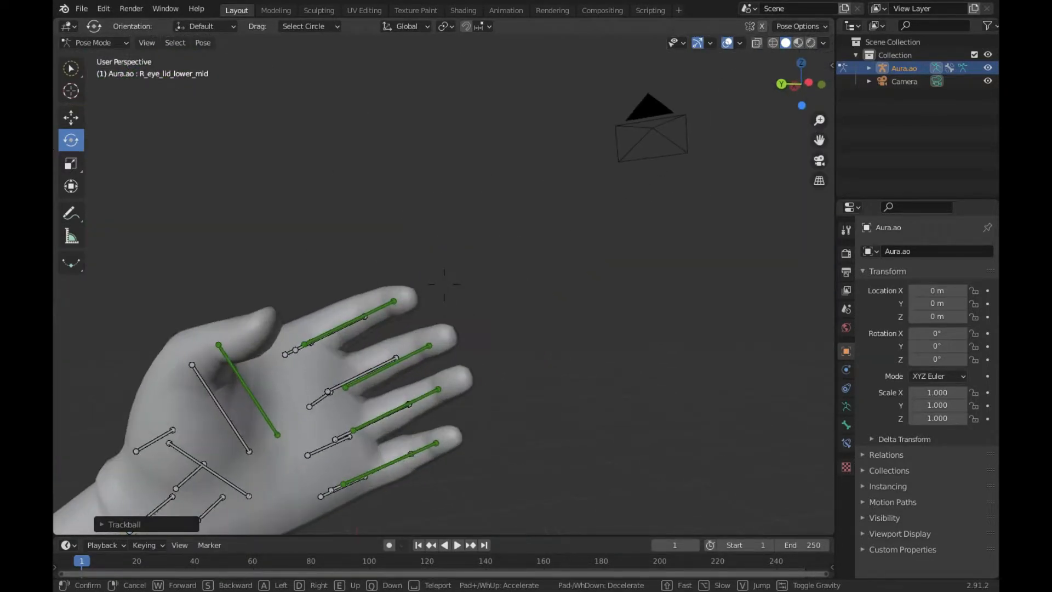
{"action": "key", "text": "q"}
{"action": "left_click", "coordinate": [444, 284]}
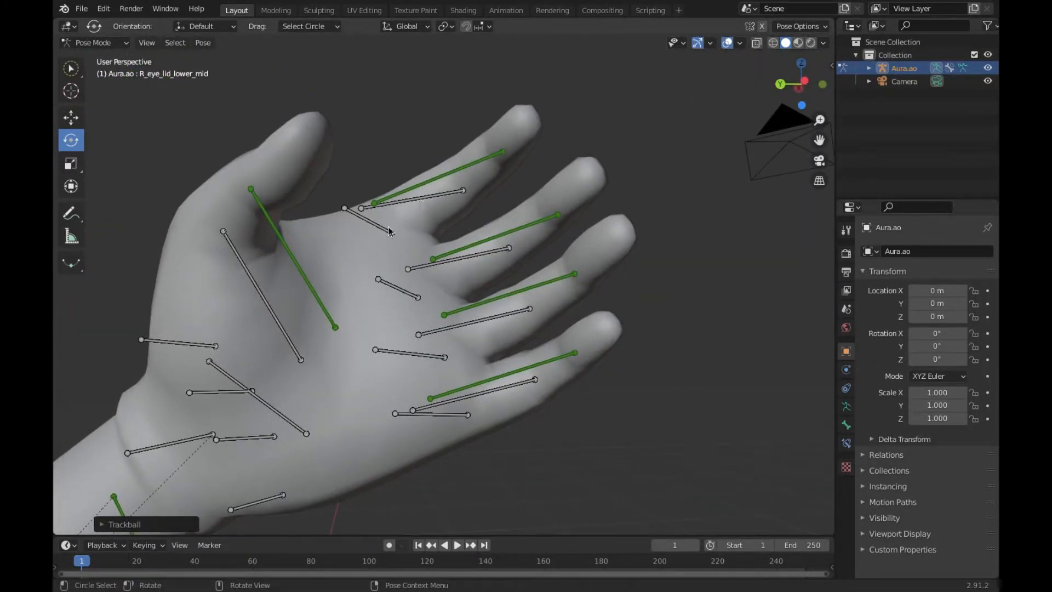
{"action": "left_click", "coordinate": [393, 225]}
{"action": "left_click_drag", "start_coordinate": [391, 213], "coordinate": [379, 230]}
{"action": "left_click", "coordinate": [440, 215]}
{"action": "left_click_drag", "start_coordinate": [440, 211], "coordinate": [405, 211]}
Select the left index finger's base bone and rotate it to adjust the curled finger
{"action": "left_click", "coordinate": [376, 190]}
{"action": "left_click", "coordinate": [384, 219]}
{"action": "left_click", "coordinate": [427, 206]}
{"action": "key", "text": "c"}
{"action": "left_click", "coordinate": [364, 238]}
{"action": "left_click_drag", "start_coordinate": [420, 254], "coordinate": [451, 248]}
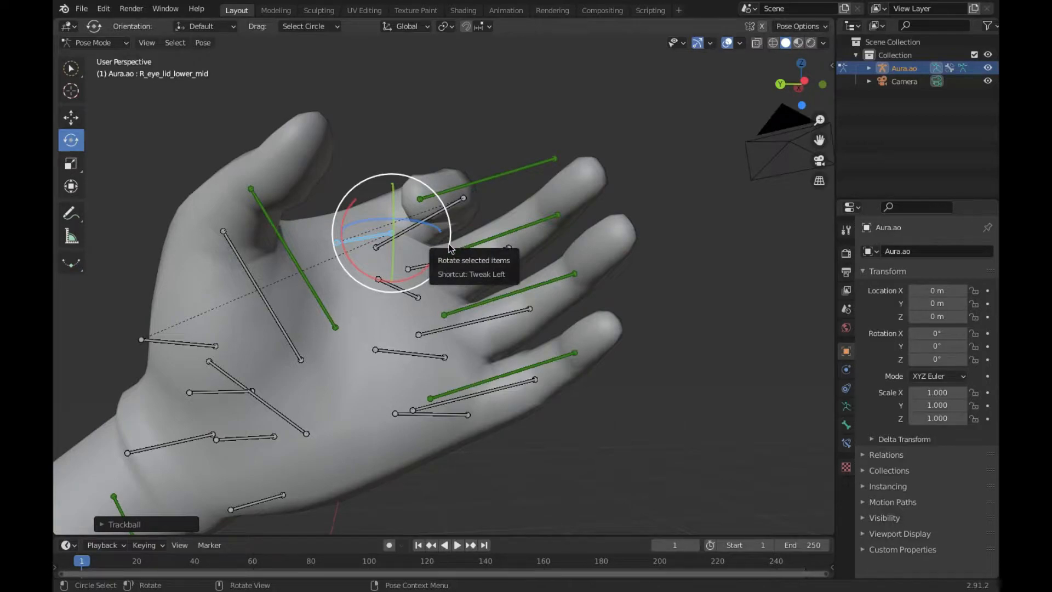
{"action": "left_click_drag", "start_coordinate": [353, 205], "coordinate": [406, 319]}
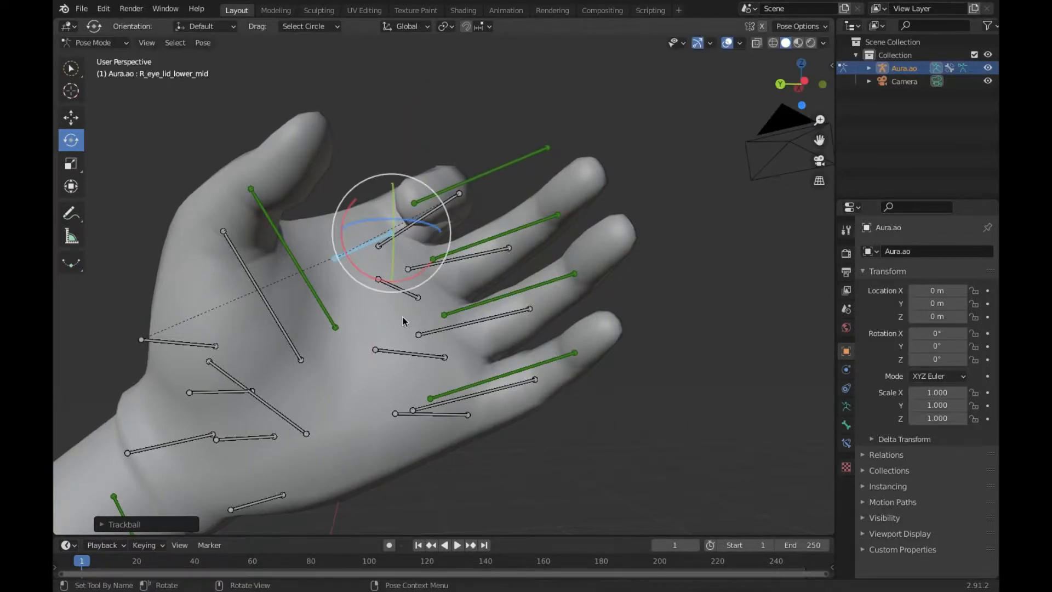
Rotate the left middle finger's base bone to curl the finger toward the palm
{"action": "key", "text": "shift+grave"}
{"action": "key", "text": "s"}
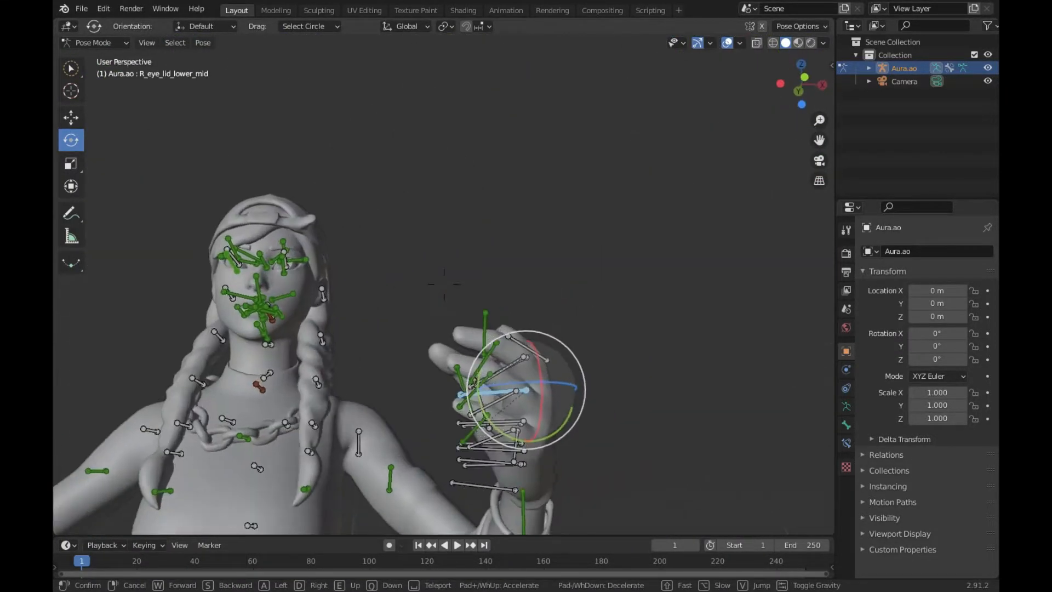
{"action": "key", "text": "w"}
{"action": "left_click", "coordinate": [444, 283]}
{"action": "left_click_drag", "start_coordinate": [392, 288], "coordinate": [502, 279]}
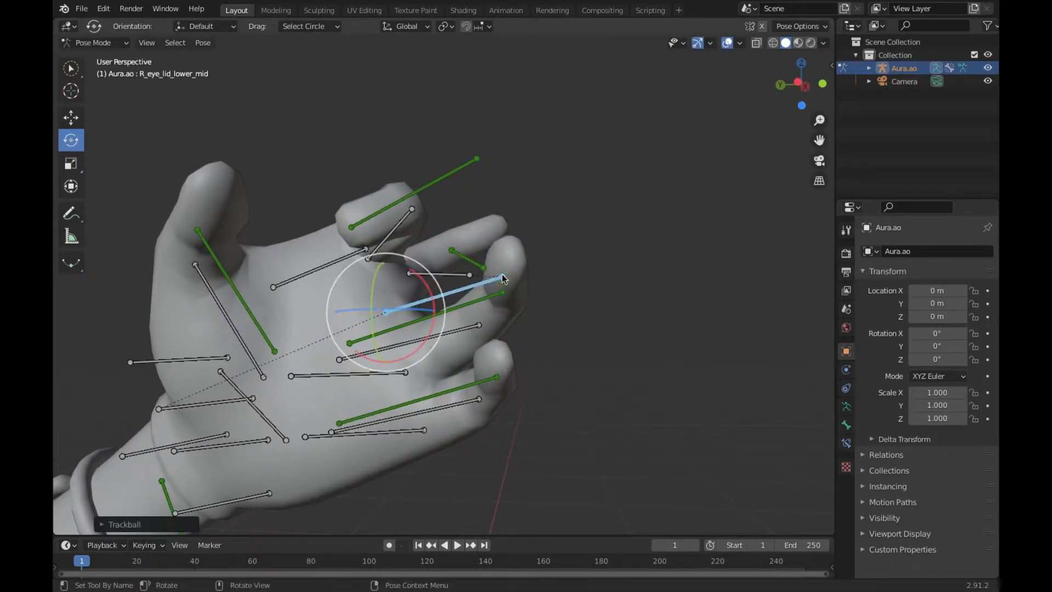
Undo the last middle-finger rotation and curl the left middle finger by rotating its bones segment by segment
{"action": "key", "text": "ctrl+z"}
{"action": "key", "text": "c"}
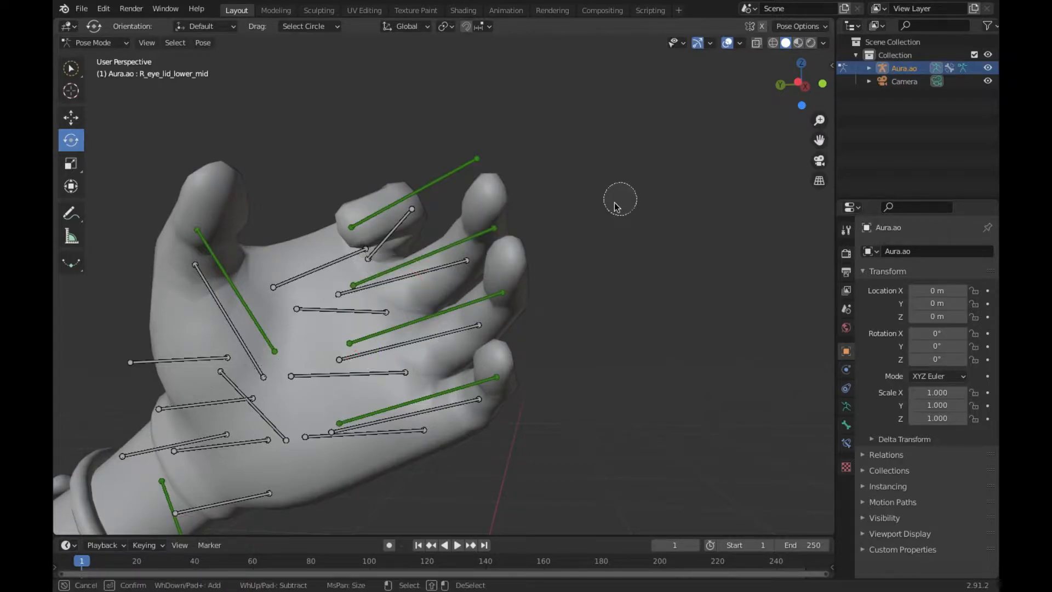
{"action": "left_click_drag", "start_coordinate": [454, 268], "coordinate": [304, 288]}
{"action": "left_click", "coordinate": [419, 275]}
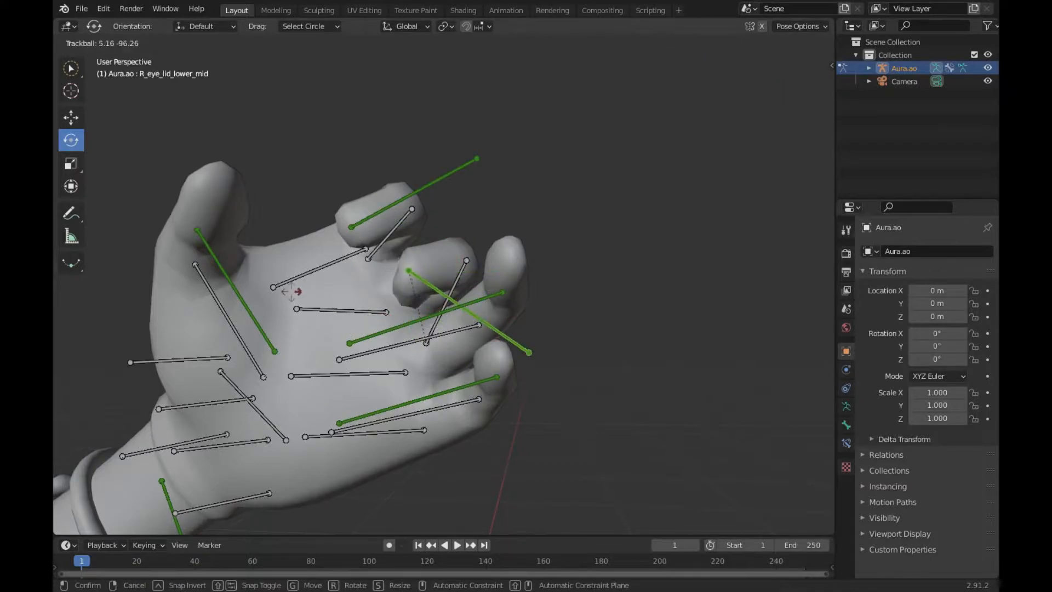
{"action": "left_click_drag", "start_coordinate": [270, 331], "coordinate": [428, 245]}
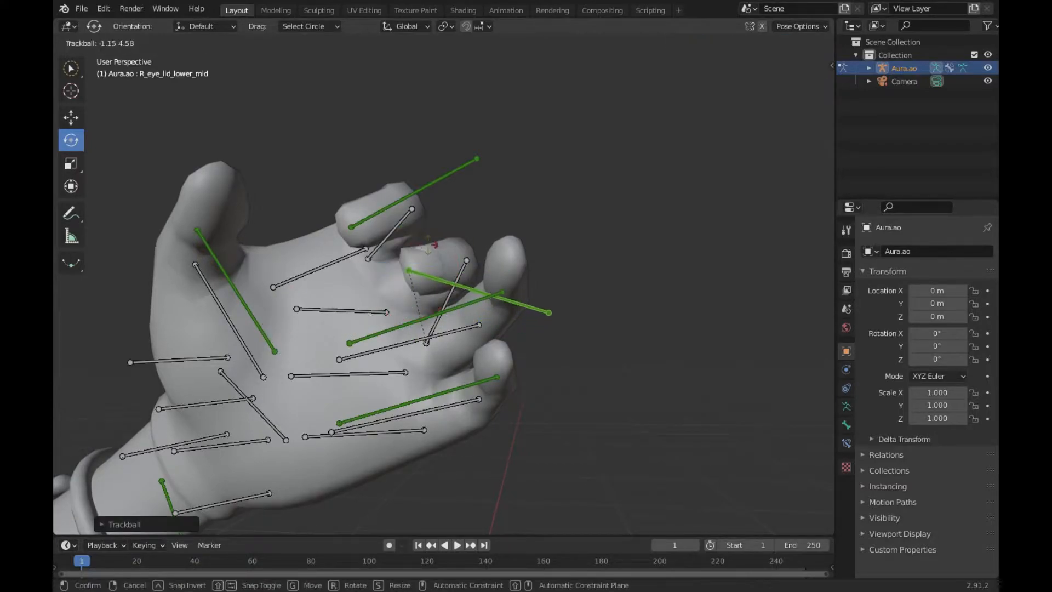
{"action": "left_click_drag", "start_coordinate": [375, 311], "coordinate": [427, 282]}
{"action": "left_click", "coordinate": [330, 308]}
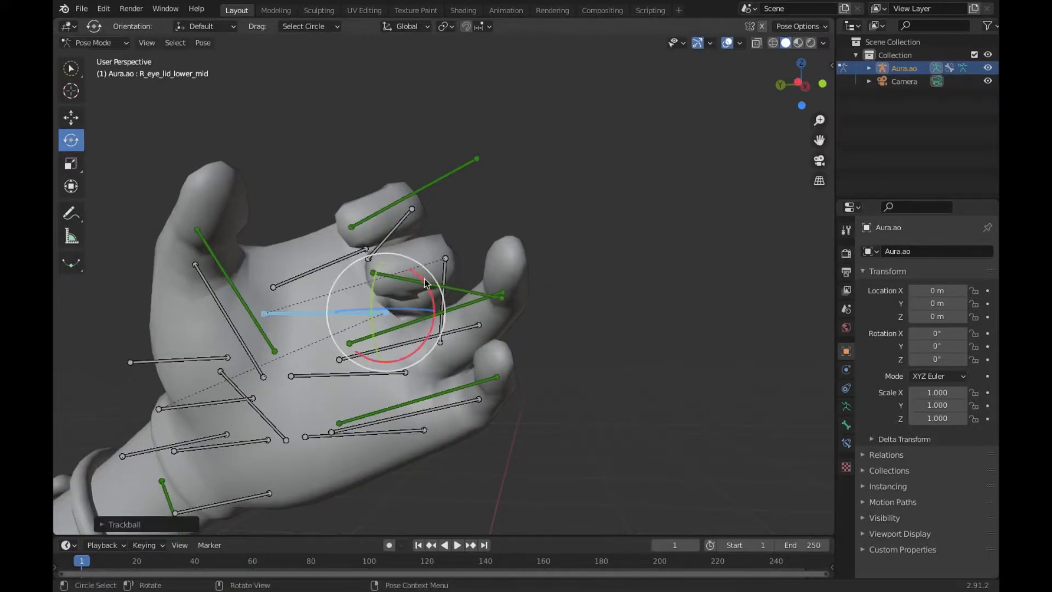
Rotate the left ring finger's bones to curl it toward the palm beside the middle finger
{"action": "left_click", "coordinate": [350, 374]}
{"action": "left_click_drag", "start_coordinate": [438, 334], "coordinate": [282, 364]}
{"action": "left_click", "coordinate": [398, 343]}
Rotate the left little finger's bones to curl it toward the palm
{"action": "left_click", "coordinate": [386, 432]}
{"action": "left_click_drag", "start_coordinate": [450, 420], "coordinate": [467, 419]}
{"action": "left_click", "coordinate": [457, 404]}
{"action": "left_click_drag", "start_coordinate": [481, 389], "coordinate": [432, 416]}
{"action": "left_click_drag", "start_coordinate": [480, 368], "coordinate": [499, 370]}
{"action": "left_click", "coordinate": [404, 373]}
{"action": "left_click", "coordinate": [478, 446]}
{"action": "left_click", "coordinate": [436, 410]}
{"action": "left_click_drag", "start_coordinate": [428, 395], "coordinate": [354, 426]}
{"action": "left_click", "coordinate": [383, 436]}
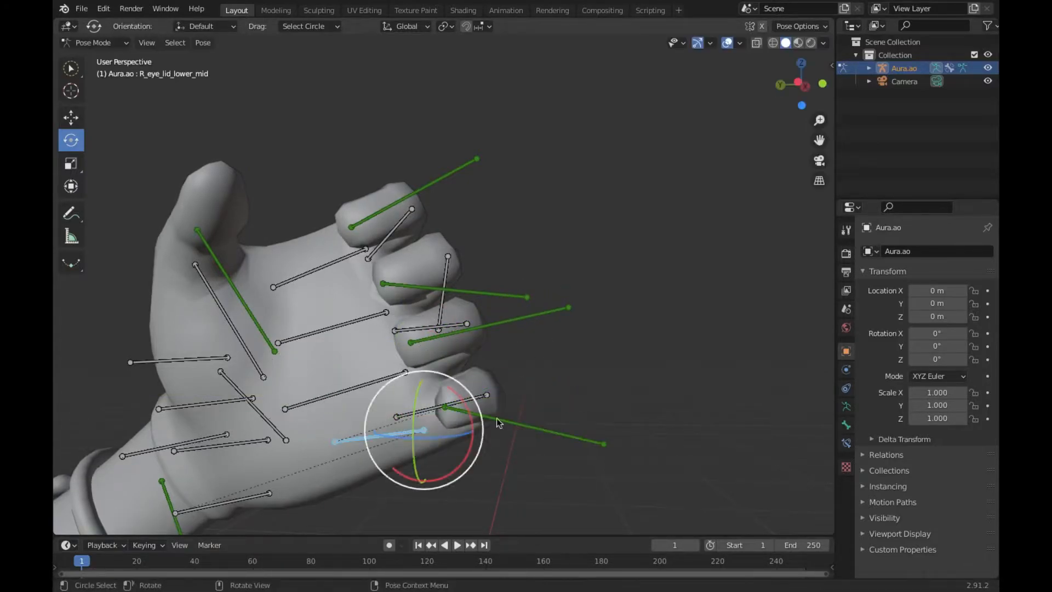
Rotate the base bones of the left index and middle fingers to curl both further into the palm
{"action": "key", "text": "shift+grave"}
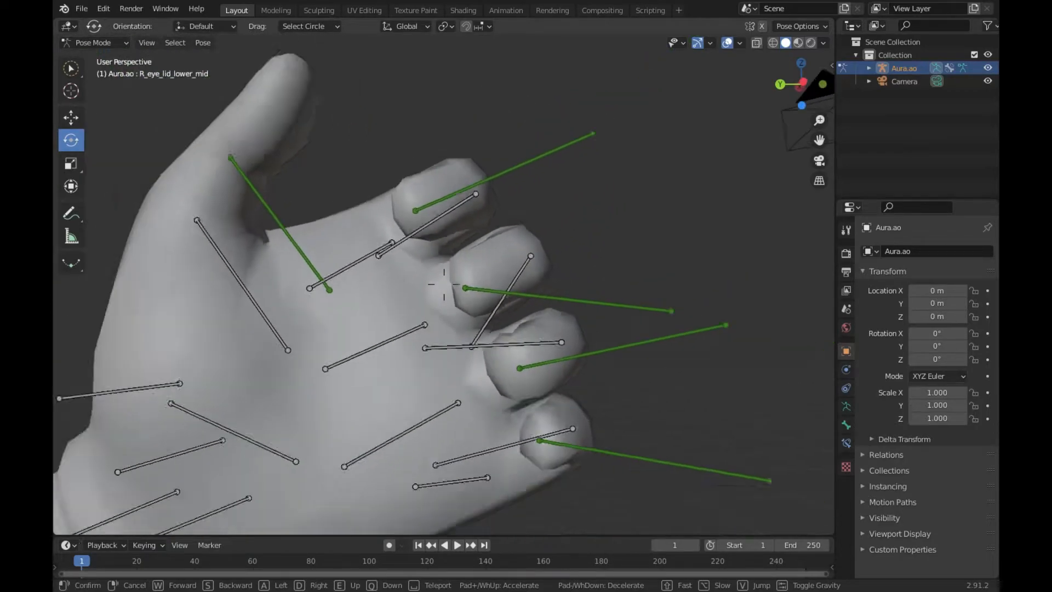
{"action": "left_click", "coordinate": [445, 288]}
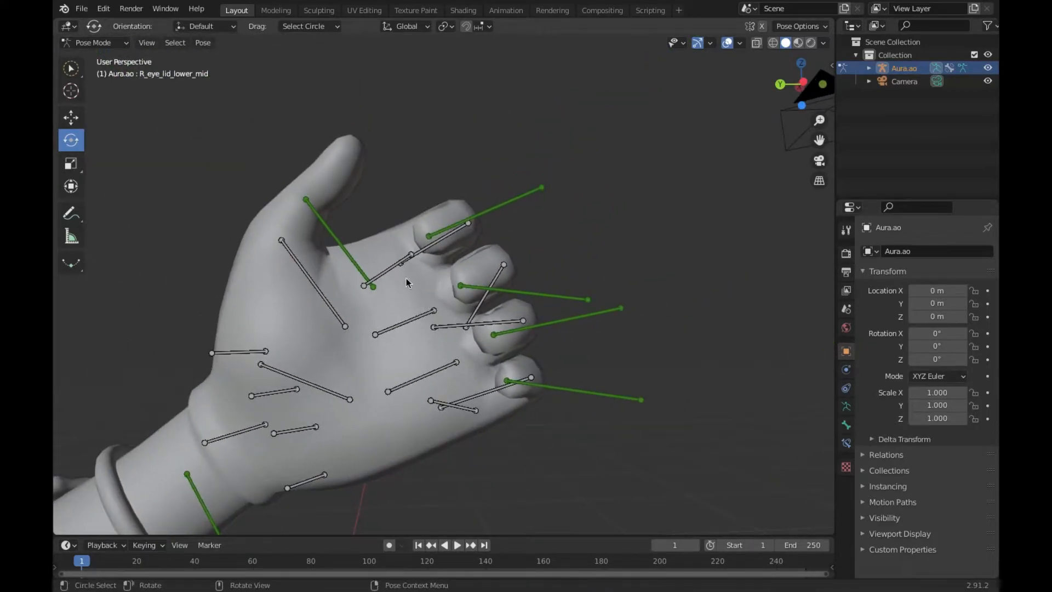
{"action": "left_click", "coordinate": [394, 289]}
{"action": "left_click_drag", "start_coordinate": [425, 271], "coordinate": [391, 336]}
Rotate the left ring finger's base bone slightly to line the finger up with the middle finger
{"action": "left_click", "coordinate": [397, 393]}
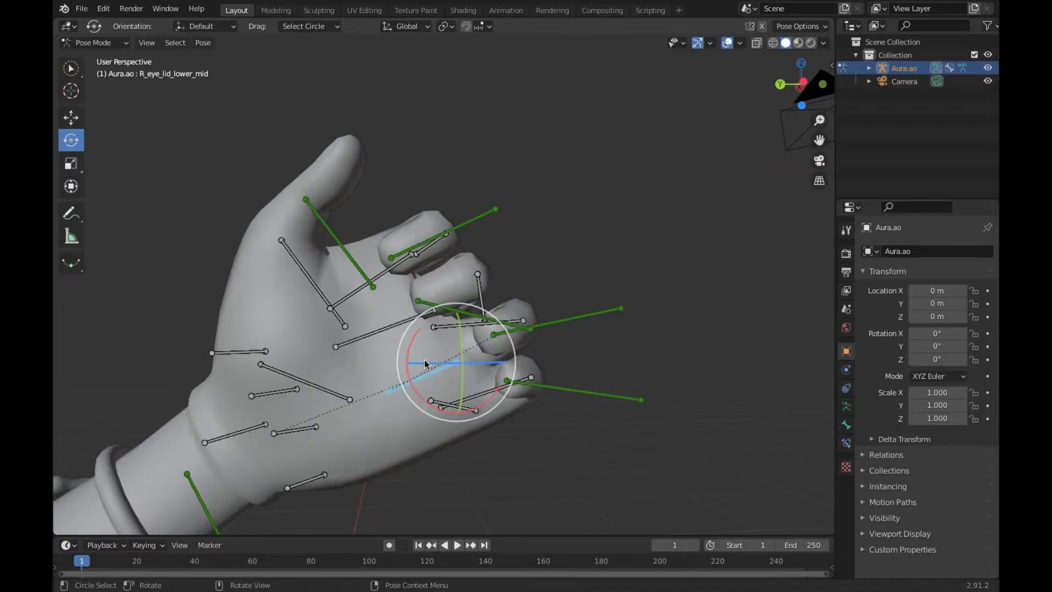
{"action": "key", "text": "r"}
{"action": "key", "text": "z"}
{"action": "key", "text": "ctrl+z"}
{"action": "mouse_move", "coordinate": [406, 374]}
{"action": "left_mouse_down"}
{"action": "mouse_move", "coordinate": [436, 356]}
{"action": "mouse_move", "coordinate": [413, 365]}
{"action": "left_mouse_up"}
Rotate the left little finger's base bone to bring the finger in line with the ring finger
{"action": "left_click", "coordinate": [447, 429]}
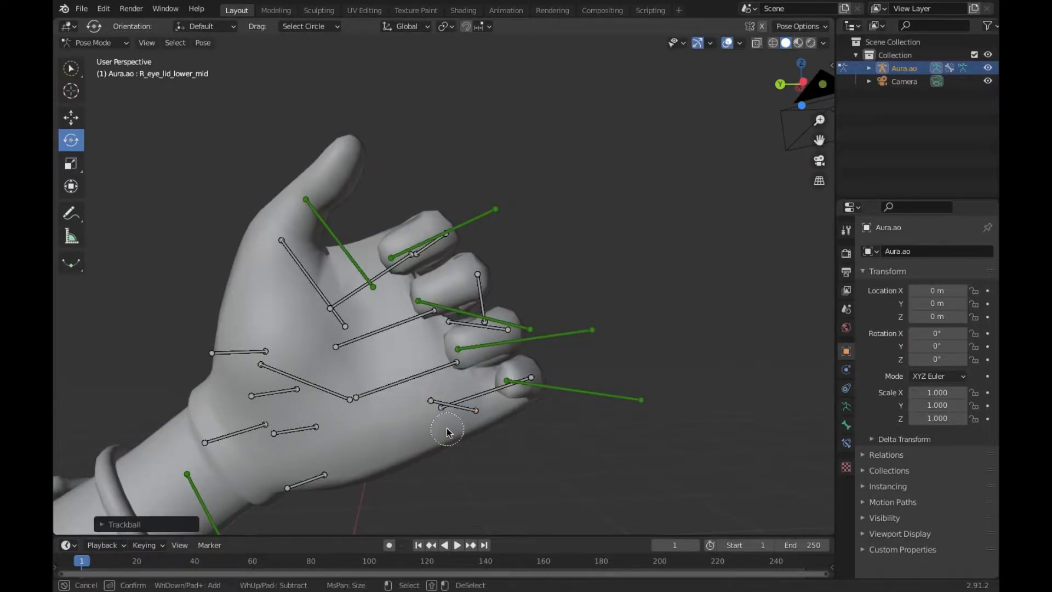
{"action": "left_click", "coordinate": [420, 404]}
{"action": "left_click_drag", "start_coordinate": [461, 391], "coordinate": [431, 390]}
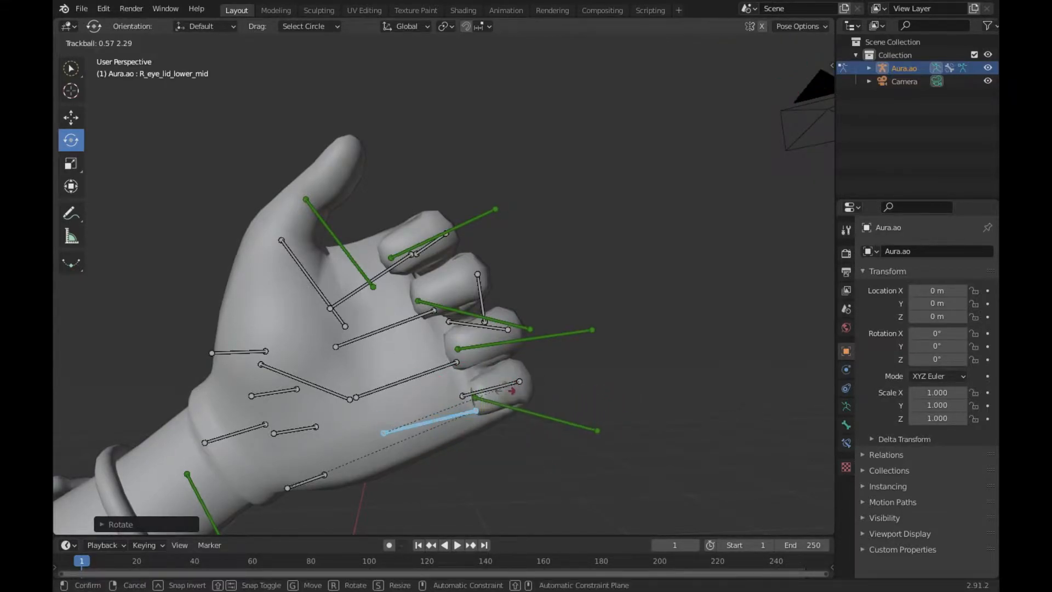
Rotate the left forearm bone at the elbow to fine-tune the raised arm
{"action": "key", "text": "shift+grave"}
{"action": "key", "text": "s"}
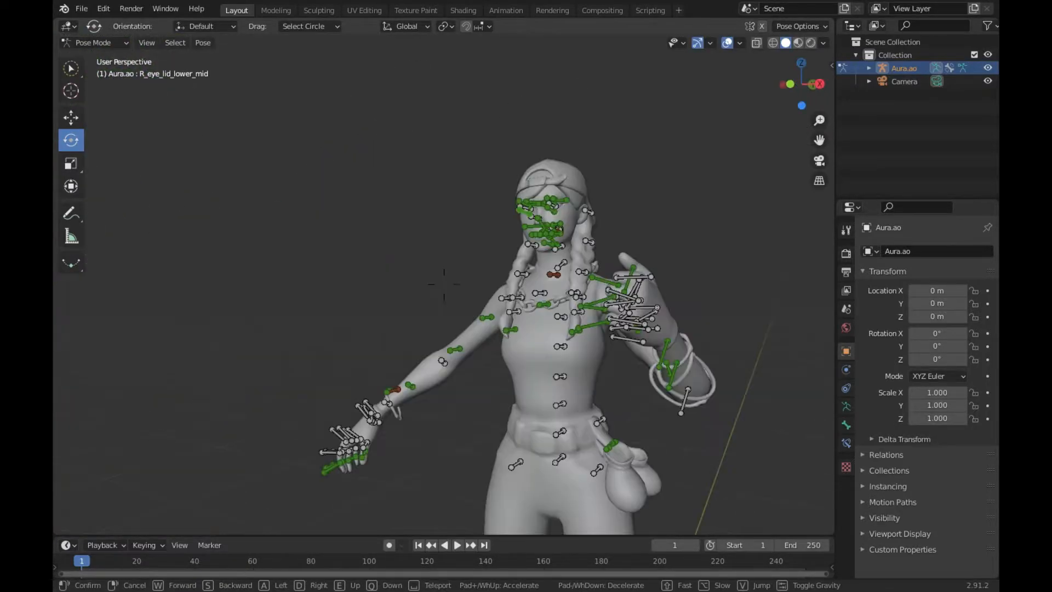
{"action": "key", "text": "w"}
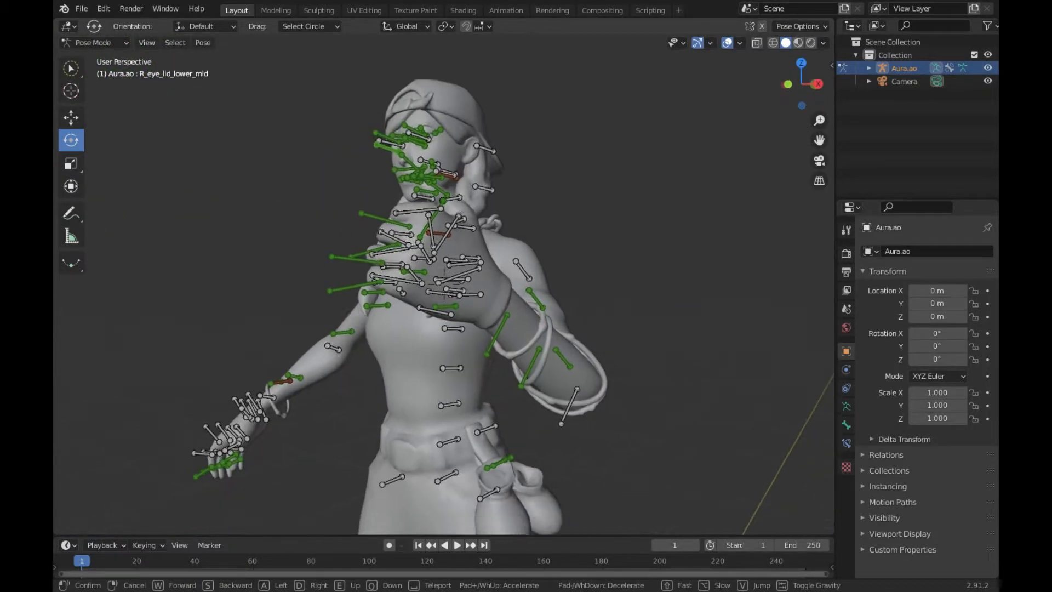
{"action": "left_click", "coordinate": [545, 390]}
{"action": "left_click", "coordinate": [564, 386]}
{"action": "left_click_drag", "start_coordinate": [566, 383], "coordinate": [552, 388]}
Examine the posed left arm and hand on the whole character from the side and the front
{"action": "key", "text": "shift+grave"}
{"action": "key", "text": "s"}
{"action": "key", "text": "w"}
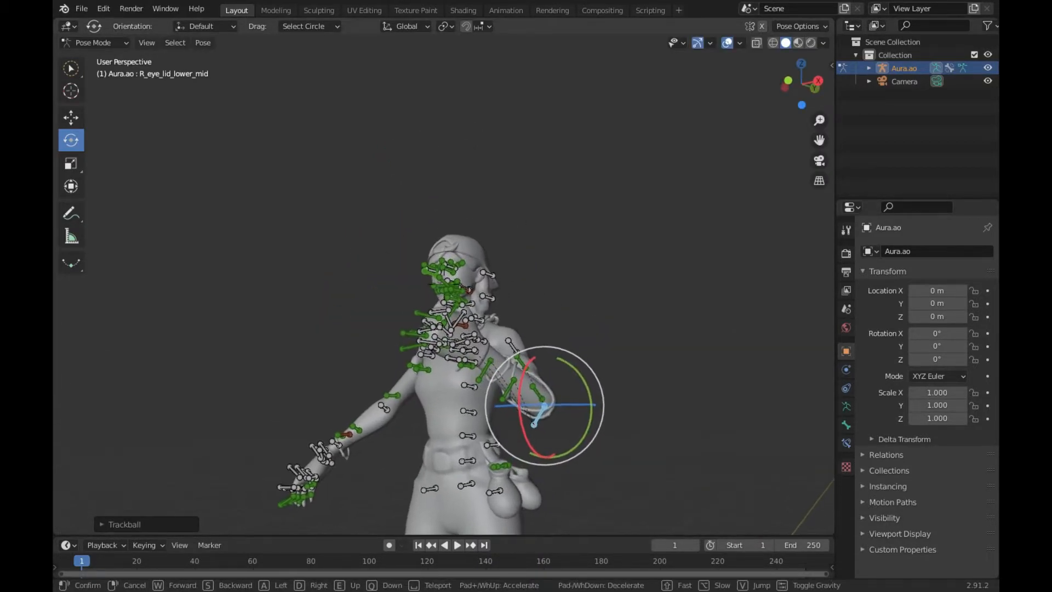
{"action": "left_click", "coordinate": [478, 276]}
{"action": "key", "text": "shift+grave"}
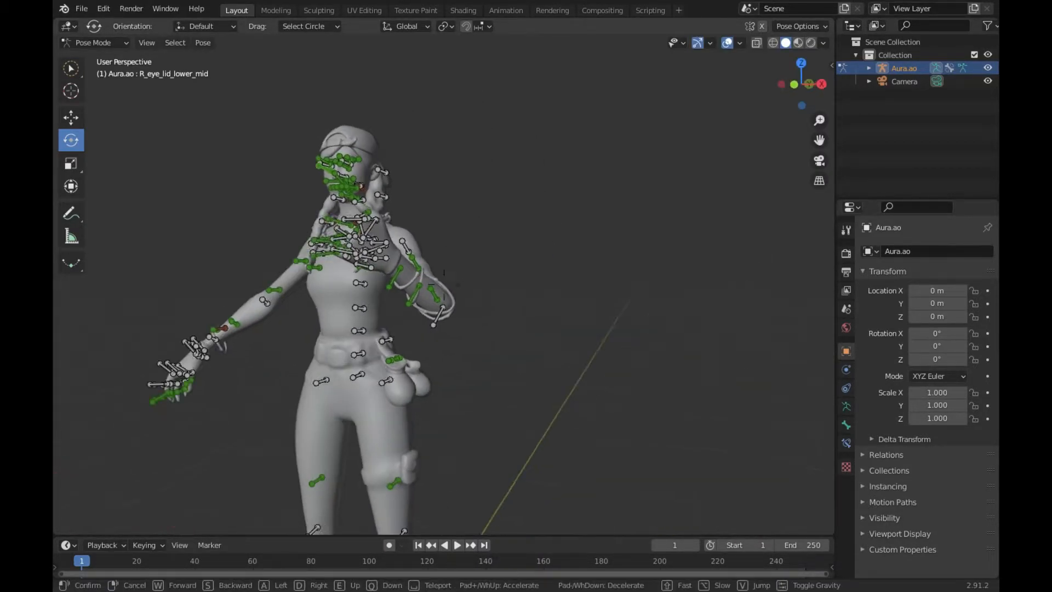
{"action": "key", "text": "w"}
{"action": "key", "text": "s"}
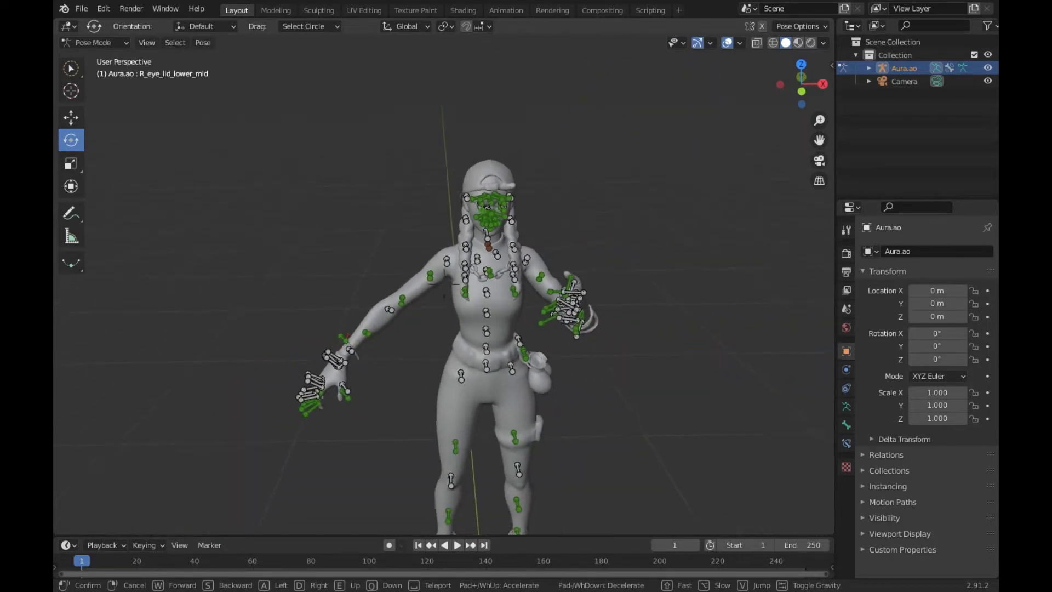
{"action": "left_click", "coordinate": [444, 284]}
{"action": "key", "text": "c"}
{"action": "key", "text": "Escape"}
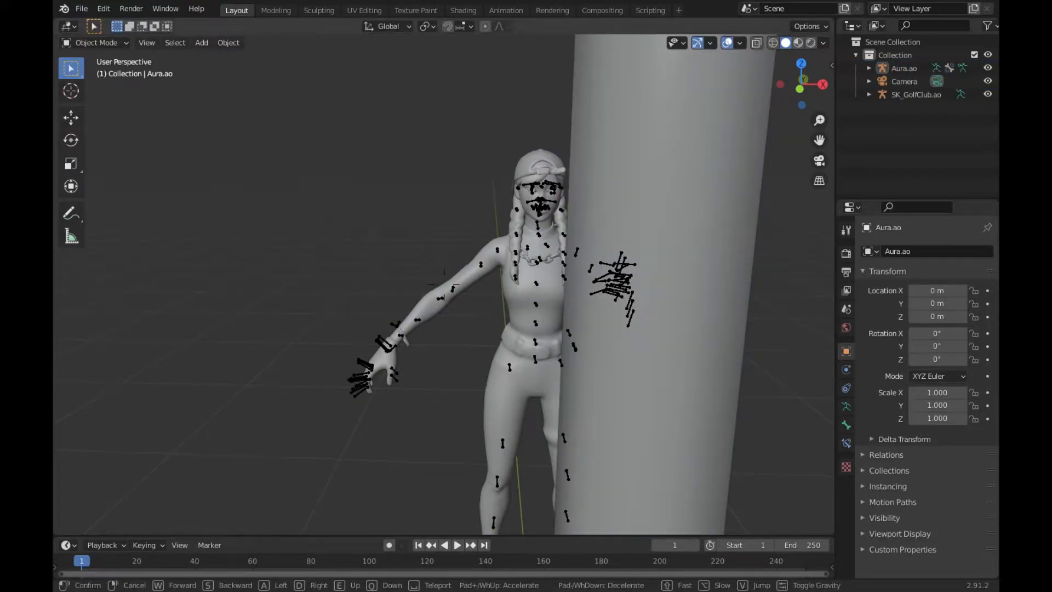
{"action": "middle_click_drag", "start_coordinate": [383, 192], "coordinate": [257, 193]}
{"action": "left_click", "coordinate": [95, 43]}
{"action": "left_click", "coordinate": [111, 83]}
{"action": "key", "text": "shift+grave"}
{"action": "key", "text": "s"}
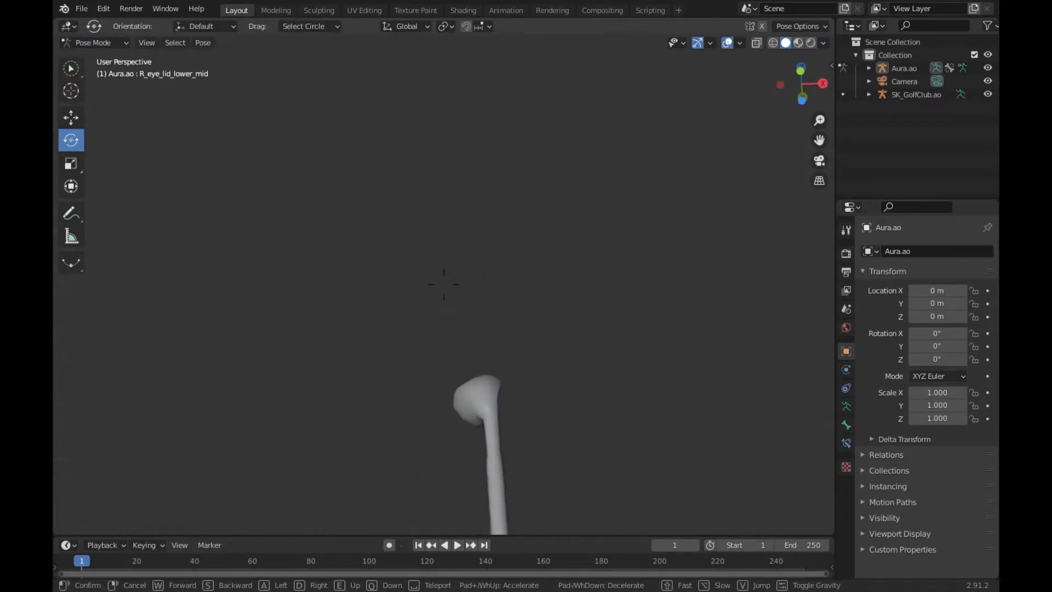
{"action": "left_click", "coordinate": [77, 38]}
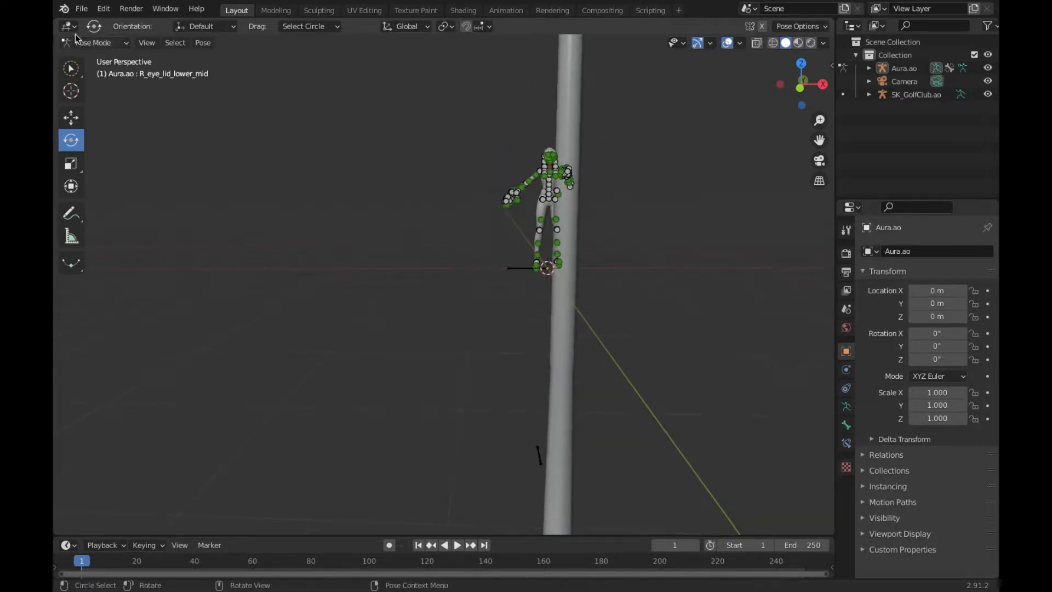
{"action": "left_click", "coordinate": [78, 43]}
{"action": "left_click", "coordinate": [88, 59]}
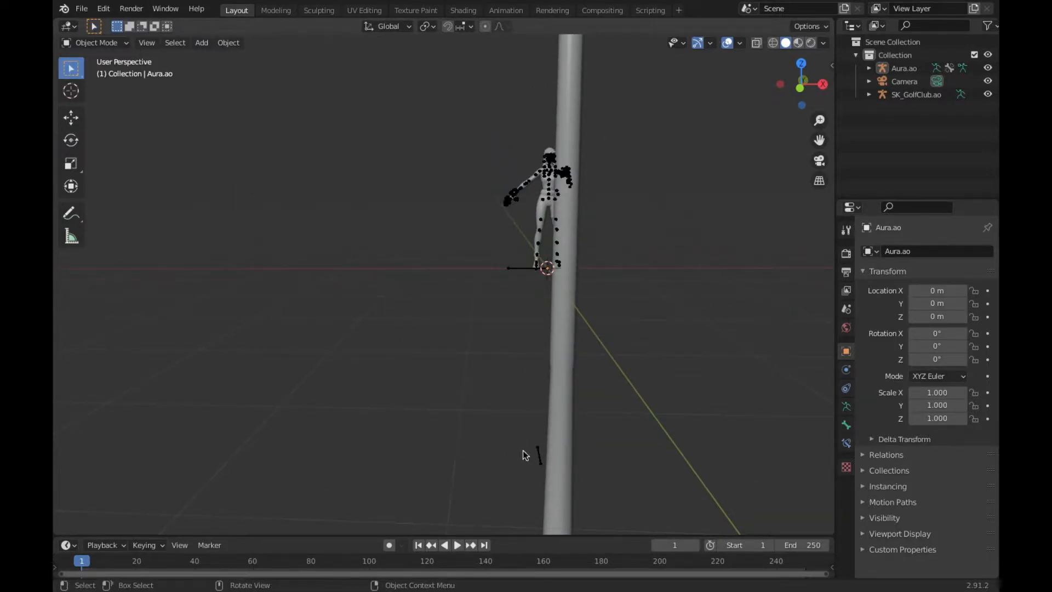
Select the golf club armature and examine the club's head, shaft and size relative to the character
{"action": "left_click", "coordinate": [538, 454]}
{"action": "key", "text": "shift+grave"}
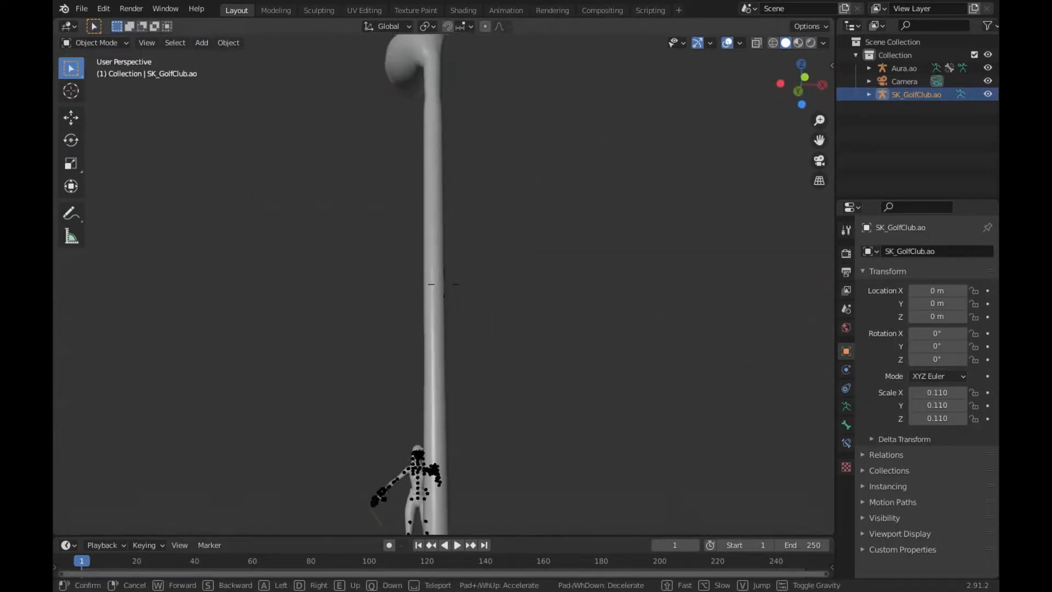
{"action": "key", "text": "w"}
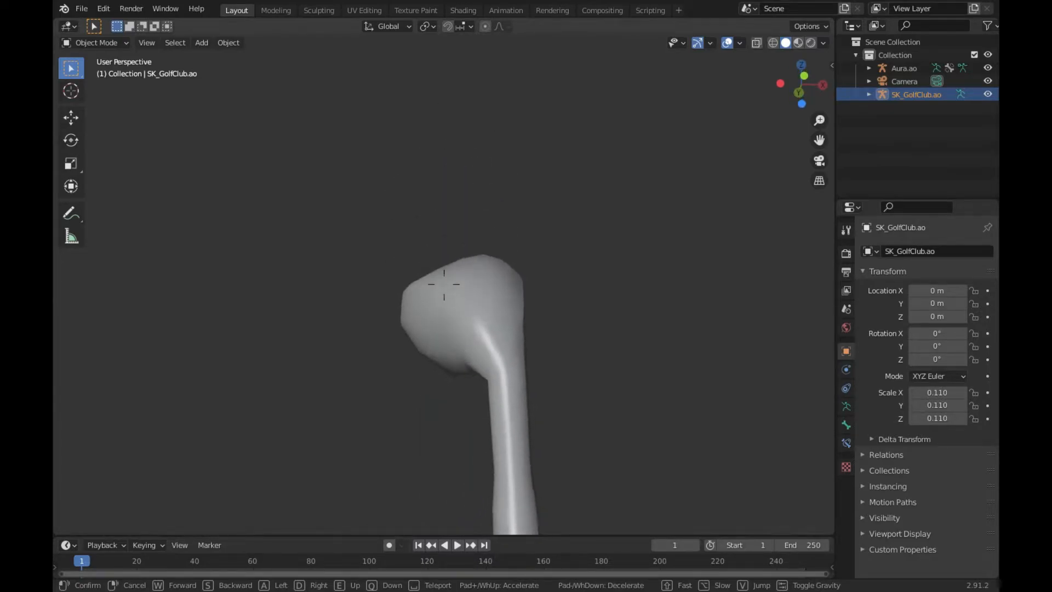
{"action": "key", "text": "s"}
{"action": "key", "text": "w"}
{"action": "key", "text": "s"}
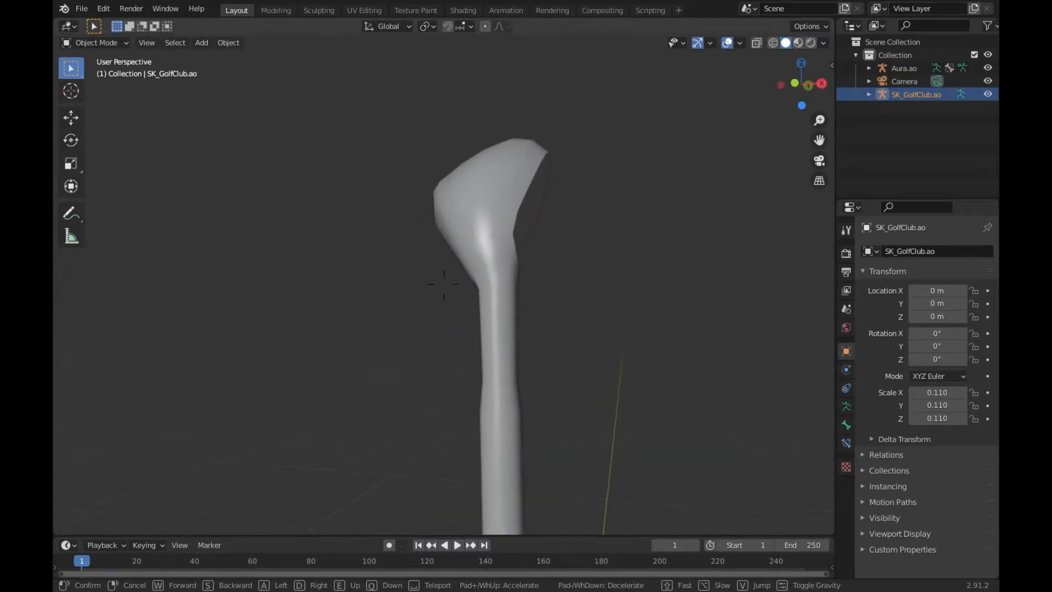
{"action": "key", "text": "w"}
{"action": "key", "text": "s"}
{"action": "key", "text": "a"}
{"action": "key", "text": "e"}
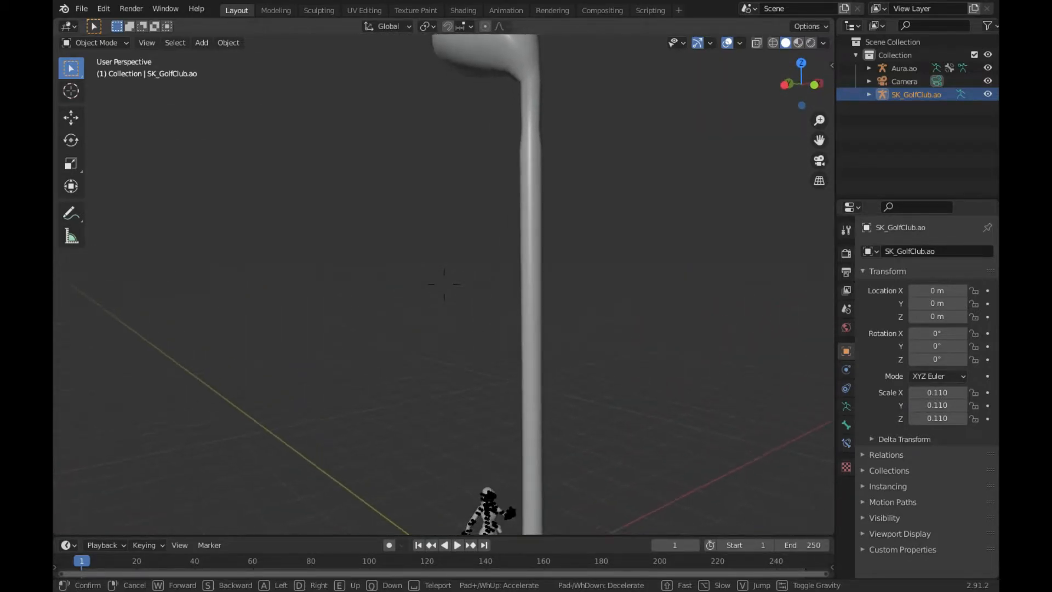
{"action": "key", "text": "w"}
{"action": "key", "text": "s"}
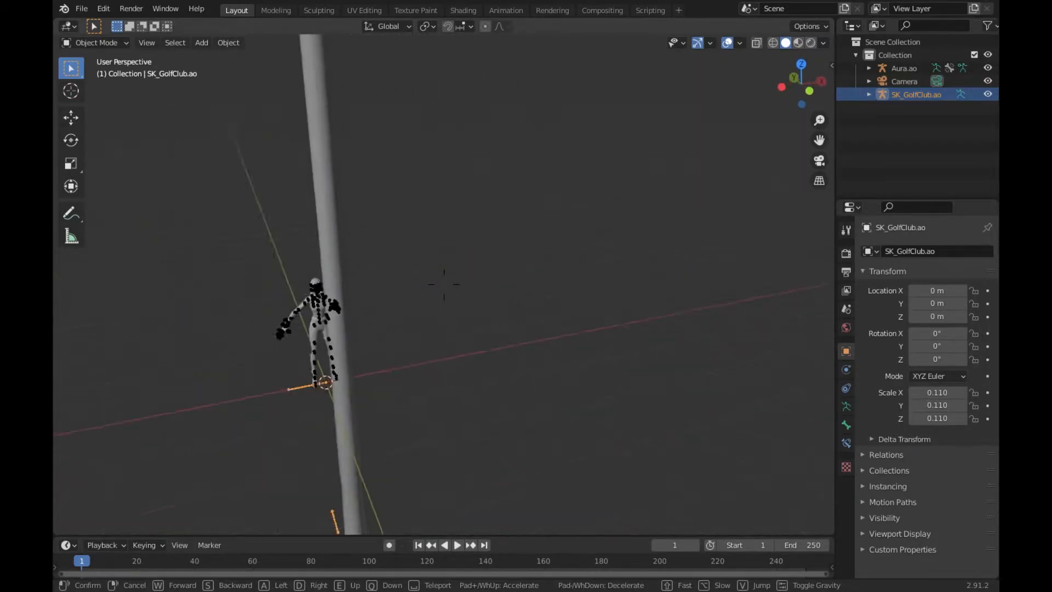
{"action": "key", "text": "s"}
{"action": "key", "text": "w"}
{"action": "left_click", "coordinate": [462, 300]}
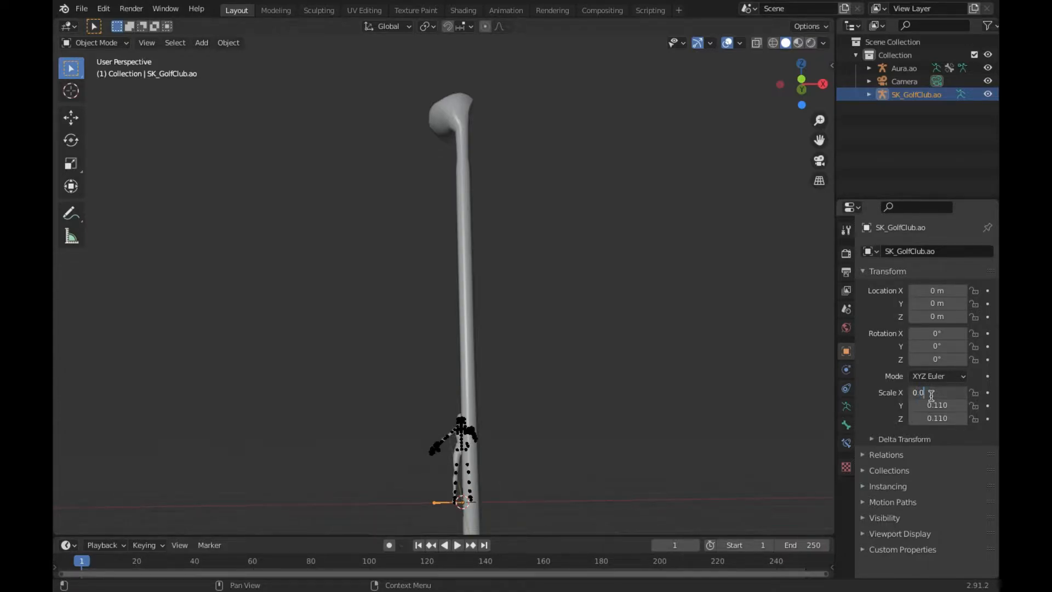
Set the golf club's scale to 0.011 on X, Y and Z
{"action": "key", "text": "Return"}
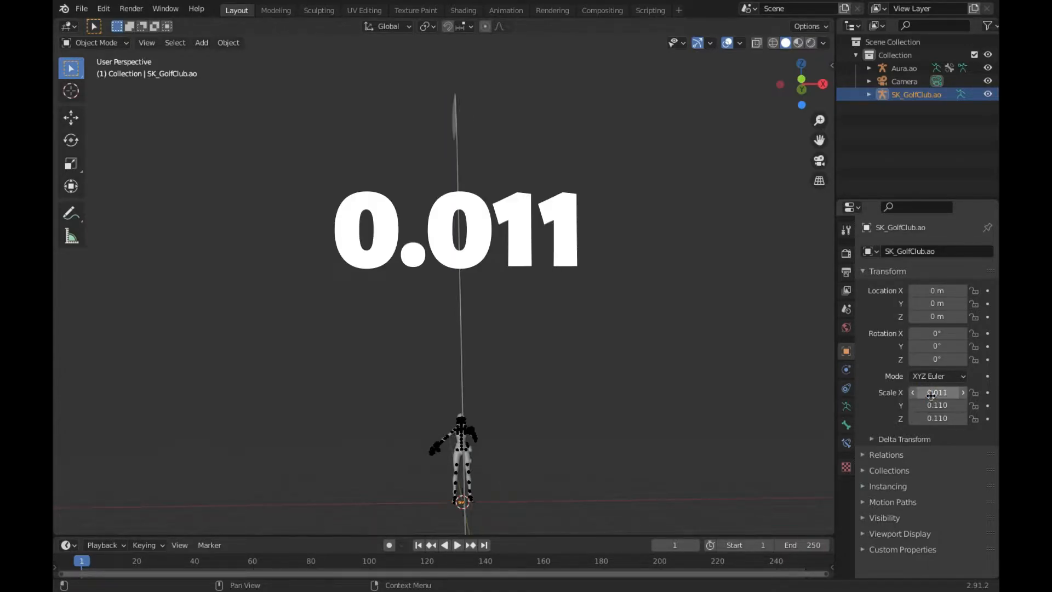
{"action": "left_click", "coordinate": [949, 393]}
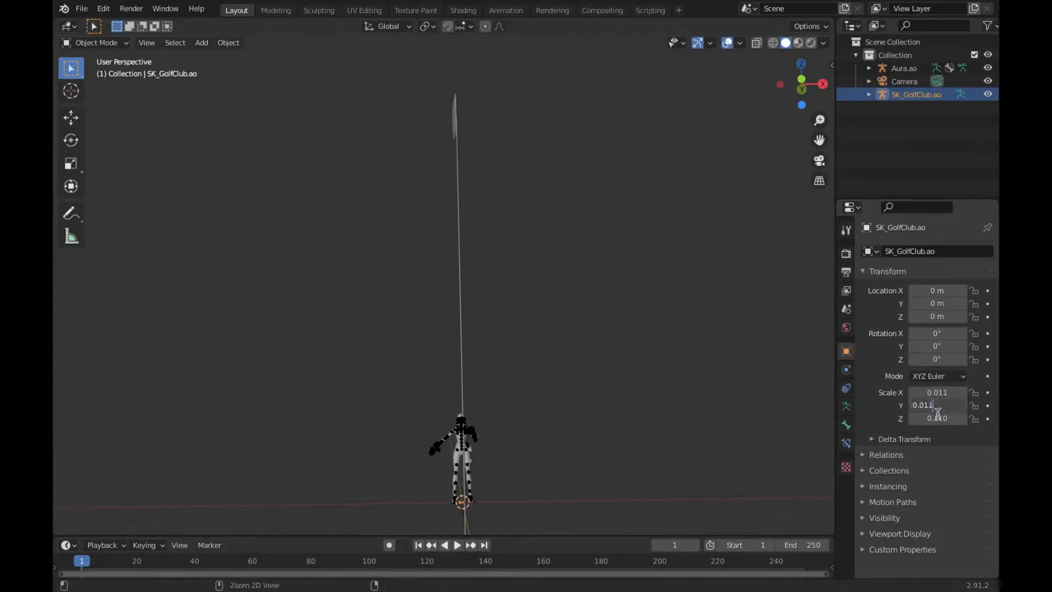
{"action": "type", "text": "0.011"}
{"action": "key", "text": "Return"}
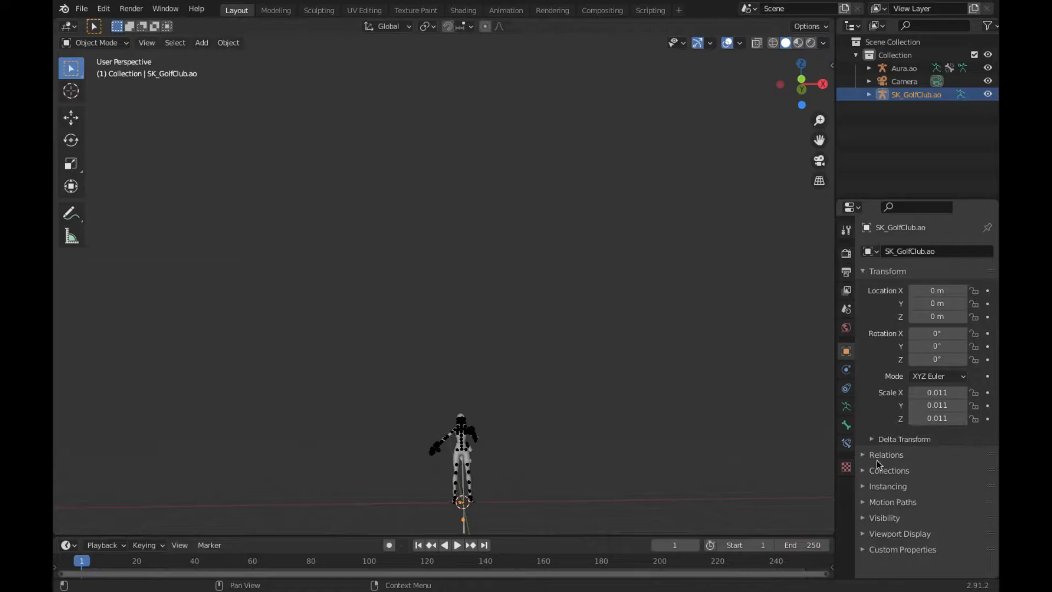
Move the golf club in front of the character's right foot, to about X -0.27 m, Y -0.30 m, Z 0.06 m
{"action": "key", "text": "shift+grave"}
{"action": "key", "text": "w"}
{"action": "key", "text": "w"}
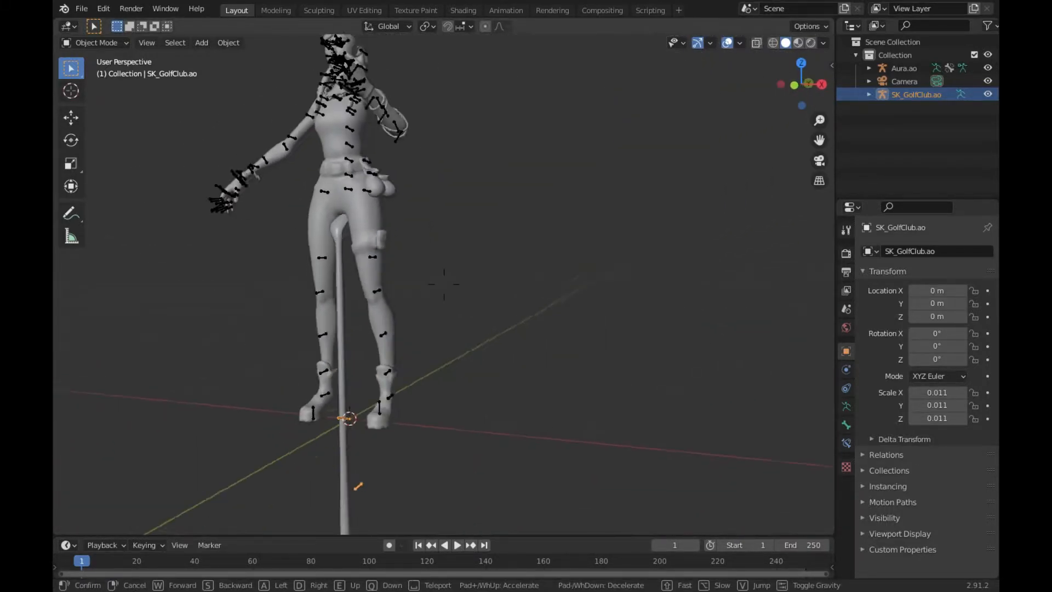
{"action": "key", "text": "Escape"}
{"action": "left_click", "coordinate": [71, 116]}
{"action": "left_click_drag", "start_coordinate": [527, 343], "coordinate": [454, 344]}
{"action": "key", "text": "shift+grave"}
{"action": "key", "text": "w"}
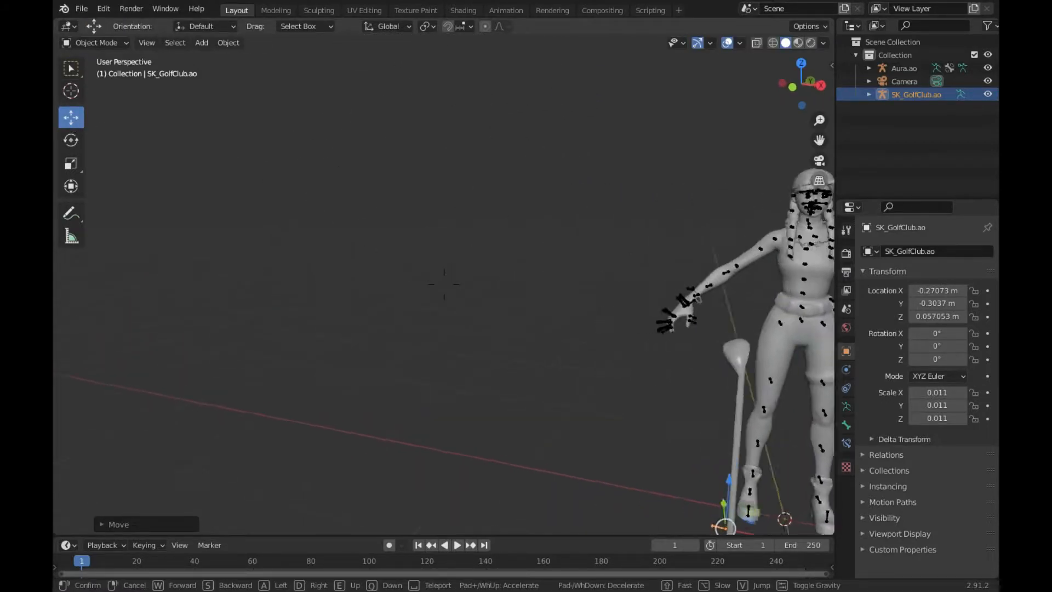
{"action": "key", "text": "Escape"}
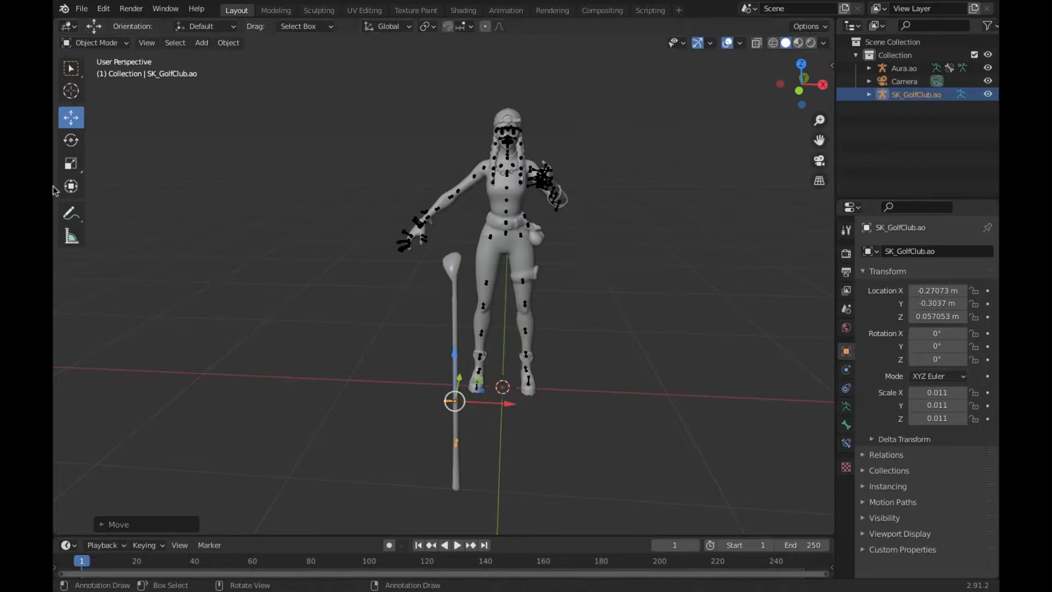
Tilt the golf club diagonally to about X -4.1°, Y 21.1°, Z -7.61°, and leave it selected
{"action": "left_click", "coordinate": [71, 140]}
{"action": "left_click_drag", "start_coordinate": [489, 364], "coordinate": [472, 371]}
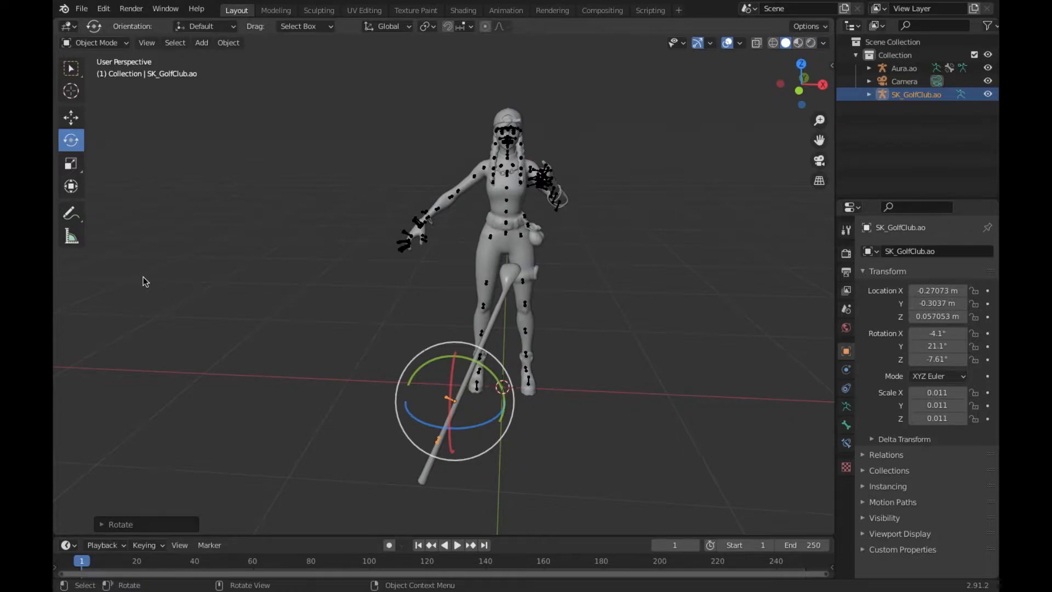
{"action": "left_click", "coordinate": [483, 129]}
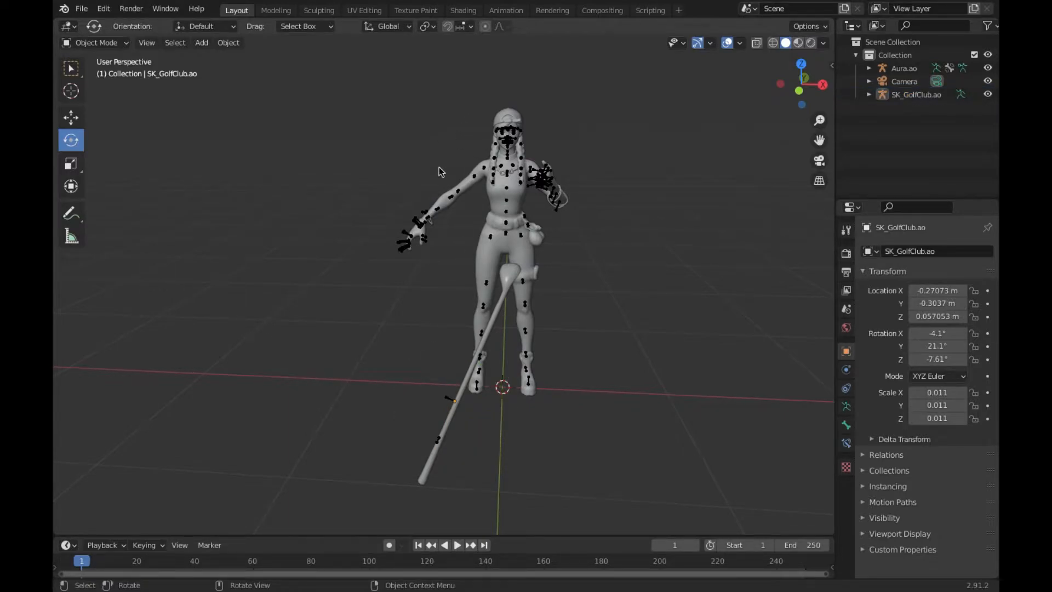
{"action": "middle_click_drag", "start_coordinate": [436, 424], "coordinate": [420, 346]}
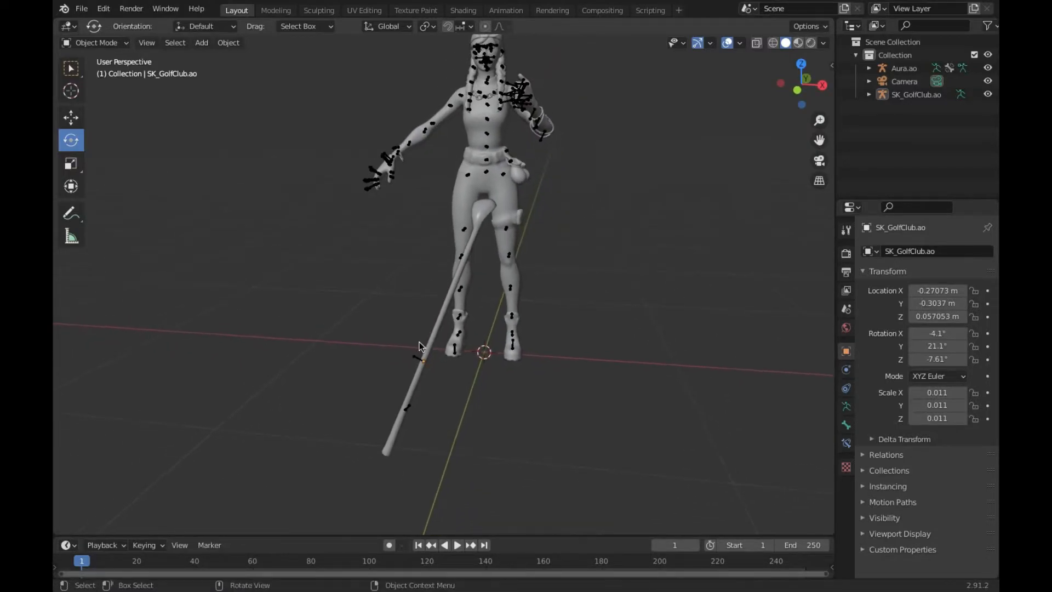
{"action": "left_click", "coordinate": [415, 355]}
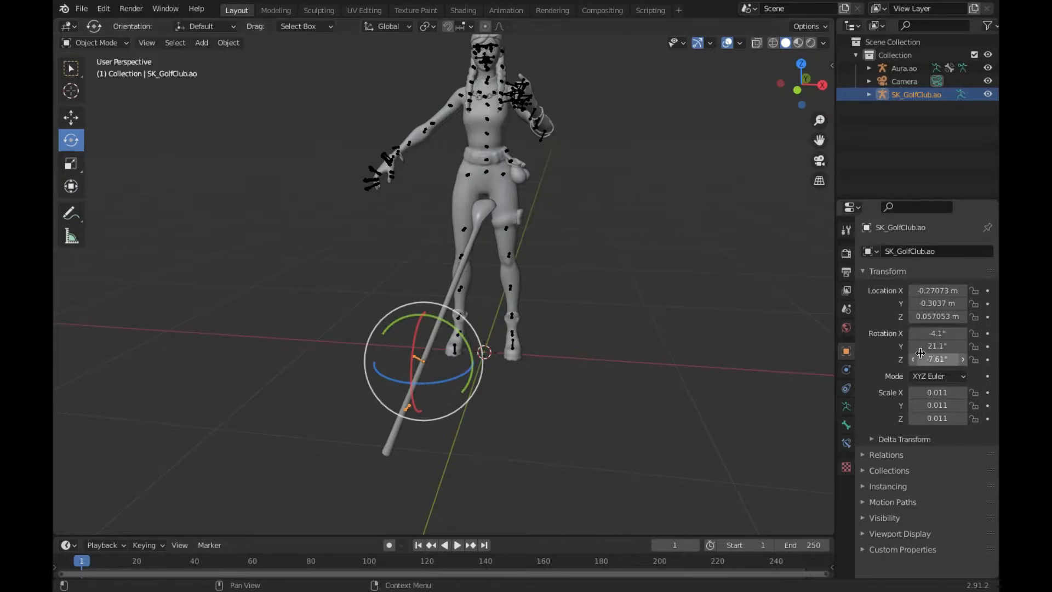
Set the golf club's rotation to X 0°, Y 20° and Z 0°
{"action": "key", "text": "Return"}
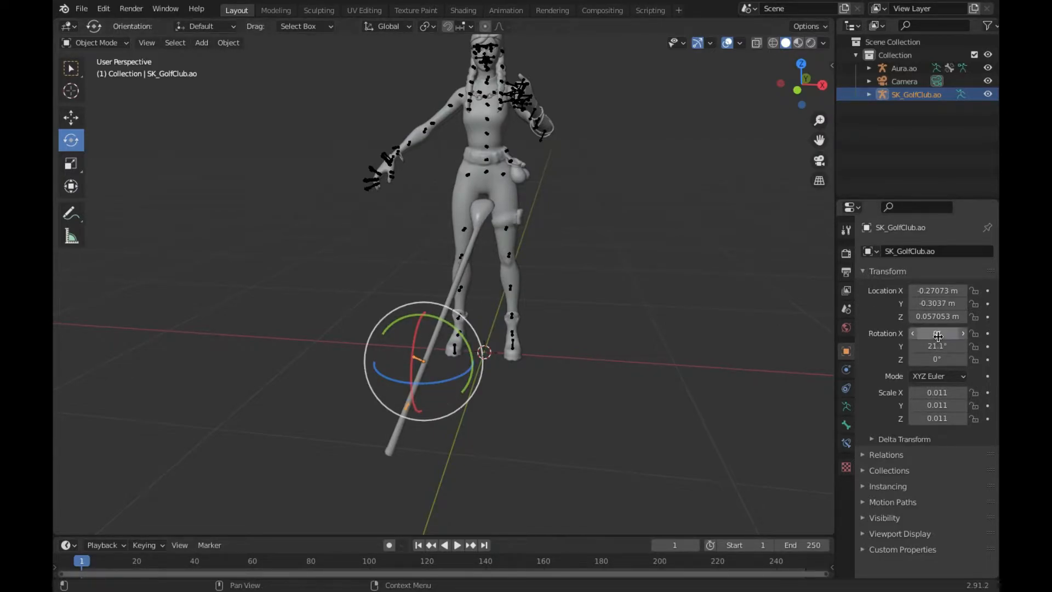
{"action": "key", "text": "Return"}
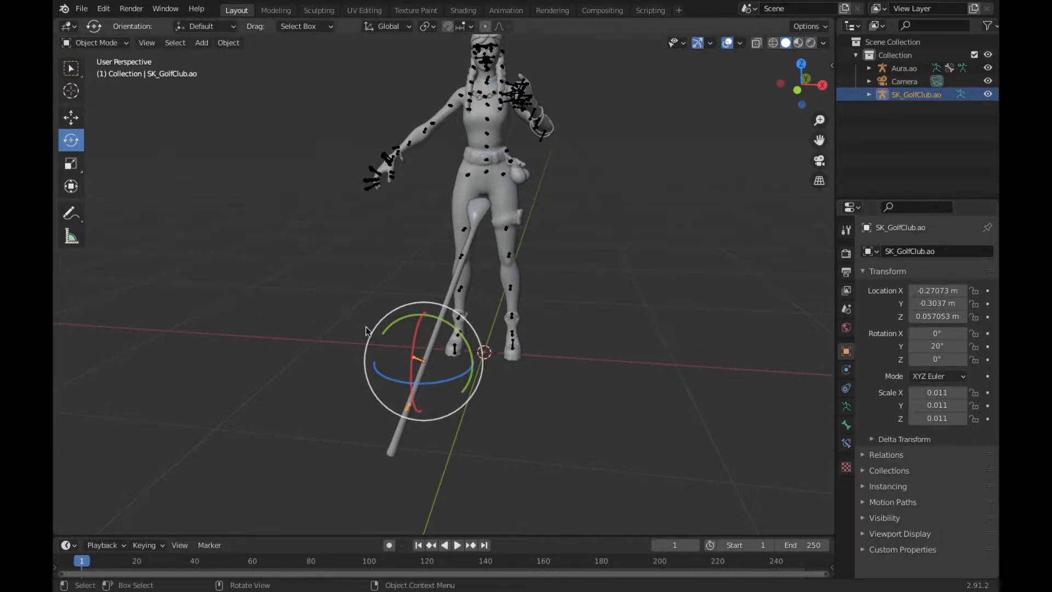
{"action": "left_click_drag", "start_coordinate": [416, 320], "coordinate": [461, 446]}
{"action": "key", "text": "ctrl+z"}
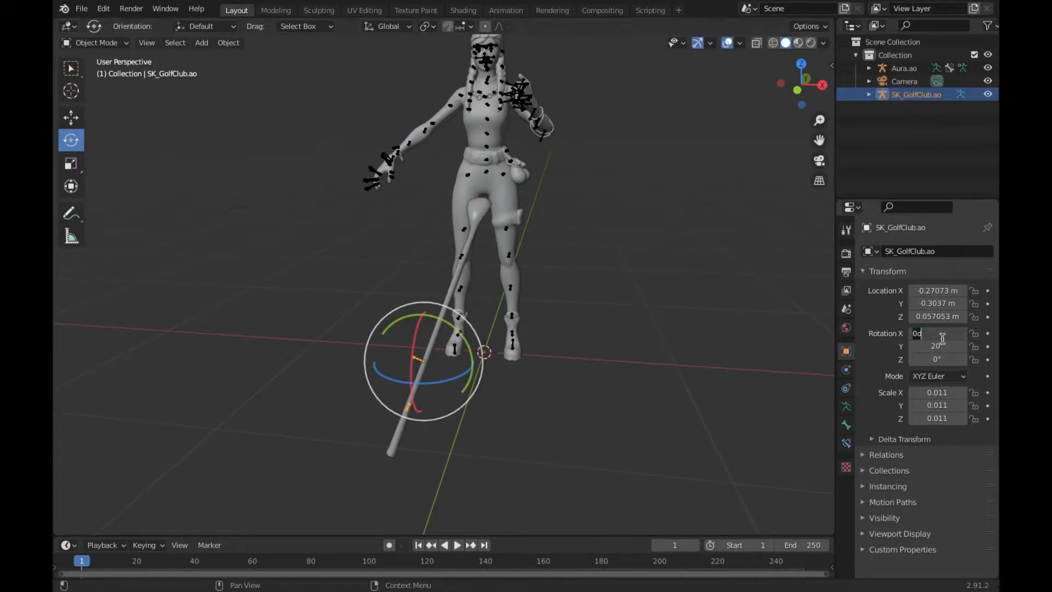
{"action": "key", "text": "Escape"}
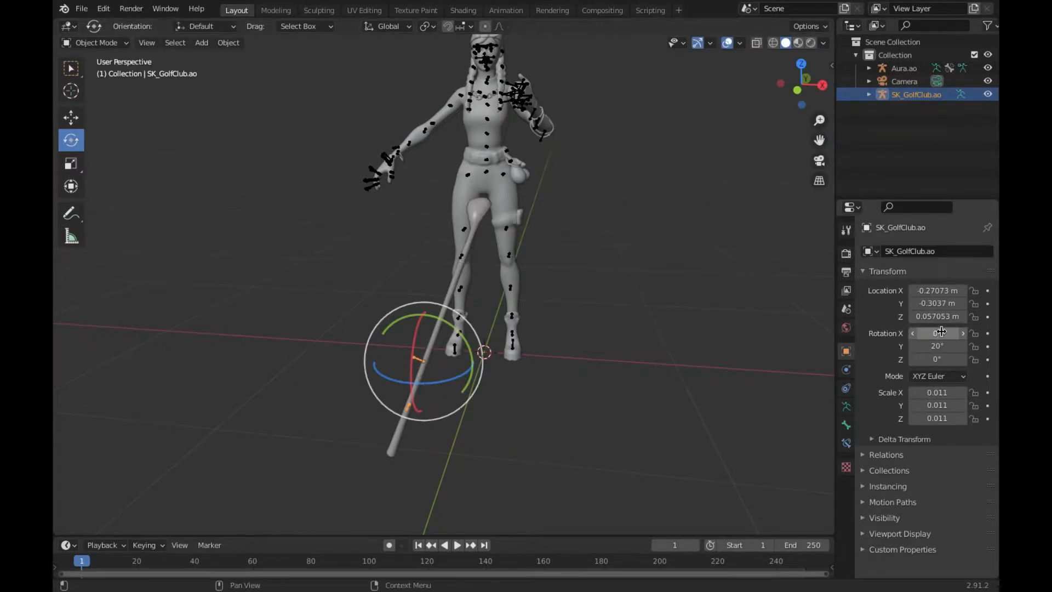
Try a 90° Z rotation on the golf club
{"action": "left_click", "coordinate": [936, 361]}
{"action": "type", "text": "90"}
{"action": "key", "text": "Return"}
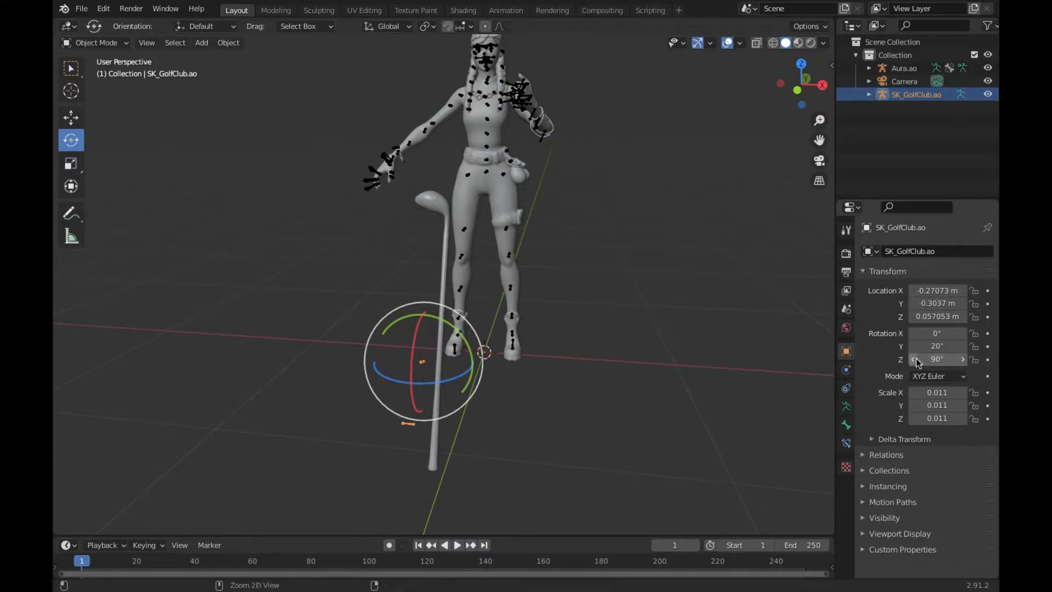
{"action": "key", "text": "ctrl+z"}
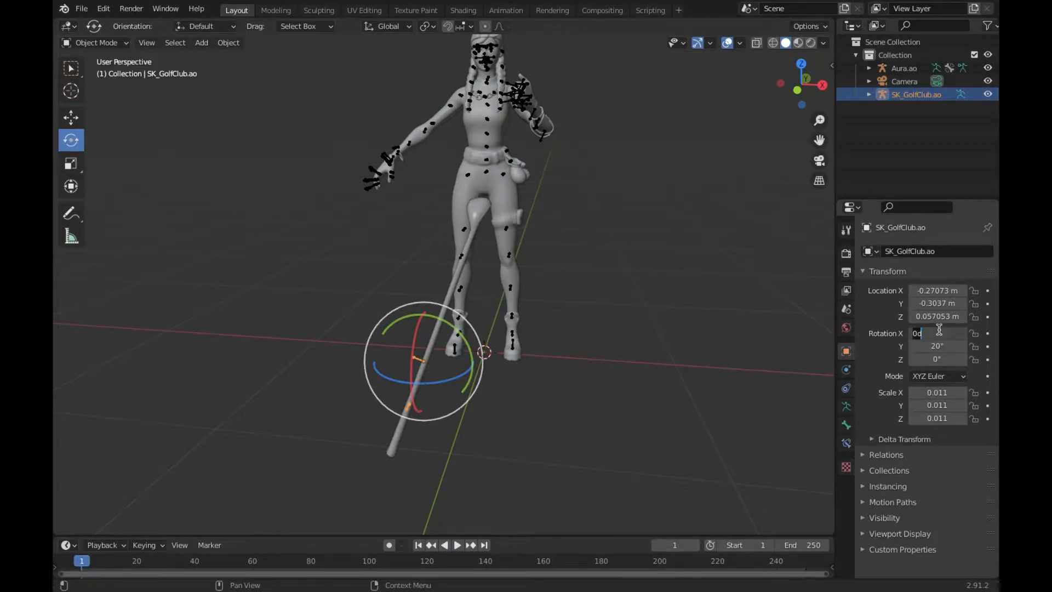
Set the golf club's rotation to X 90° and Y 0°
{"action": "type", "text": "90"}
{"action": "key", "text": "Return"}
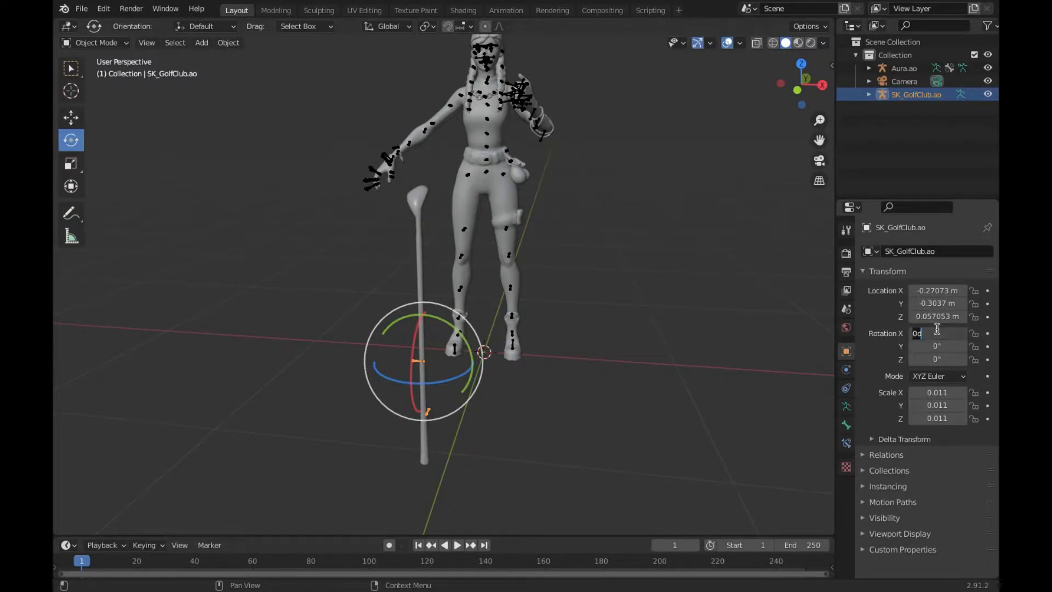
{"action": "key", "text": "Return"}
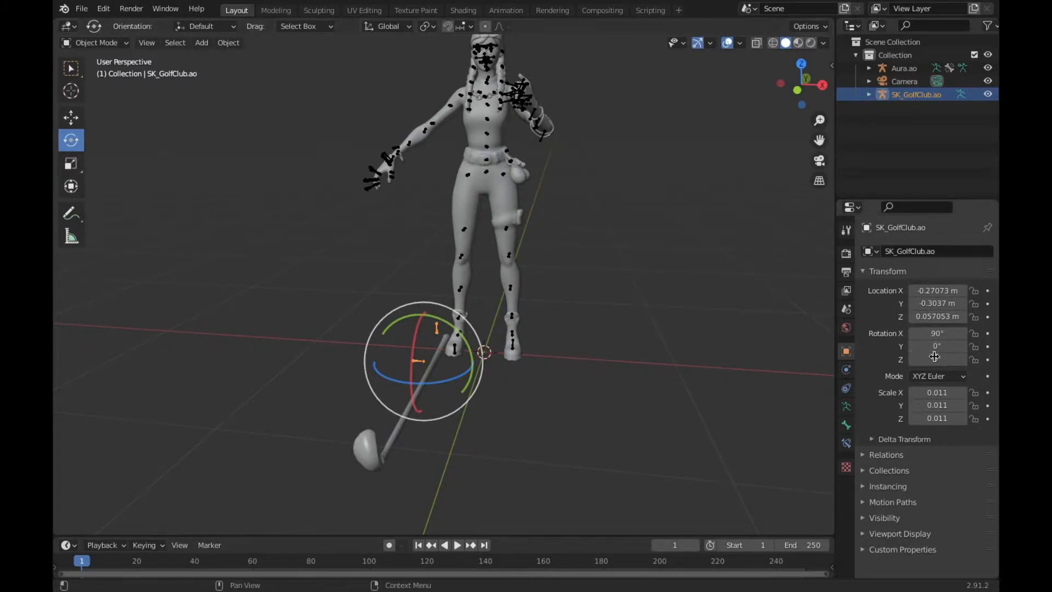
{"action": "key", "text": "Return"}
{"action": "key", "text": "ctrl+z"}
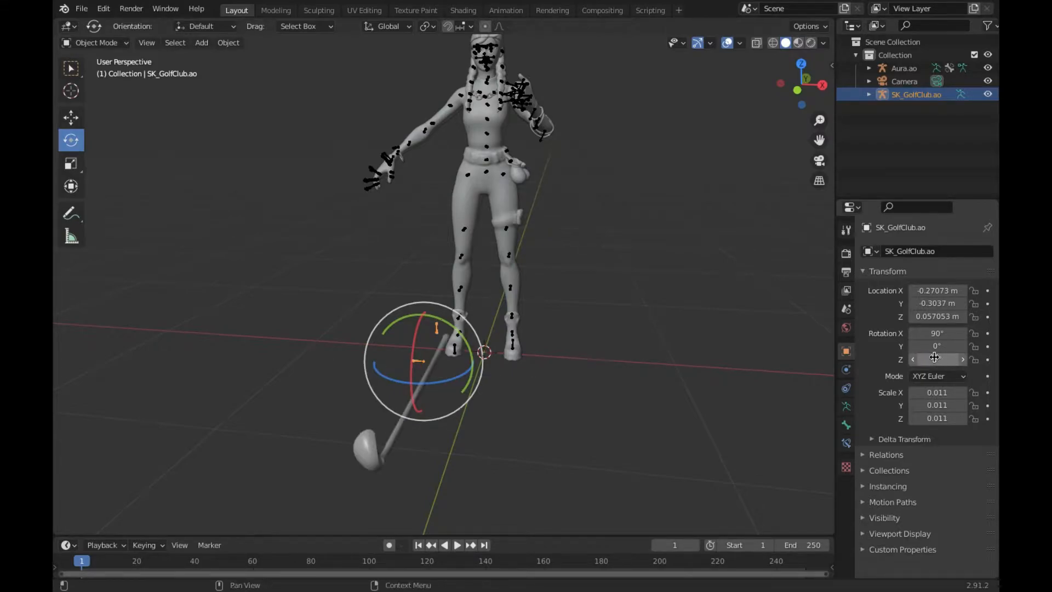
Try 90° and 20° for the golf club's Y rotation, and settle on 40°
{"action": "key", "text": "Return"}
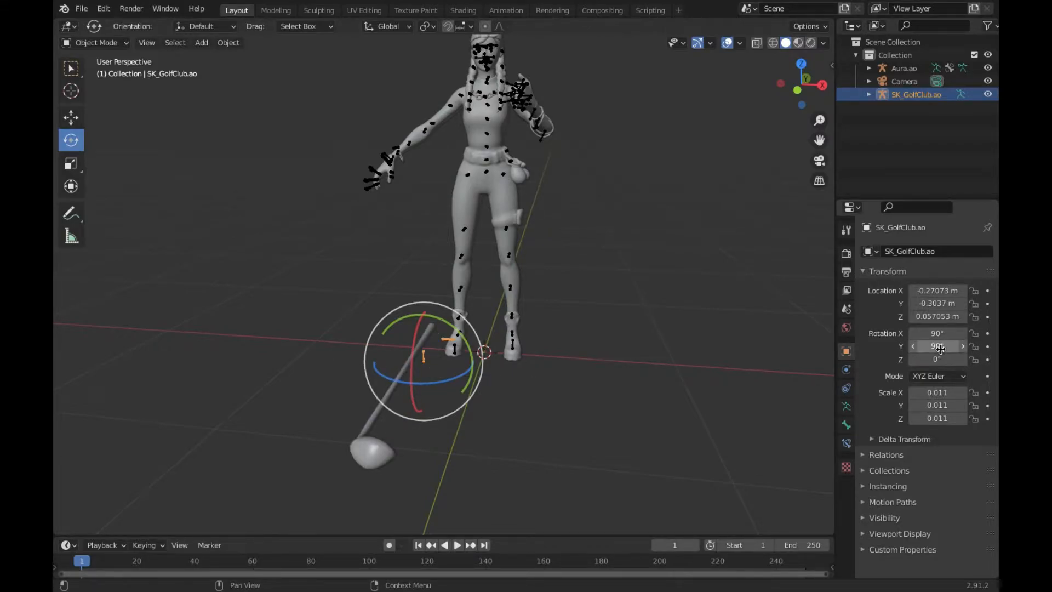
{"action": "key", "text": "shift+grave"}
{"action": "key", "text": "d"}
{"action": "left_click", "coordinate": [443, 284]}
{"action": "left_click_drag", "start_coordinate": [507, 332], "coordinate": [497, 324]}
{"action": "left_click", "coordinate": [941, 344]}
{"action": "type", "text": "20"}
{"action": "key", "text": "Return"}
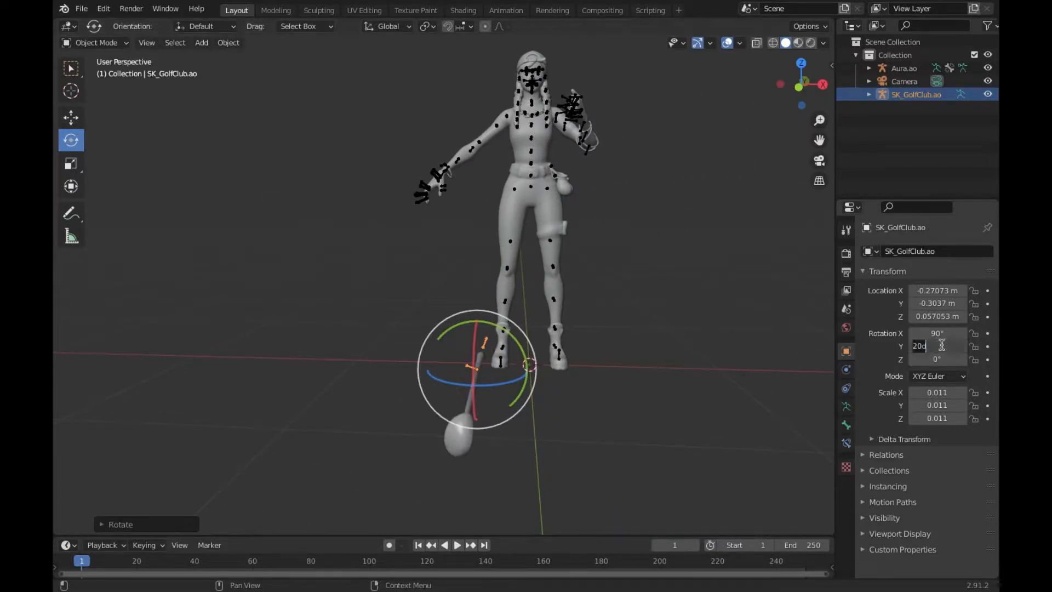
{"action": "key", "text": "Return"}
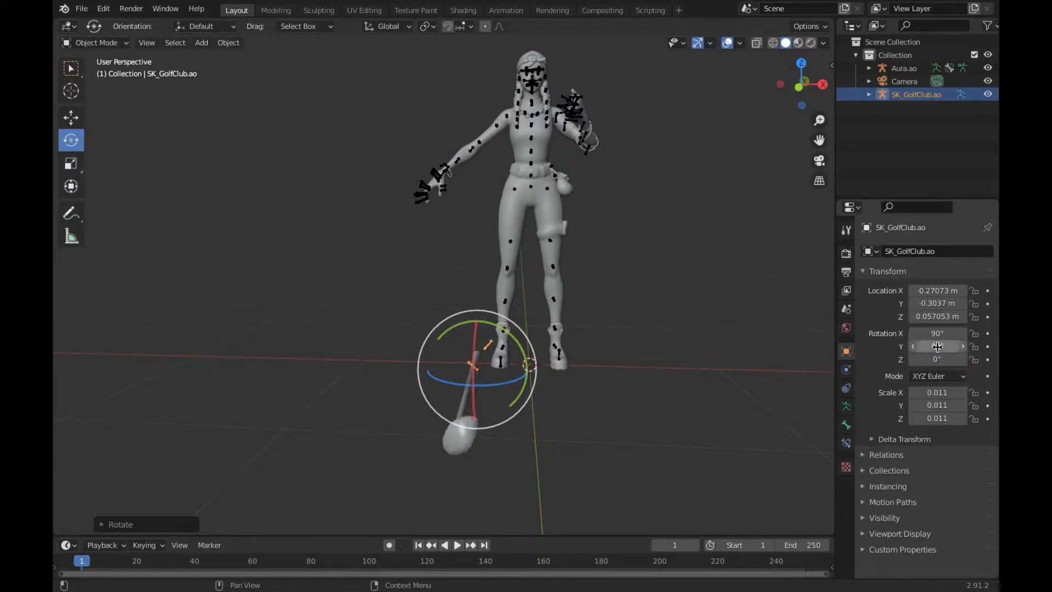
Raise the golf club to the height of the character's right hand, at about X -0.32 m, Y 0.03 m, Z 1.01 m
{"action": "left_click", "coordinate": [75, 120]}
{"action": "left_click_drag", "start_coordinate": [475, 329], "coordinate": [472, 155]}
{"action": "key", "text": "shift+grave"}
{"action": "key", "text": "w"}
{"action": "key", "text": "a"}
{"action": "left_click", "coordinate": [443, 284]}
{"action": "left_click_drag", "start_coordinate": [457, 232], "coordinate": [283, 232]}
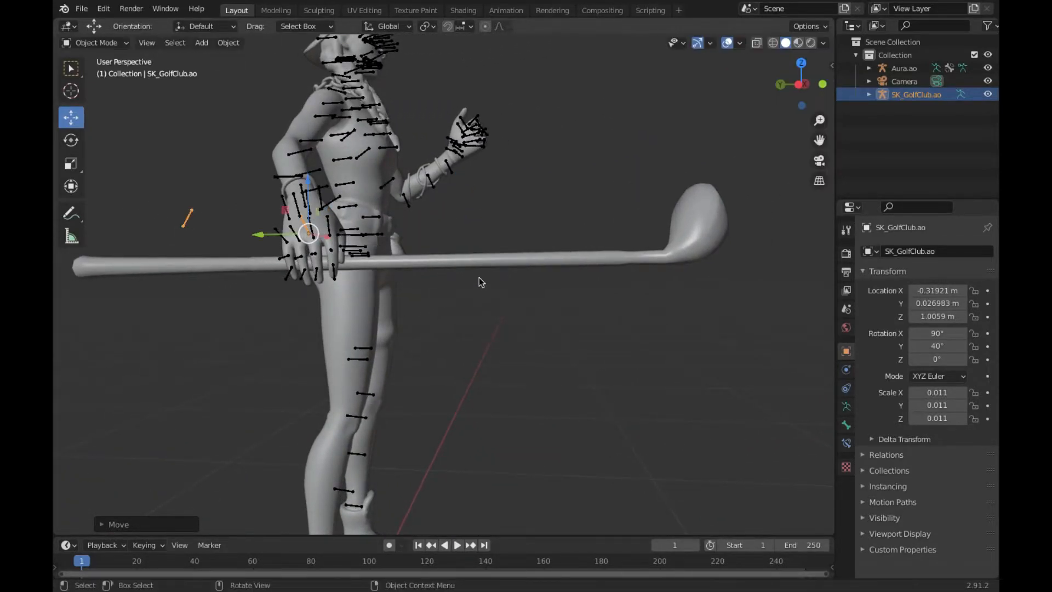
Select the golf club armature and move it closer to the right hand, to about X -0.41 m, Y 0.02 m, Z 0.98 m
{"action": "left_click", "coordinate": [499, 218]}
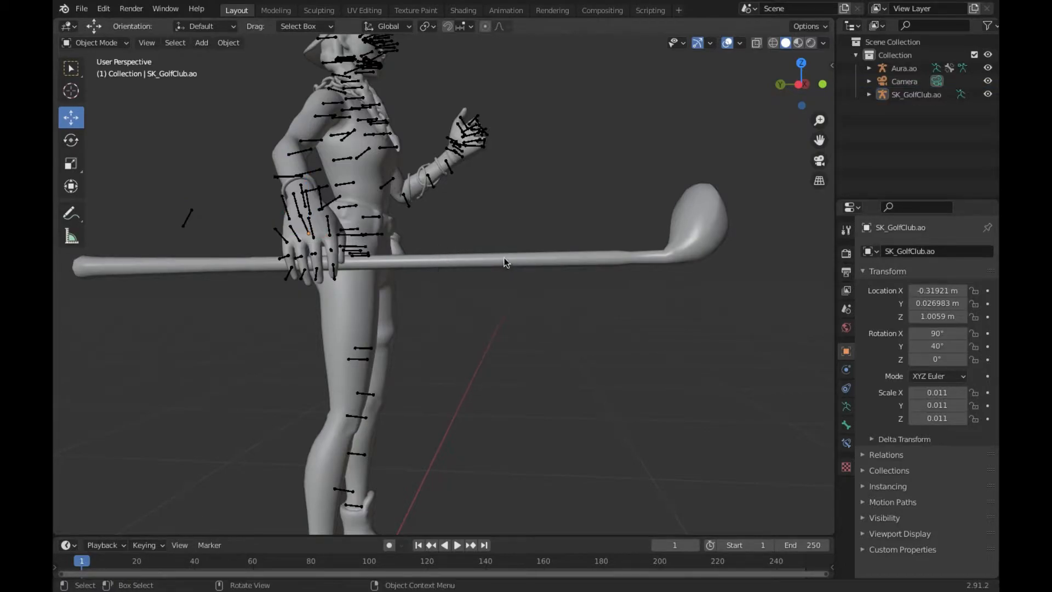
{"action": "left_click", "coordinate": [189, 234]}
{"action": "key", "text": "shift+grave"}
{"action": "key", "text": "w"}
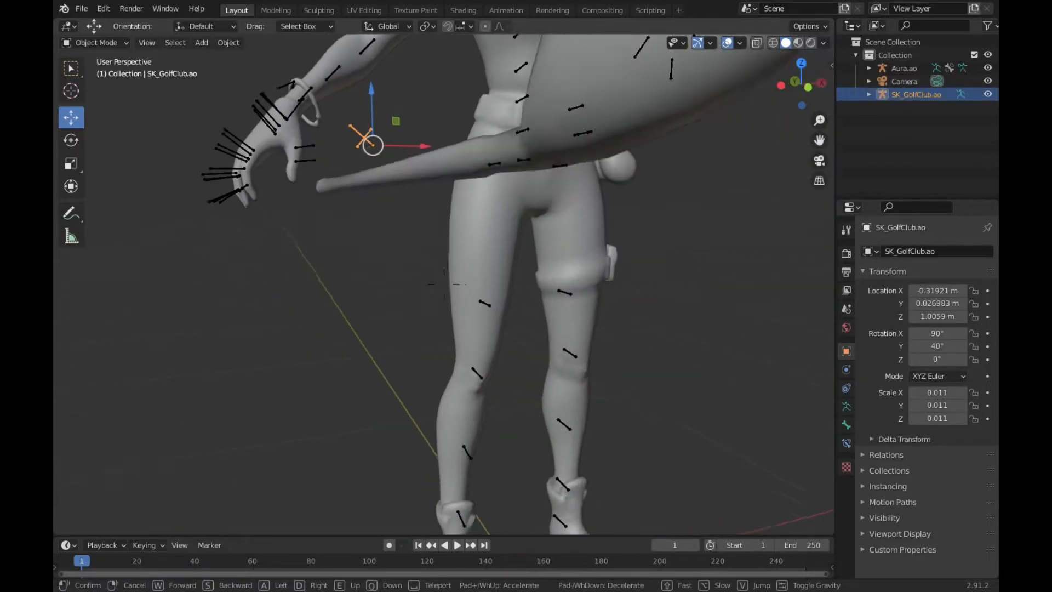
{"action": "key", "text": "s"}
{"action": "left_click", "coordinate": [584, 262]}
{"action": "left_click_drag", "start_coordinate": [514, 245], "coordinate": [468, 258]}
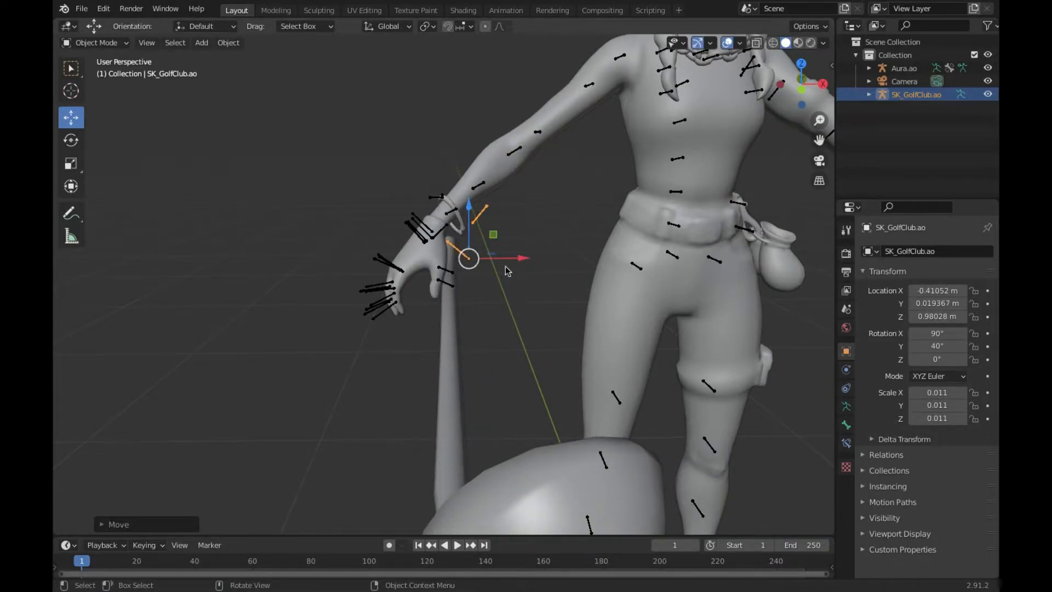
{"action": "left_click", "coordinate": [444, 387]}
{"action": "left_click_drag", "start_coordinate": [484, 261], "coordinate": [324, 253]}
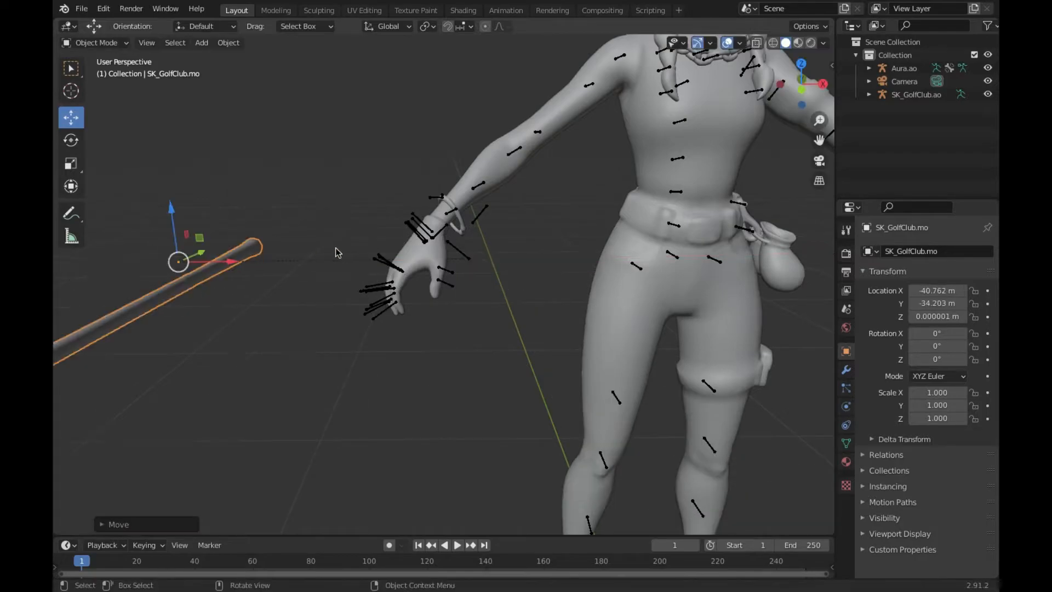
{"action": "left_click", "coordinate": [470, 262]}
{"action": "key", "text": "g"}
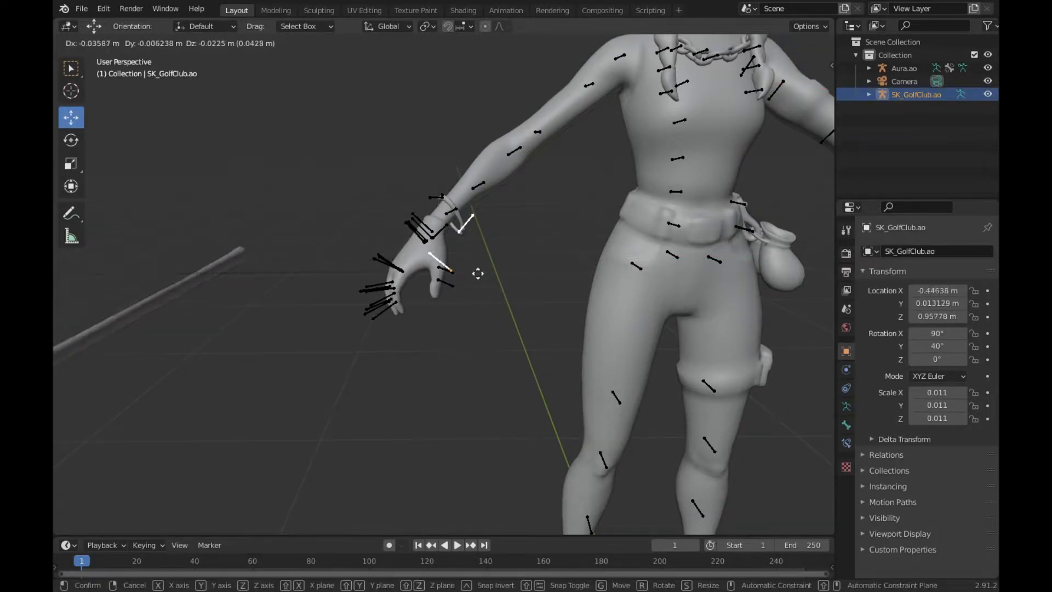
{"action": "key", "text": "Escape"}
{"action": "key", "text": "ctrl+z"}
{"action": "key", "text": "ctrl+z"}
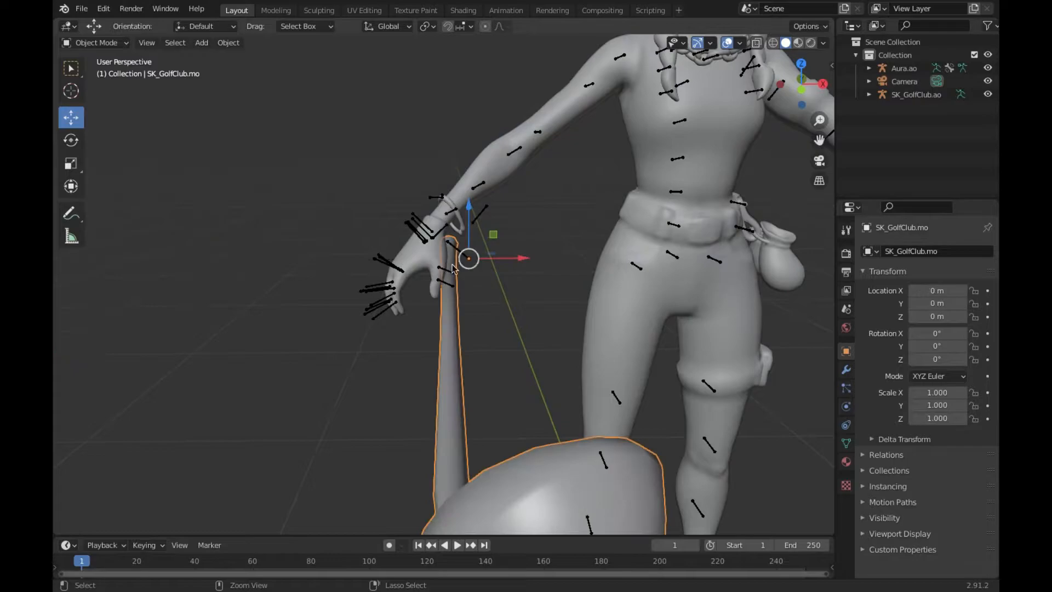
Move the golf club armature under the right palm, to about X -0.48 m, Y 0.02 m, Z 1.02 m
{"action": "left_click", "coordinate": [477, 215]}
{"action": "key", "text": "g"}
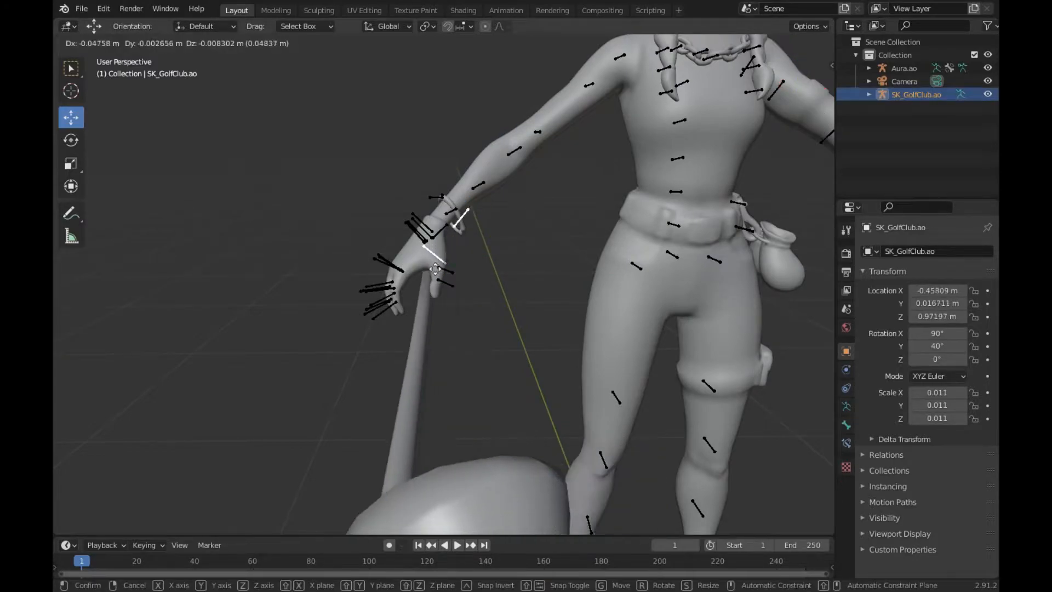
{"action": "left_click", "coordinate": [431, 259]}
{"action": "key", "text": "shift+grave"}
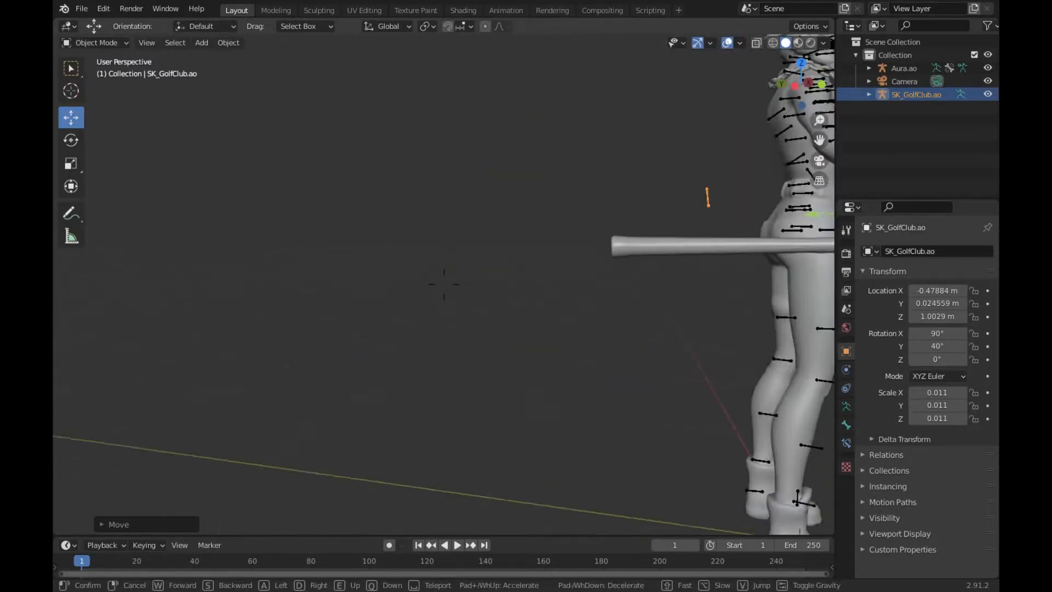
{"action": "left_click", "coordinate": [561, 227]}
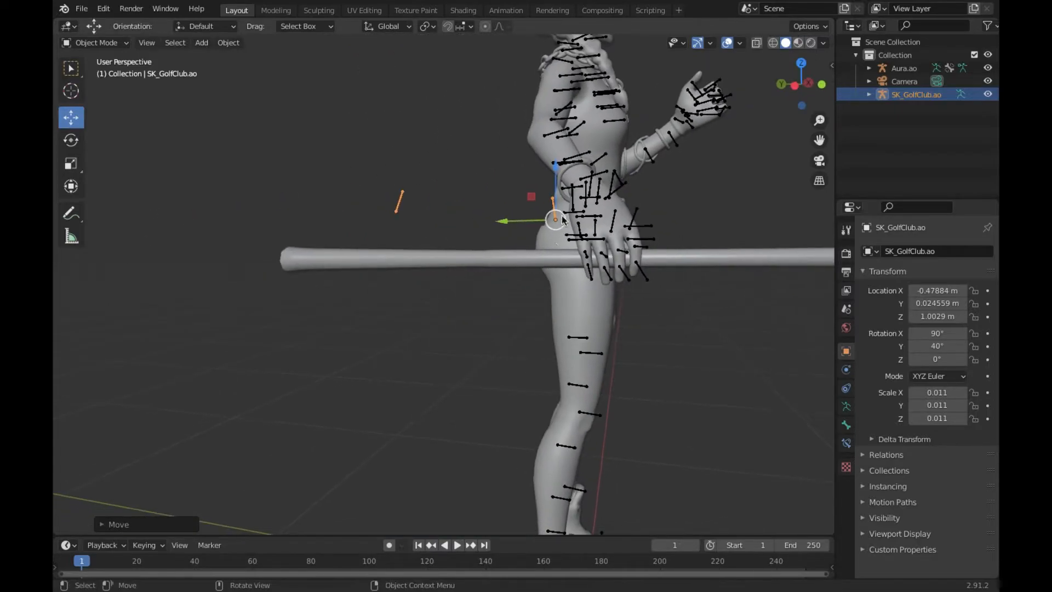
{"action": "key", "text": "g"}
{"action": "left_click", "coordinate": [552, 209]}
Raise the golf club along Z to about 1.04 m so the shaft sits against the right palm
{"action": "key", "text": "shift+grave"}
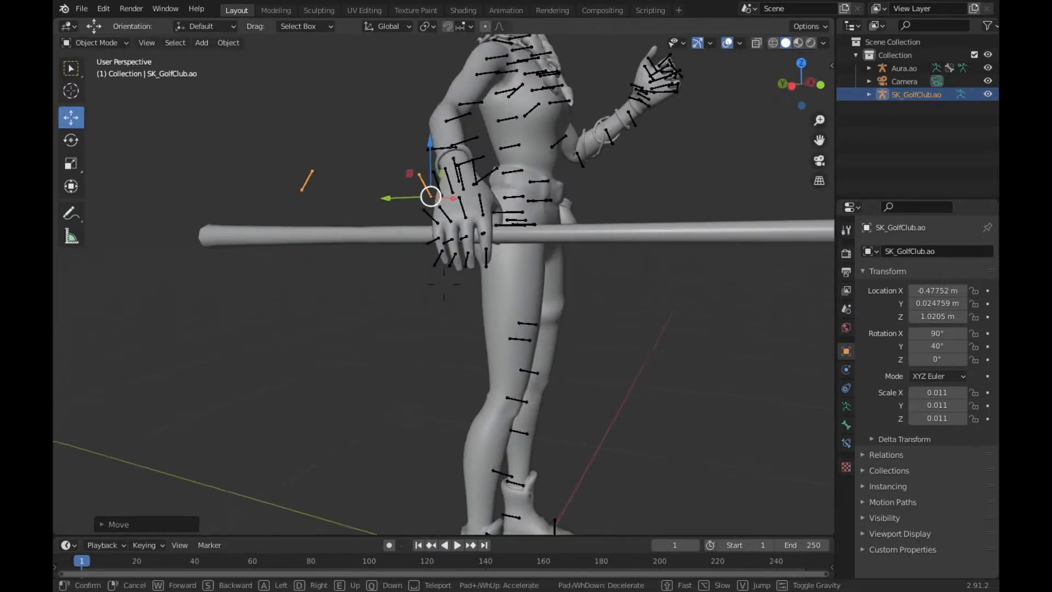
{"action": "key", "text": "w"}
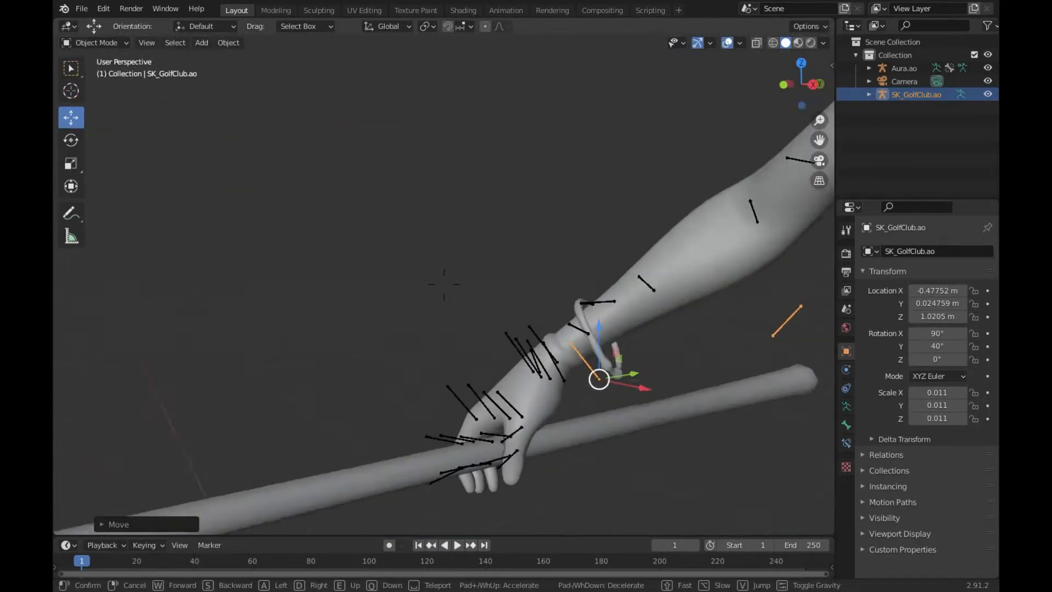
{"action": "key", "text": "s"}
{"action": "left_click", "coordinate": [584, 232]}
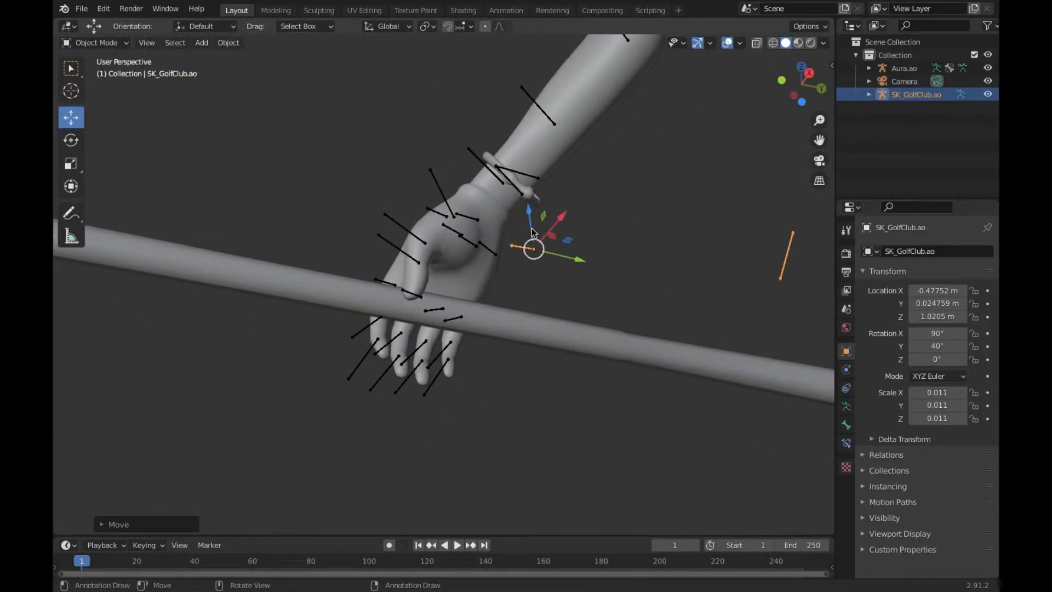
{"action": "key", "text": "g"}
{"action": "key", "text": "z"}
{"action": "left_click", "coordinate": [527, 211]}
Put the character armature in Pose Mode and rotate the right hand's finger bones to curl around the golf club shaft
{"action": "key", "text": "shift+grave"}
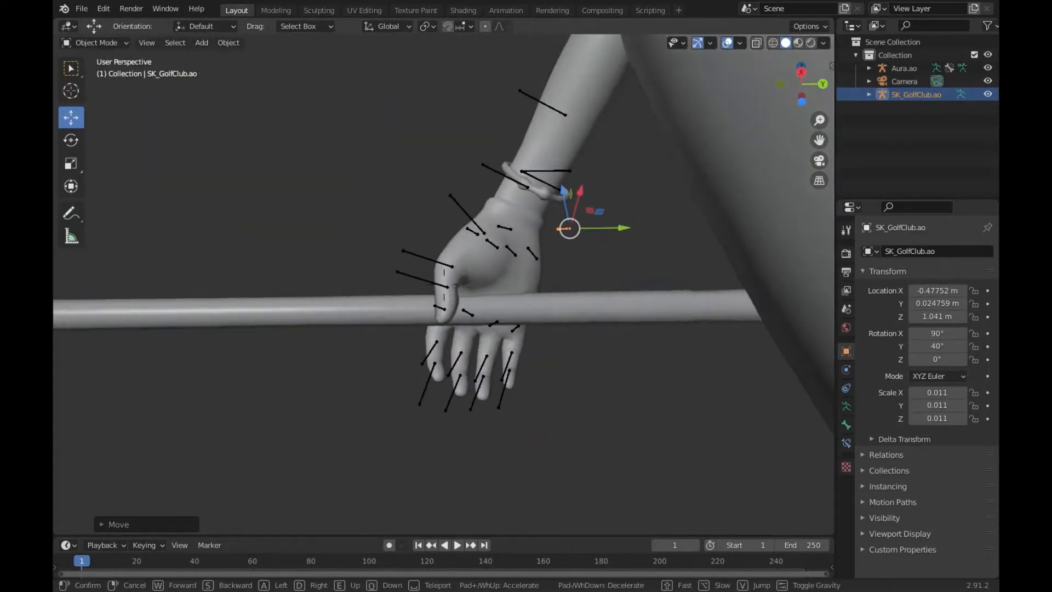
{"action": "left_click", "coordinate": [167, 176]}
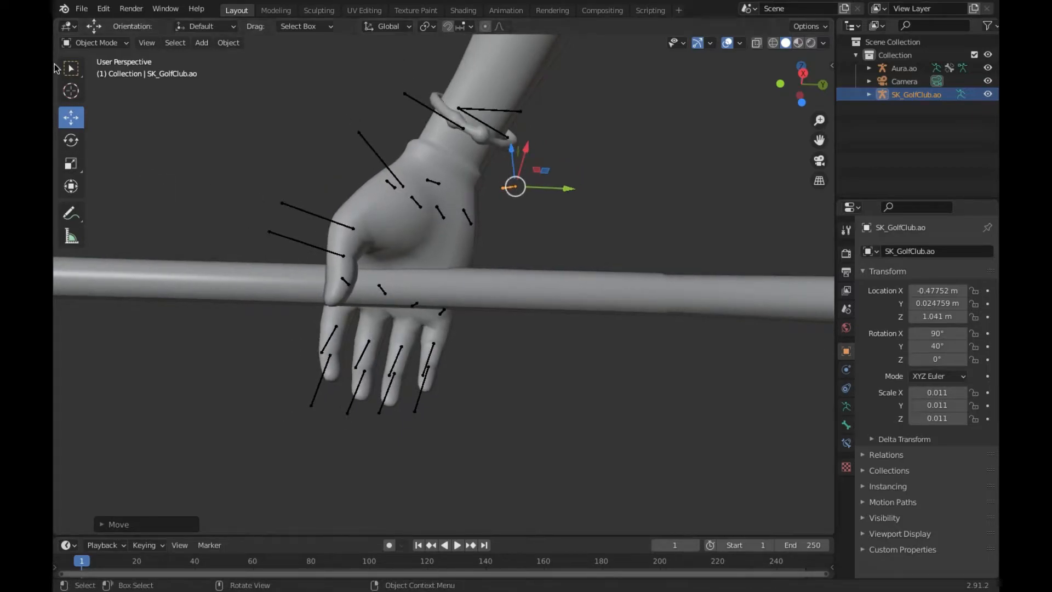
{"action": "left_click", "coordinate": [102, 44]}
{"action": "left_click", "coordinate": [390, 165]}
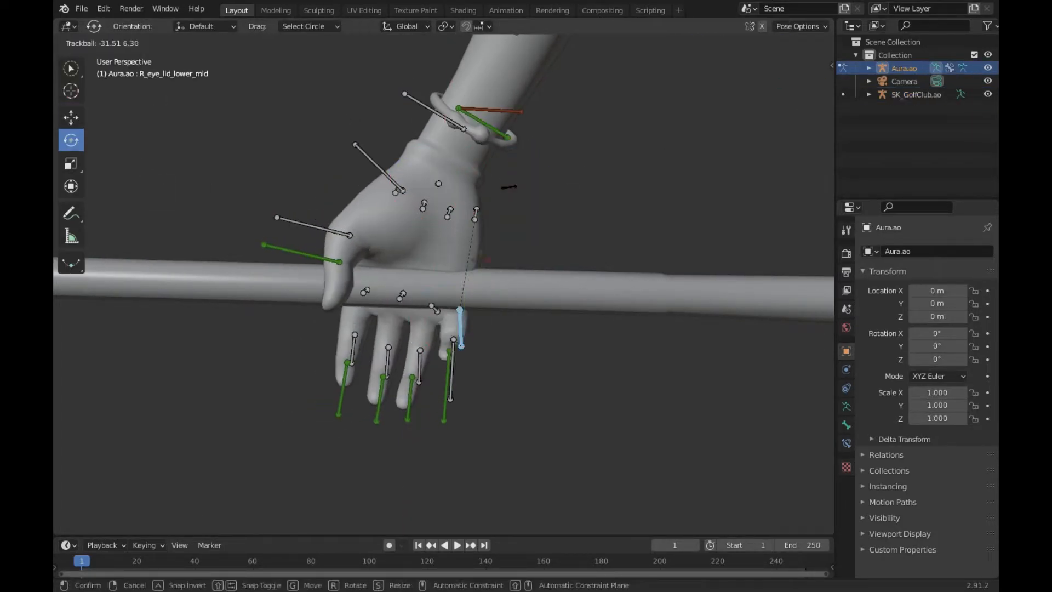
{"action": "left_click", "coordinate": [360, 331]}
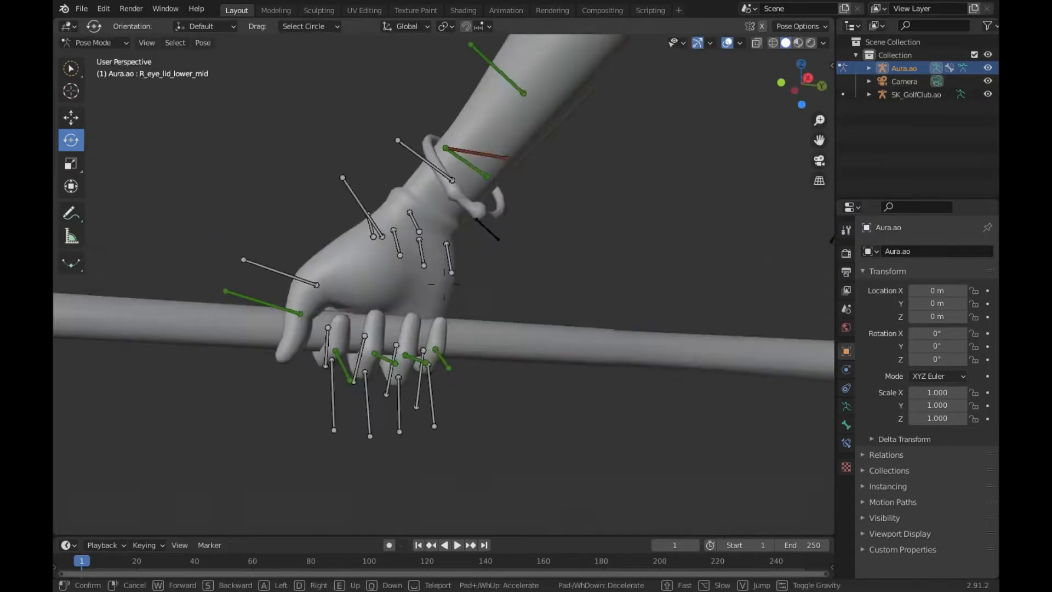
Examine the right hand's grip on the golf club and the character's whole pose from the front
{"action": "key", "text": "shift+grave"}
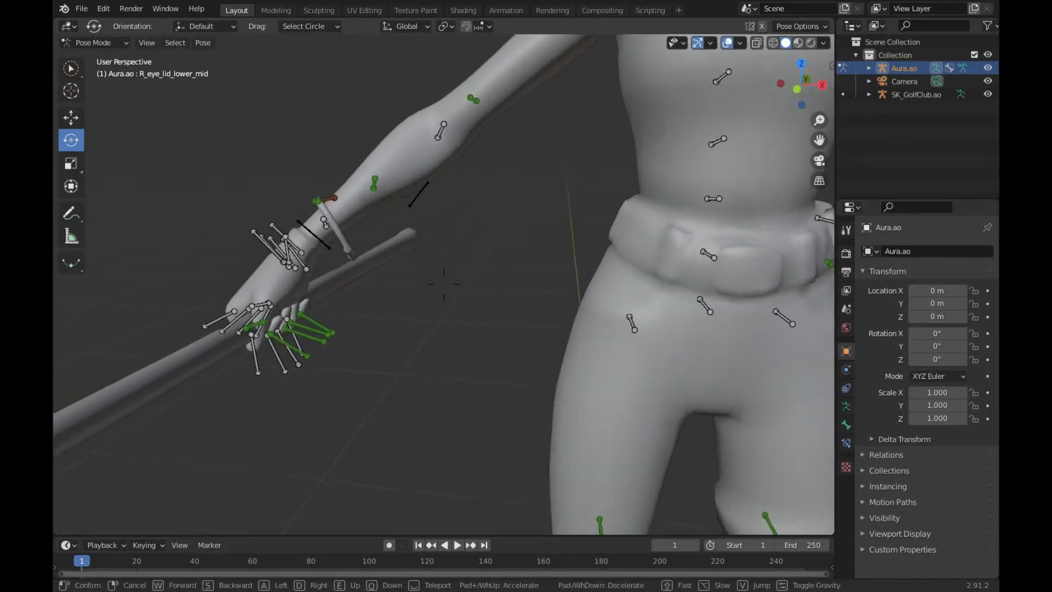
{"action": "key", "text": "w"}
{"action": "key", "text": "s"}
{"action": "key", "text": "s"}
{"action": "key", "text": "w"}
{"action": "key", "text": "s"}
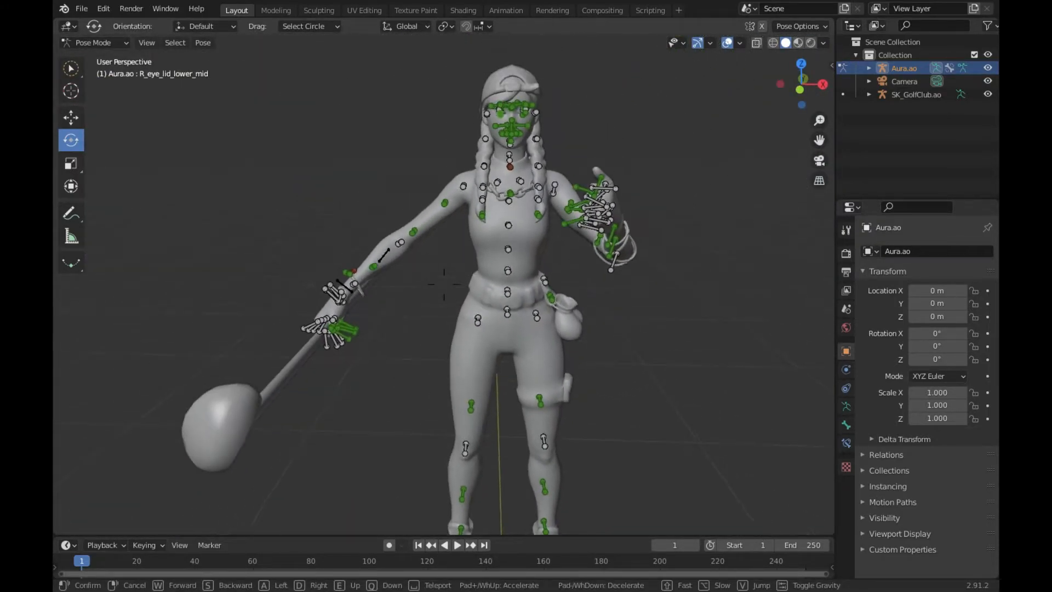
{"action": "key", "text": "Return"}
Return the character armature to Object Mode and open its object constraint settings
{"action": "left_click", "coordinate": [66, 44]}
{"action": "left_click", "coordinate": [91, 63]}
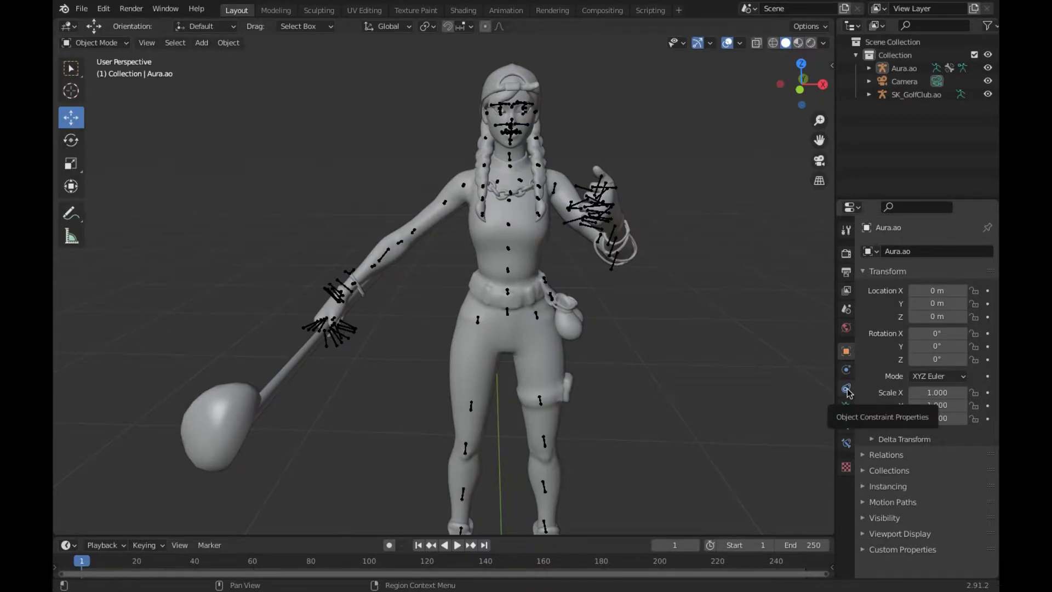
{"action": "left_click", "coordinate": [846, 389]}
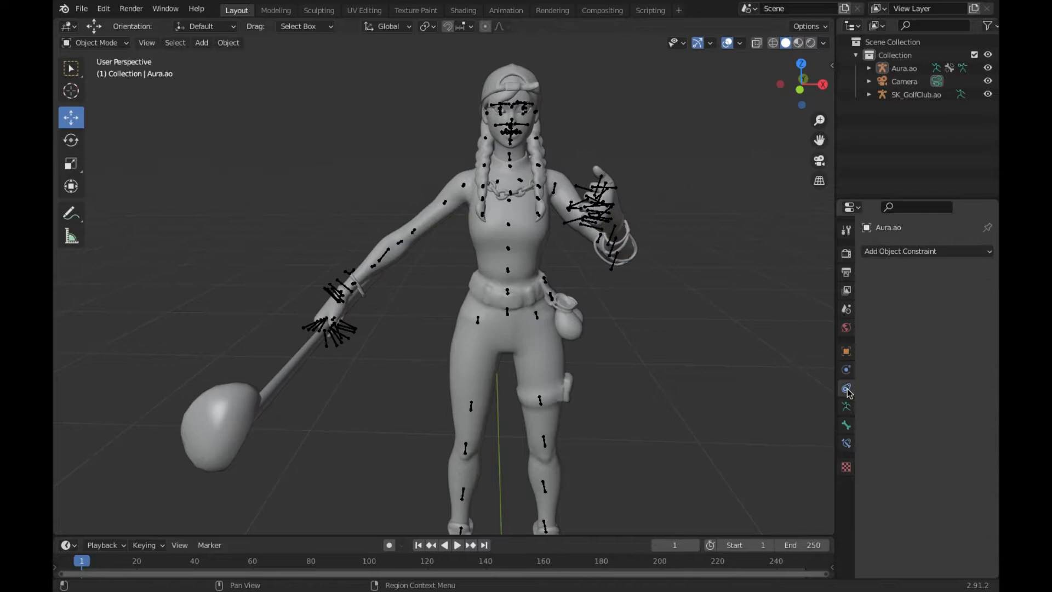
Select the golf club mesh SK_GolfClub.mo in the right hand and add a Child Of object constraint to it
{"action": "left_click", "coordinate": [272, 390]}
{"action": "middle_click_drag", "start_coordinate": [378, 417], "coordinate": [449, 307]}
{"action": "scroll", "coordinate": [471, 324], "scroll_direction": "up", "scroll_amount": 5}
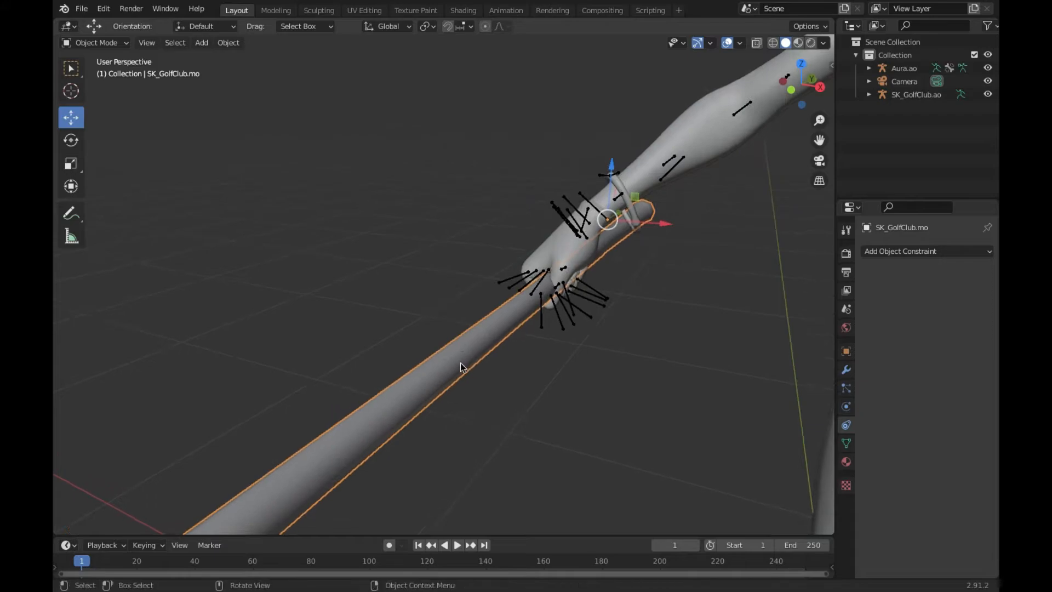
{"action": "left_click", "coordinate": [708, 191]}
{"action": "left_click", "coordinate": [732, 140]}
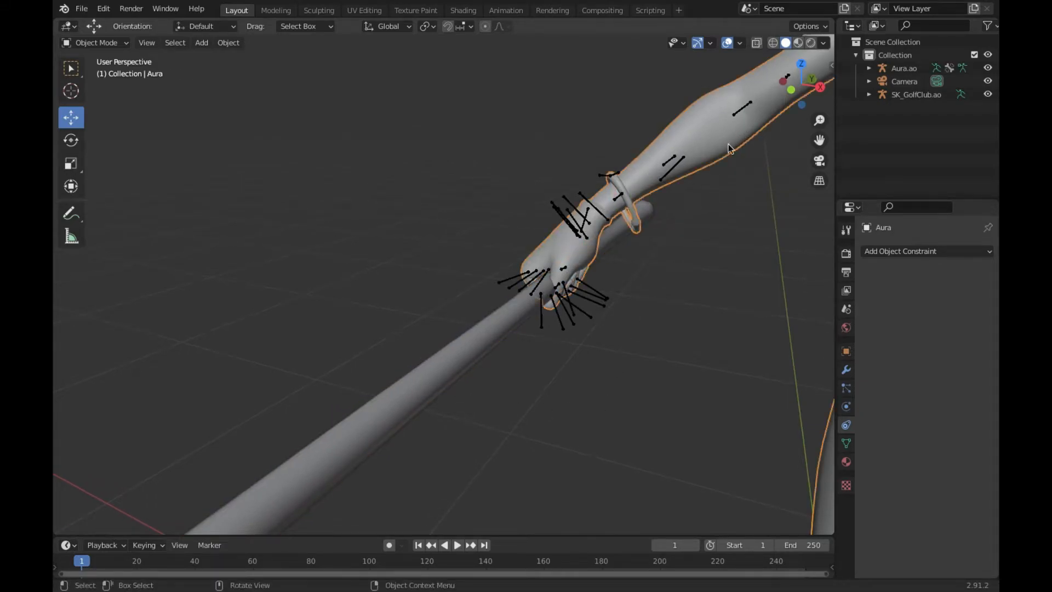
{"action": "left_click", "coordinate": [669, 169]}
{"action": "key", "text": "shift+grave"}
{"action": "key", "text": "d"}
{"action": "key", "text": "s"}
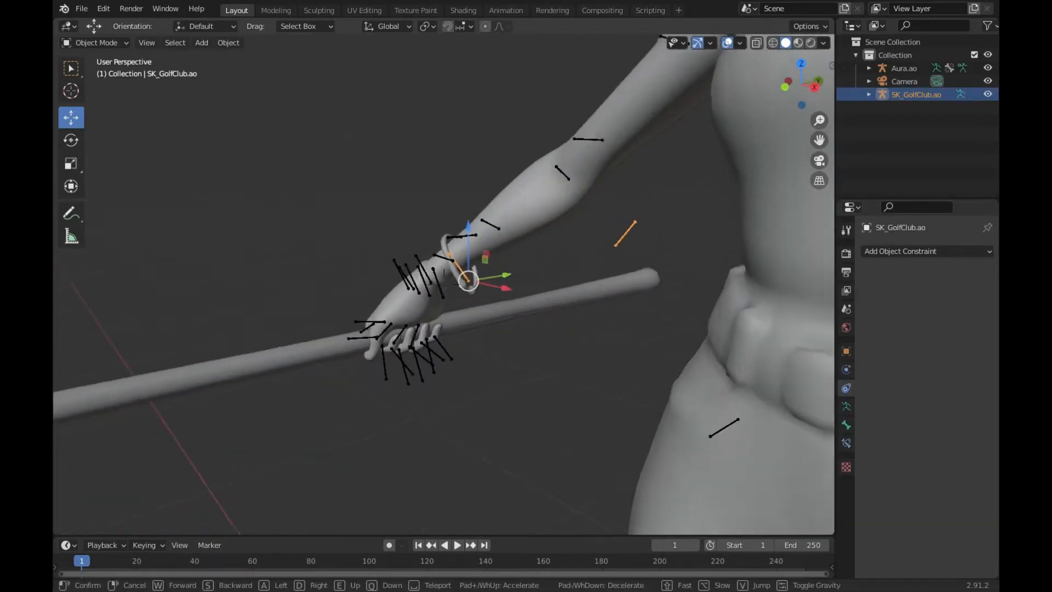
{"action": "left_click", "coordinate": [444, 284]}
{"action": "left_click", "coordinate": [398, 360]}
{"action": "key", "text": "shift+grave"}
{"action": "key", "text": "s"}
{"action": "key", "text": "a"}
{"action": "left_click", "coordinate": [444, 284]}
{"action": "left_click", "coordinate": [877, 252]}
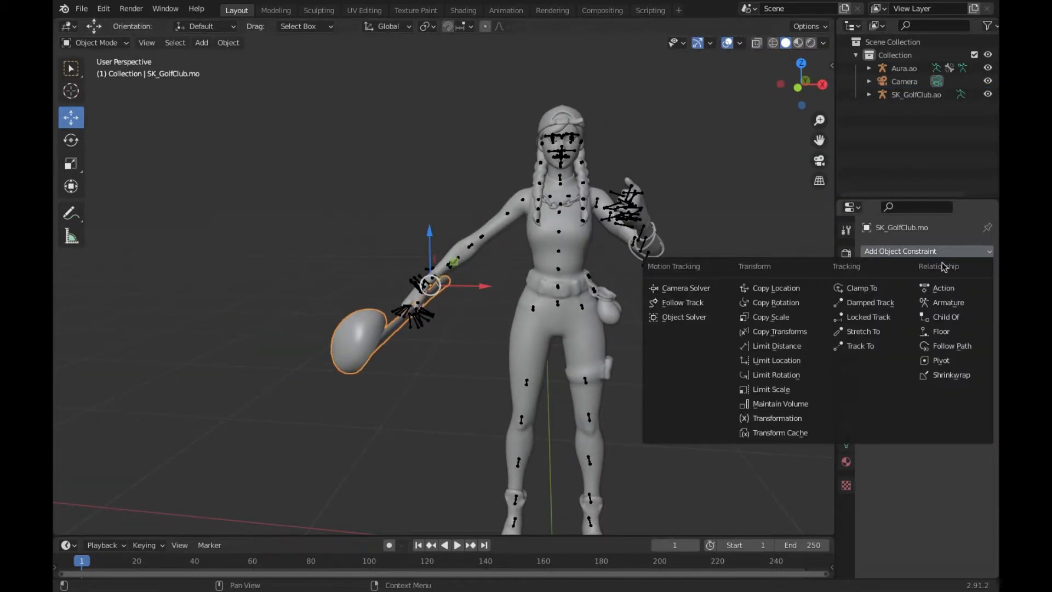
{"action": "left_click", "coordinate": [955, 318]}
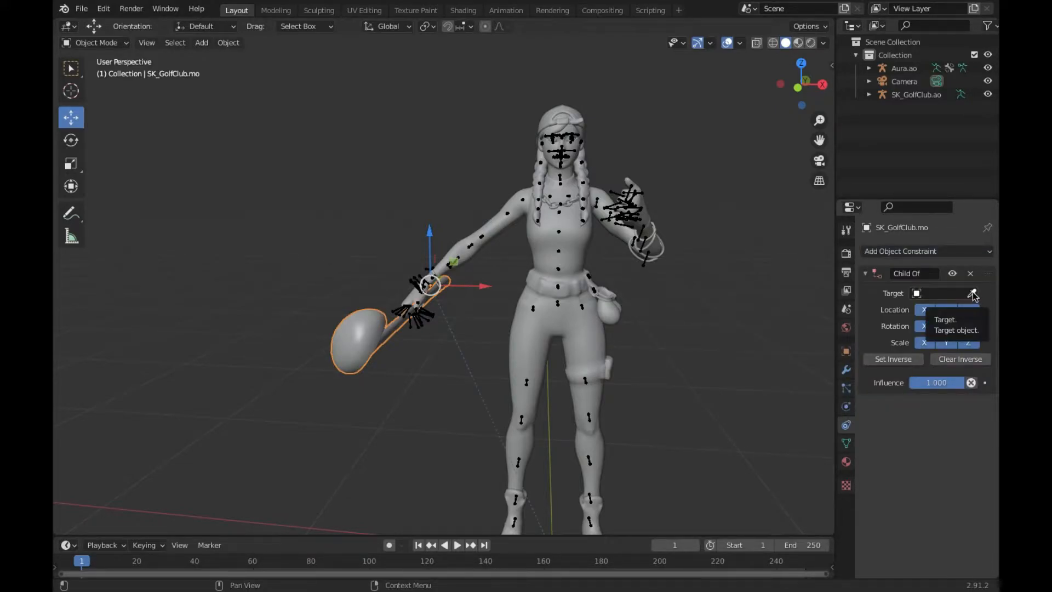
Set the Child Of constraint's target to Aura.ao and its bone to hand_r, and set the inverse
{"action": "left_click", "coordinate": [972, 294]}
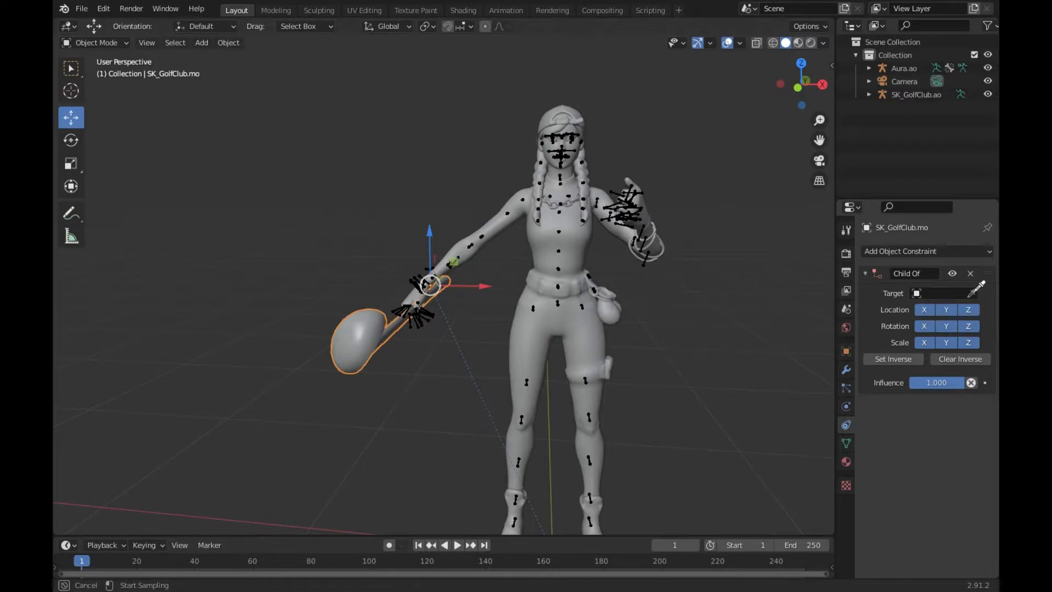
{"action": "left_click", "coordinate": [947, 294]}
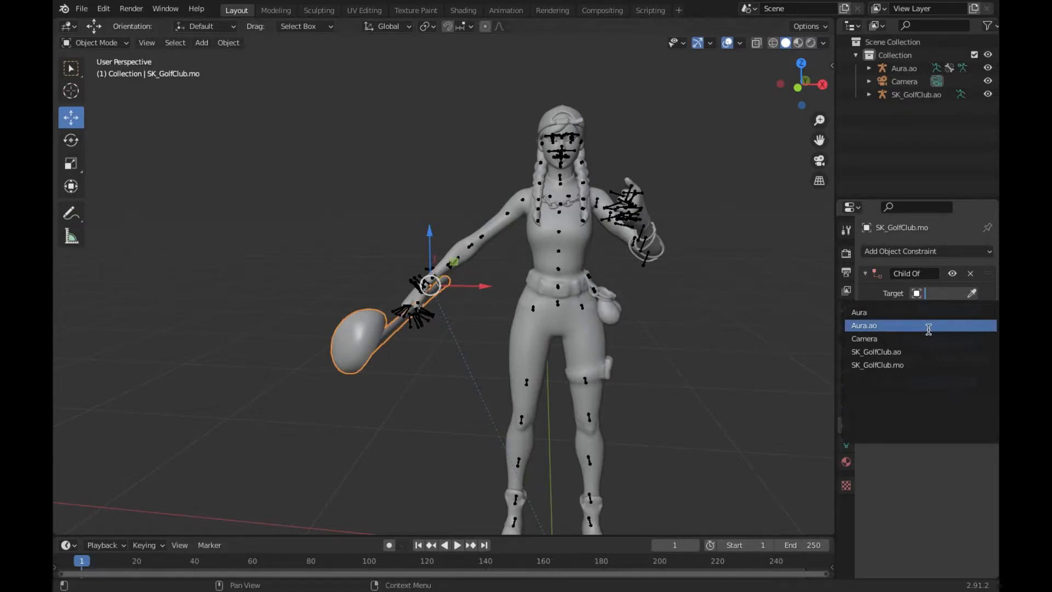
{"action": "left_click", "coordinate": [928, 327]}
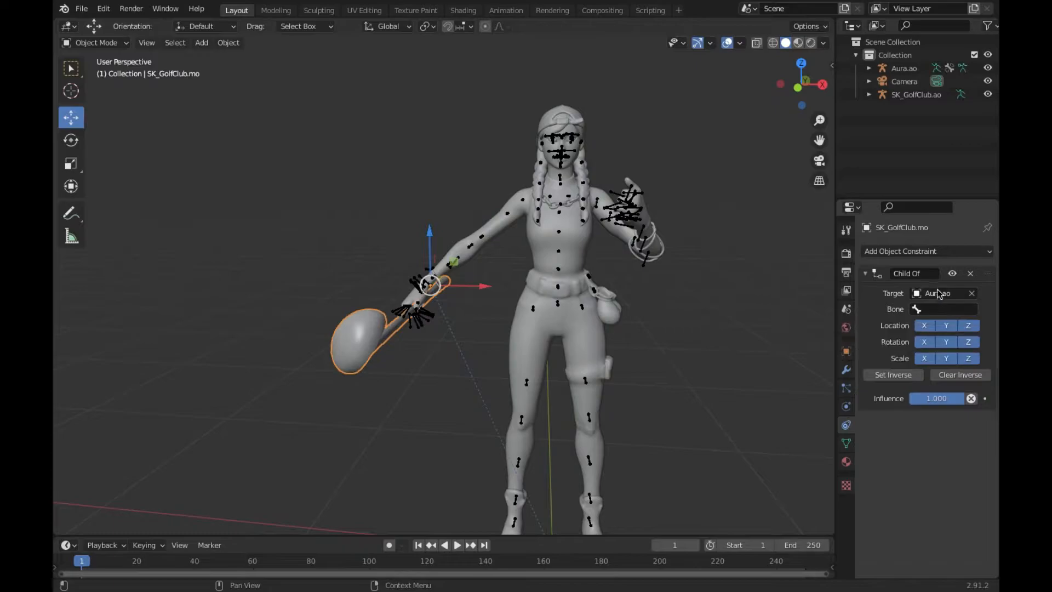
{"action": "left_click", "coordinate": [938, 310]}
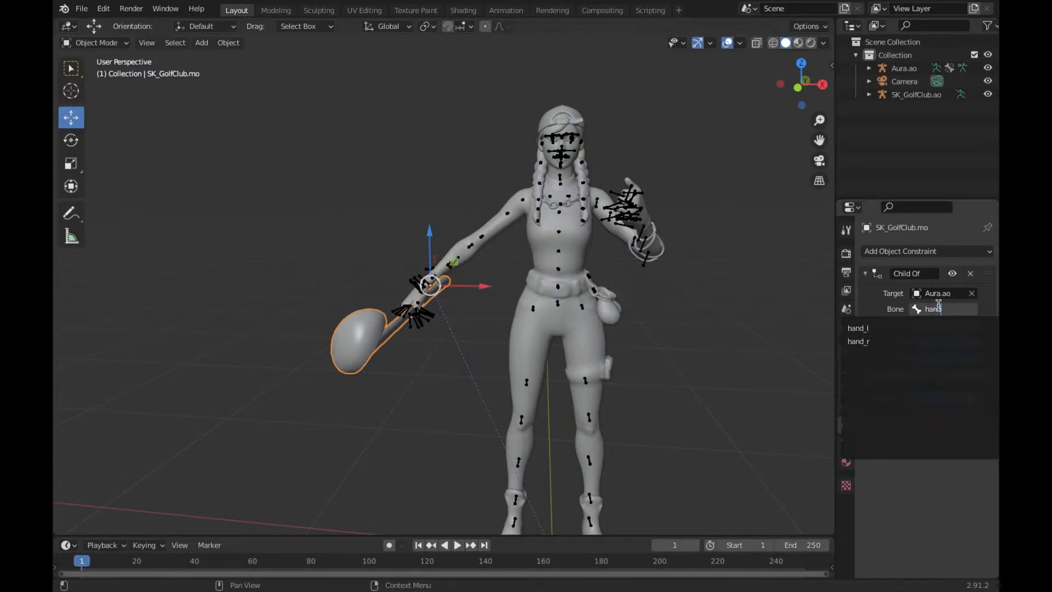
{"action": "left_click", "coordinate": [892, 341]}
{"action": "left_click", "coordinate": [891, 375]}
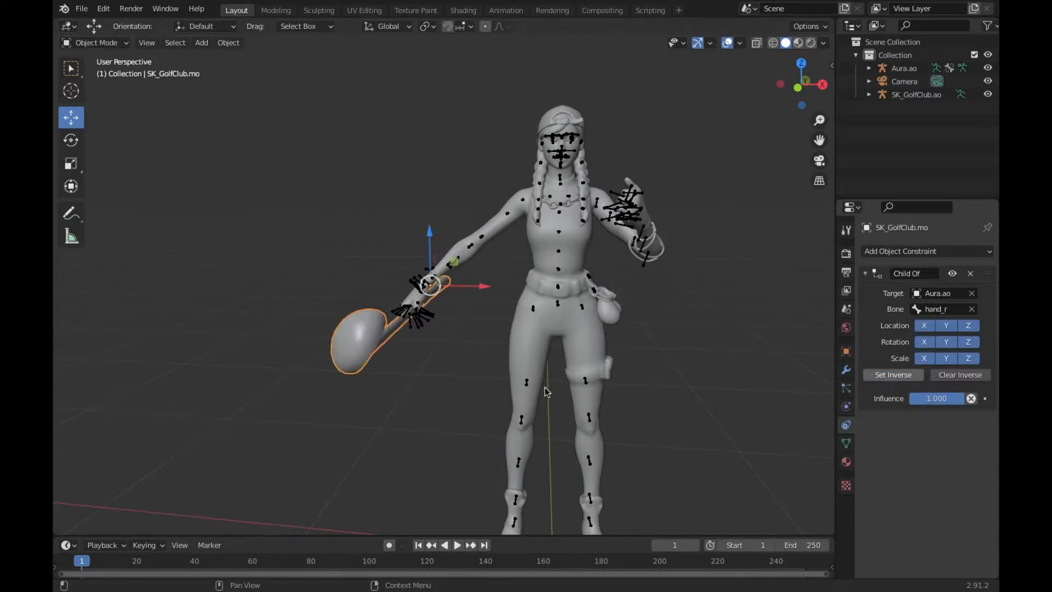
Select the character armature Aura.ao and switch it to Pose Mode
{"action": "left_click", "coordinate": [414, 319]}
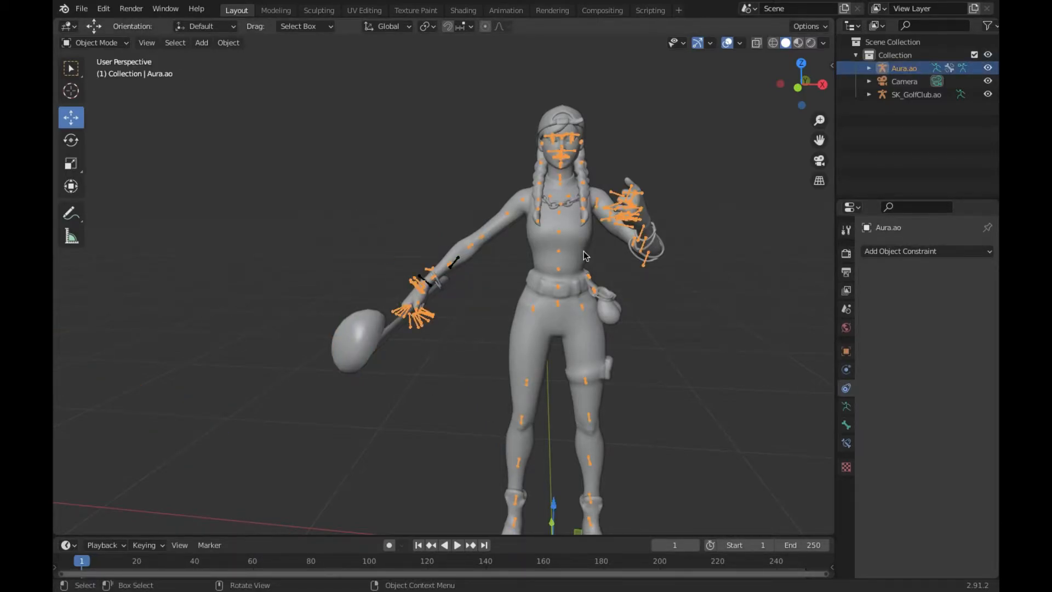
{"action": "left_click", "coordinate": [93, 44]}
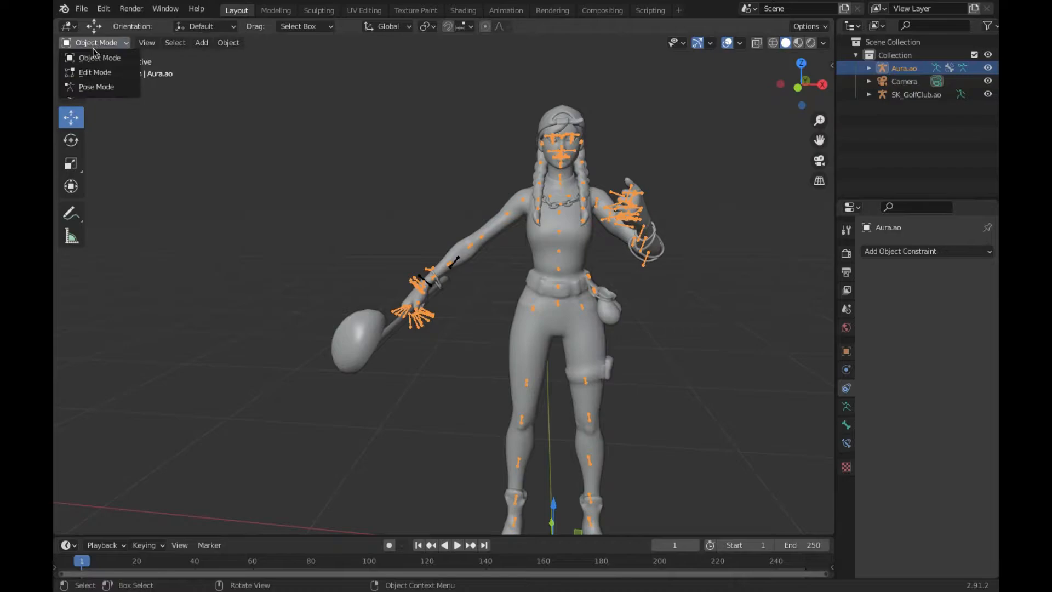
{"action": "left_click", "coordinate": [102, 98]}
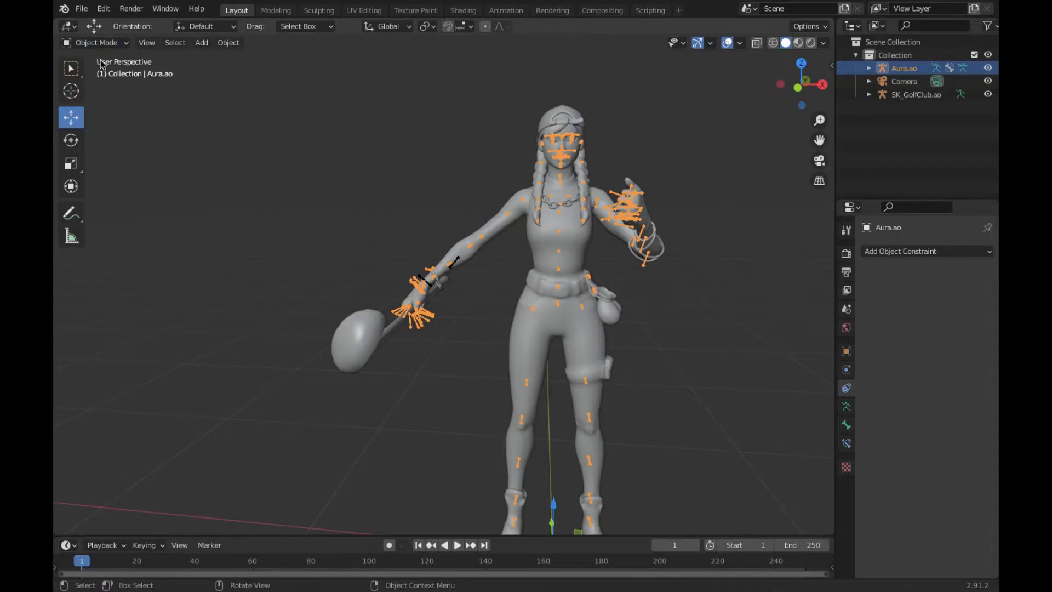
{"action": "left_click", "coordinate": [98, 43]}
{"action": "left_click", "coordinate": [104, 72]}
{"action": "left_click", "coordinate": [96, 42]}
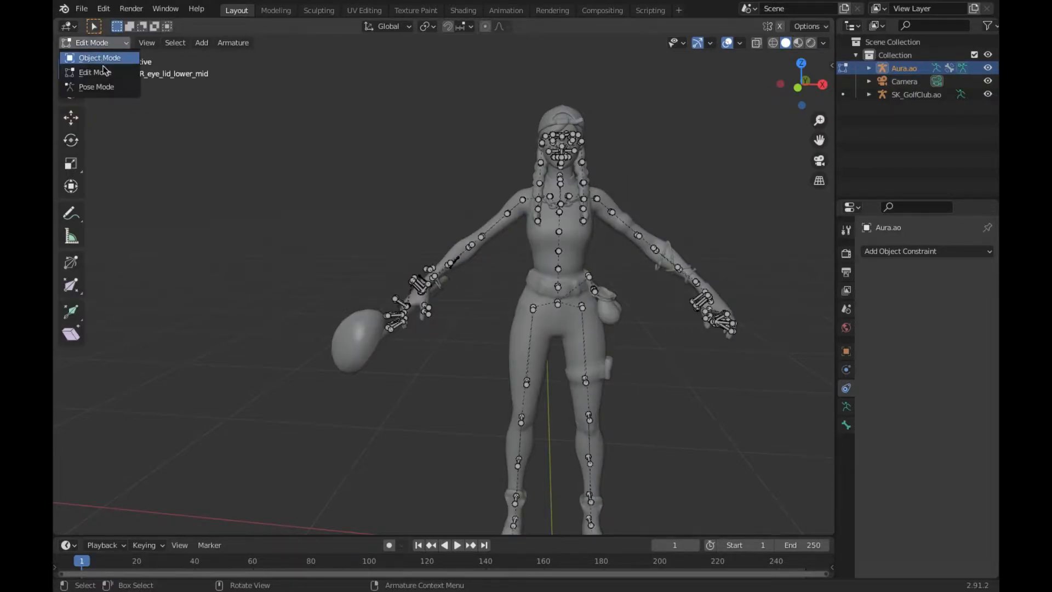
{"action": "left_click", "coordinate": [96, 87]}
Rotate the right upper arm down beside the body and bend the right forearm up at the elbow
{"action": "middle_click_drag", "start_coordinate": [213, 207], "coordinate": [457, 236]}
{"action": "scroll", "coordinate": [444, 287], "scroll_direction": "up", "scroll_amount": 3}
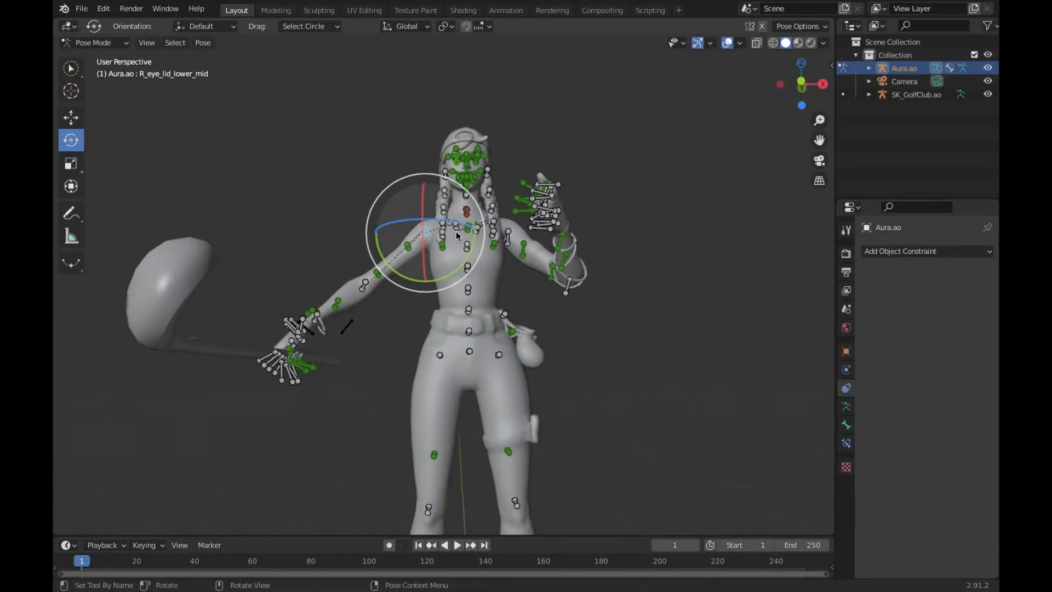
{"action": "left_click_drag", "start_coordinate": [463, 256], "coordinate": [430, 304]}
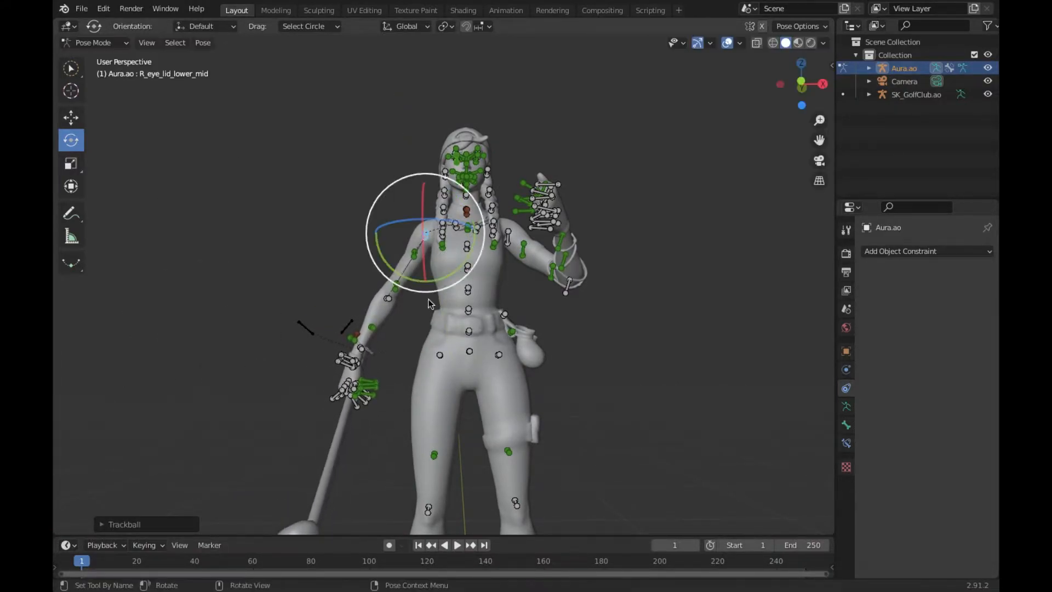
{"action": "left_click", "coordinate": [397, 312]}
{"action": "left_click_drag", "start_coordinate": [397, 312], "coordinate": [422, 227]}
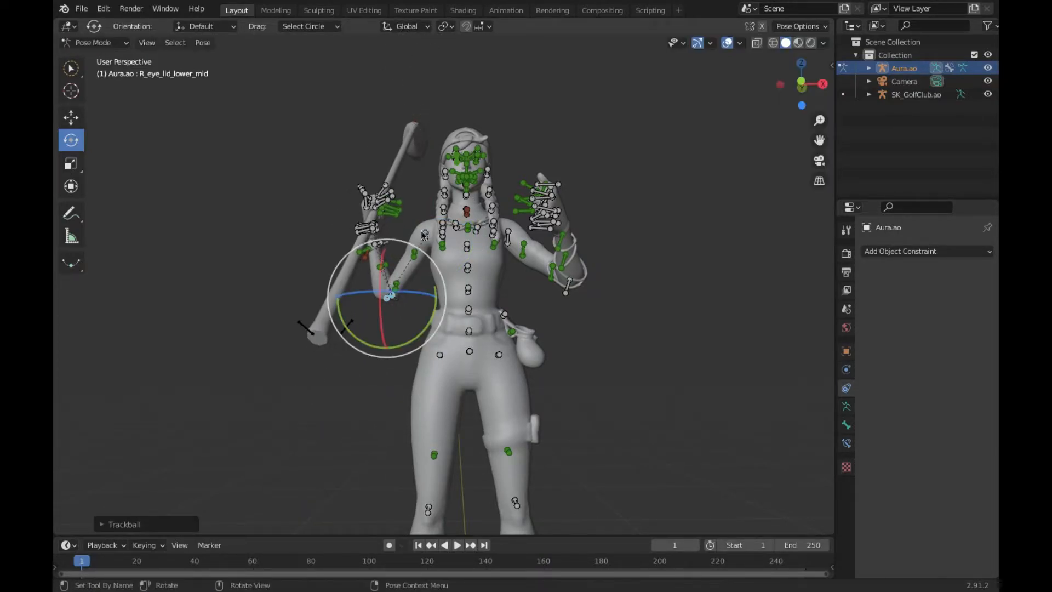
Refine the right upper arm and forearm rotations to swing the raised golf club in front of the body
{"action": "left_click_drag", "start_coordinate": [431, 335], "coordinate": [426, 288]}
{"action": "left_click_drag", "start_coordinate": [423, 210], "coordinate": [423, 233]}
{"action": "right_click", "coordinate": [423, 233]}
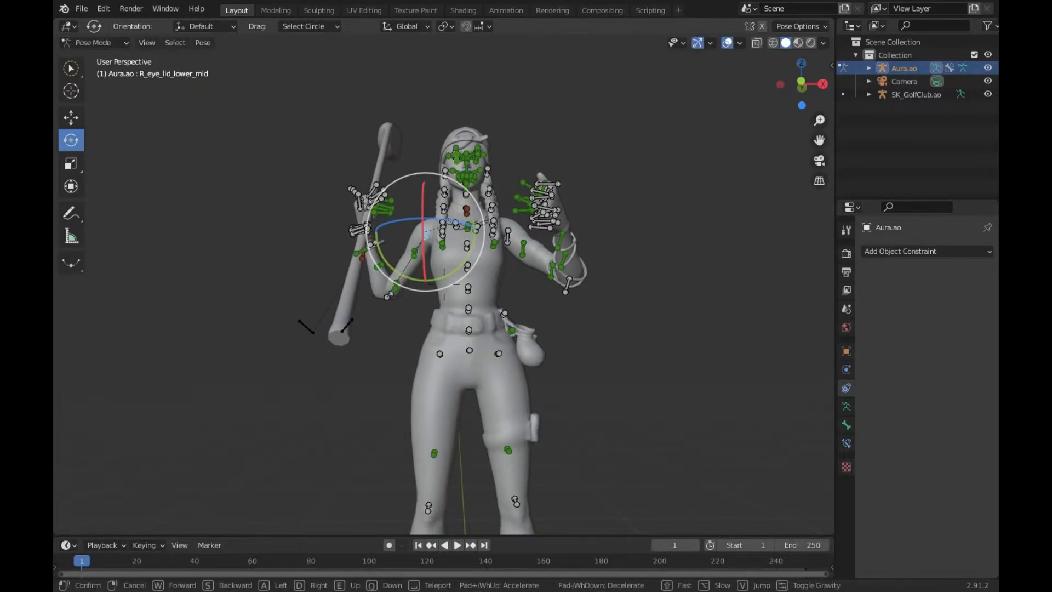
{"action": "key", "text": "shift+grave"}
{"action": "left_click", "coordinate": [444, 284]}
{"action": "left_click", "coordinate": [400, 277]}
{"action": "left_click_drag", "start_coordinate": [381, 240], "coordinate": [408, 235]}
{"action": "left_click_drag", "start_coordinate": [417, 298], "coordinate": [411, 295]}
{"action": "left_click_drag", "start_coordinate": [385, 236], "coordinate": [389, 269]}
Rotate the right upper arm and forearm further so the golf club rests over the shoulder behind the head
{"action": "key", "text": "shift+grave"}
{"action": "key", "text": "w"}
{"action": "key", "text": "d"}
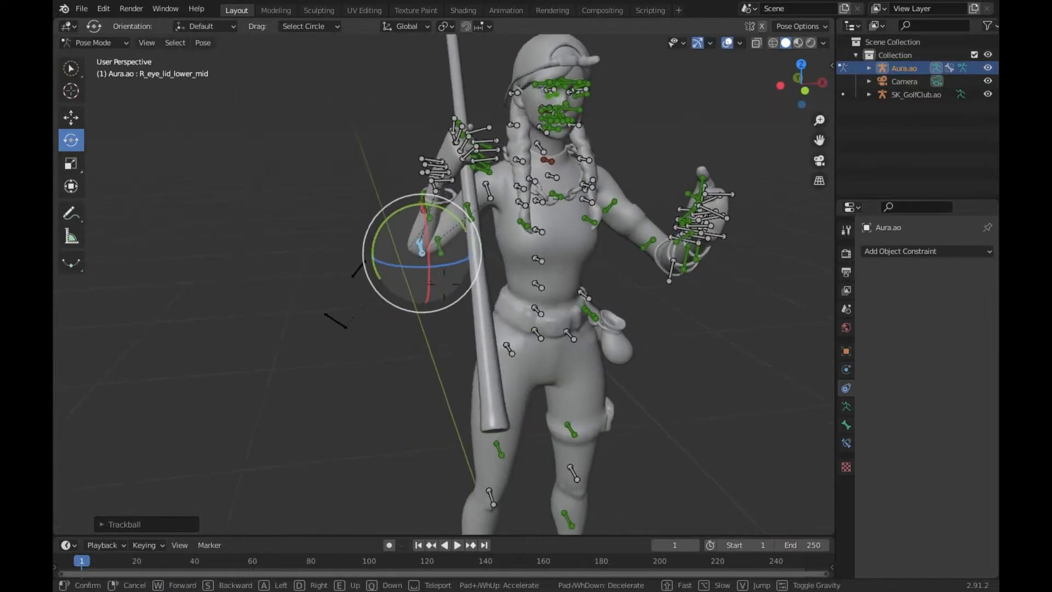
{"action": "left_click", "coordinate": [464, 197]}
{"action": "left_click", "coordinate": [449, 173]}
{"action": "left_click_drag", "start_coordinate": [446, 187], "coordinate": [427, 170]}
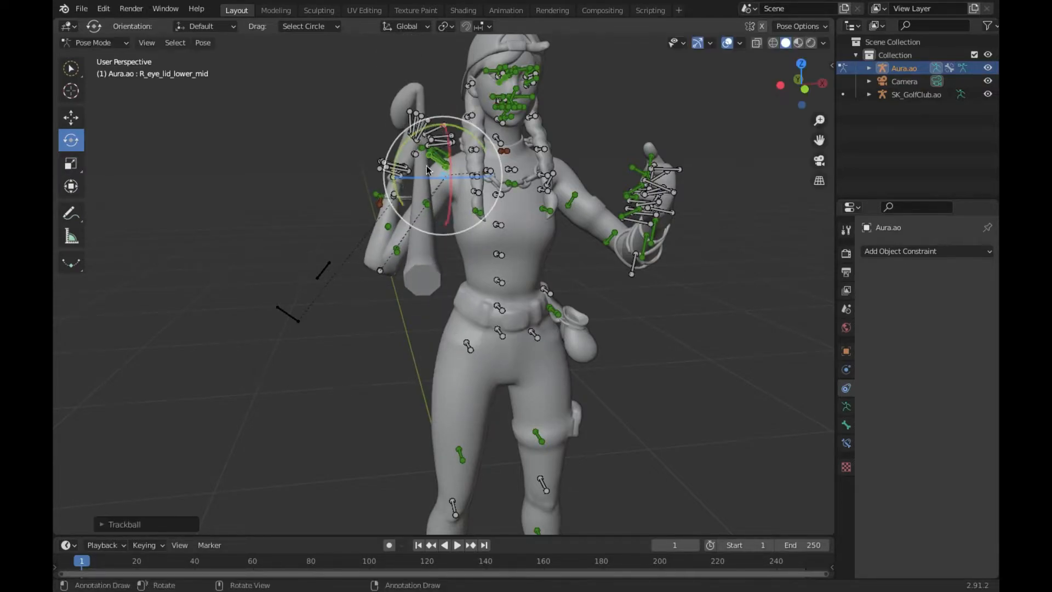
{"action": "left_click", "coordinate": [372, 268]}
{"action": "left_click_drag", "start_coordinate": [376, 264], "coordinate": [388, 267]}
Rotate the left thumb's bones to curl the thumb inward toward the fingers
{"action": "key", "text": "shift+grave"}
{"action": "key", "text": "w"}
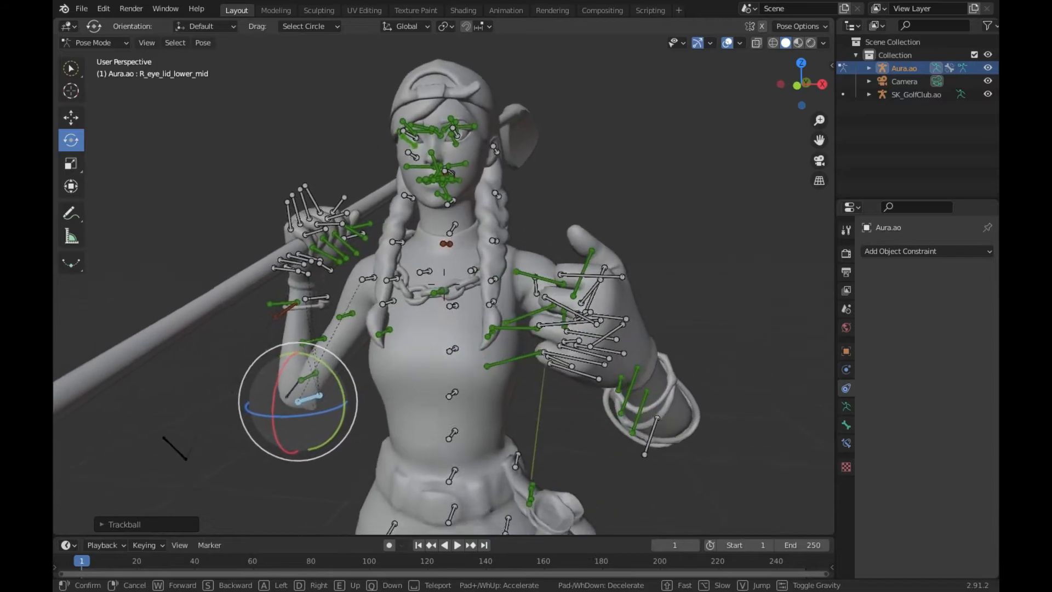
{"action": "key", "text": "w"}
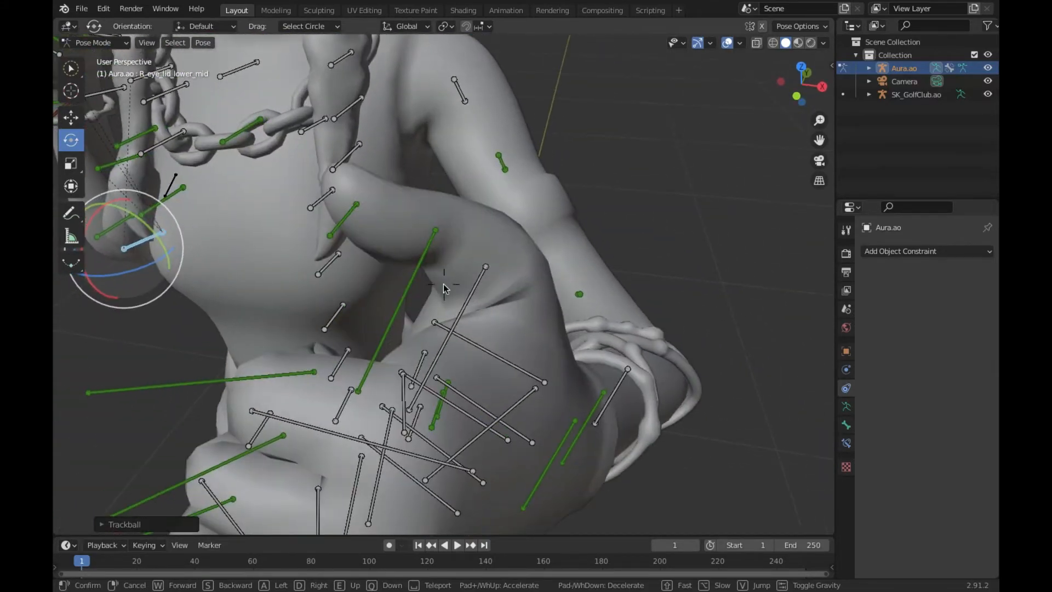
{"action": "left_click", "coordinate": [444, 288]}
{"action": "left_click", "coordinate": [461, 296]}
{"action": "key", "text": "c"}
{"action": "key", "text": "r"}
{"action": "key", "text": "r"}
{"action": "left_click", "coordinate": [465, 274]}
{"action": "middle_click_drag", "start_coordinate": [465, 274], "coordinate": [523, 239]}
{"action": "left_click_drag", "start_coordinate": [540, 216], "coordinate": [523, 249]}
{"action": "key", "text": "r"}
{"action": "key", "text": "r"}
{"action": "left_click", "coordinate": [519, 261]}
Rotate the head bone at the top of the neck to adjust the head's angle
{"action": "key", "text": "shift+grave"}
{"action": "key", "text": "s"}
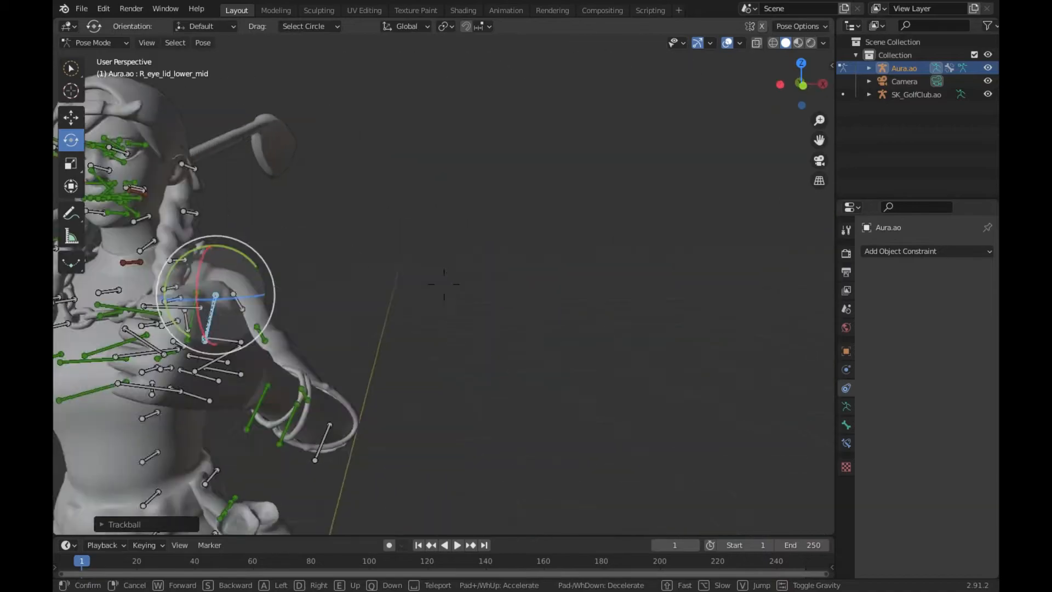
{"action": "left_click", "coordinate": [431, 302]}
{"action": "key", "text": "r"}
{"action": "key", "text": "r"}
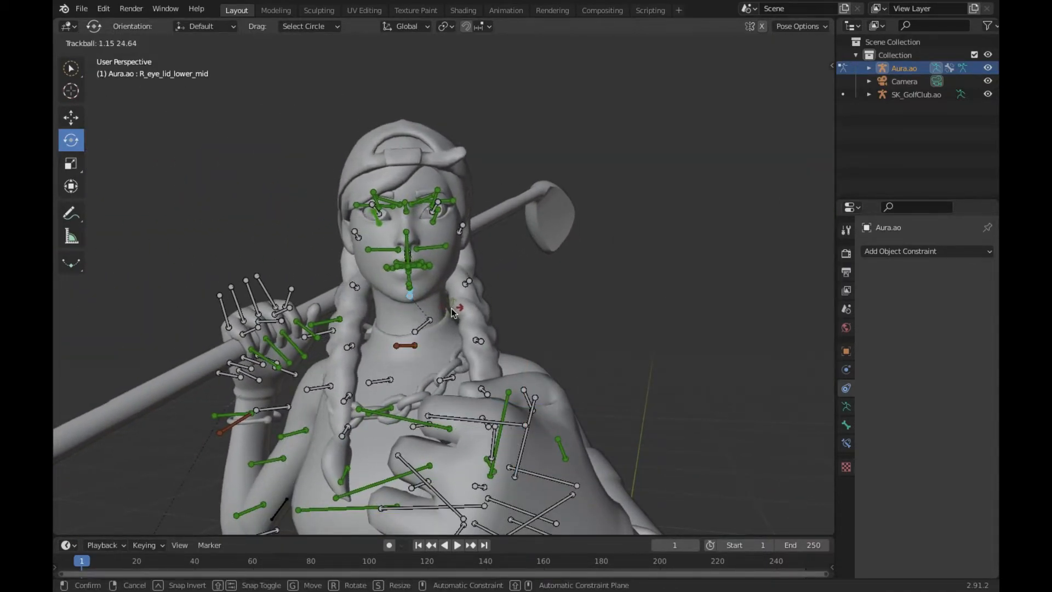
{"action": "left_click", "coordinate": [330, 309]}
Rotate the top bones of the right and left braids so both hang close beside the neck
{"action": "left_click", "coordinate": [355, 285]}
{"action": "key", "text": "r"}
{"action": "key", "text": "r"}
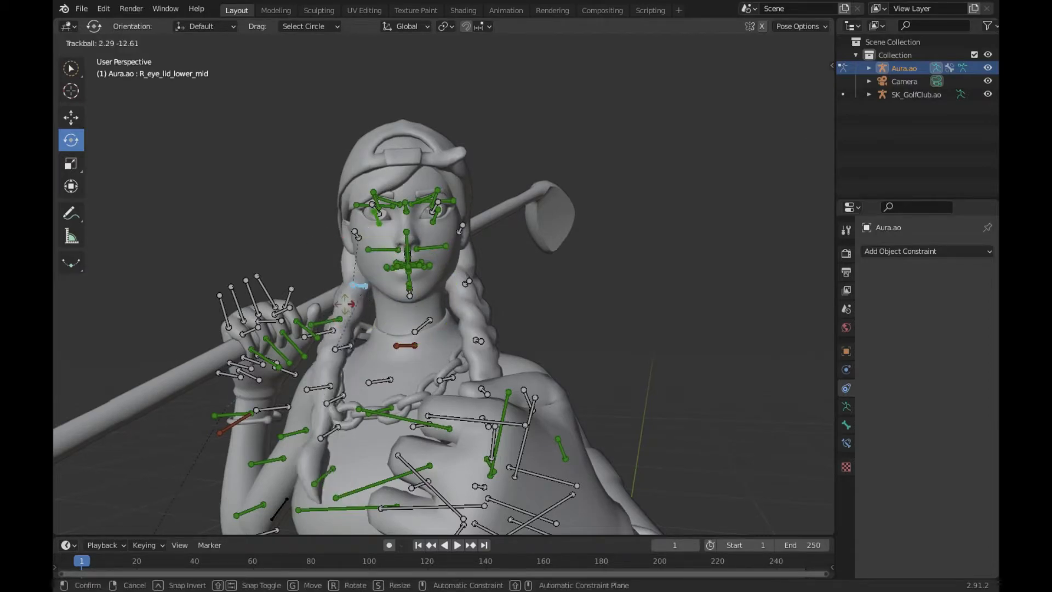
{"action": "left_click", "coordinate": [356, 308]}
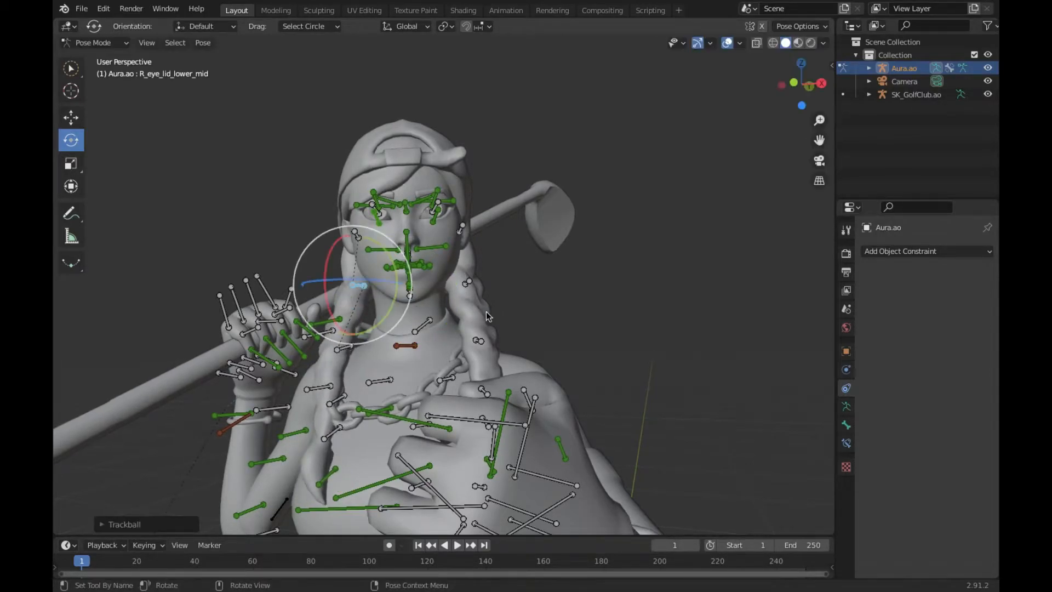
{"action": "left_click", "coordinate": [477, 300]}
{"action": "key", "text": "r"}
{"action": "key", "text": "r"}
{"action": "left_click", "coordinate": [462, 301]}
{"action": "middle_click_drag", "start_coordinate": [461, 302], "coordinate": [444, 284]}
{"action": "key", "text": "r"}
{"action": "key", "text": "r"}
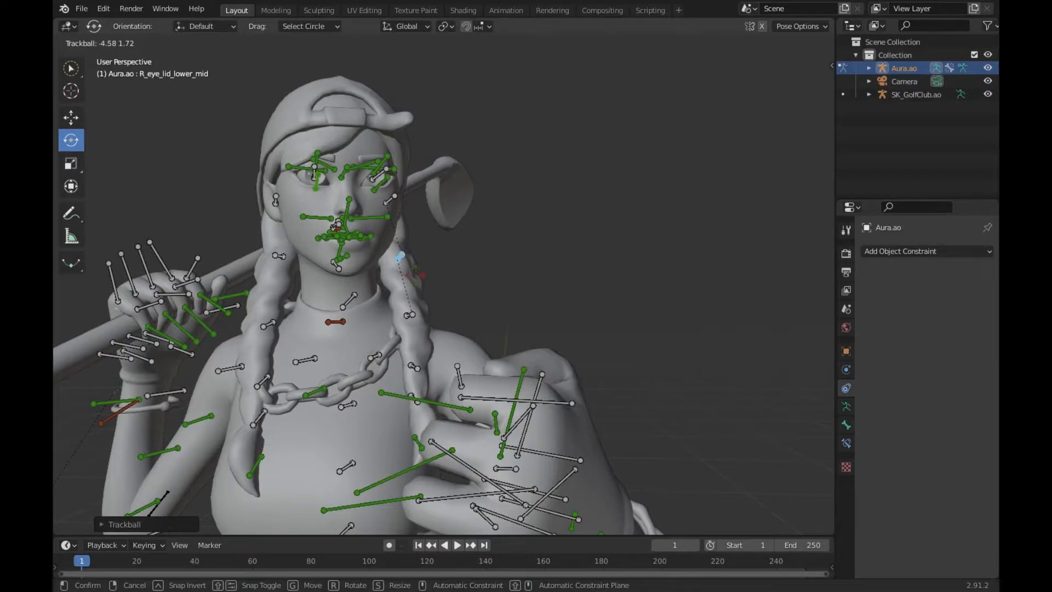
{"action": "left_click", "coordinate": [525, 263]}
Rotate the middle and lower bones of the right braid so it drapes over the chest
{"action": "key", "text": "shift+grave"}
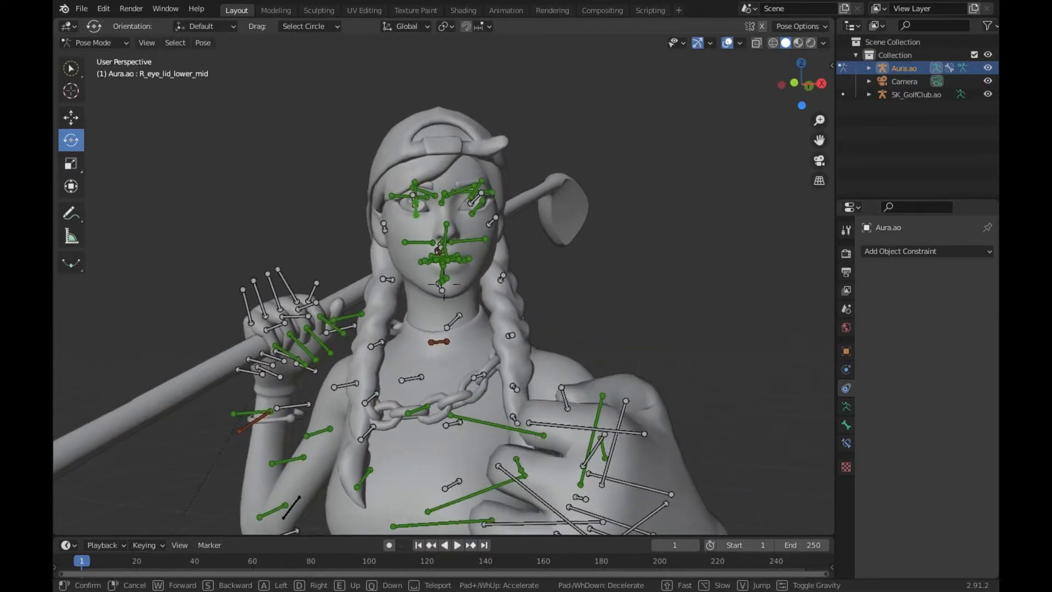
{"action": "key", "text": "w"}
{"action": "left_click", "coordinate": [439, 295]}
{"action": "left_click_drag", "start_coordinate": [432, 335], "coordinate": [431, 328]}
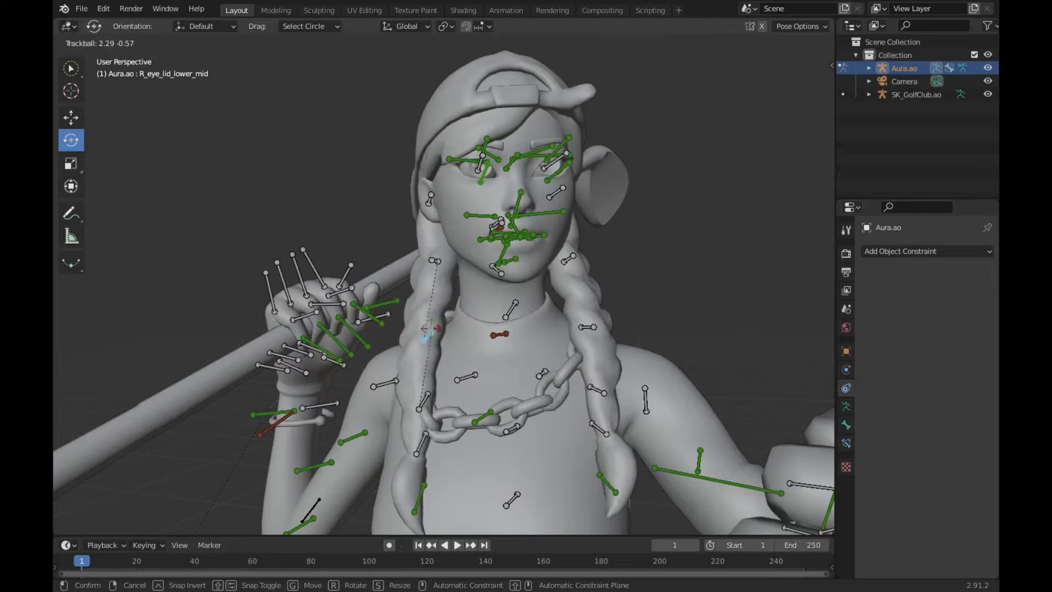
{"action": "left_click", "coordinate": [429, 332]}
{"action": "left_click", "coordinate": [438, 423]}
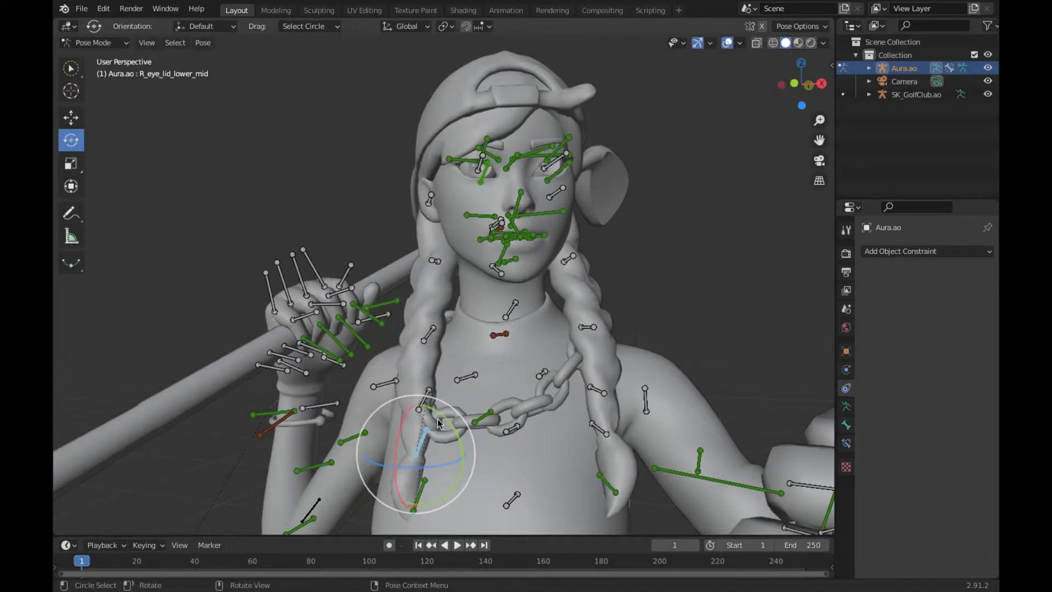
{"action": "left_click_drag", "start_coordinate": [427, 391], "coordinate": [424, 372]}
{"action": "left_click", "coordinate": [426, 371]}
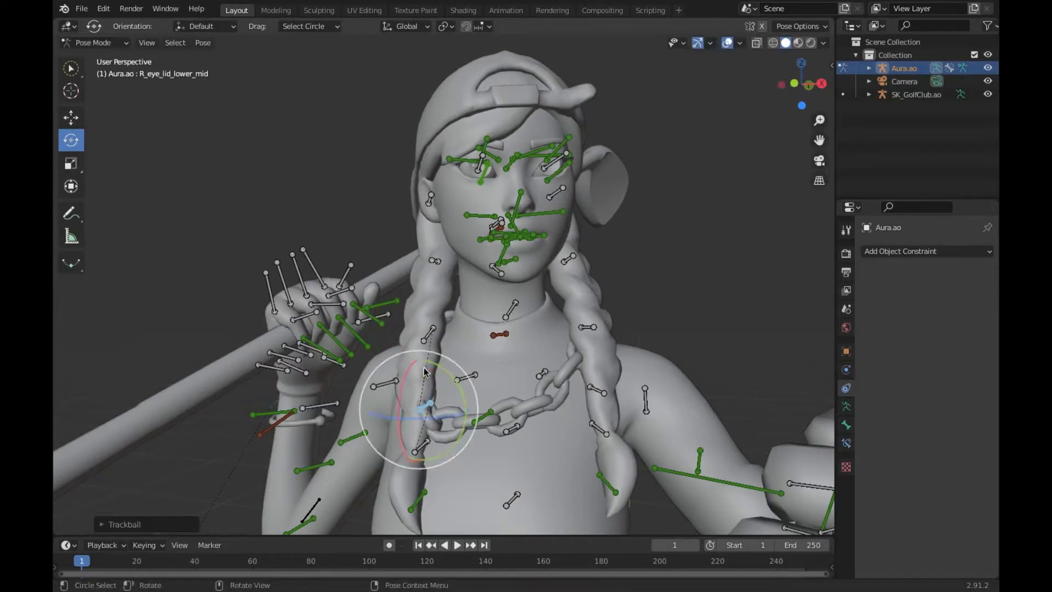
Rotate the middle bones of the left braid so it drapes in front of the shoulder
{"action": "left_click", "coordinate": [589, 327]}
{"action": "left_click_drag", "start_coordinate": [595, 333], "coordinate": [601, 336]}
{"action": "left_click", "coordinate": [603, 405]}
{"action": "left_click_drag", "start_coordinate": [608, 390], "coordinate": [607, 382]}
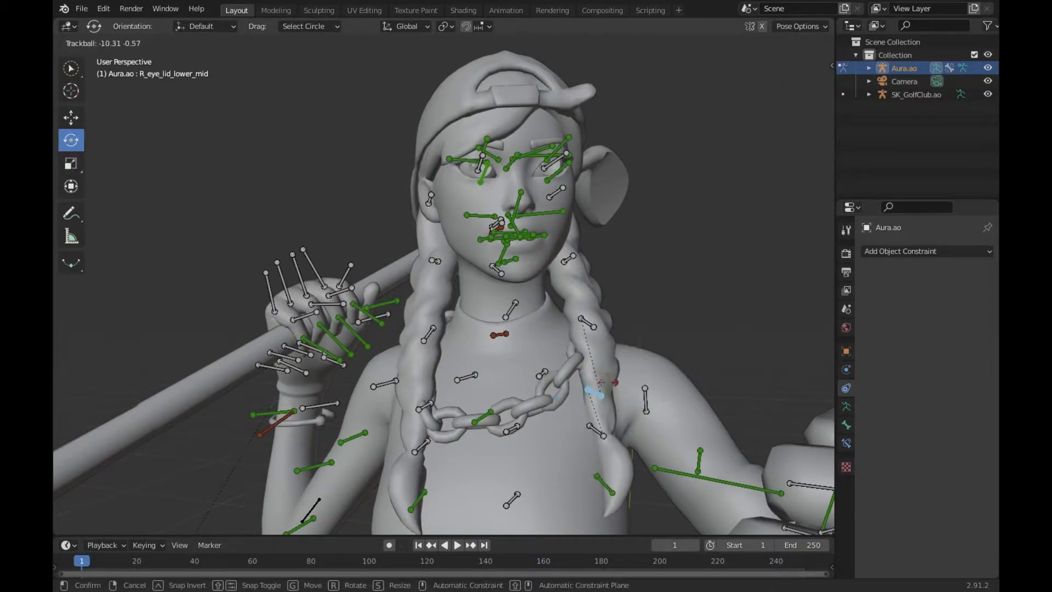
{"action": "left_click", "coordinate": [599, 410]}
{"action": "key", "text": "shift+grave"}
{"action": "key", "text": "w"}
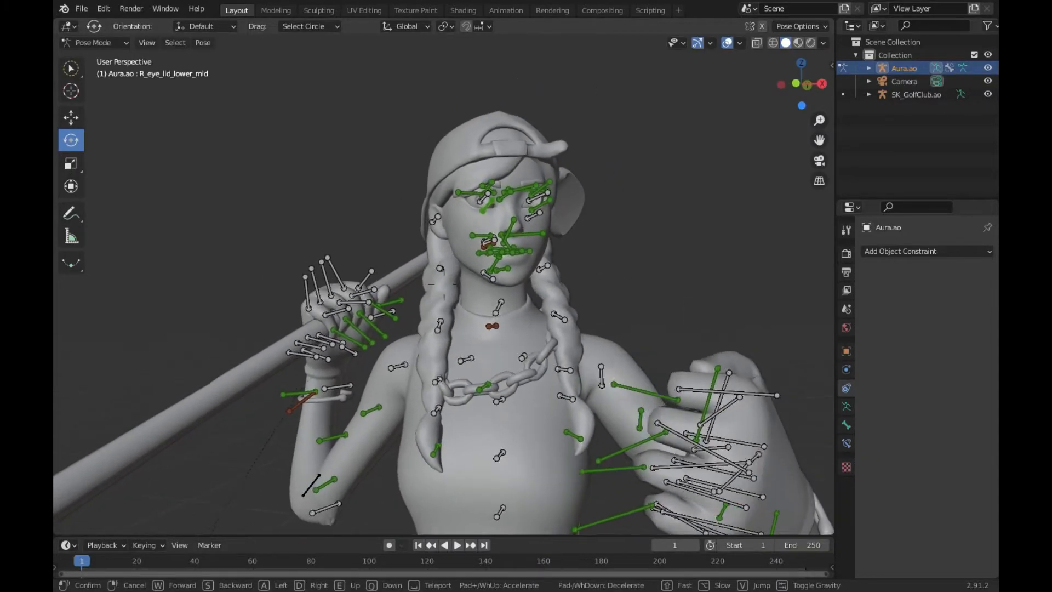
{"action": "key", "text": "w"}
{"action": "key", "text": "s"}
{"action": "key", "text": "w"}
{"action": "key", "text": "s"}
{"action": "key", "text": "w"}
{"action": "left_click", "coordinate": [424, 258]}
{"action": "left_click", "coordinate": [397, 281]}
{"action": "left_click_drag", "start_coordinate": [474, 194], "coordinate": [470, 239]}
{"action": "key", "text": "ctrl+z"}
Lower the inner bone of the character's left eyebrow and raise its outer bone to give an angry slant
{"action": "left_click_drag", "start_coordinate": [390, 209], "coordinate": [387, 206]}
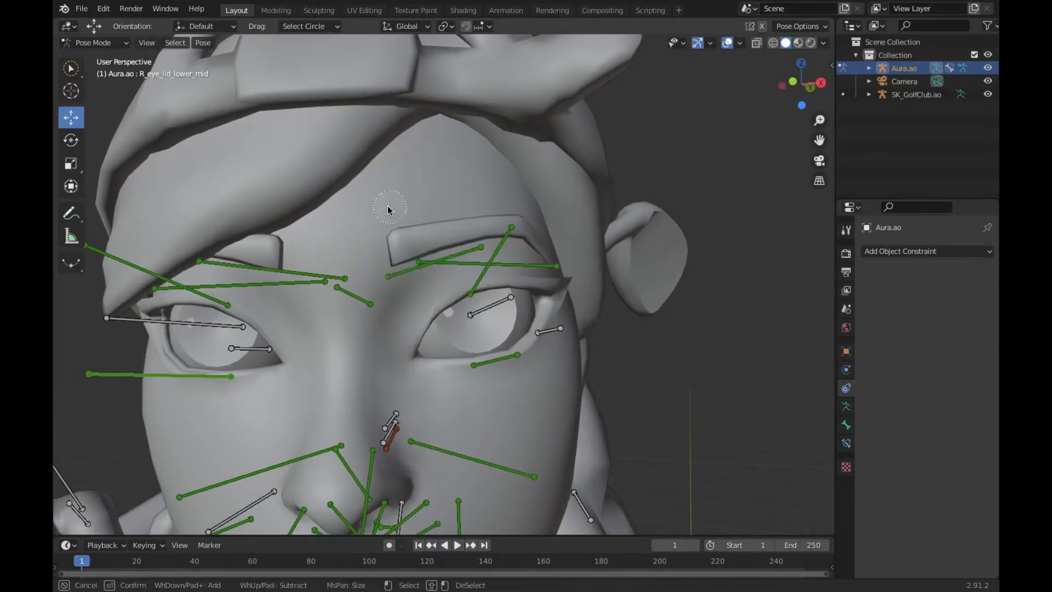
{"action": "left_click", "coordinate": [449, 255]}
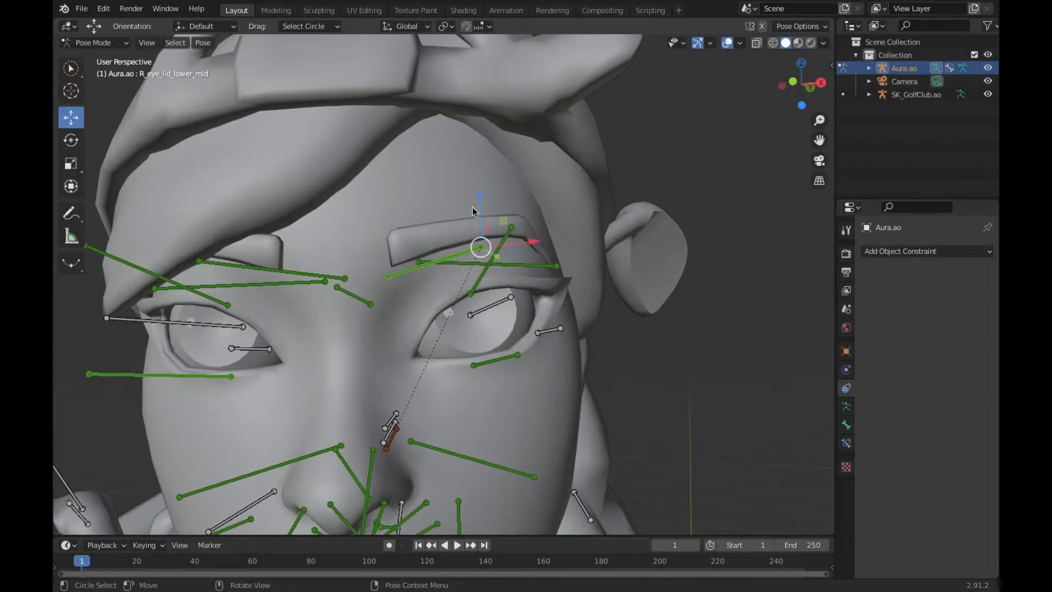
{"action": "left_click_drag", "start_coordinate": [479, 200], "coordinate": [476, 249]}
{"action": "left_click", "coordinate": [557, 266]}
{"action": "mouse_move", "coordinate": [556, 234]}
{"action": "left_mouse_down"}
{"action": "mouse_move", "coordinate": [547, 196]}
{"action": "mouse_move", "coordinate": [552, 219]}
{"action": "left_mouse_up"}
Select the inner bone of the character's right eyebrow
{"action": "key", "text": "shift+grave"}
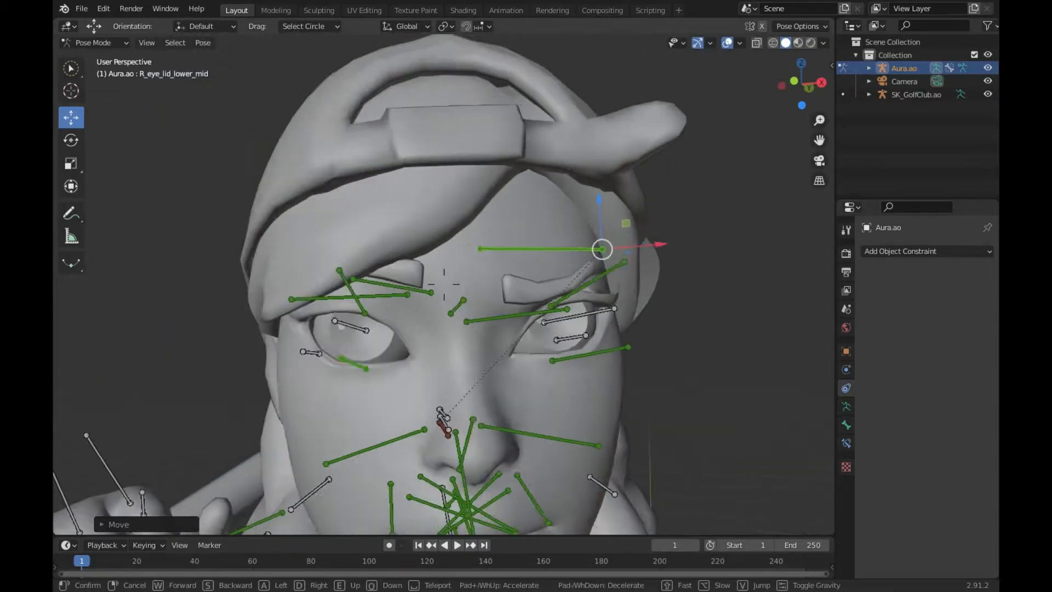
{"action": "key", "text": "w"}
{"action": "key", "text": "s"}
{"action": "key", "text": "w"}
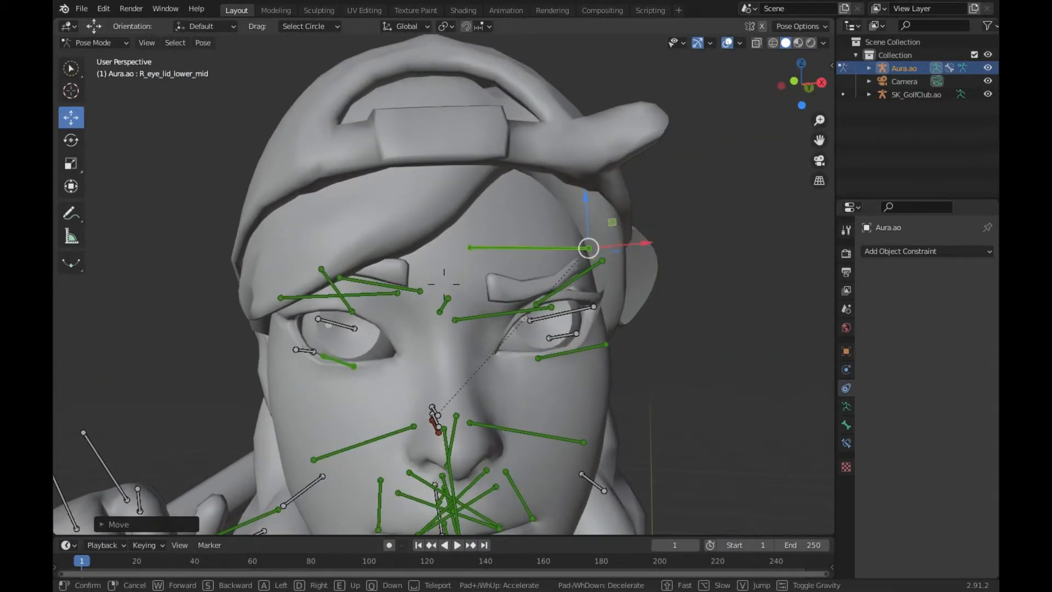
{"action": "key", "text": "w"}
{"action": "left_click", "coordinate": [441, 285]}
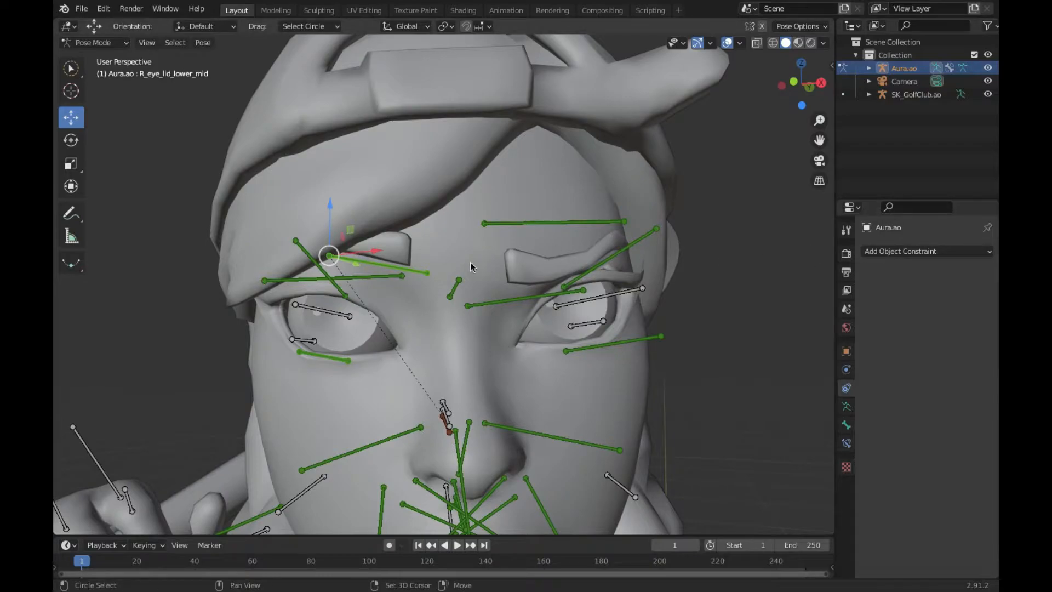
Examine the eyebrow shapes and facial expression from several angles and distances
{"action": "scroll", "coordinate": [486, 263], "scroll_direction": "down", "scroll_amount": 5}
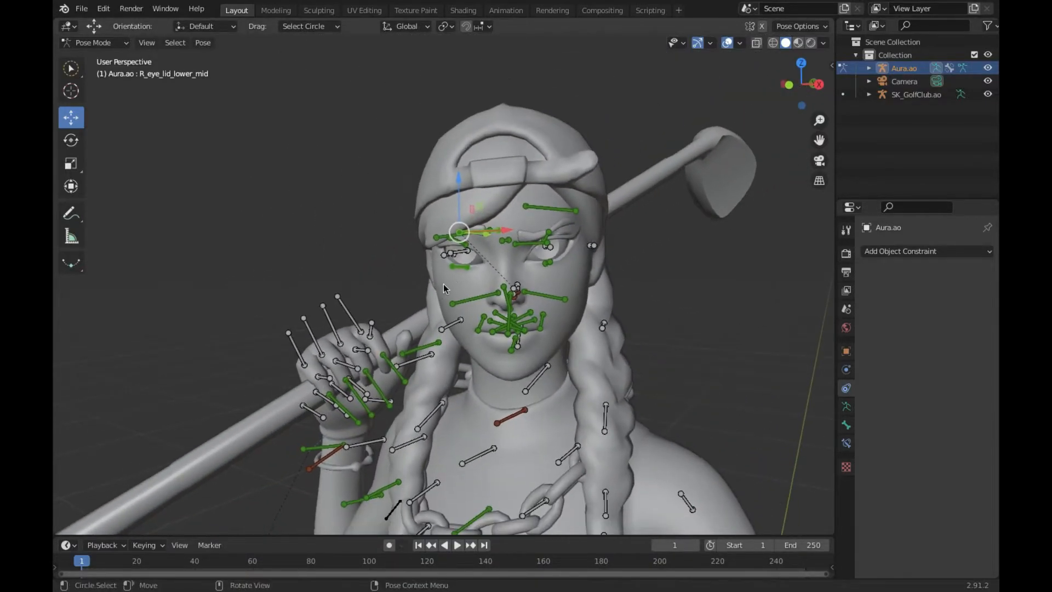
{"action": "key", "text": "shift+grave"}
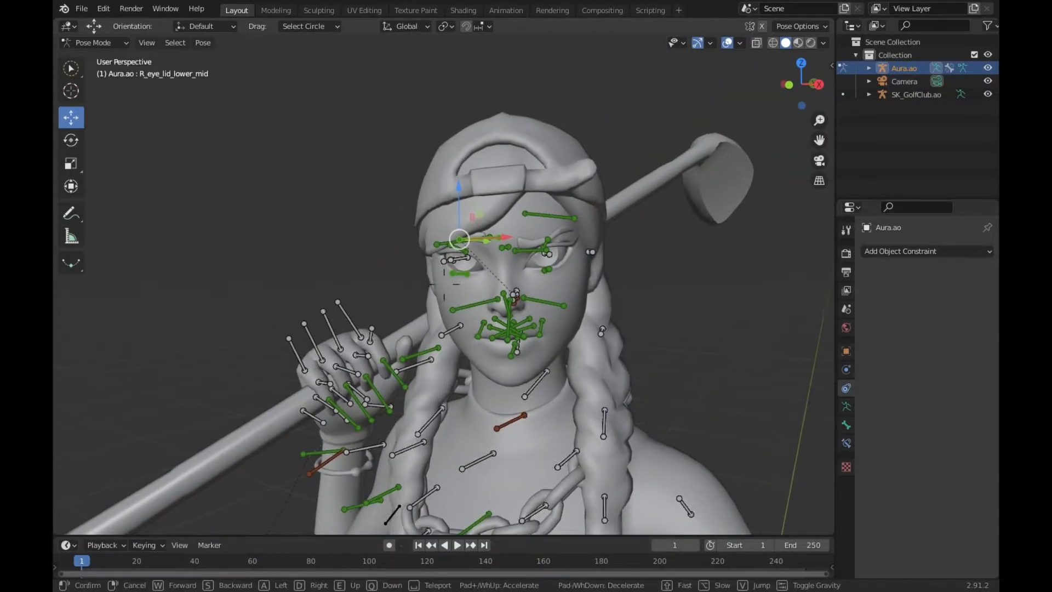
{"action": "key", "text": "w"}
{"action": "key", "text": "s"}
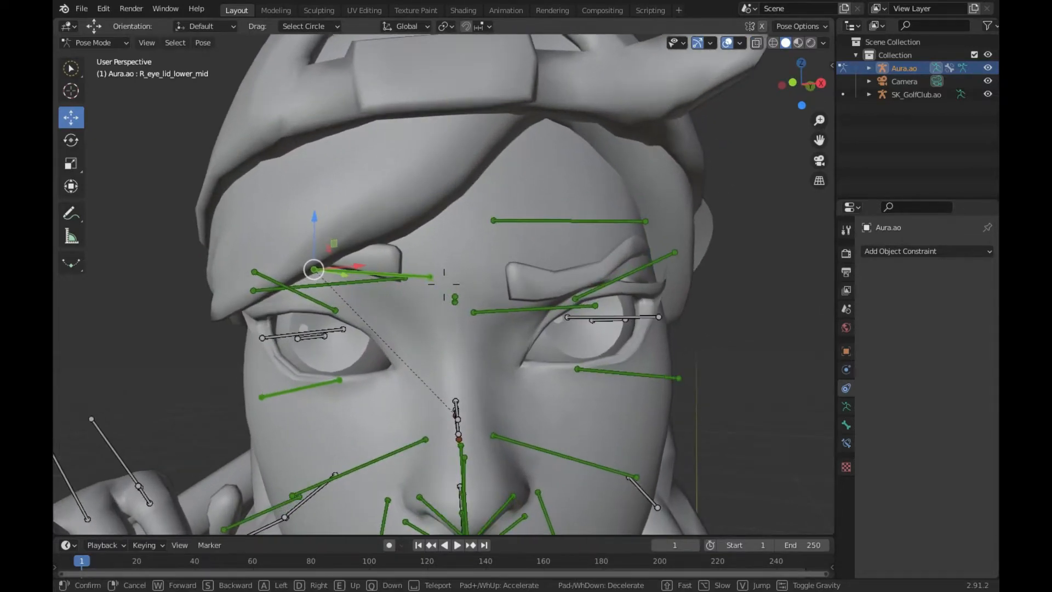
{"action": "key", "text": "w"}
{"action": "key", "text": "s"}
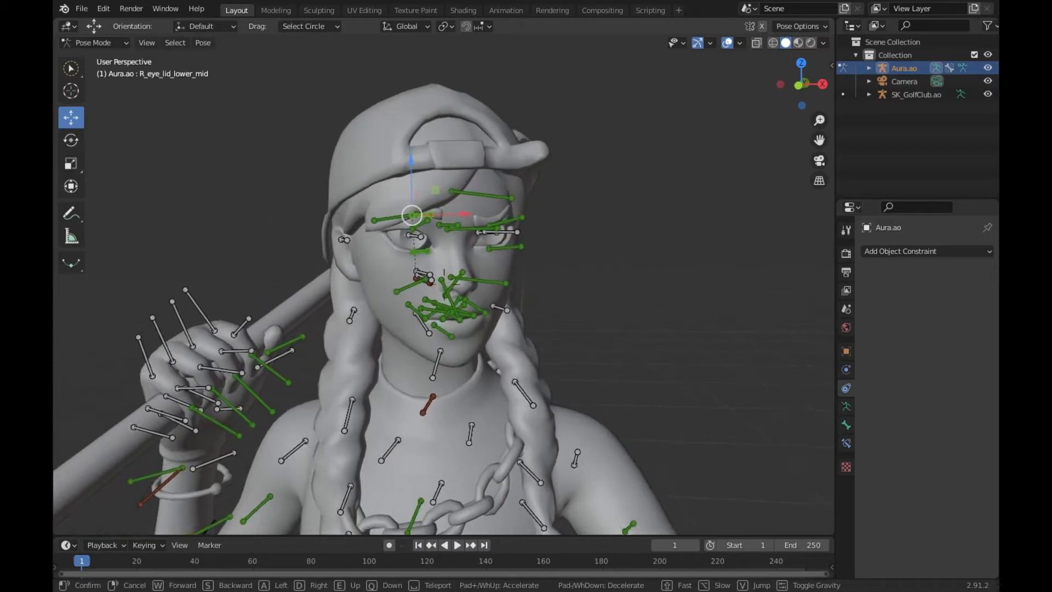
{"action": "key", "text": "w"}
{"action": "key", "text": "s"}
{"action": "key", "text": "w"}
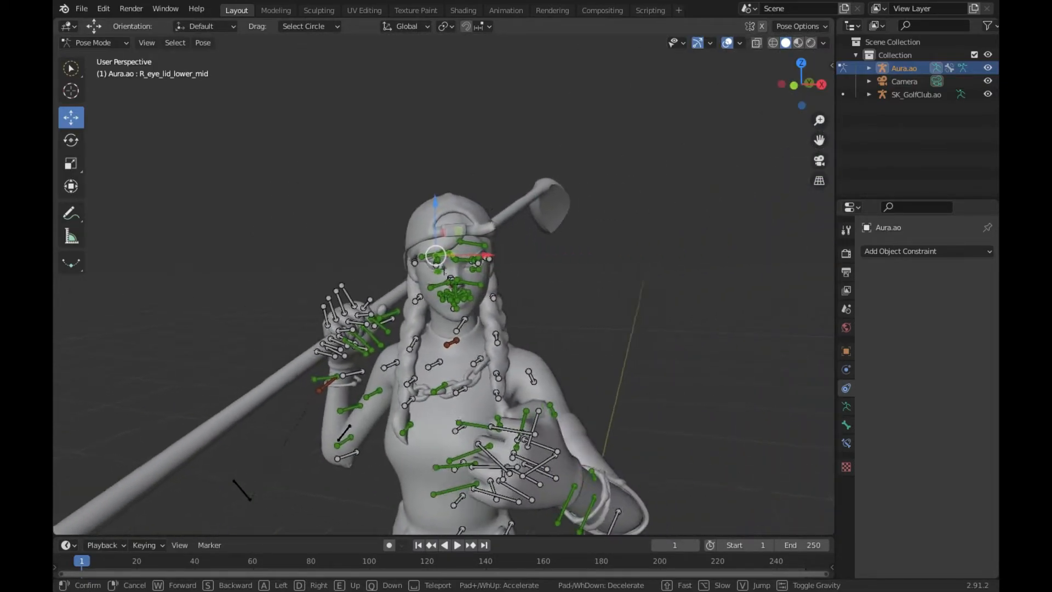
{"action": "key", "text": "w"}
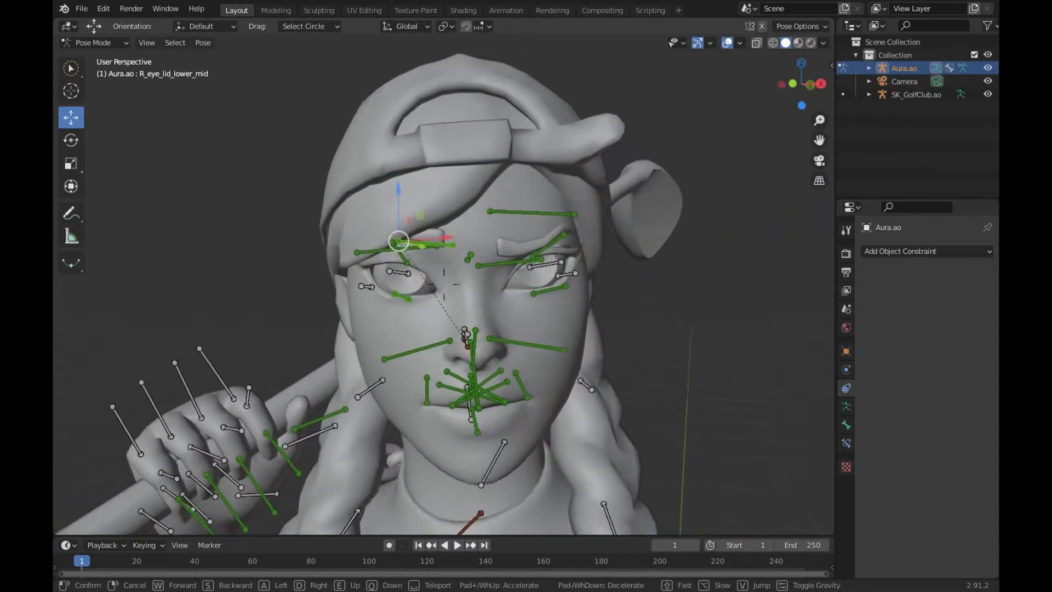
Lower the inner bone and raise the outer bone of the right eyebrow to mirror the left eyebrow
{"action": "left_click", "coordinate": [442, 284]}
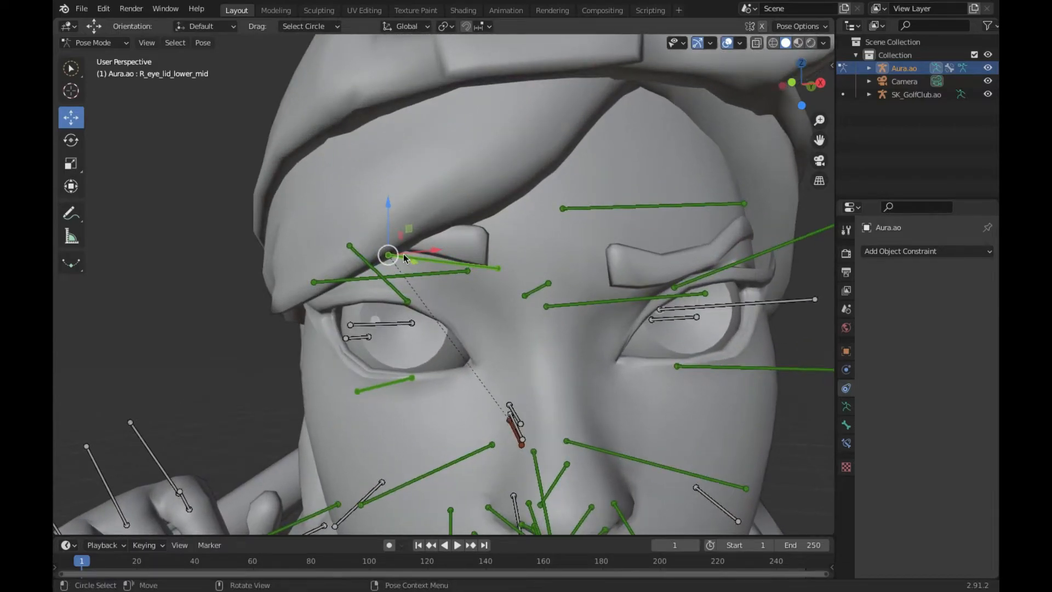
{"action": "left_click_drag", "start_coordinate": [392, 258], "coordinate": [307, 240]}
{"action": "key", "text": "ctrl+z"}
Move the bone between the eyebrows downward to deepen the frown
{"action": "key", "text": "shift+grave"}
{"action": "key", "text": "s"}
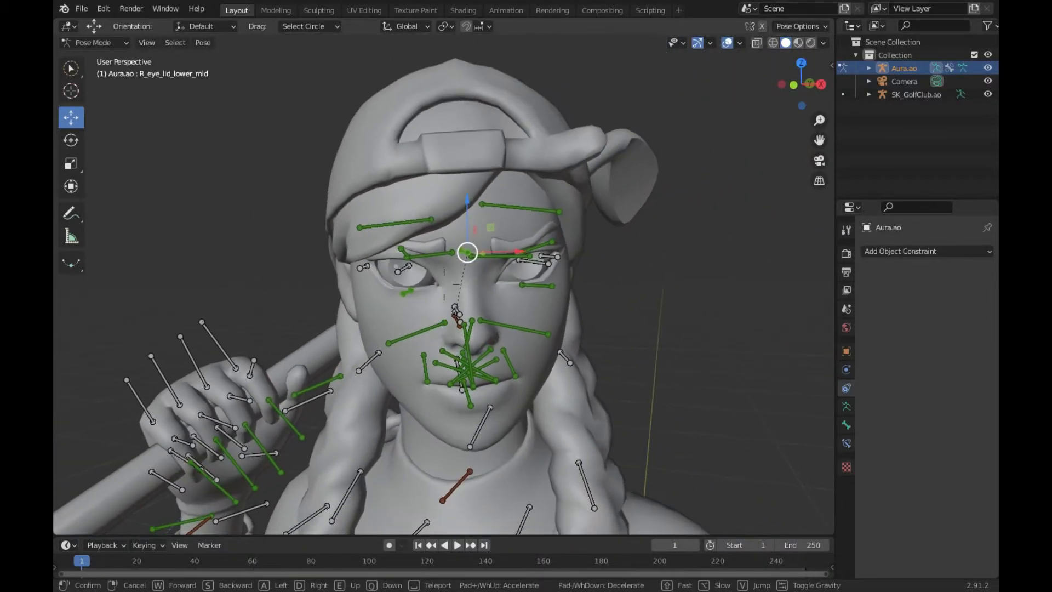
{"action": "key", "text": "w"}
{"action": "left_click", "coordinate": [465, 262]}
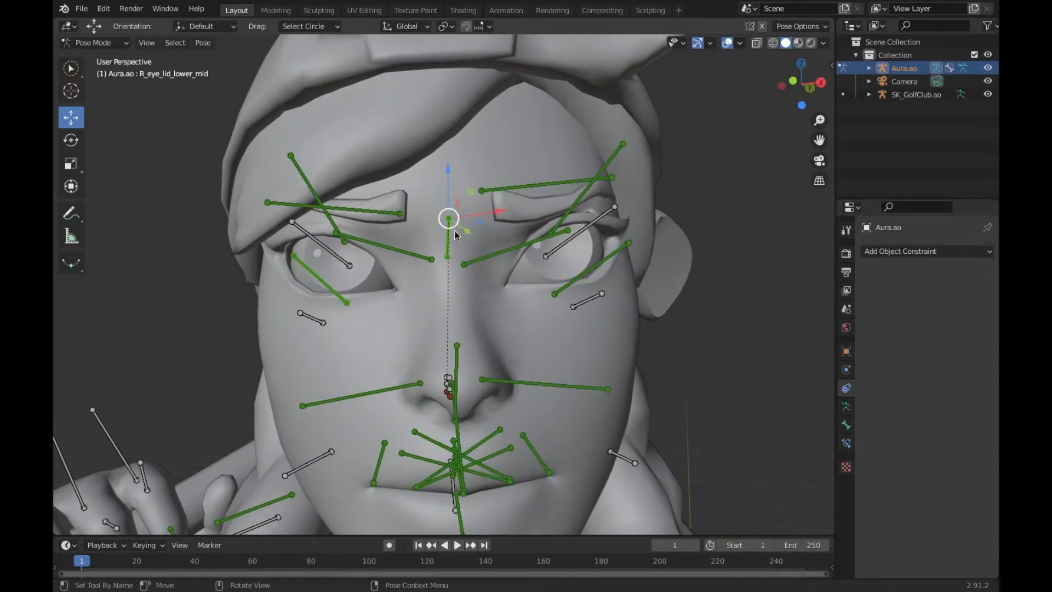
{"action": "left_click_drag", "start_coordinate": [446, 178], "coordinate": [444, 216]}
{"action": "key", "text": "shift+grave"}
{"action": "key", "text": "s"}
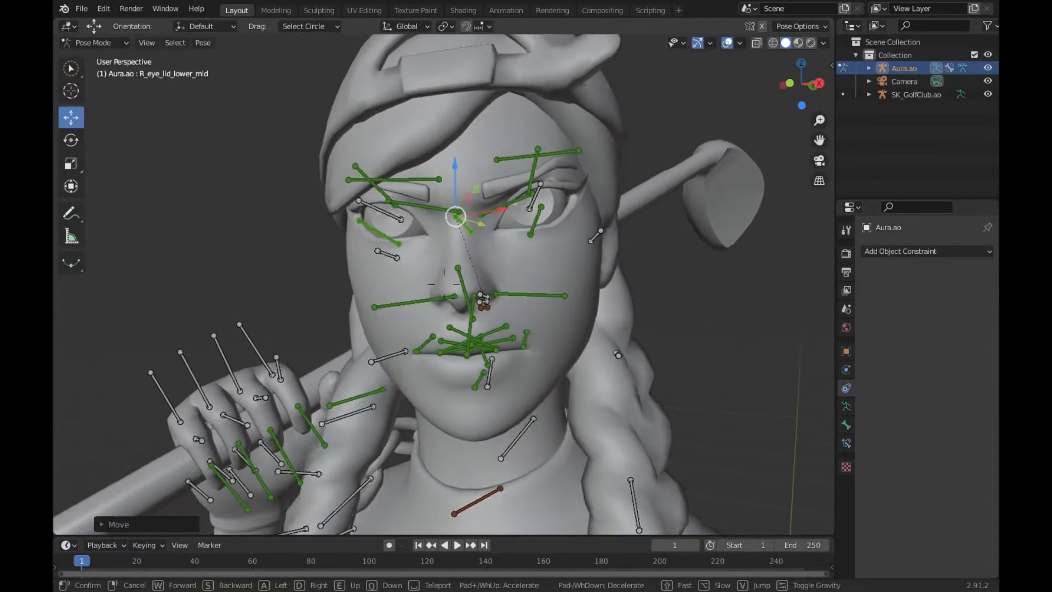
{"action": "key", "text": "w"}
{"action": "left_click", "coordinate": [471, 227]}
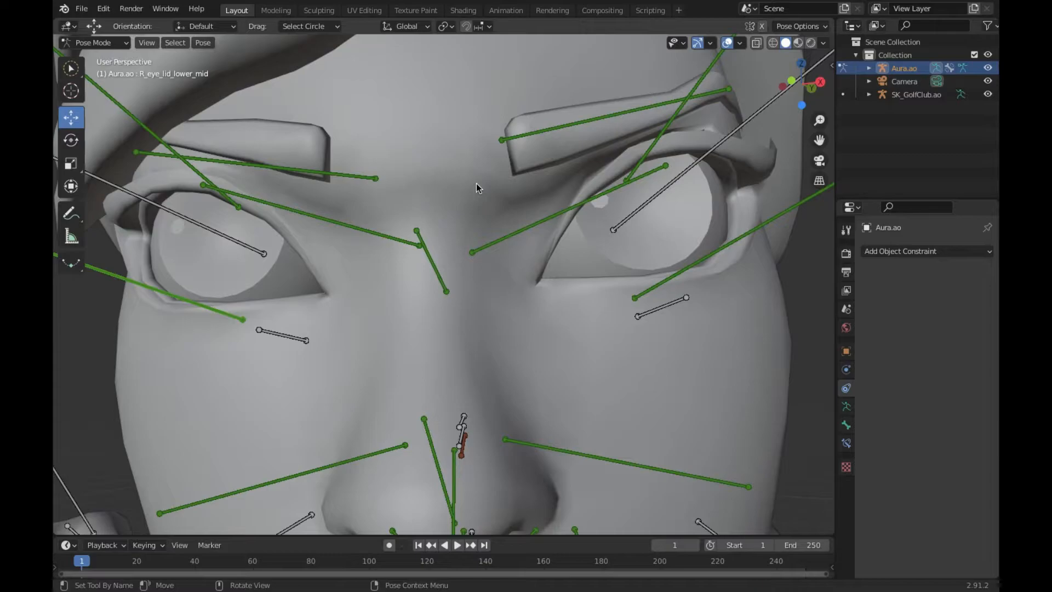
Select the bones at the middle of the mouth where the lips meet
{"action": "key", "text": "shift+grave"}
{"action": "key", "text": "s"}
{"action": "key", "text": "w"}
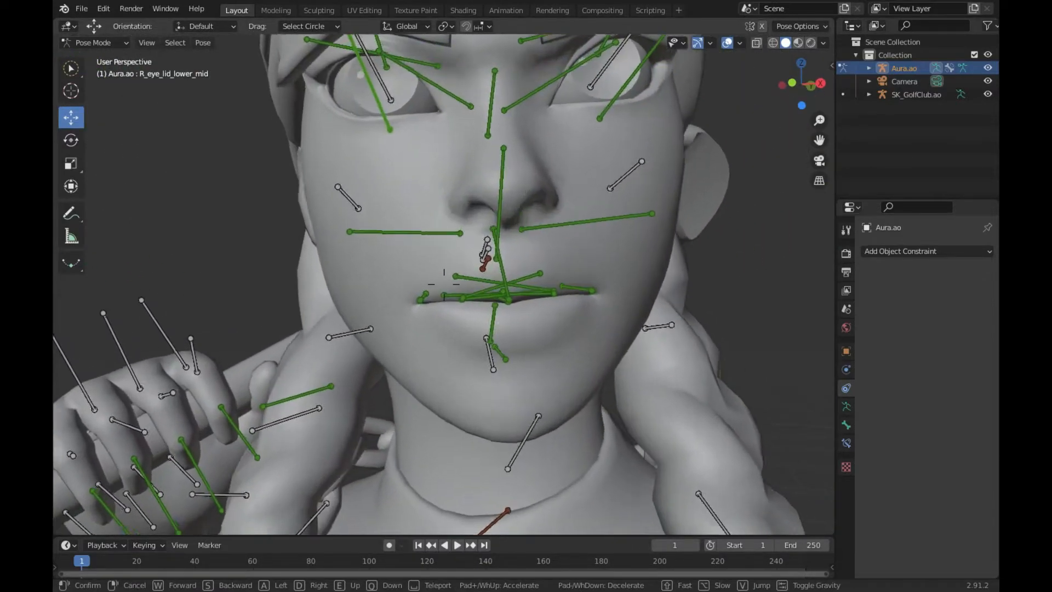
{"action": "key", "text": "s"}
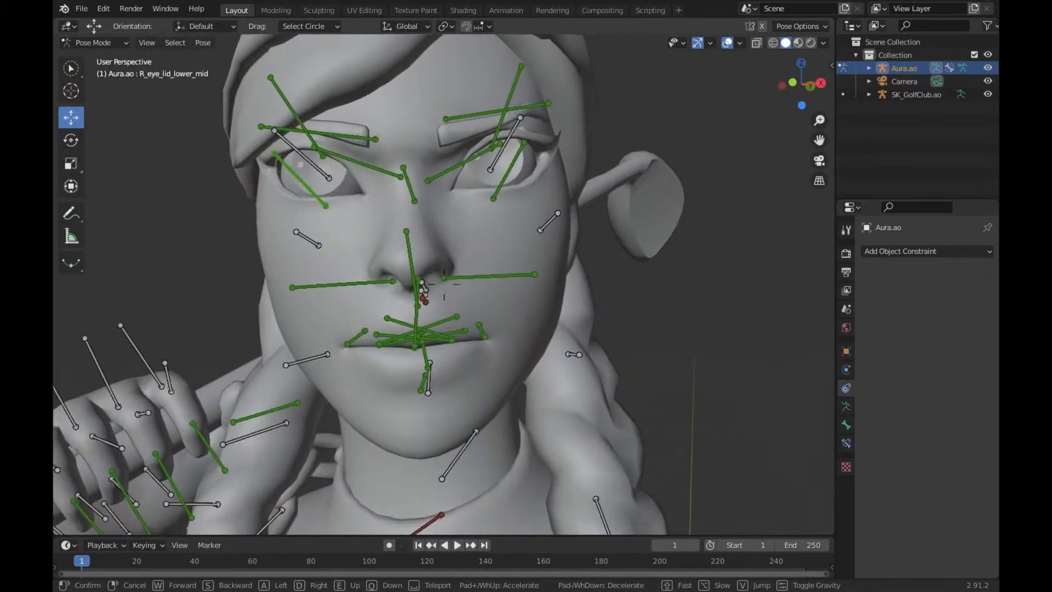
{"action": "key", "text": "w"}
{"action": "key", "text": "a"}
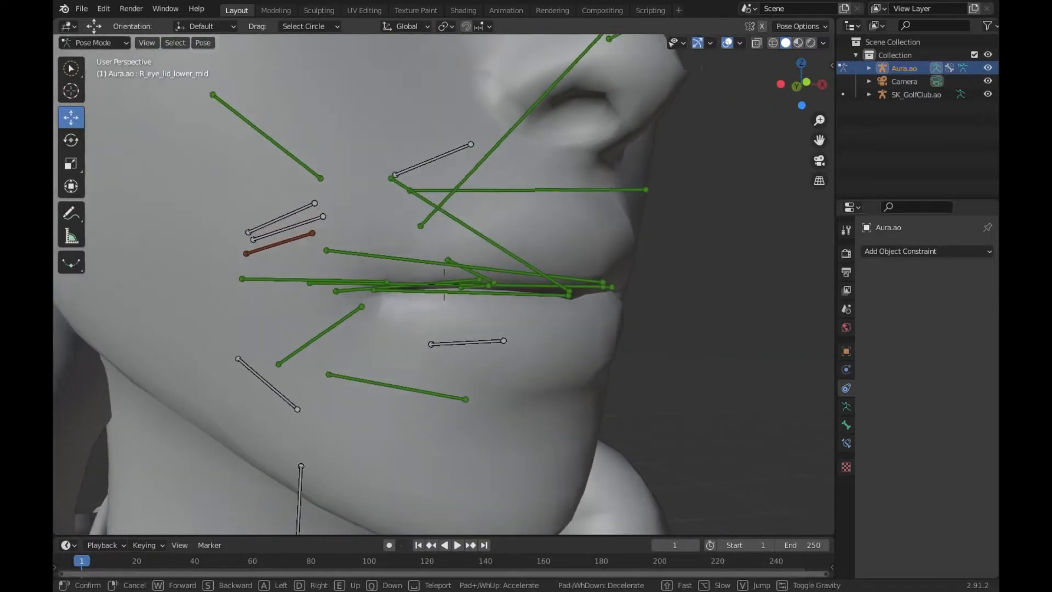
{"action": "key", "text": "w"}
{"action": "left_click", "coordinate": [443, 284]}
{"action": "left_click", "coordinate": [482, 275]}
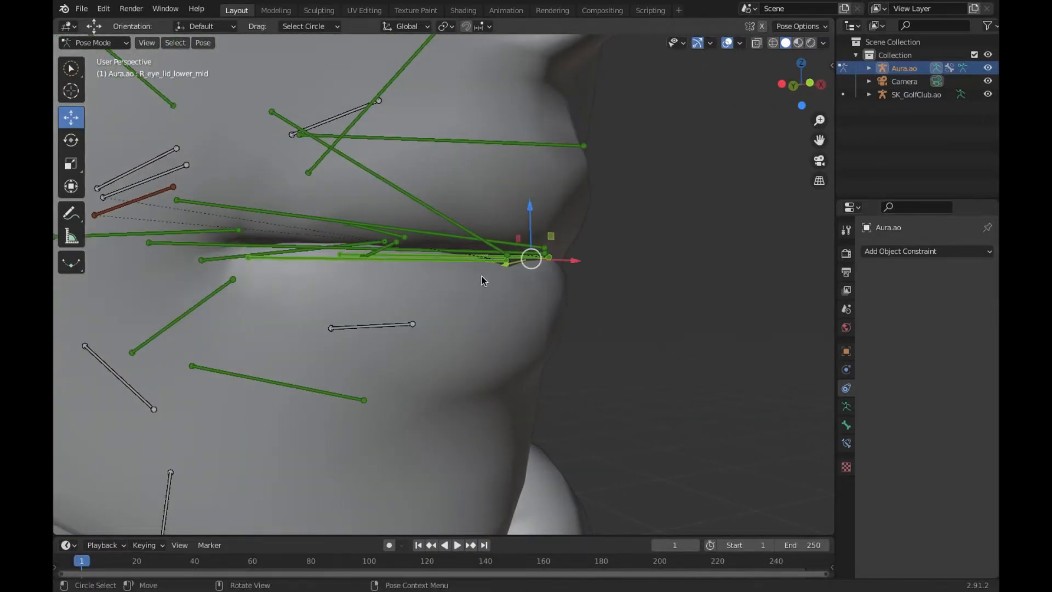
Reduce the selection to a single bone at the middle of the lips
{"action": "key", "text": "shift+grave"}
{"action": "key", "text": "s"}
{"action": "key", "text": "w"}
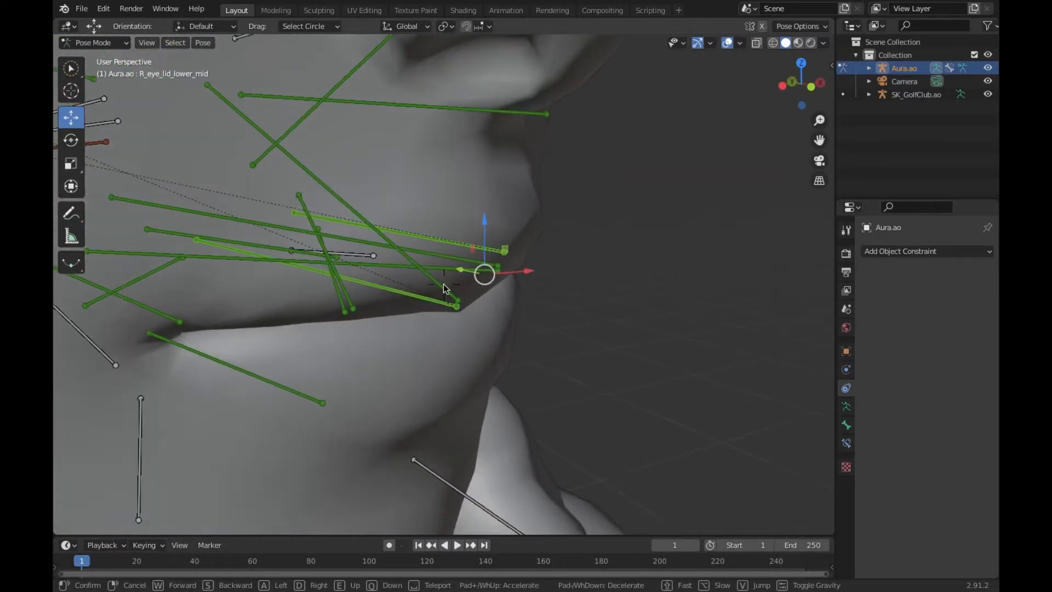
{"action": "left_click", "coordinate": [441, 291]}
{"action": "key", "text": "shift+grave"}
{"action": "key", "text": "s"}
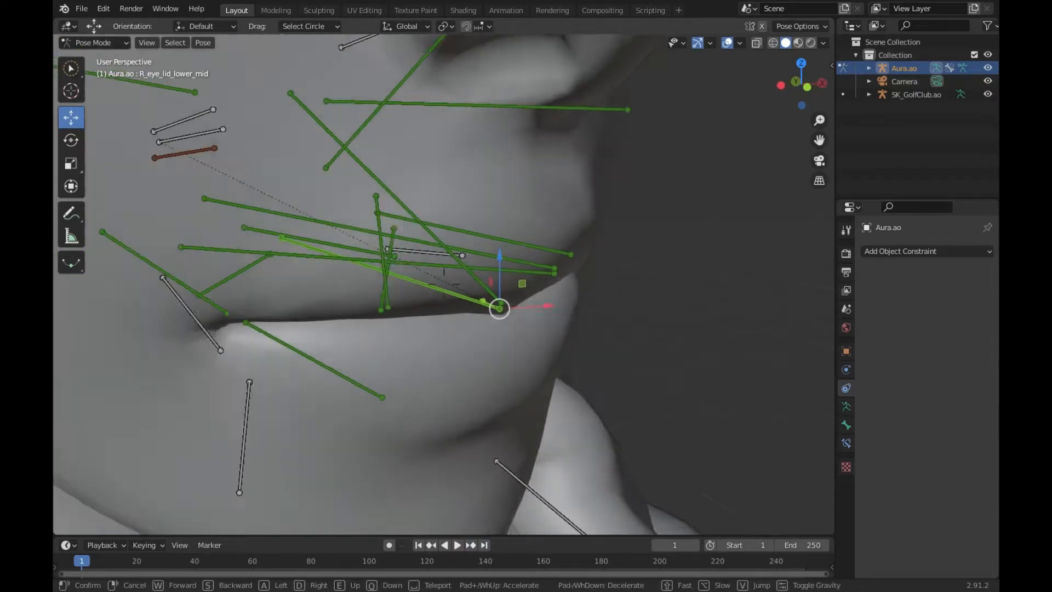
{"action": "left_click", "coordinate": [445, 258]}
{"action": "left_click_drag", "start_coordinate": [430, 259], "coordinate": [339, 316]}
{"action": "key", "text": "ctrl+z"}
{"action": "left_click", "coordinate": [422, 217]}
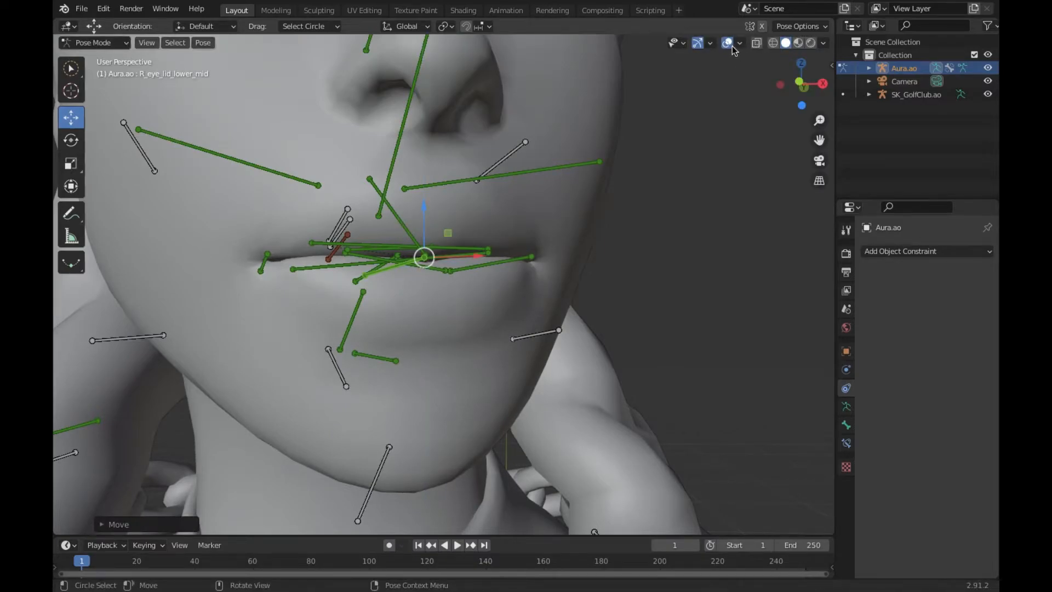
Hide the viewport overlays, move the selected middle lip bone slightly upward, and show the overlays again
{"action": "left_click", "coordinate": [728, 44]}
{"action": "left_click_drag", "start_coordinate": [424, 215], "coordinate": [424, 211]}
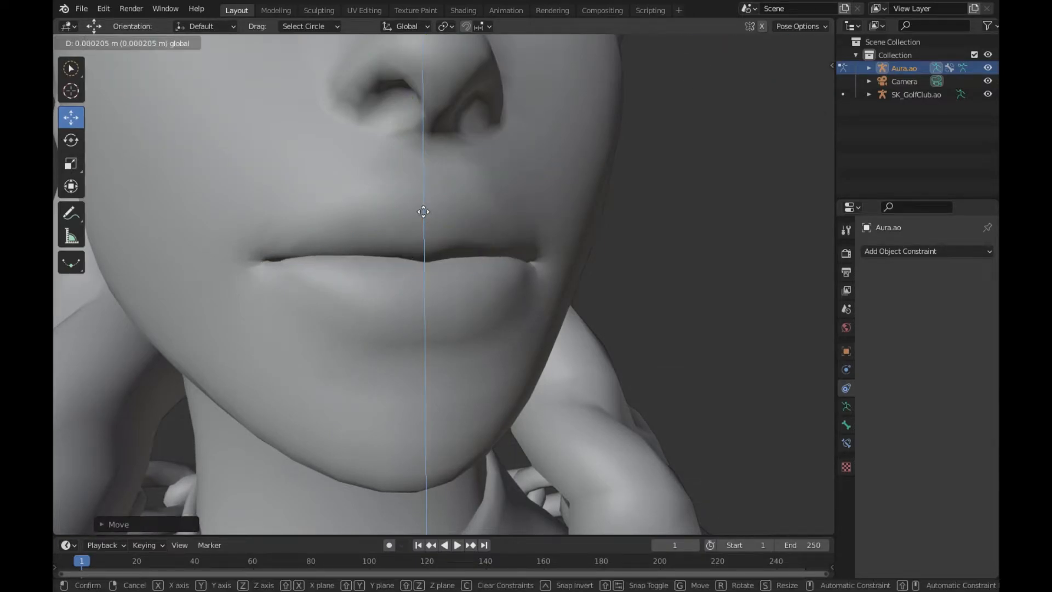
{"action": "key", "text": "shift+grave"}
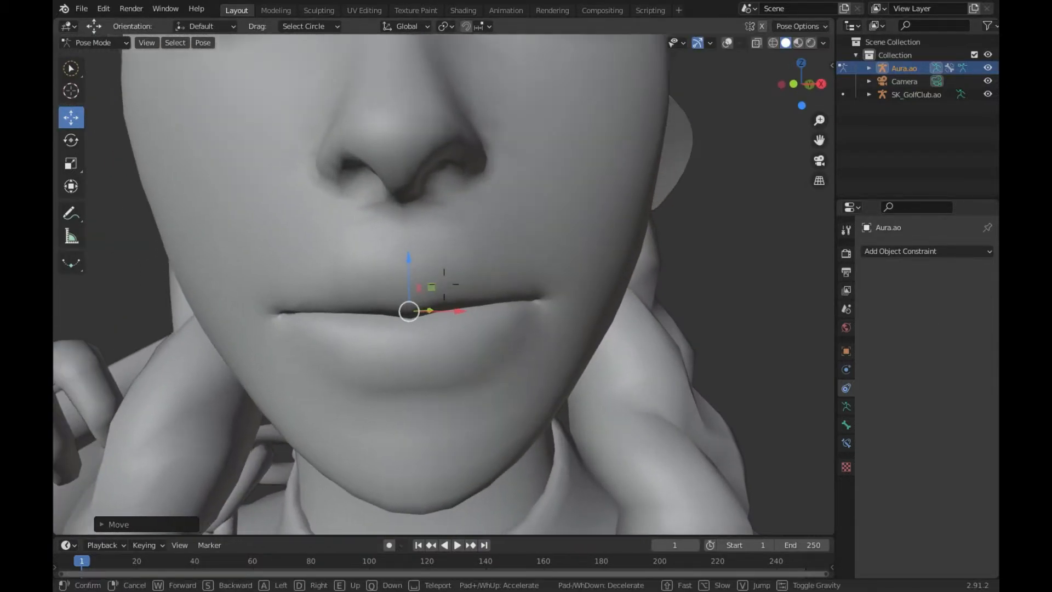
{"action": "left_click", "coordinate": [412, 268]}
{"action": "left_click_drag", "start_coordinate": [404, 263], "coordinate": [406, 231]}
{"action": "key", "text": "shift+grave"}
{"action": "key", "text": "d"}
{"action": "left_click", "coordinate": [443, 284]}
{"action": "left_click_drag", "start_coordinate": [554, 261], "coordinate": [574, 254]}
{"action": "key", "text": "shift+grave"}
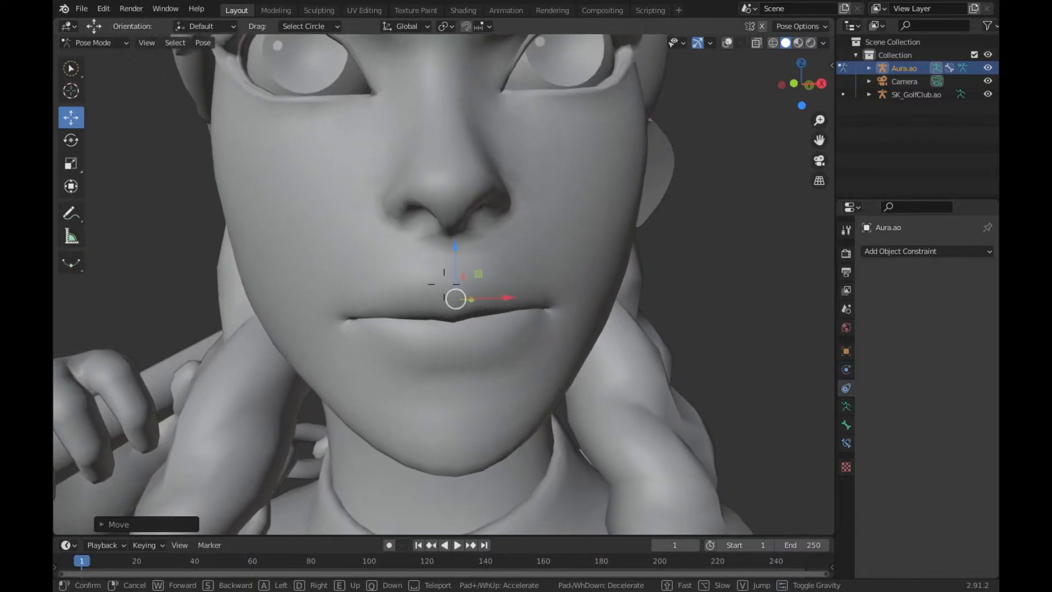
{"action": "left_click", "coordinate": [444, 285]}
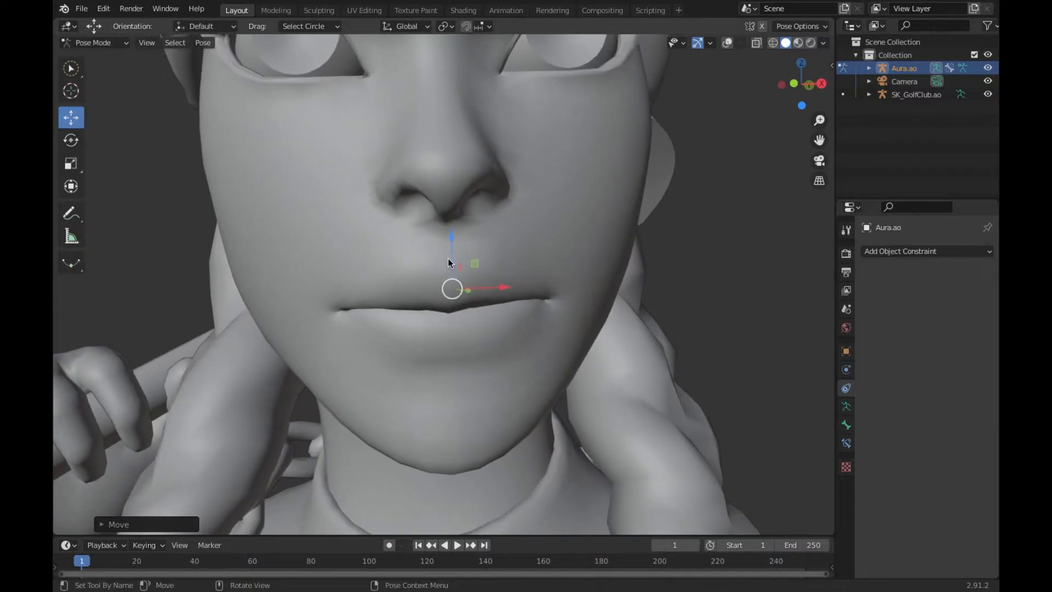
{"action": "left_click", "coordinate": [727, 42]}
Examine the adjusted mouth and overall face from the side, the front and farther away
{"action": "key", "text": "shift+grave"}
{"action": "key", "text": "s"}
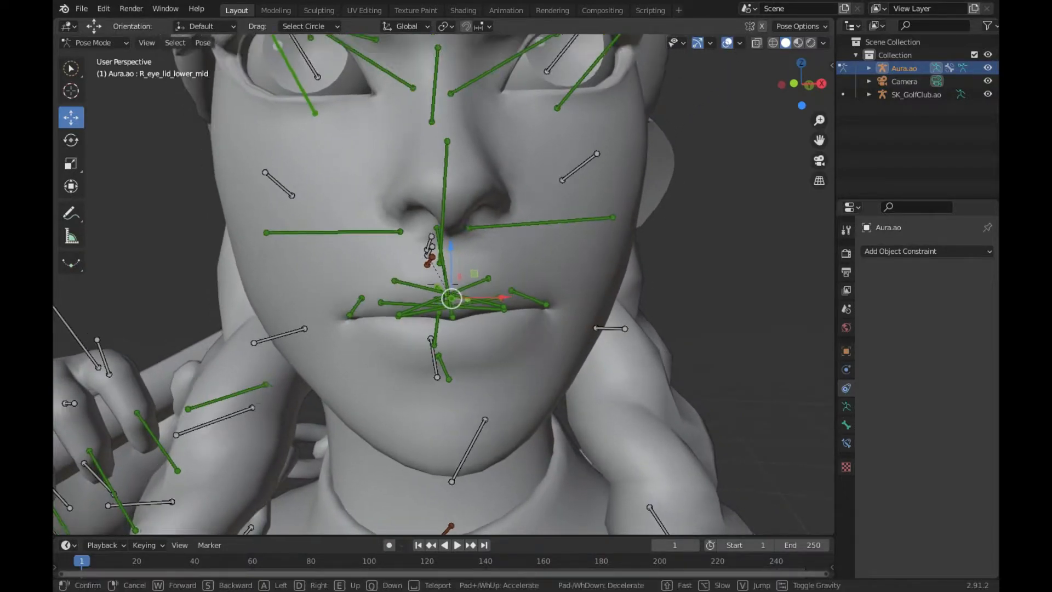
{"action": "key", "text": "w"}
{"action": "key", "text": "d"}
{"action": "key", "text": "s"}
{"action": "key", "text": "a"}
{"action": "key", "text": "s"}
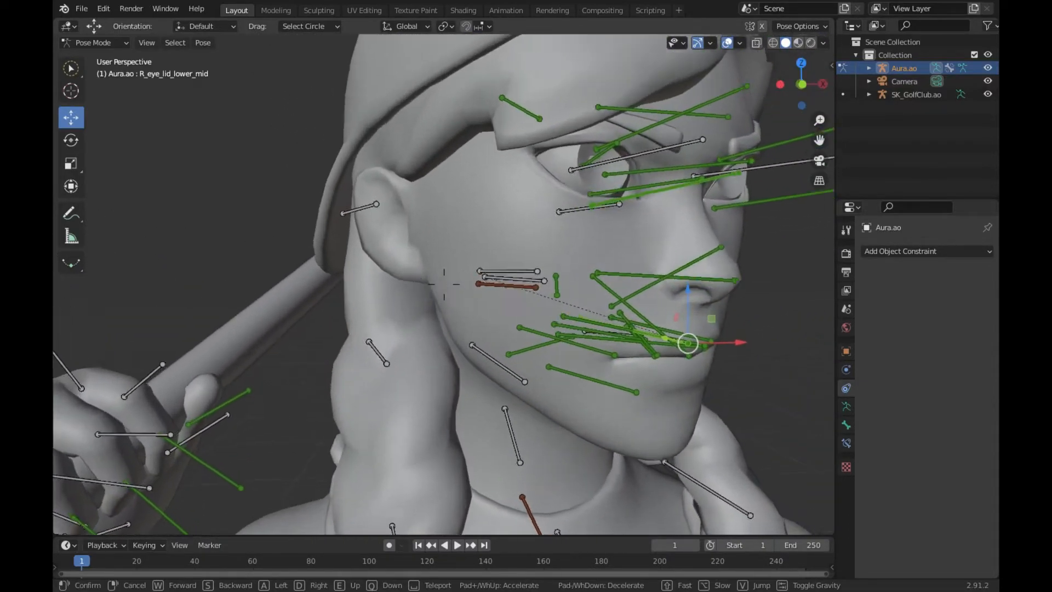
{"action": "key", "text": "w"}
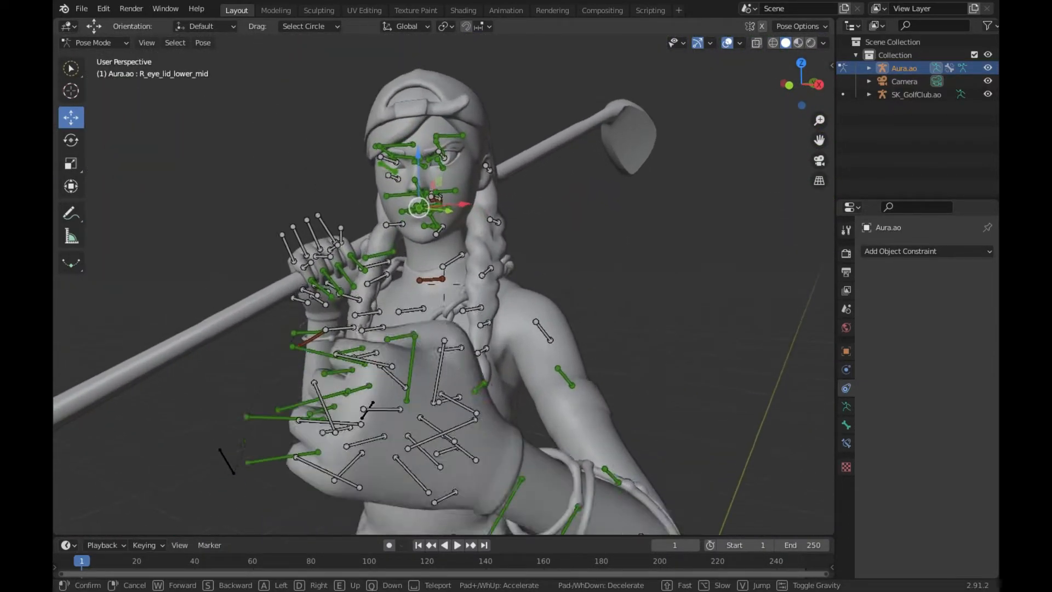
{"action": "key", "text": "w"}
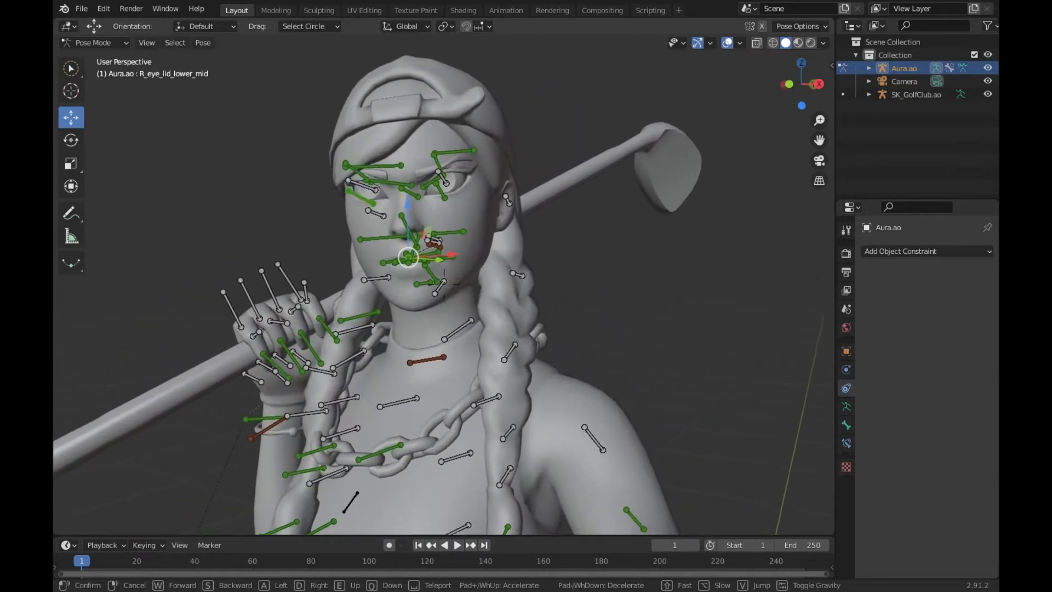
{"action": "left_click", "coordinate": [443, 285]}
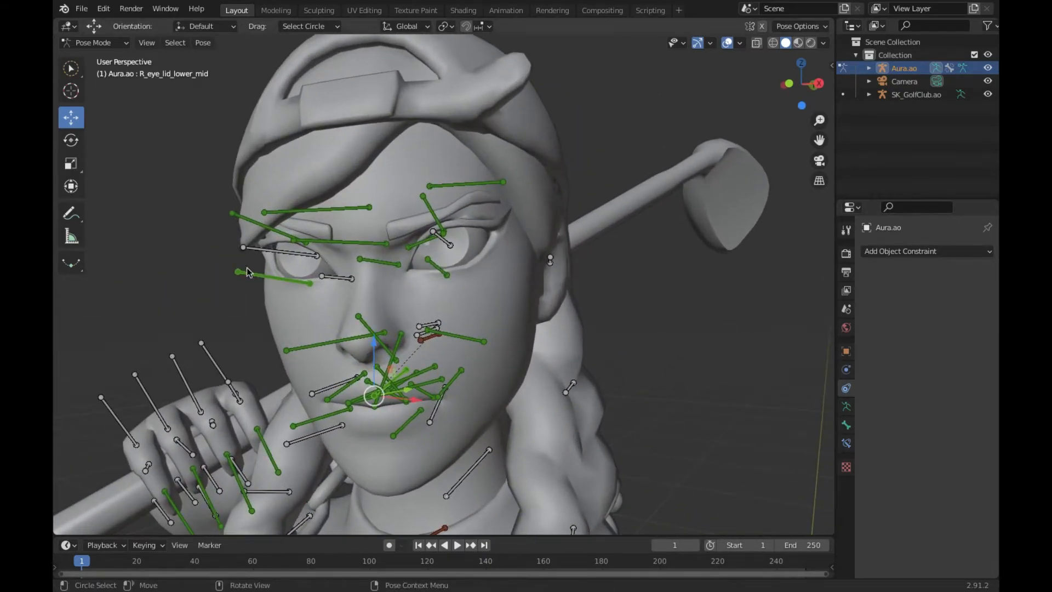
Rotate the left eye bone to redirect the eye's gaze
{"action": "left_click", "coordinate": [77, 144]}
{"action": "middle_click_drag", "start_coordinate": [508, 280], "coordinate": [430, 271]}
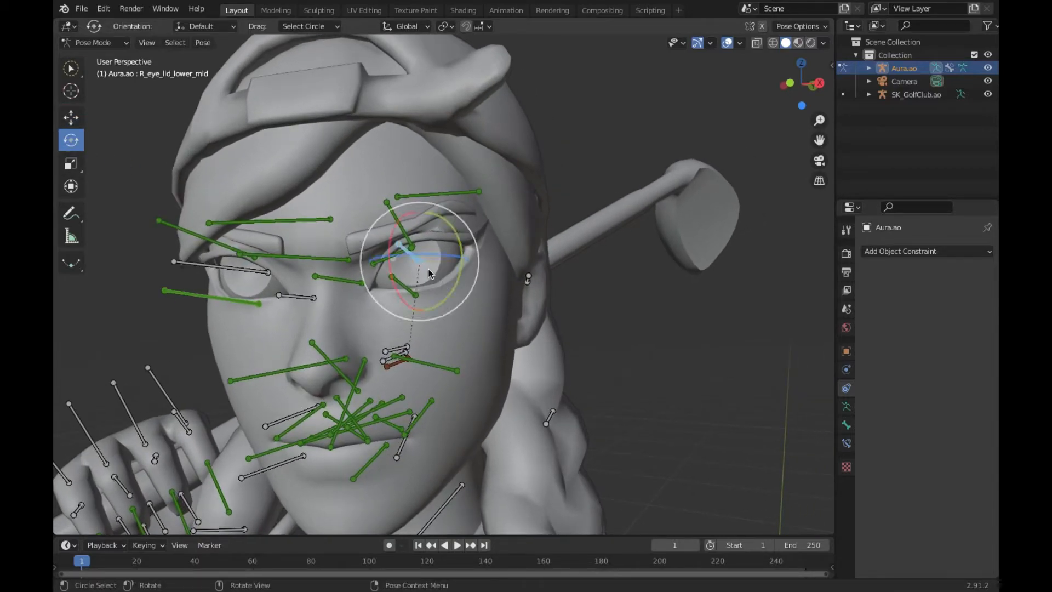
{"action": "left_click_drag", "start_coordinate": [428, 268], "coordinate": [423, 283]}
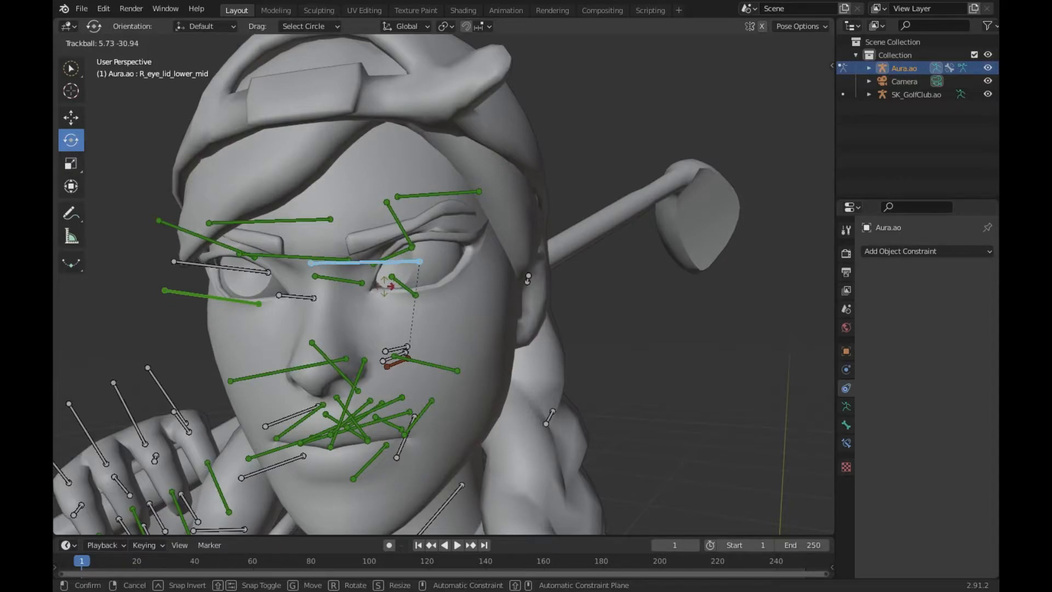
{"action": "left_click_drag", "start_coordinate": [385, 286], "coordinate": [383, 287]}
Rotate the right eye bone so its gaze follows the left eye, checking it from close up
{"action": "middle_click_drag", "start_coordinate": [271, 290], "coordinate": [431, 286], "text": "shift"}
{"action": "left_click", "coordinate": [305, 278]}
{"action": "left_click_drag", "start_coordinate": [306, 281], "coordinate": [279, 284]}
{"action": "key", "text": "shift+grave"}
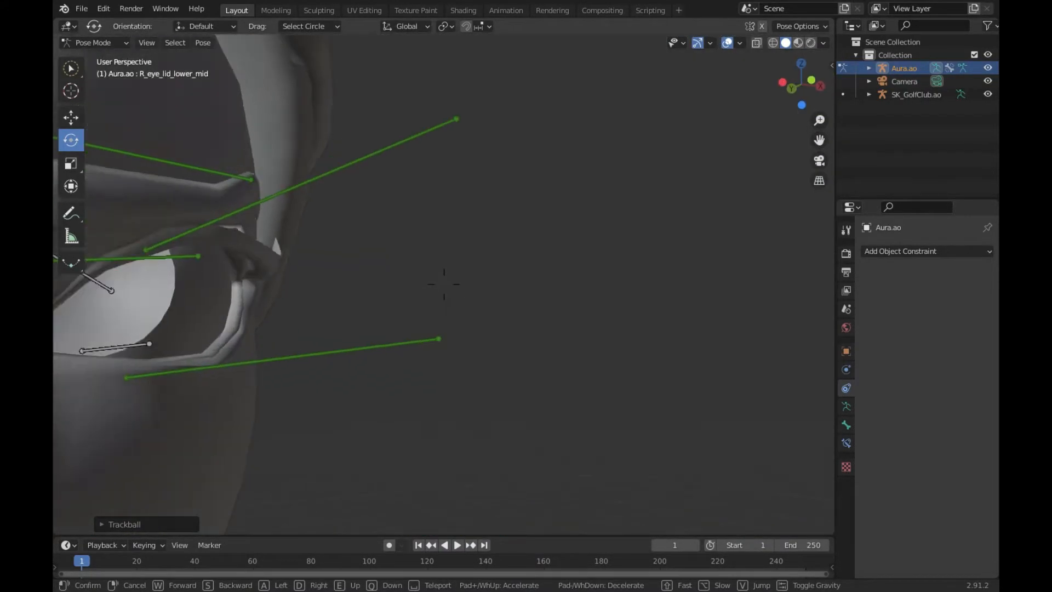
{"action": "key", "text": "s"}
{"action": "key", "text": "d"}
{"action": "left_click", "coordinate": [444, 283]}
{"action": "left_click_drag", "start_coordinate": [380, 294], "coordinate": [385, 296]}
Deselect the right eye bone, switch to the Move tool and select the bones around the right upper eyelid
{"action": "key", "text": "shift+grave"}
{"action": "key", "text": "a"}
{"action": "key", "text": "e"}
{"action": "key", "text": "w"}
{"action": "left_click", "coordinate": [444, 284]}
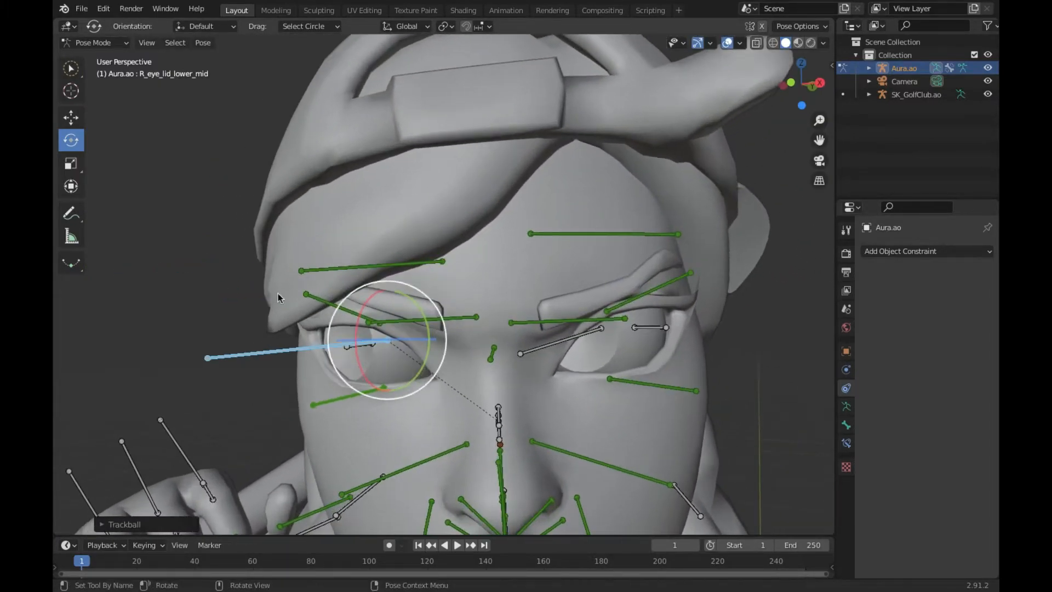
{"action": "left_click", "coordinate": [189, 183]}
{"action": "left_click", "coordinate": [69, 117]}
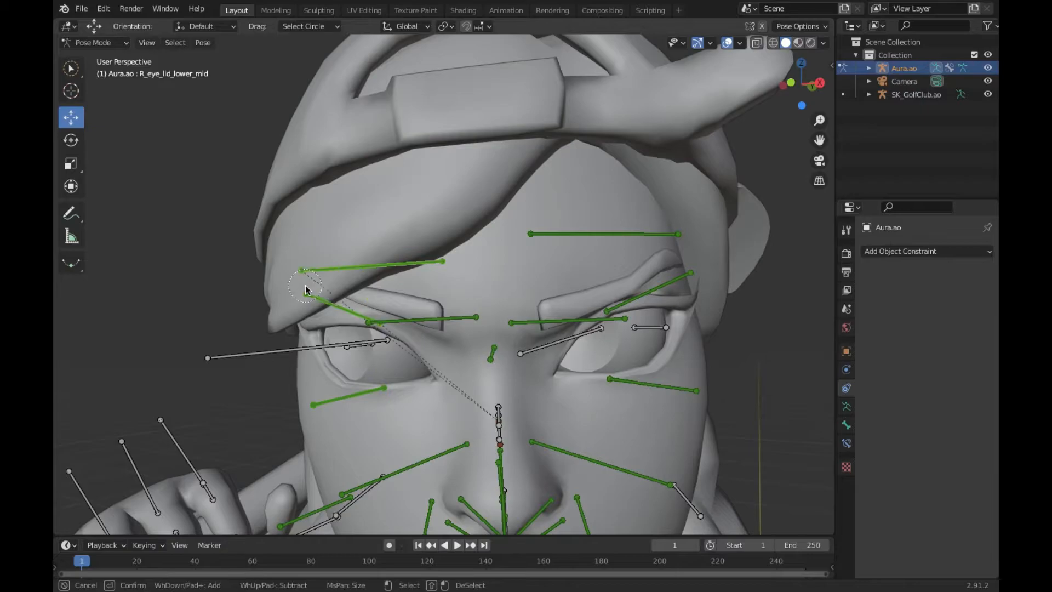
{"action": "left_click", "coordinate": [305, 291]}
{"action": "key", "text": "shift+w"}
{"action": "key", "text": "Escape"}
Move the upper eyelid bones slightly downward to narrow the eyes
{"action": "key", "text": "shift+grave"}
{"action": "key", "text": "w"}
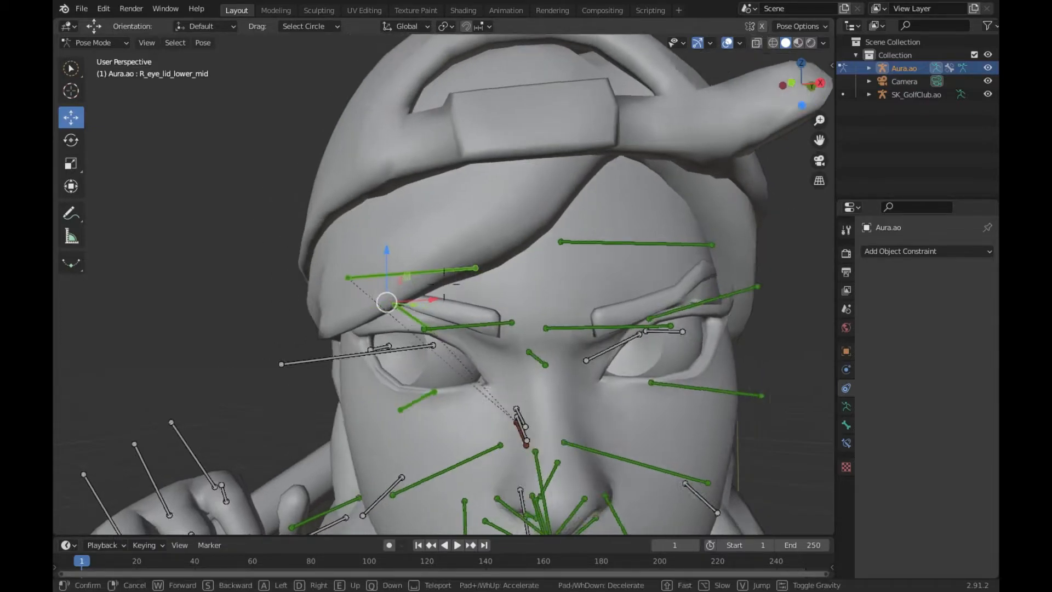
{"action": "left_click", "coordinate": [386, 252]}
{"action": "left_click", "coordinate": [399, 172]}
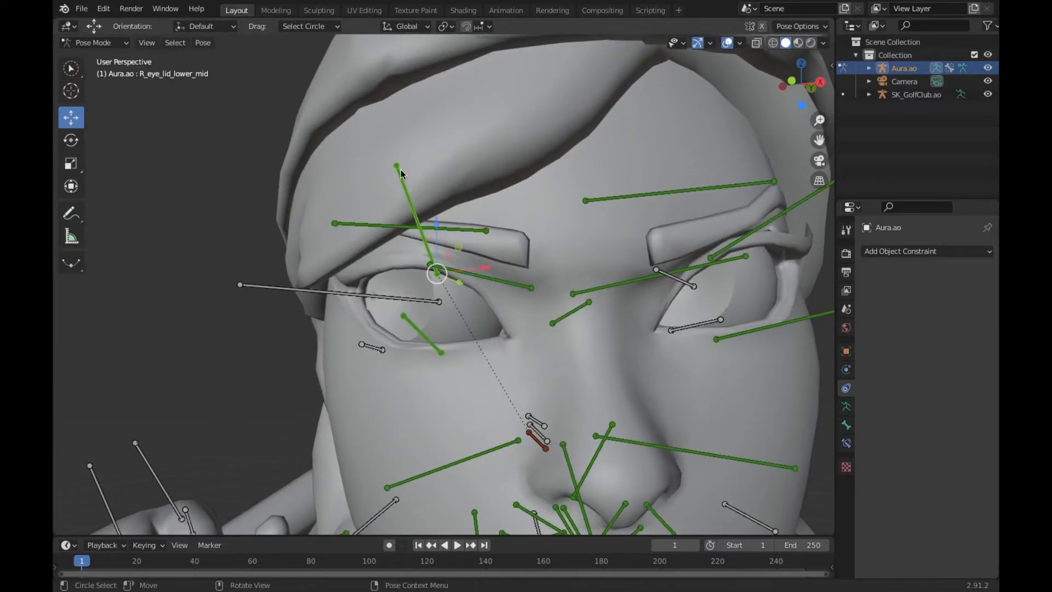
{"action": "left_click_drag", "start_coordinate": [438, 280], "coordinate": [444, 292]}
{"action": "middle_click_drag", "start_coordinate": [445, 292], "coordinate": [445, 284]}
{"action": "left_click", "coordinate": [436, 263]}
{"action": "left_click_drag", "start_coordinate": [438, 278], "coordinate": [436, 289]}
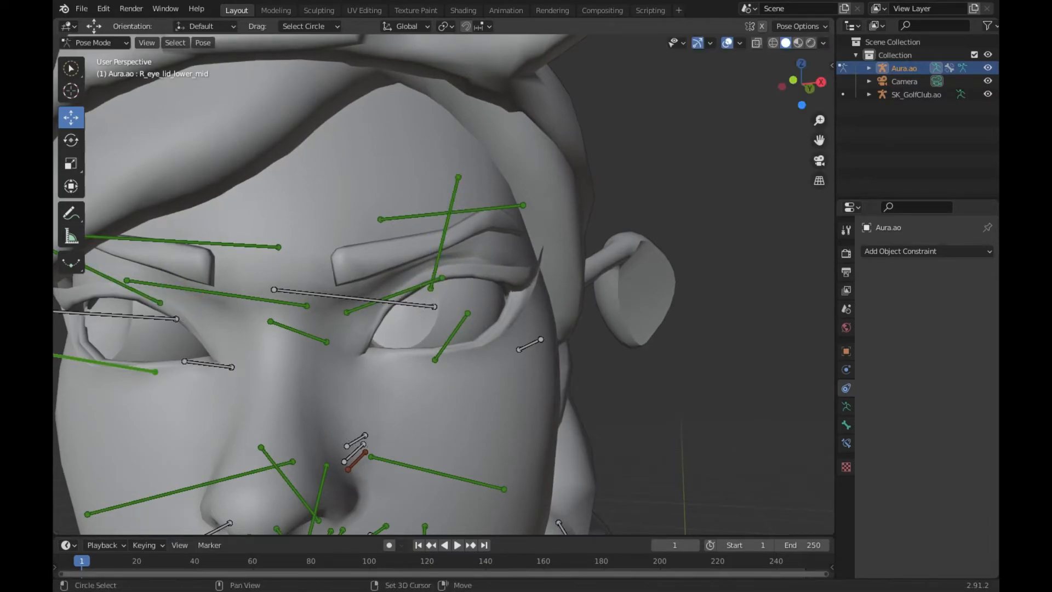
Select the left eye bone and rotate it slightly to fine-tune where the eye looks
{"action": "key", "text": "shift+grave"}
{"action": "key", "text": "s"}
{"action": "key", "text": "w"}
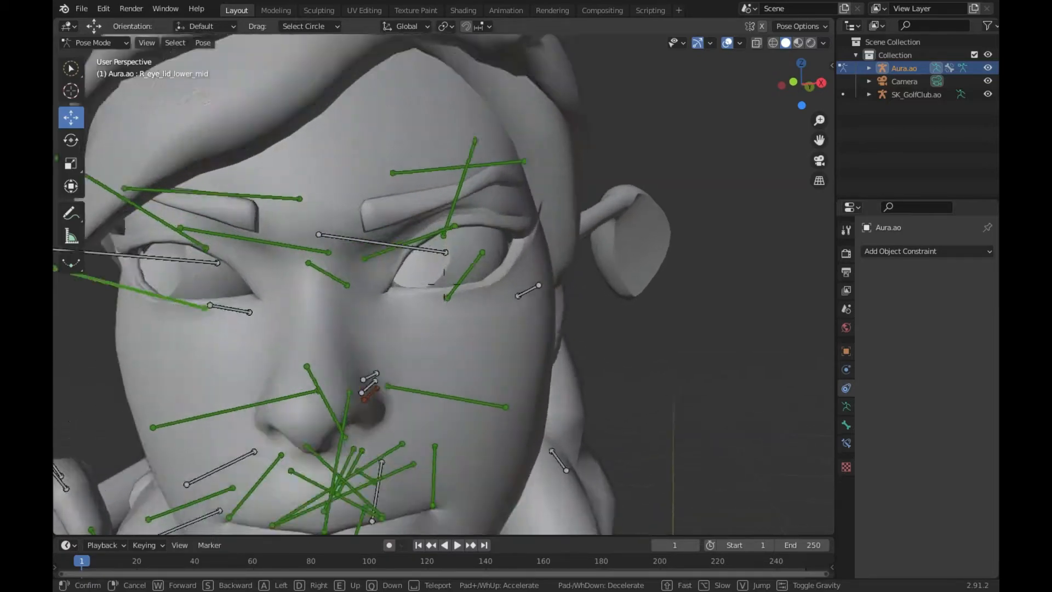
{"action": "left_click", "coordinate": [439, 256]}
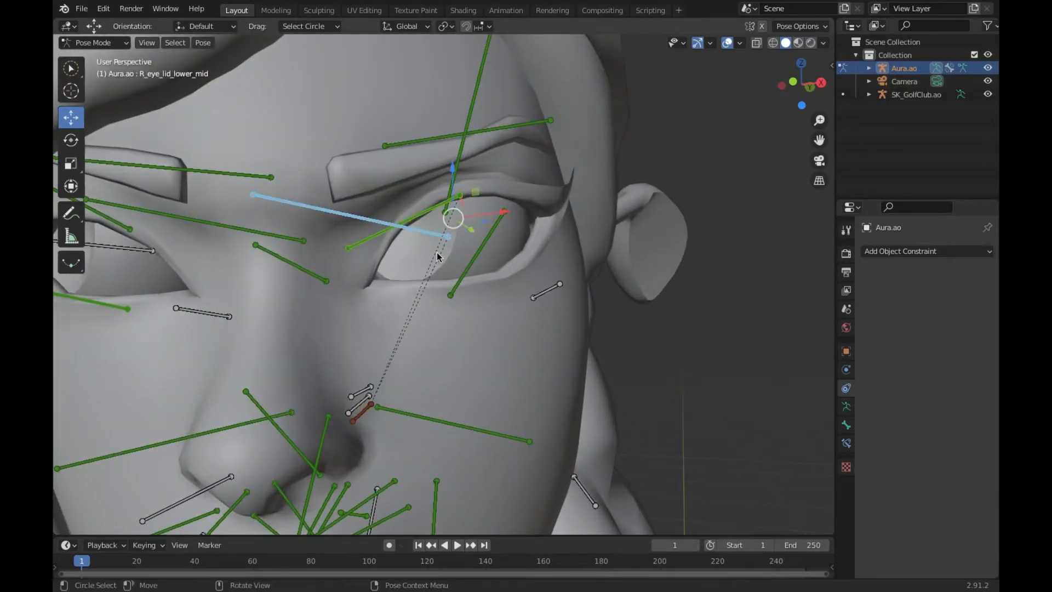
{"action": "left_click", "coordinate": [75, 152]}
{"action": "left_click_drag", "start_coordinate": [448, 236], "coordinate": [459, 242]}
Select the right eye bone and rotate it with the trackball so both eyes look the same way
{"action": "middle_click_drag", "start_coordinate": [459, 242], "coordinate": [298, 252]}
{"action": "left_click", "coordinate": [298, 253]}
{"action": "left_click_drag", "start_coordinate": [298, 253], "coordinate": [312, 267]}
{"action": "left_click", "coordinate": [353, 333]}
{"action": "left_click", "coordinate": [295, 257]}
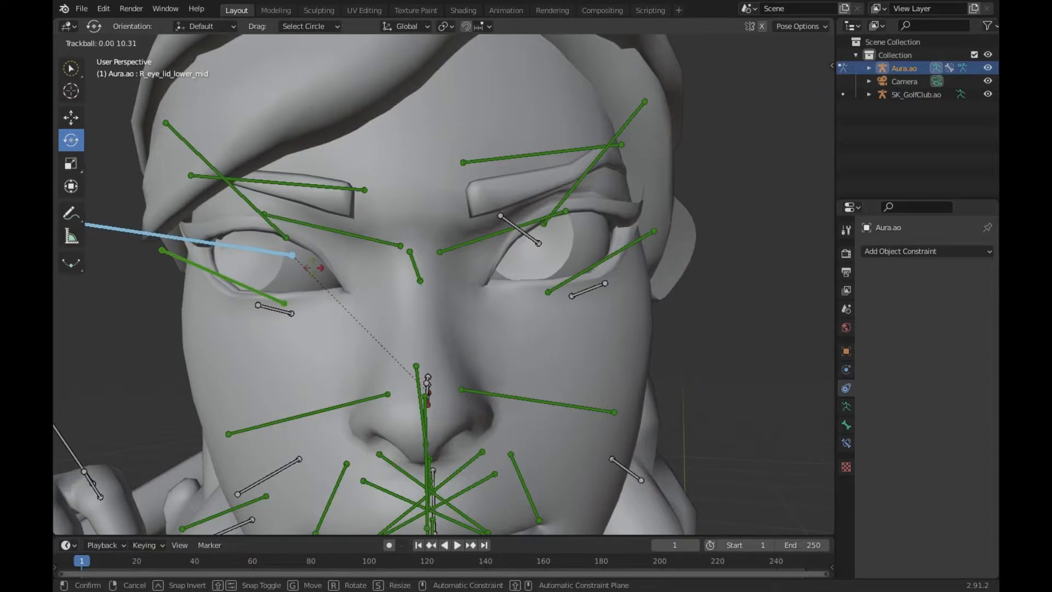
{"action": "left_click", "coordinate": [317, 269]}
Hide the viewport overlays, examine the expression and pose from near and far, and show the overlays again
{"action": "key", "text": "shift+grave"}
{"action": "key", "text": "s"}
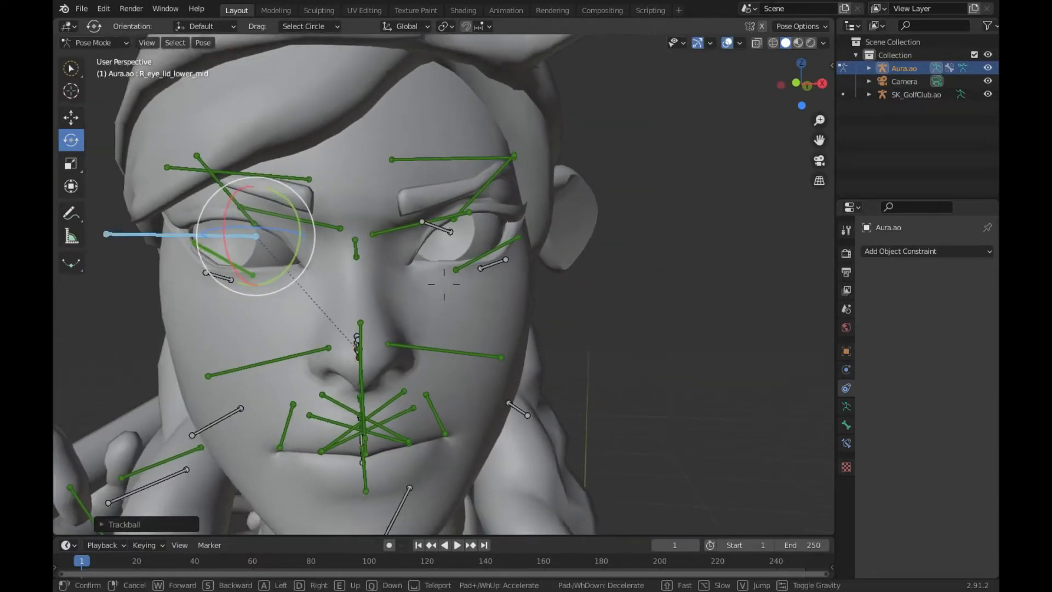
{"action": "key", "text": "s"}
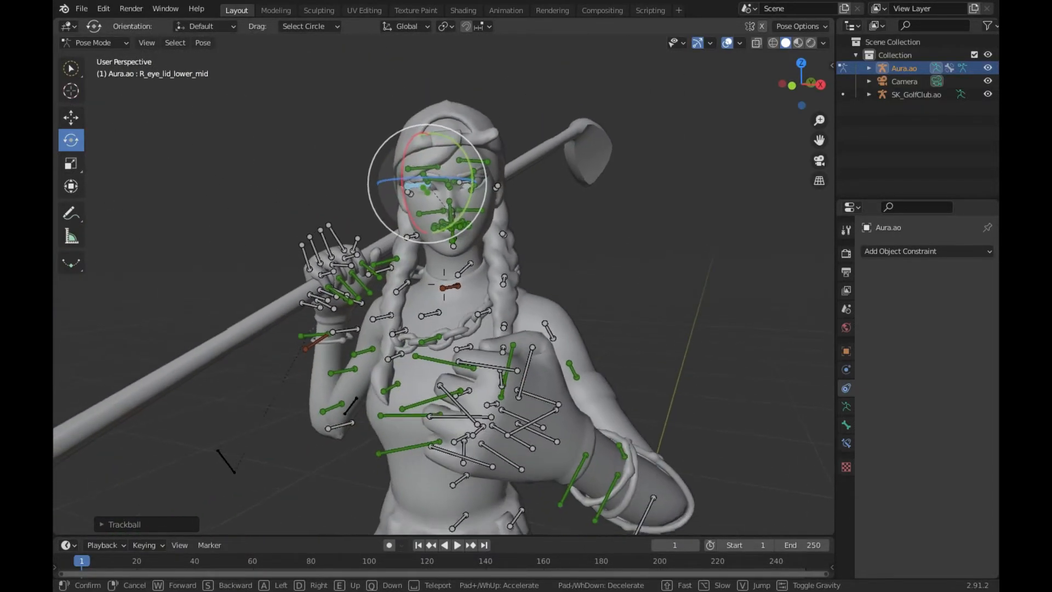
{"action": "key", "text": "s"}
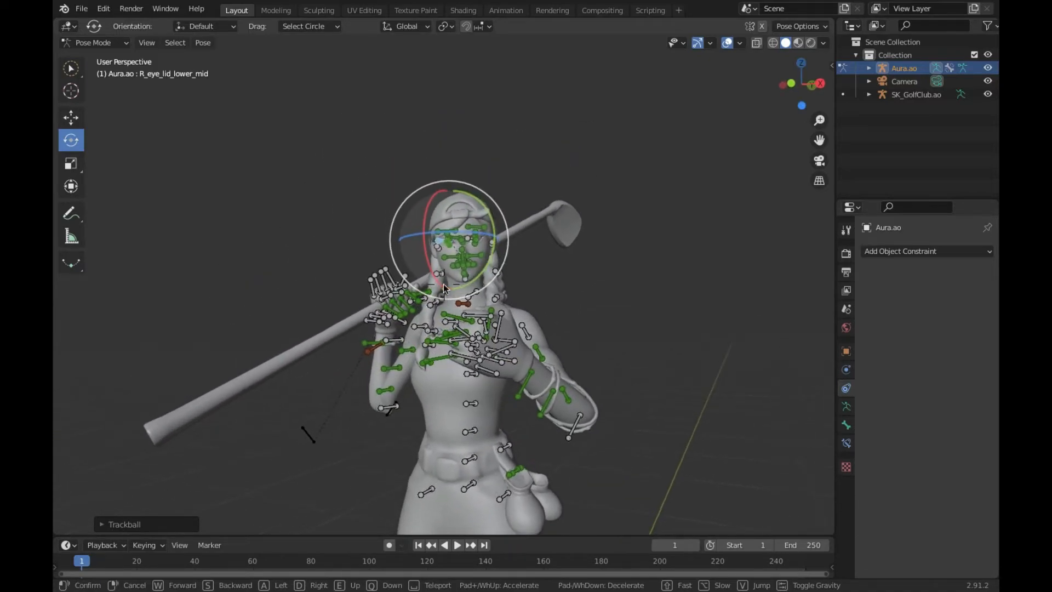
{"action": "left_click", "coordinate": [694, 75]}
{"action": "left_click", "coordinate": [727, 43]}
{"action": "key", "text": "shift+grave"}
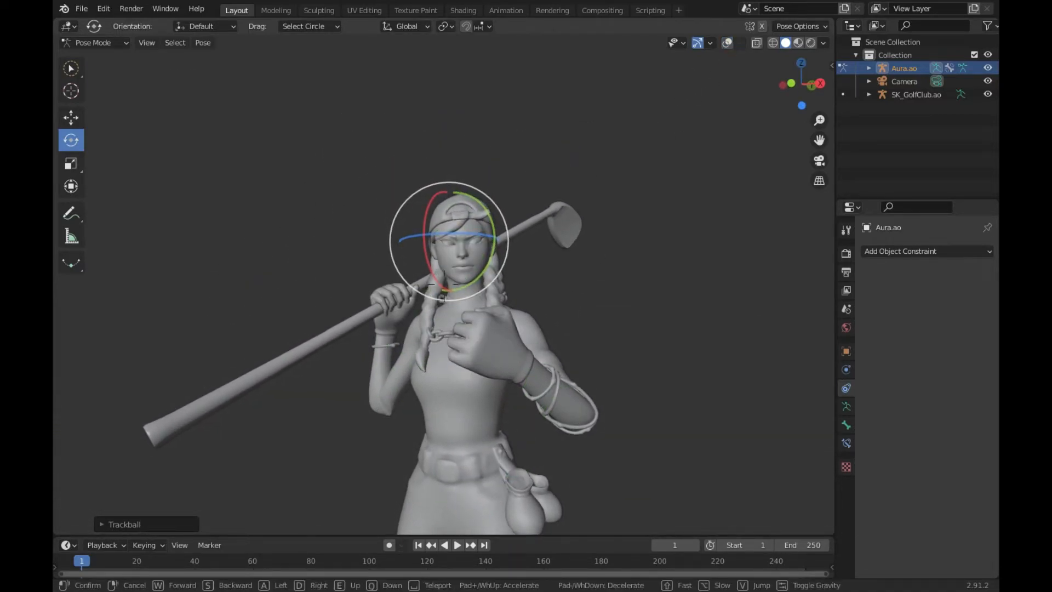
{"action": "key", "text": "w"}
{"action": "key", "text": "s"}
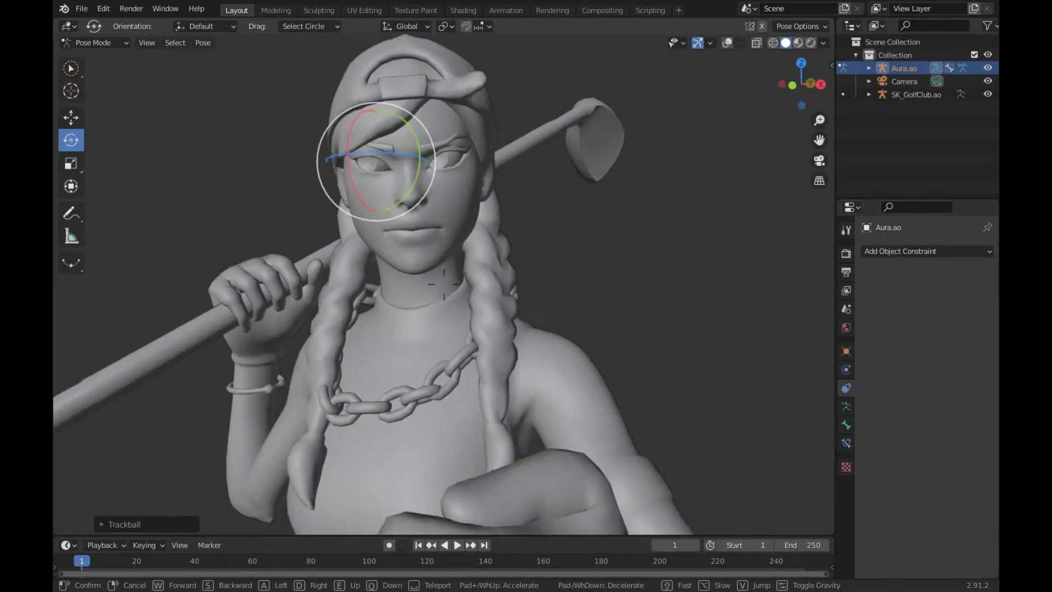
{"action": "left_click", "coordinate": [725, 112]}
{"action": "left_click", "coordinate": [727, 43]}
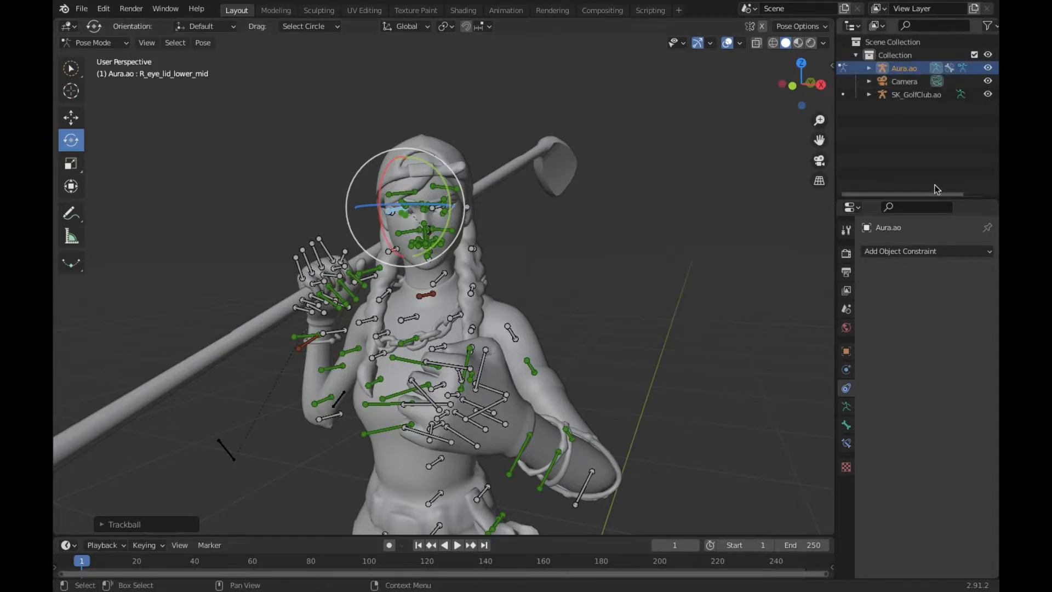
Clear the bone selection and check the character through the scene camera, from the side and from farther away
{"action": "key", "text": "shift+grave"}
{"action": "key", "text": "w"}
{"action": "key", "text": "s"}
{"action": "left_click", "coordinate": [444, 288]}
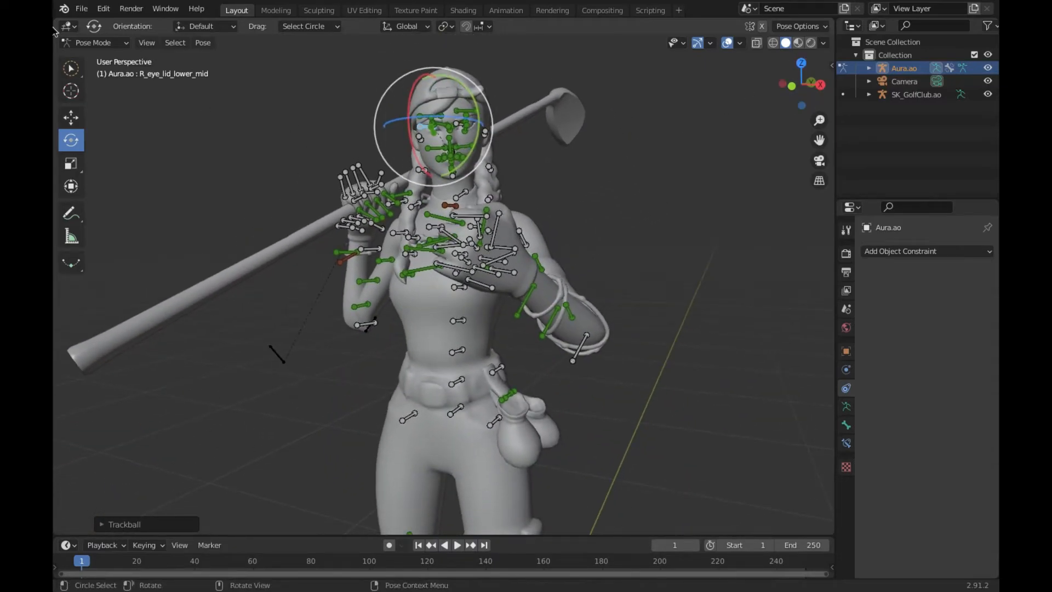
{"action": "left_click", "coordinate": [766, 202]}
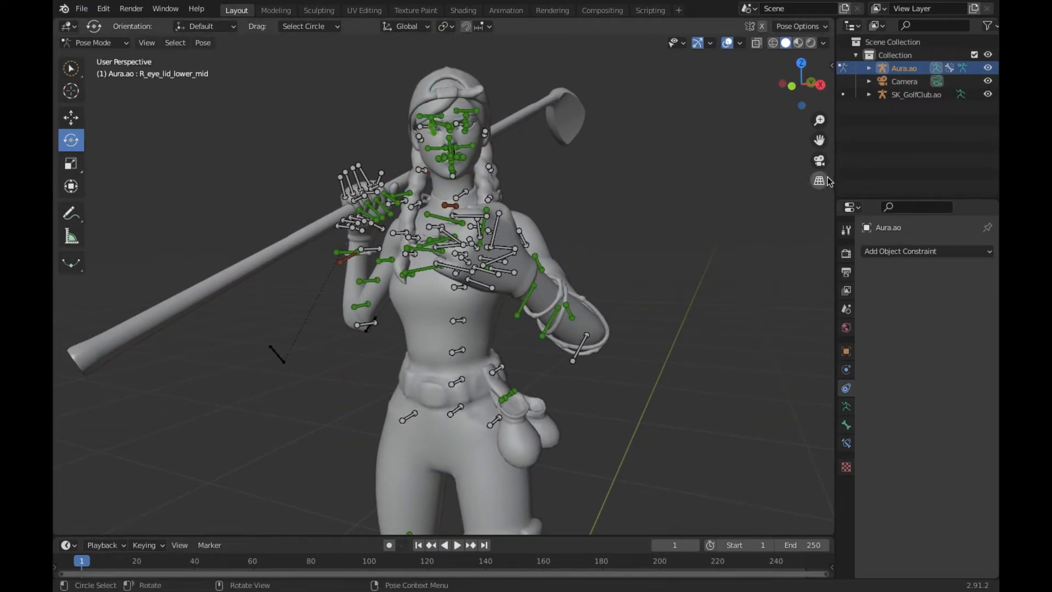
{"action": "left_click", "coordinate": [820, 161]}
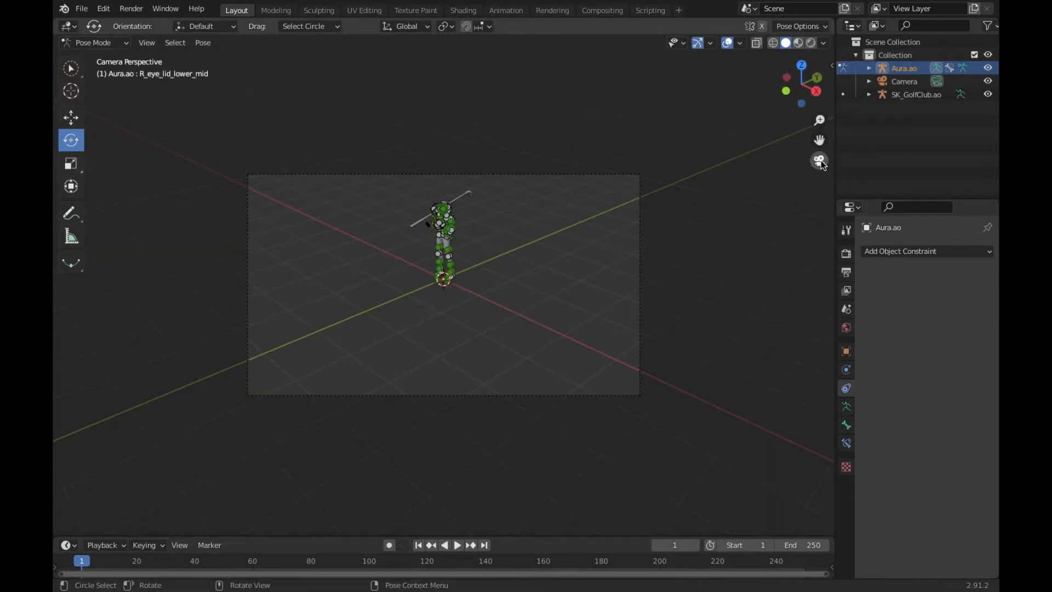
{"action": "left_click", "coordinate": [820, 161]}
{"action": "key", "text": "shift+grave"}
{"action": "key", "text": "w"}
{"action": "key", "text": "w"}
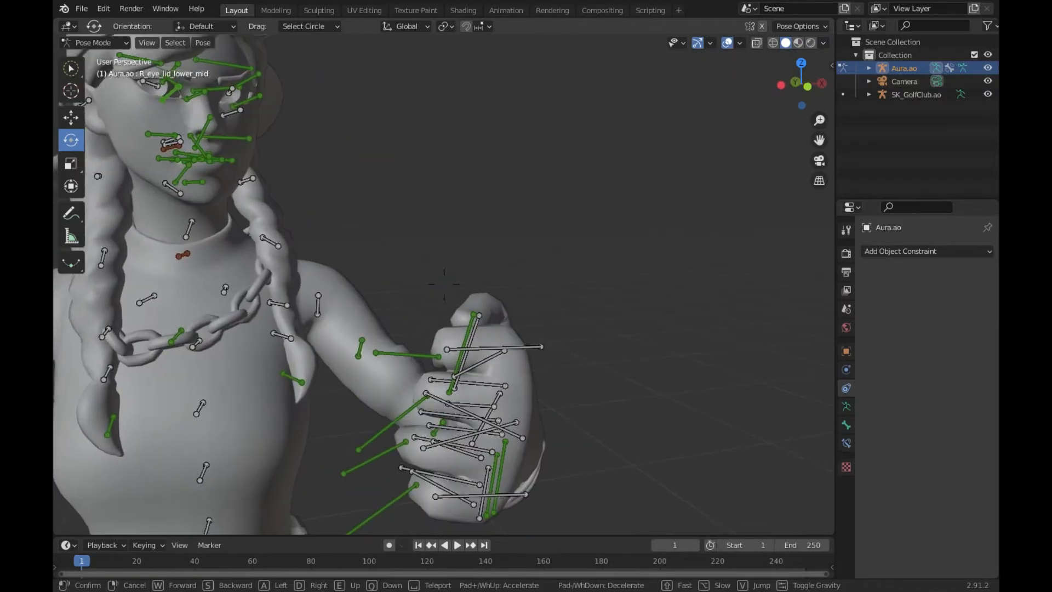
{"action": "key", "text": "s"}
{"action": "left_click", "coordinate": [444, 284]}
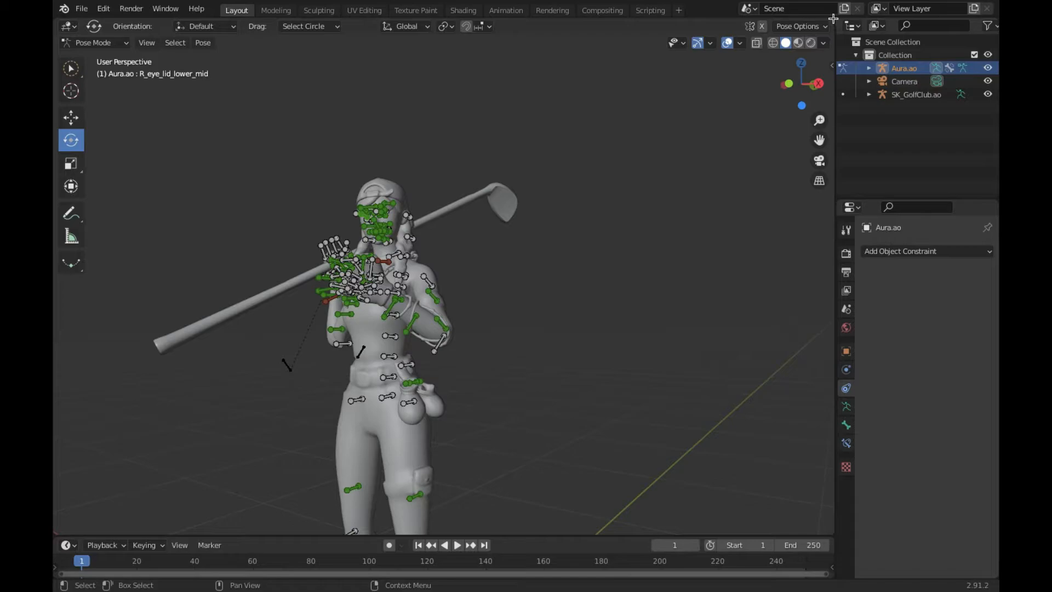
Try splitting the 3D viewport in two, adjusting the divider and merging the halves back into one
{"action": "left_click_drag", "start_coordinate": [819, 21], "coordinate": [481, 141]}
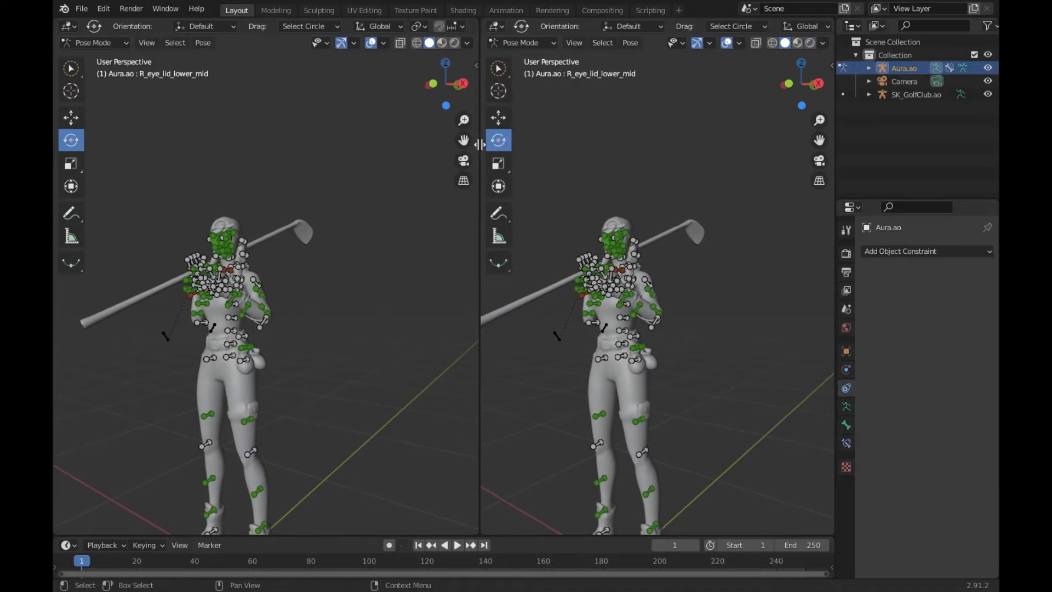
{"action": "left_click_drag", "start_coordinate": [479, 93], "coordinate": [484, 94]}
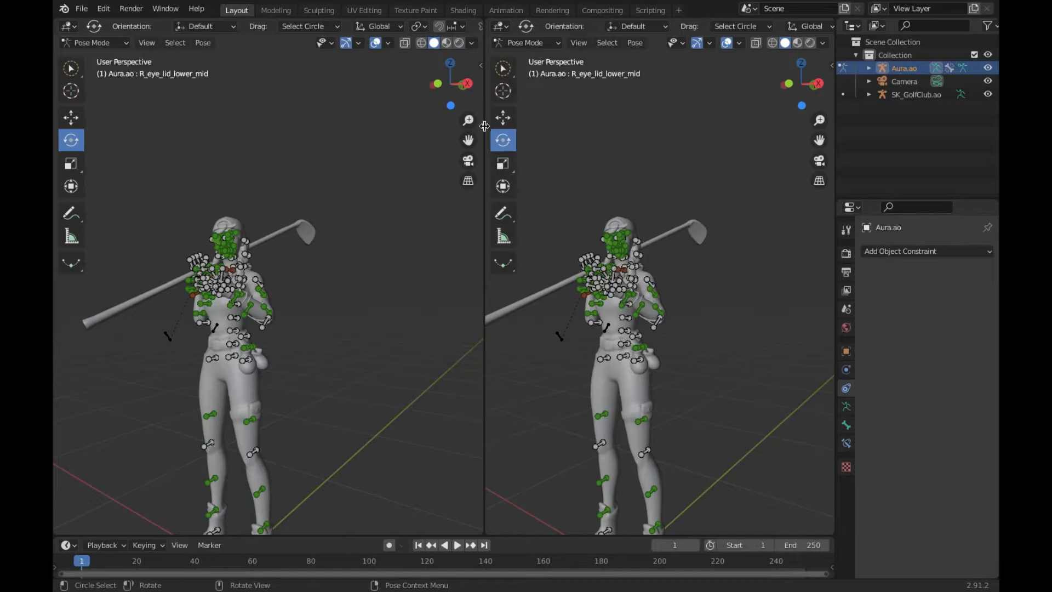
{"action": "left_click_drag", "start_coordinate": [484, 117], "coordinate": [479, 117]}
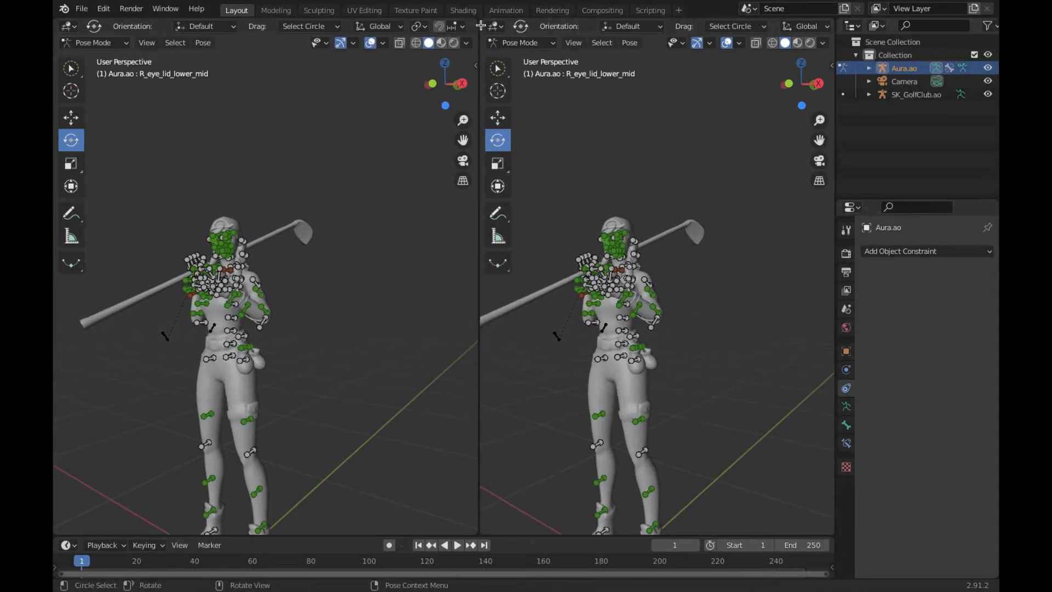
{"action": "mouse_move", "coordinate": [485, 24]}
{"action": "left_mouse_down"}
{"action": "mouse_move", "coordinate": [511, 30]}
{"action": "mouse_move", "coordinate": [463, 26]}
{"action": "mouse_move", "coordinate": [501, 31]}
{"action": "left_mouse_up"}
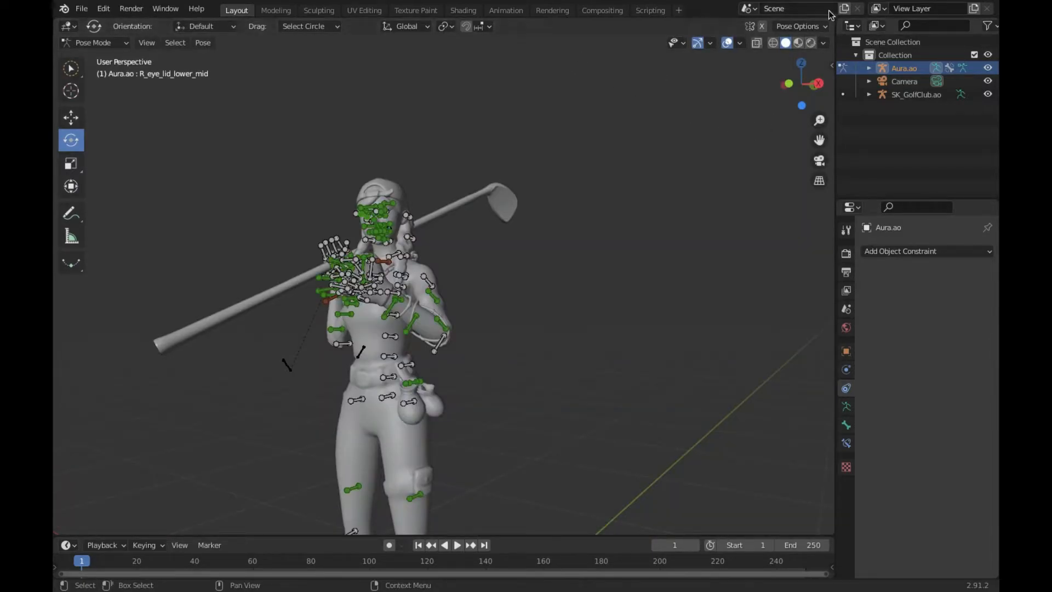
Split the 3D viewport into two side-by-side views and make one of them look through the camera
{"action": "left_click_drag", "start_coordinate": [829, 19], "coordinate": [472, 46]}
{"action": "left_click", "coordinate": [818, 160]}
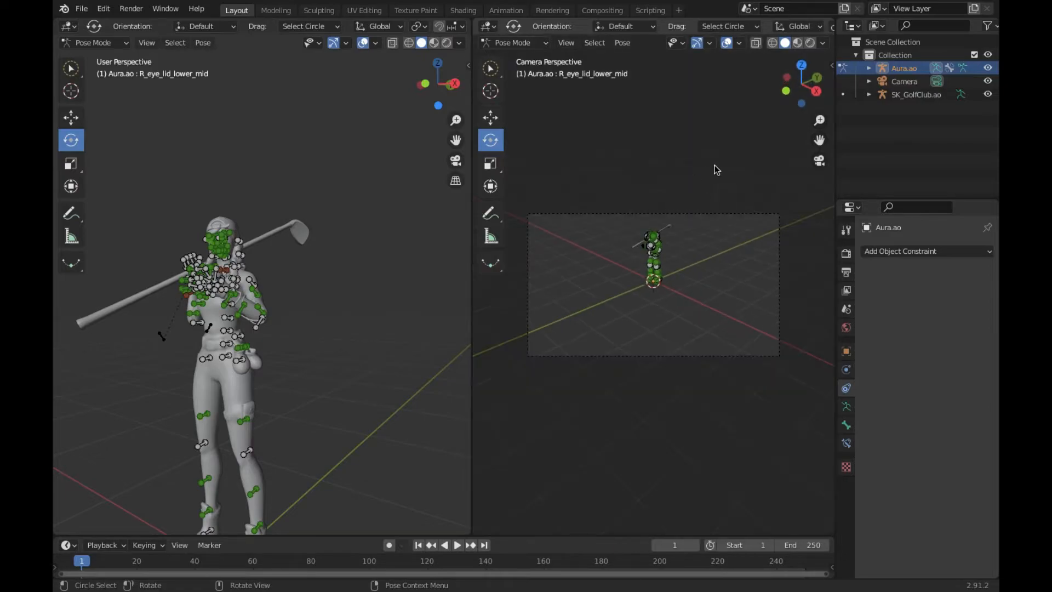
Fly the camera closer to frame the character's upper body and golf club, and hide the overlays in the camera view
{"action": "key", "text": "shift+grave"}
{"action": "key", "text": "w"}
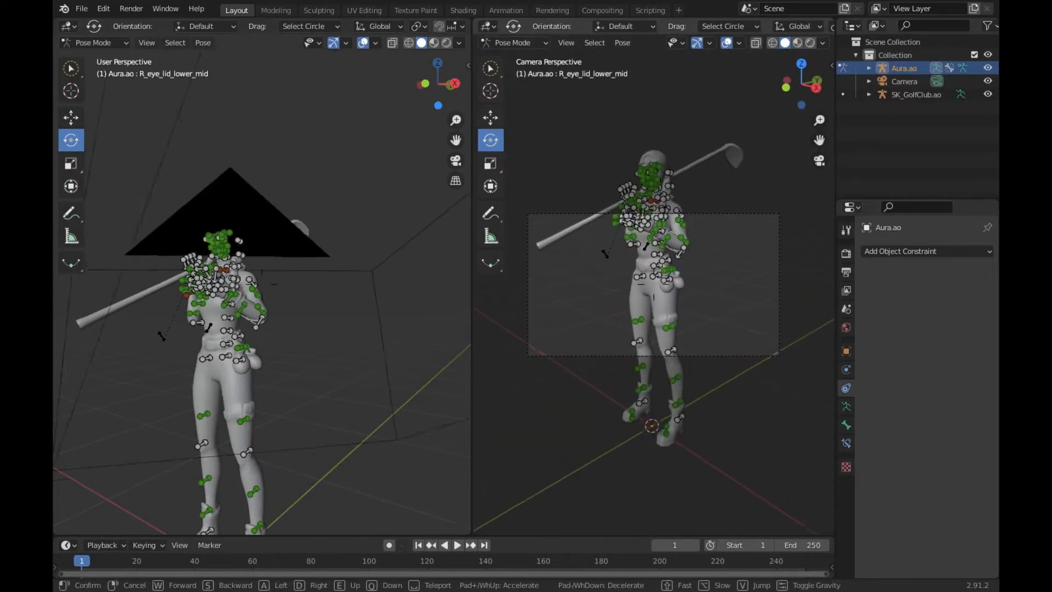
{"action": "key", "text": "w"}
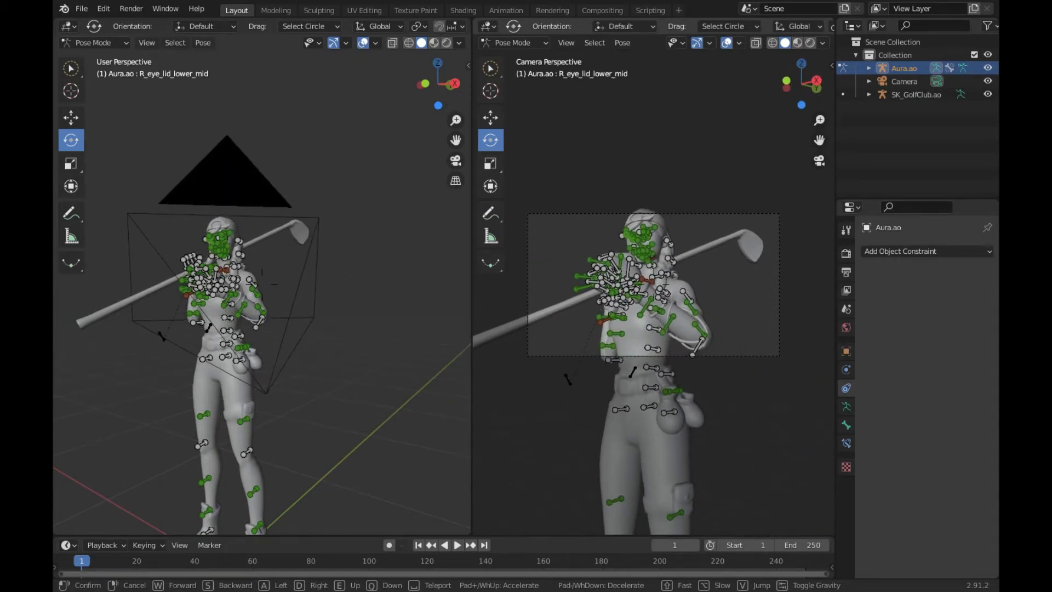
{"action": "key", "text": "d"}
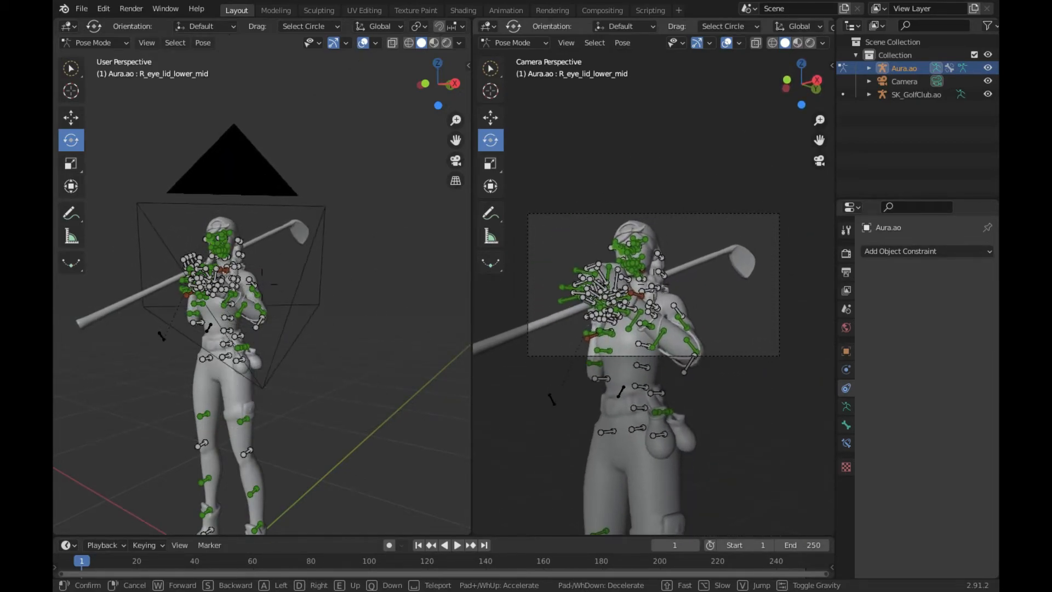
{"action": "key", "text": "s"}
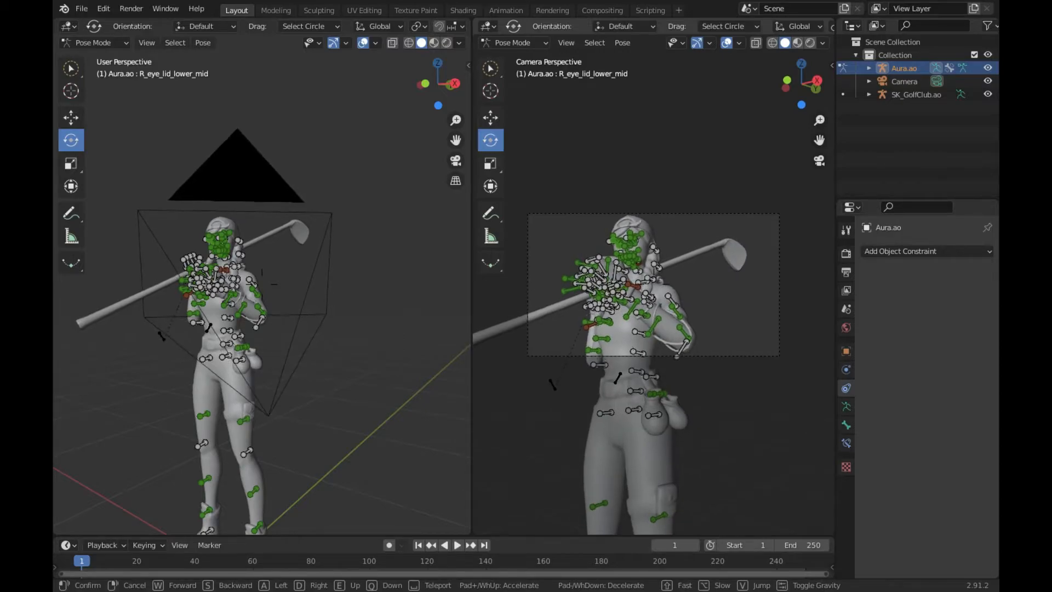
{"action": "left_click", "coordinate": [756, 155]}
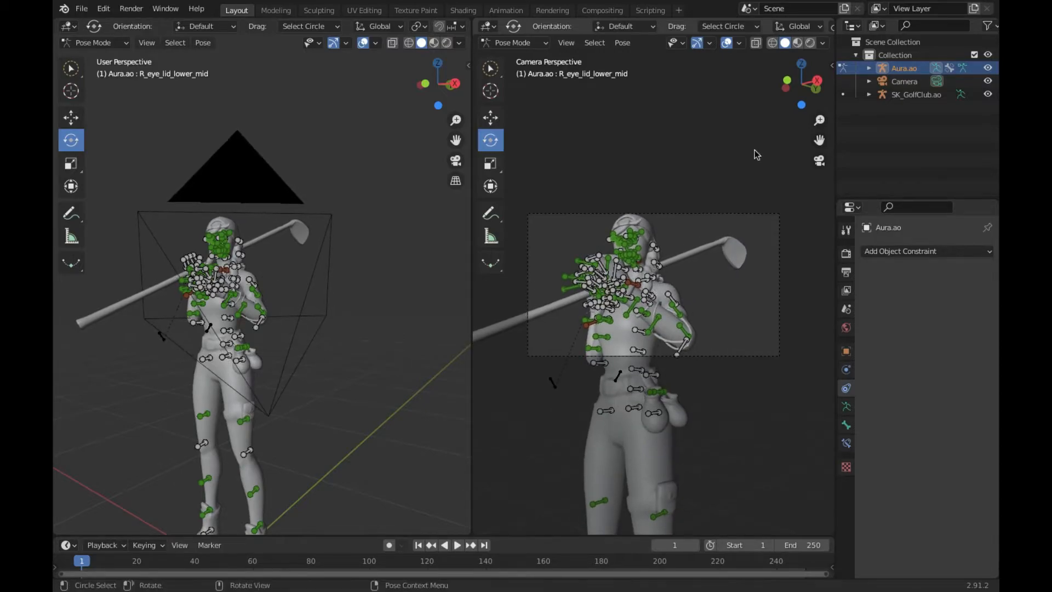
{"action": "left_click", "coordinate": [728, 45]}
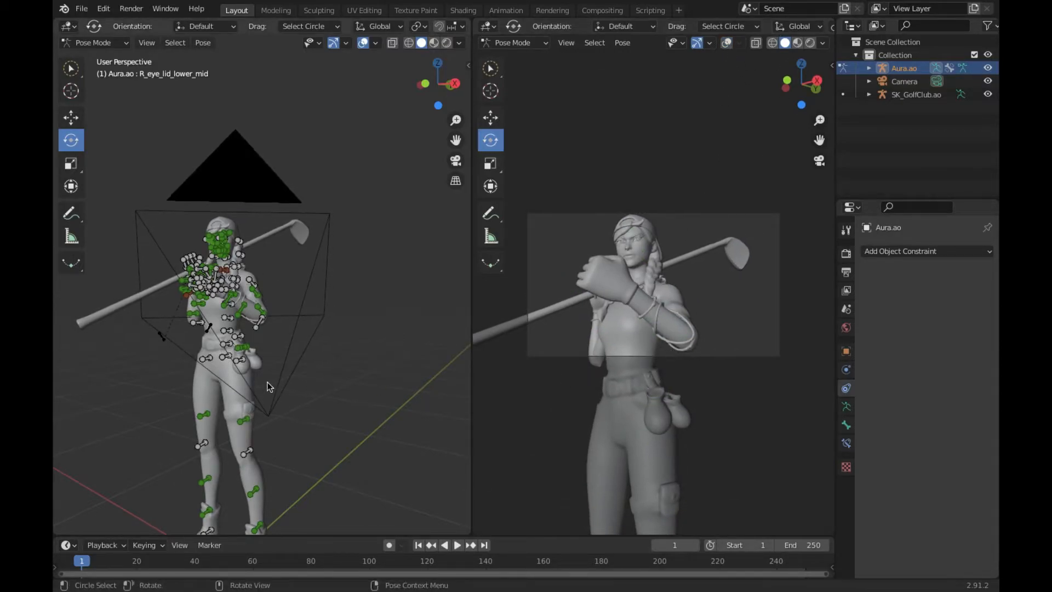
Rotate the character's left forearm outward so the fist moves away from the chest
{"action": "middle_click_drag", "start_coordinate": [314, 430], "coordinate": [263, 288], "text": "ctrl"}
{"action": "left_click", "coordinate": [303, 333]}
{"action": "left_click_drag", "start_coordinate": [306, 339], "coordinate": [168, 245]}
{"action": "key", "text": "Escape"}
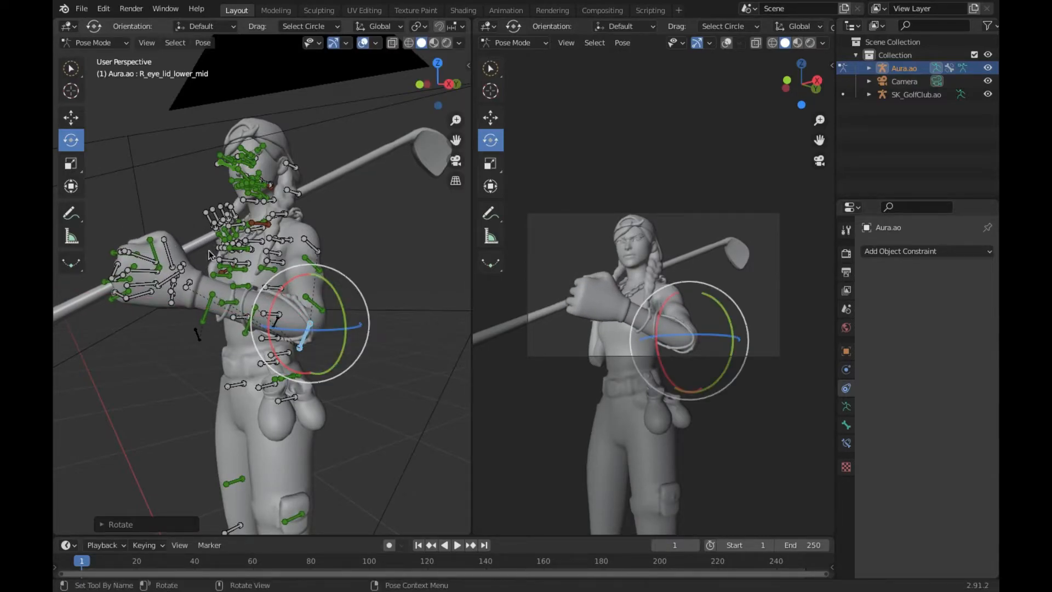
Select a base finger bone in the character's left fist and rotate it to reshape the grip
{"action": "key", "text": "shift+grave"}
{"action": "key", "text": "w"}
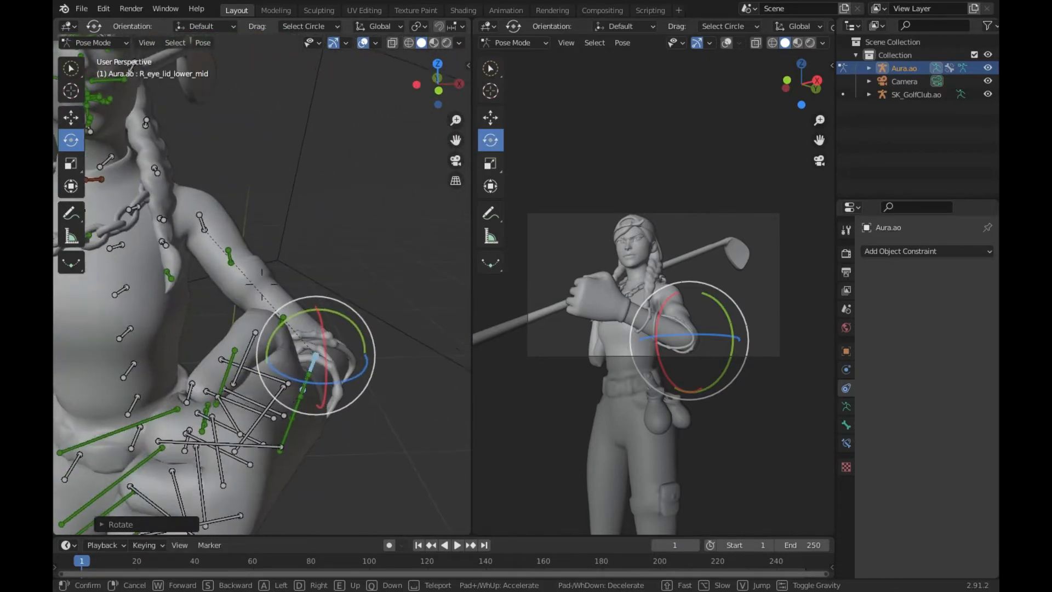
{"action": "left_click", "coordinate": [262, 285]}
{"action": "left_click", "coordinate": [226, 295]}
{"action": "left_click_drag", "start_coordinate": [247, 282], "coordinate": [250, 265]}
{"action": "key", "text": "shift+grave"}
{"action": "key", "text": "s"}
{"action": "key", "text": "d"}
{"action": "key", "text": "w"}
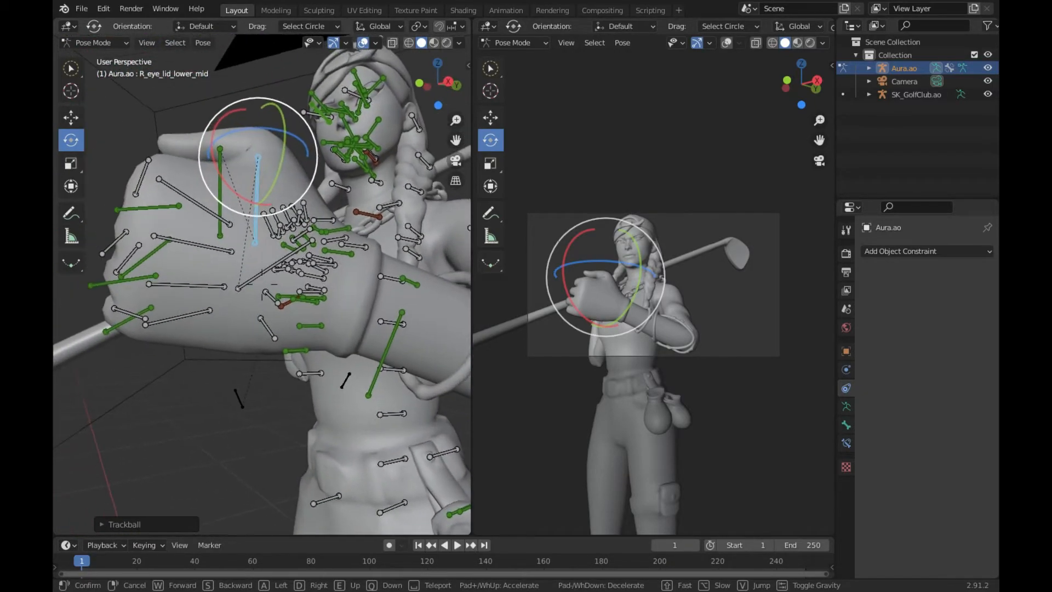
{"action": "left_click", "coordinate": [263, 285]}
Refine the rotation of the uppermost finger of the left fist so it curls evenly into the hand
{"action": "left_click", "coordinate": [262, 282]}
{"action": "left_click_drag", "start_coordinate": [294, 193], "coordinate": [287, 196]}
{"action": "left_click", "coordinate": [243, 184]}
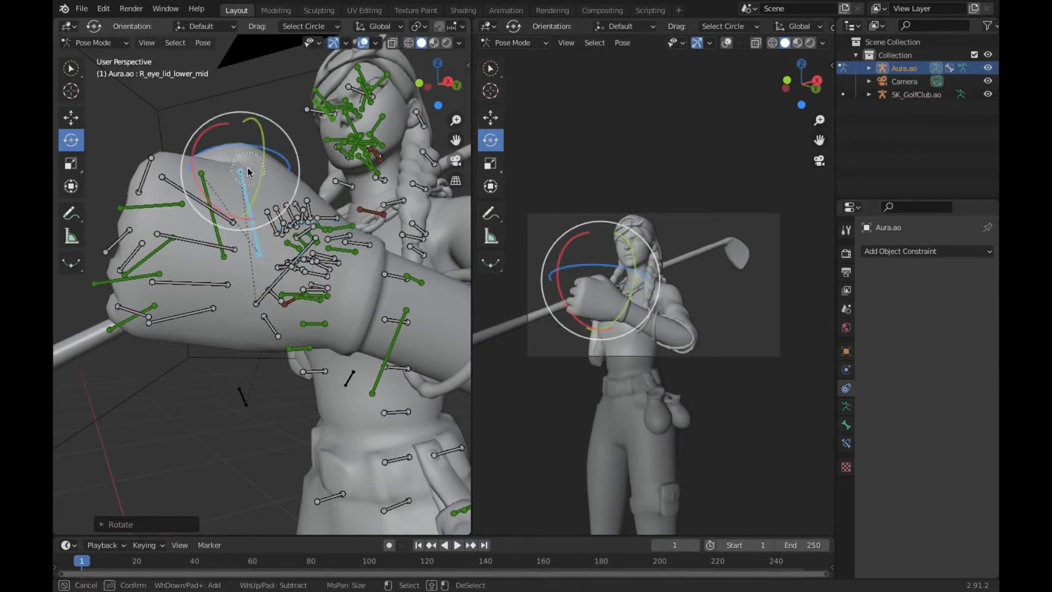
{"action": "left_click_drag", "start_coordinate": [217, 136], "coordinate": [234, 116]}
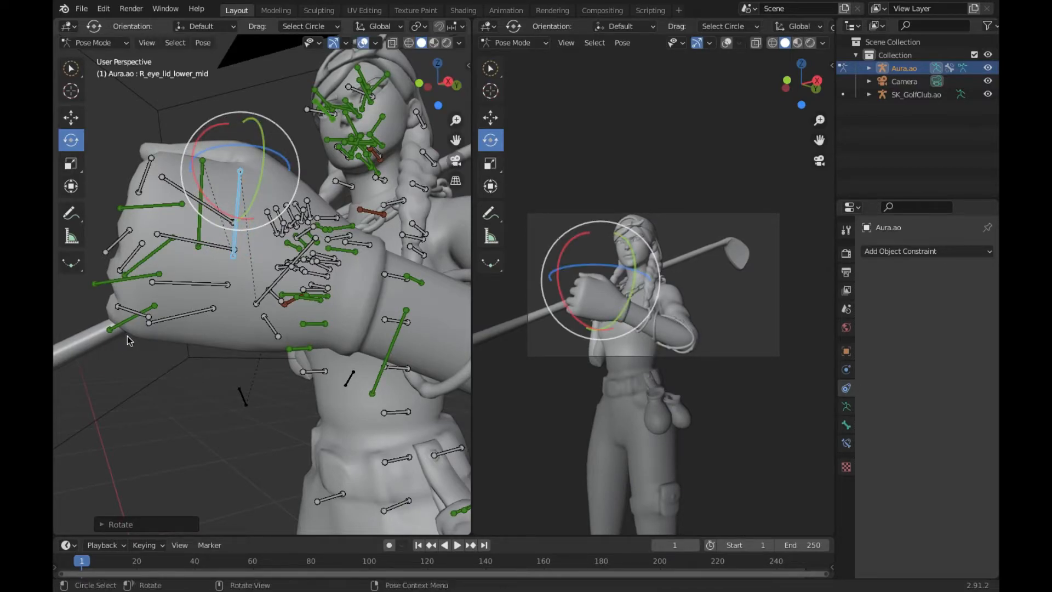
Rotate the lower finger bones of the left fist to close the grip, and clear the bone selection
{"action": "left_click", "coordinate": [190, 318]}
{"action": "mouse_move", "coordinate": [175, 311]}
{"action": "left_mouse_down"}
{"action": "mouse_move", "coordinate": [169, 321]}
{"action": "mouse_move", "coordinate": [173, 303]}
{"action": "left_mouse_up"}
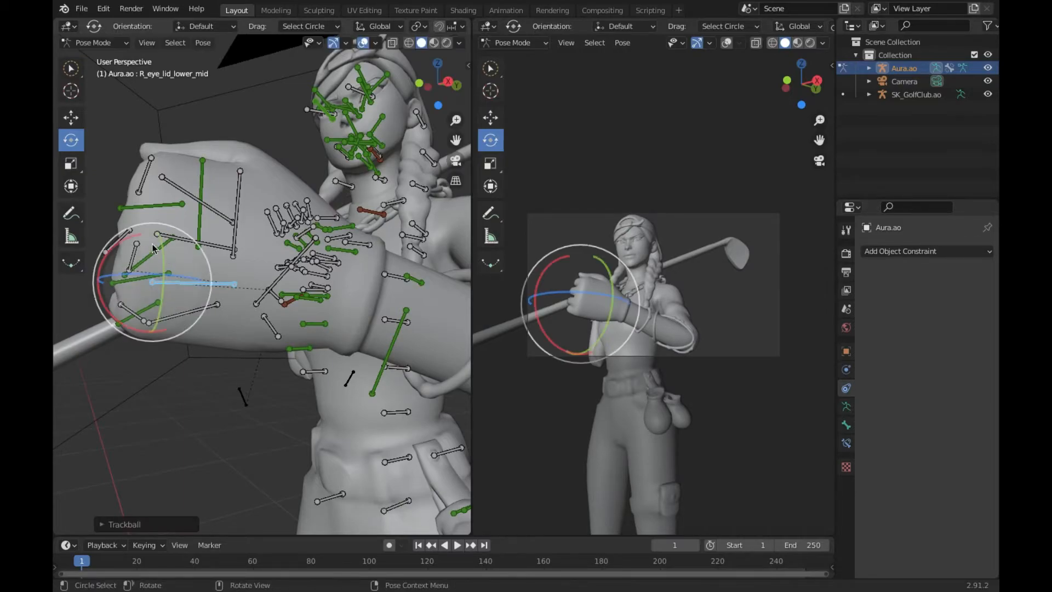
{"action": "left_click_drag", "start_coordinate": [156, 248], "coordinate": [137, 264]}
{"action": "left_click", "coordinate": [201, 399]}
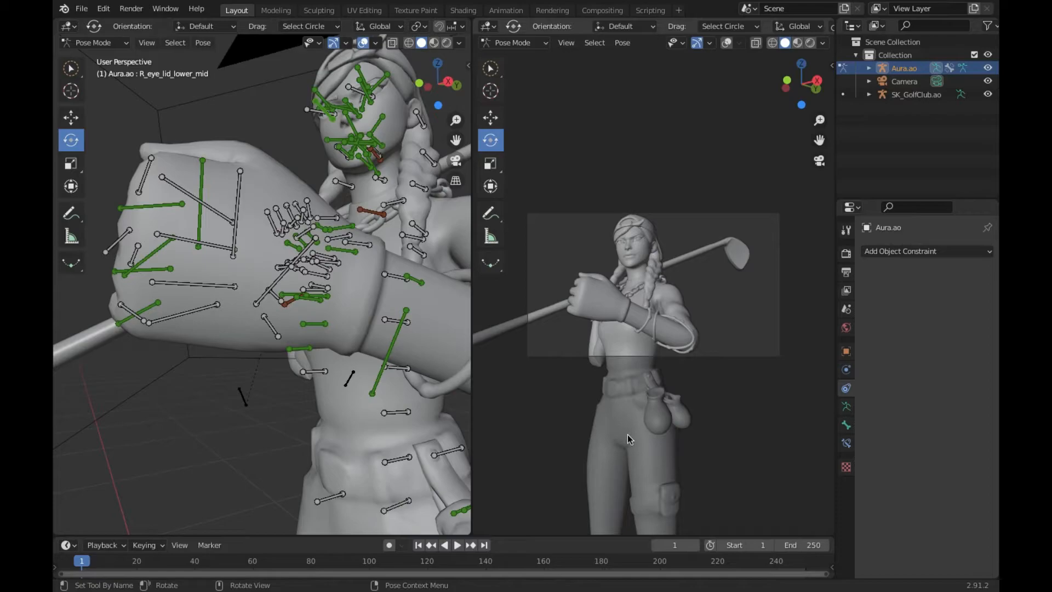
Fly the scene camera slightly to refine the framing of the upper body, fist and golf club
{"action": "scroll", "coordinate": [624, 406], "scroll_direction": "up", "scroll_amount": 6}
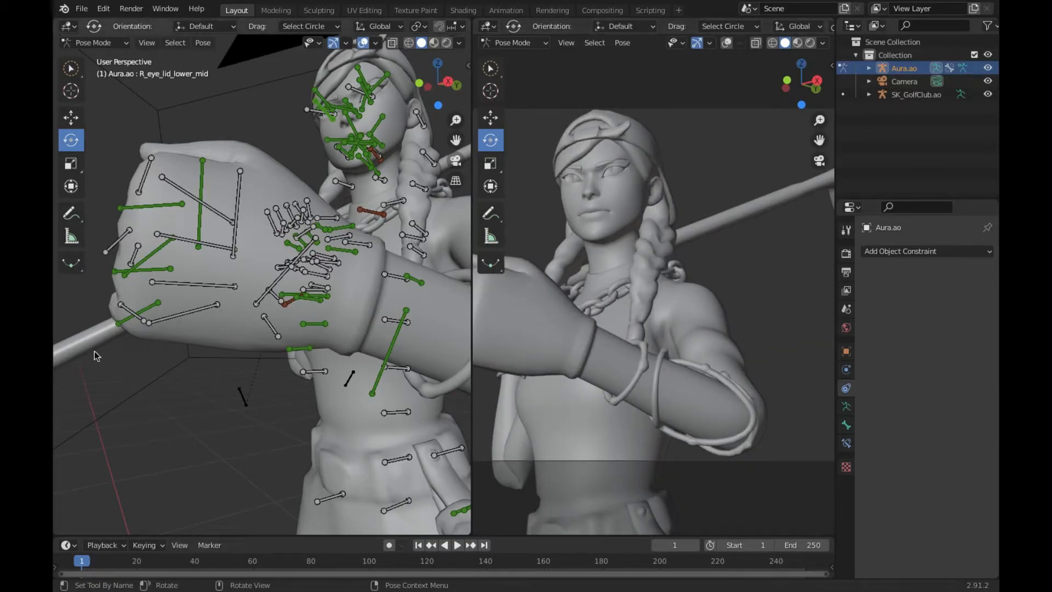
{"action": "scroll", "coordinate": [695, 353], "scroll_direction": "down", "scroll_amount": 6}
{"action": "key", "text": "shift+grave"}
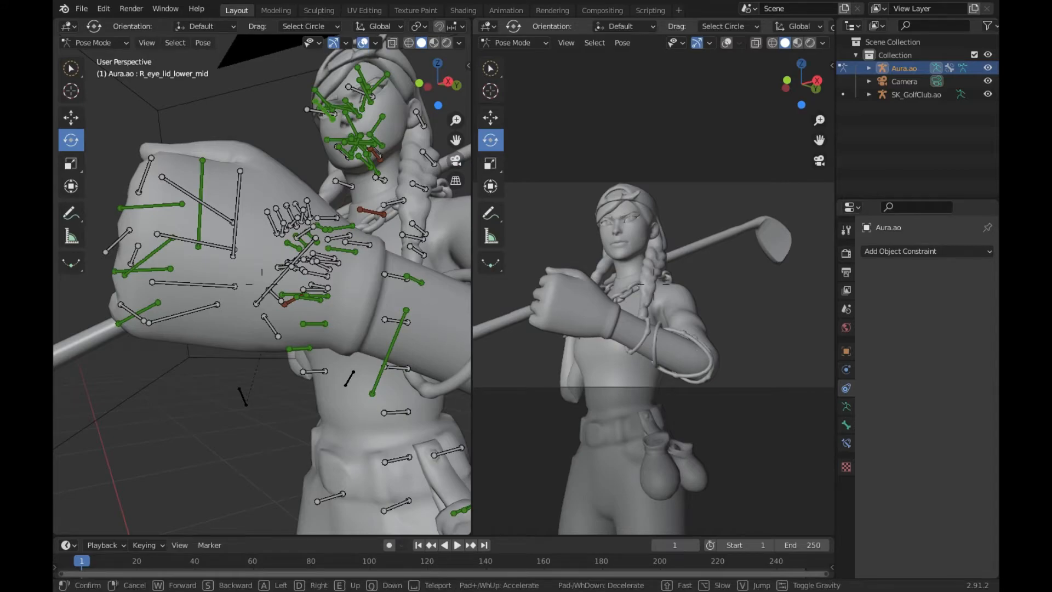
{"action": "key", "text": "w"}
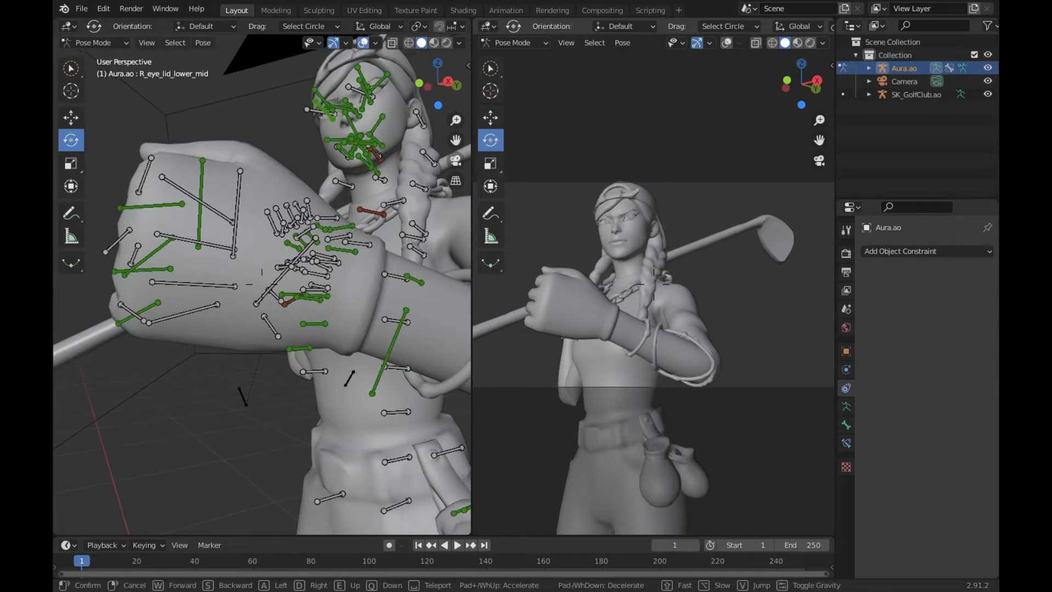
{"action": "left_click", "coordinate": [616, 206]}
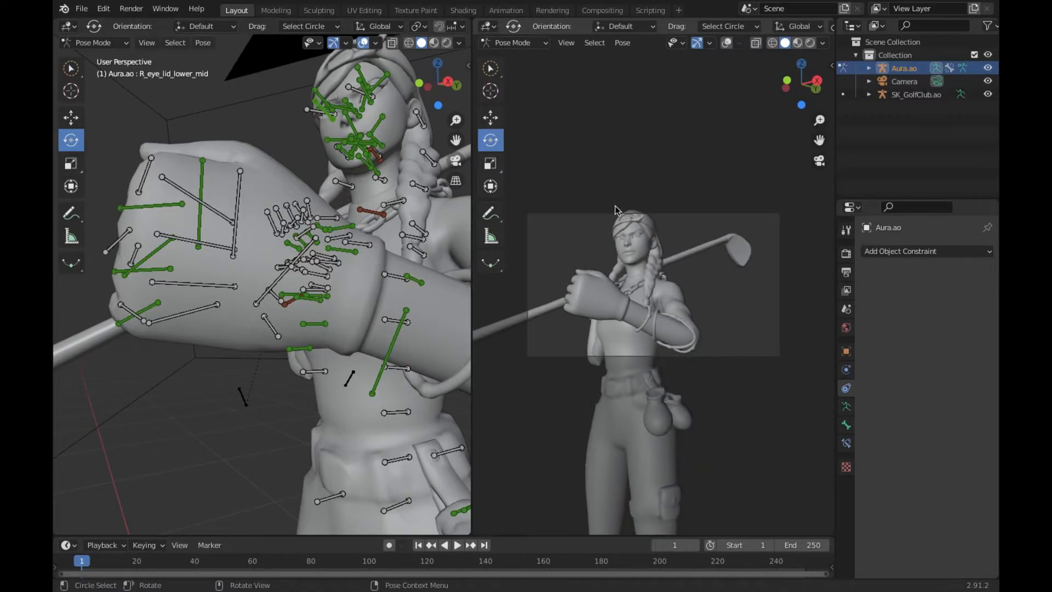
Rotate the left upper arm to lower the fist and uncover the hand holding the club
{"action": "key", "text": "shift+grave"}
{"action": "key", "text": "s"}
{"action": "key", "text": "w"}
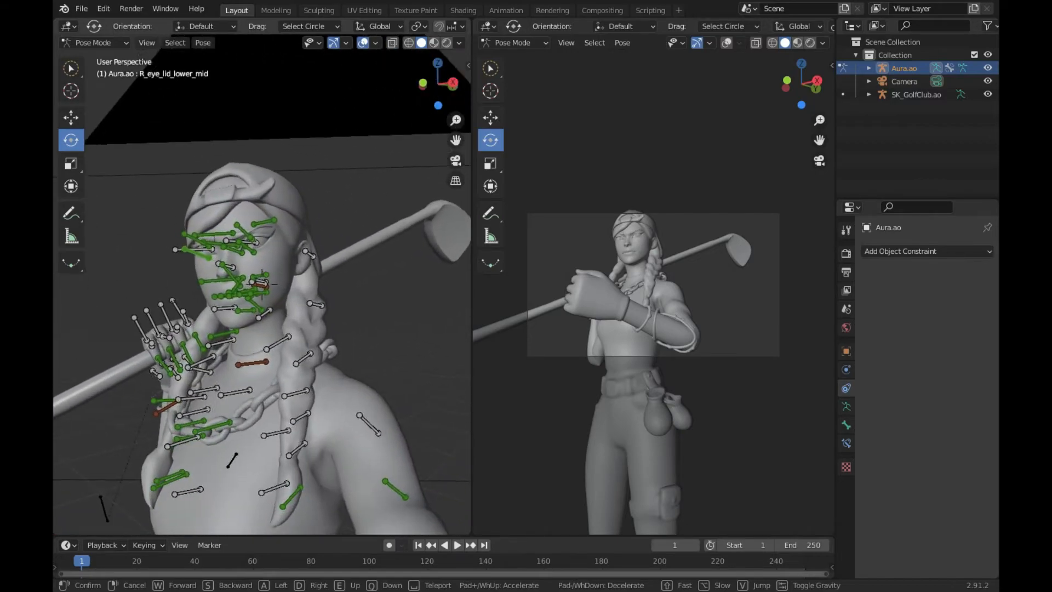
{"action": "key", "text": "s"}
{"action": "left_click", "coordinate": [261, 285]}
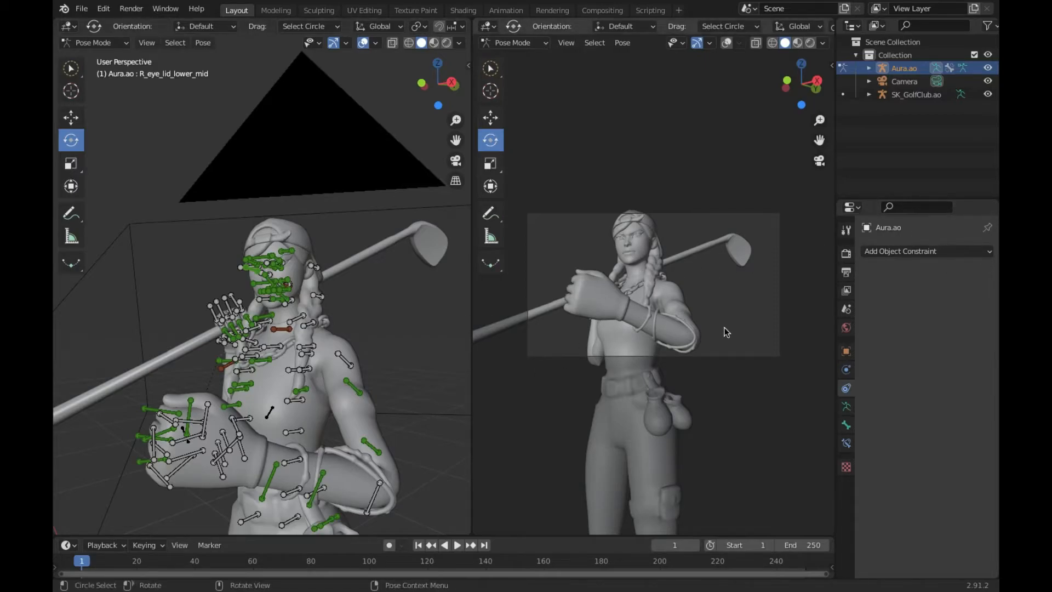
{"action": "left_click", "coordinate": [345, 356]}
{"action": "left_click_drag", "start_coordinate": [347, 353], "coordinate": [366, 363]}
Rotate the right arm's pose near the gripping hand to tilt the golf club more steeply
{"action": "key", "text": "shift+grave"}
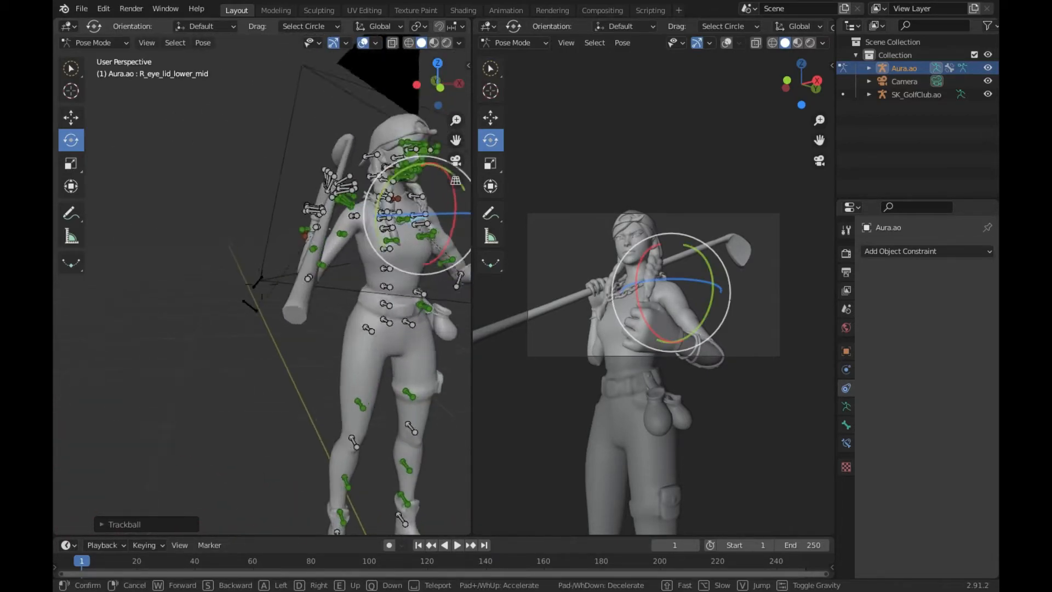
{"action": "key", "text": "w"}
{"action": "left_click", "coordinate": [235, 303]}
{"action": "left_click", "coordinate": [235, 303]}
{"action": "left_click_drag", "start_coordinate": [237, 302], "coordinate": [257, 313]}
{"action": "key", "text": "shift+grave"}
{"action": "key", "text": "w"}
{"action": "key", "text": "s"}
{"action": "left_click", "coordinate": [262, 284]}
{"action": "left_click", "coordinate": [282, 330]}
{"action": "key", "text": "r"}
{"action": "key", "text": "r"}
{"action": "key", "text": "Escape"}
Select the right hand bone and rotate it freely so the golf club lies flatter across the shoulder
{"action": "left_click", "coordinate": [250, 299]}
{"action": "left_click", "coordinate": [245, 296]}
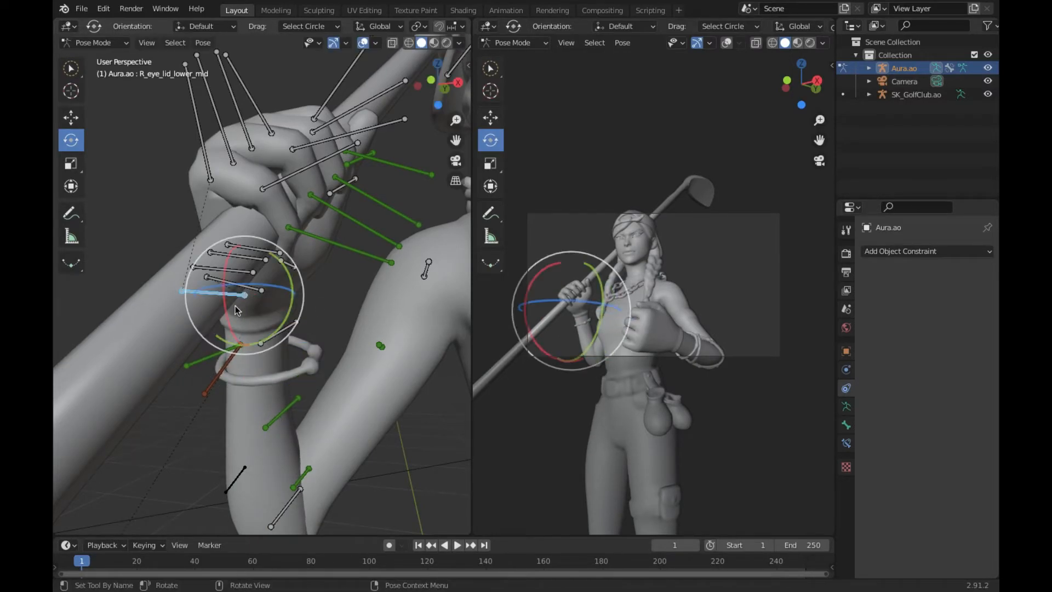
{"action": "left_click_drag", "start_coordinate": [263, 307], "coordinate": [252, 297]}
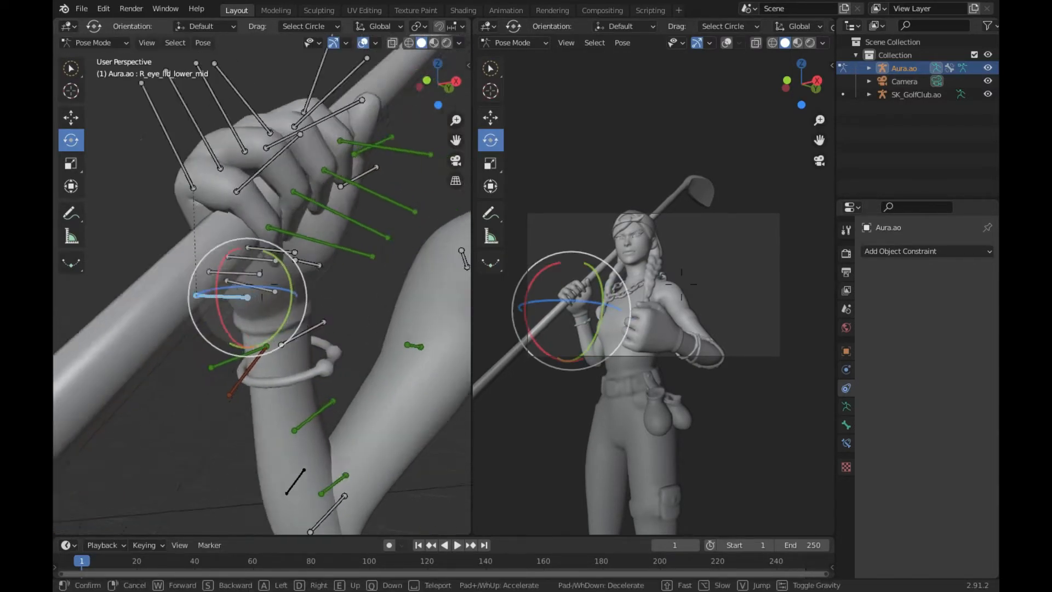
{"action": "left_click", "coordinate": [274, 305]}
{"action": "left_click", "coordinate": [202, 295]}
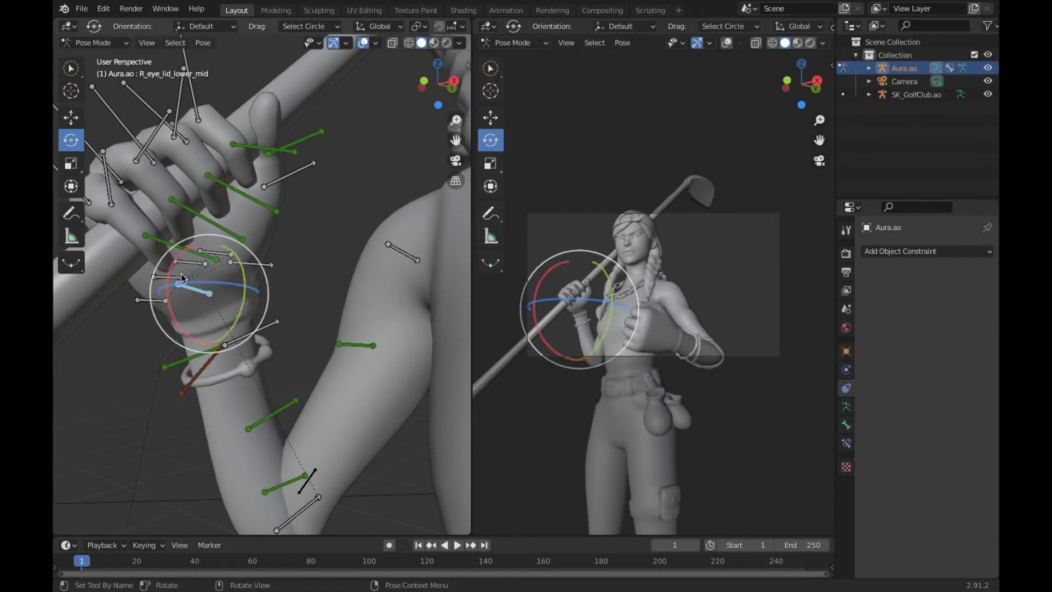
{"action": "left_click_drag", "start_coordinate": [211, 248], "coordinate": [223, 288]}
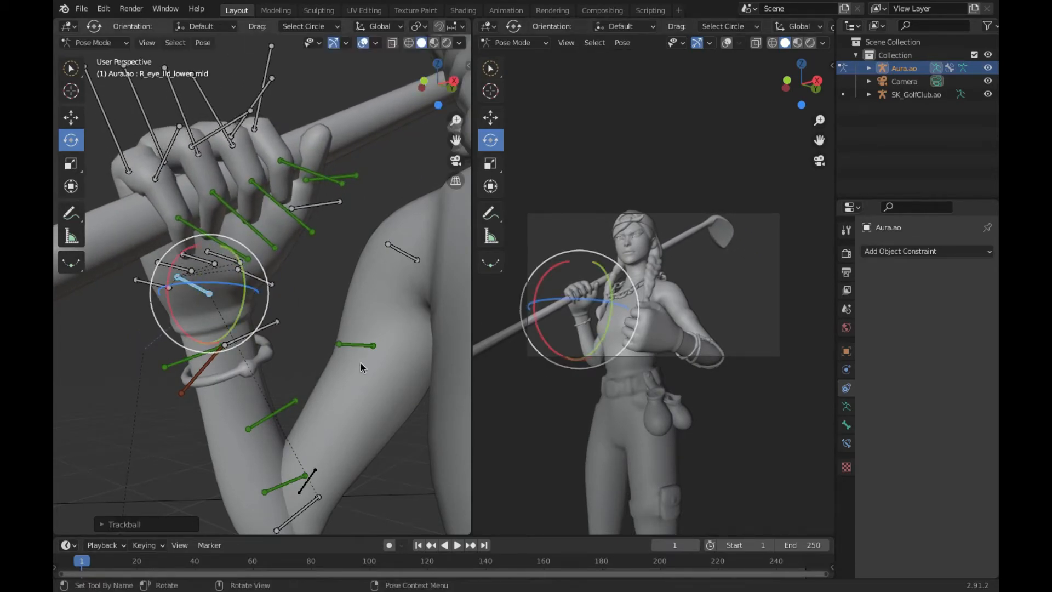
Rotate the left forearm freely to bring the fist in front of the chest
{"action": "scroll", "coordinate": [301, 425], "scroll_direction": "down", "scroll_amount": 5}
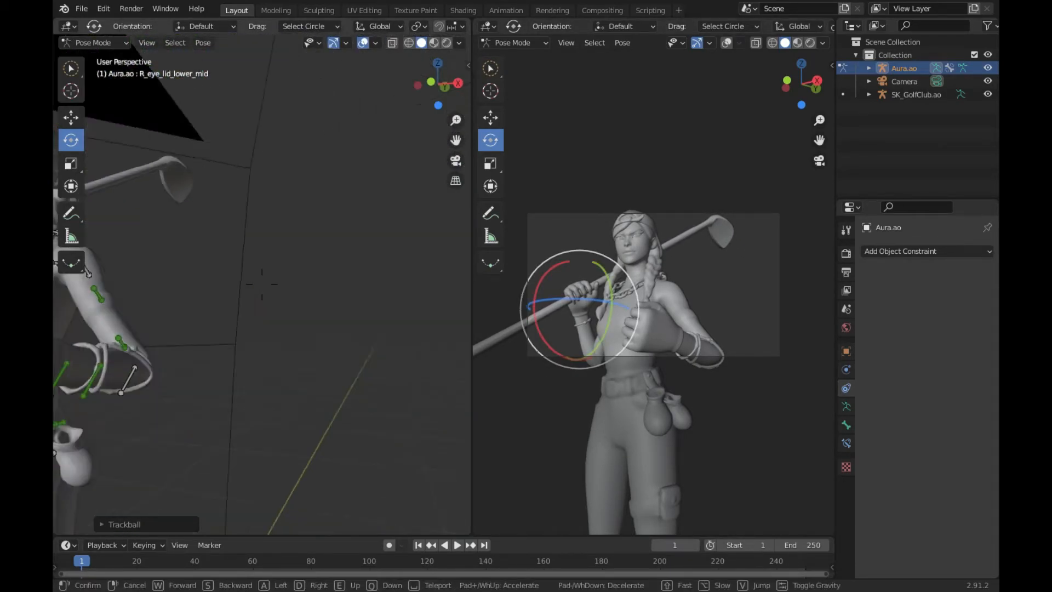
{"action": "left_click", "coordinate": [279, 300]}
{"action": "left_click_drag", "start_coordinate": [253, 282], "coordinate": [270, 244]}
{"action": "key", "text": "r"}
{"action": "key", "text": "r"}
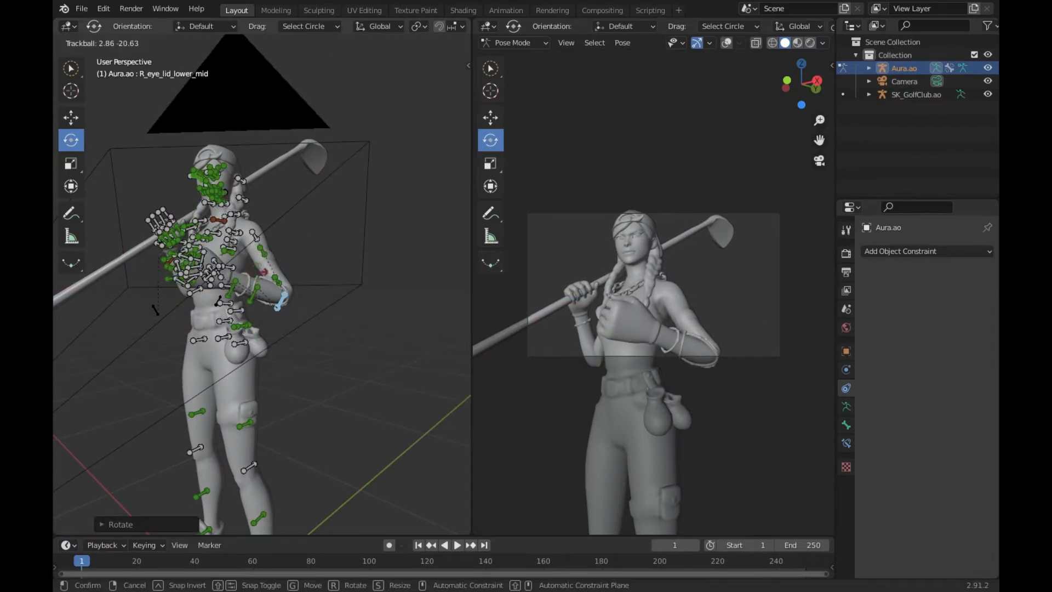
{"action": "left_click", "coordinate": [229, 350]}
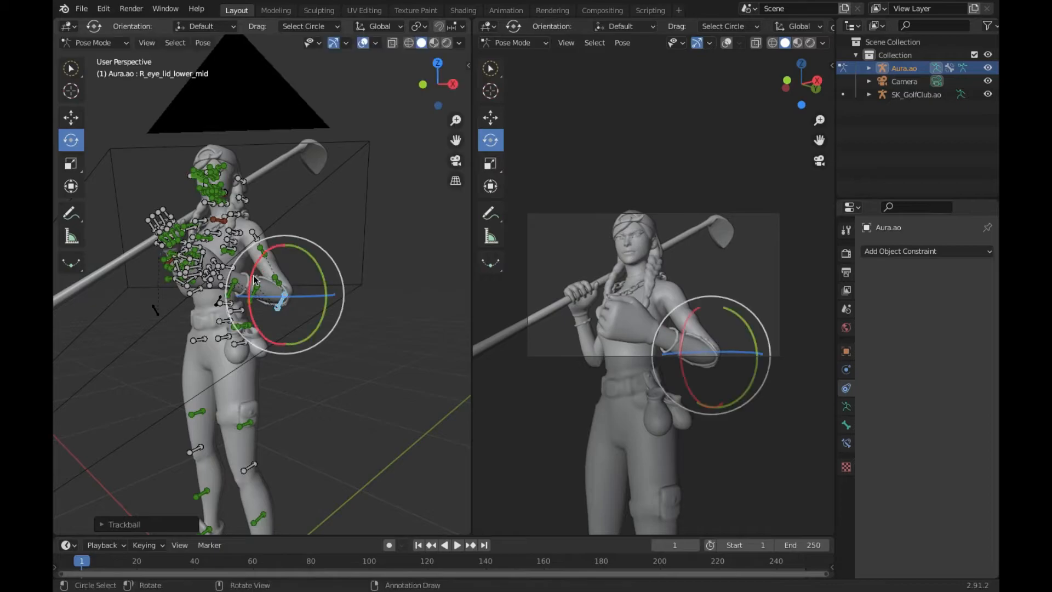
Check the arm and fist pose up close through the camera and from the front
{"action": "scroll", "coordinate": [643, 252], "scroll_direction": "up", "scroll_amount": 4}
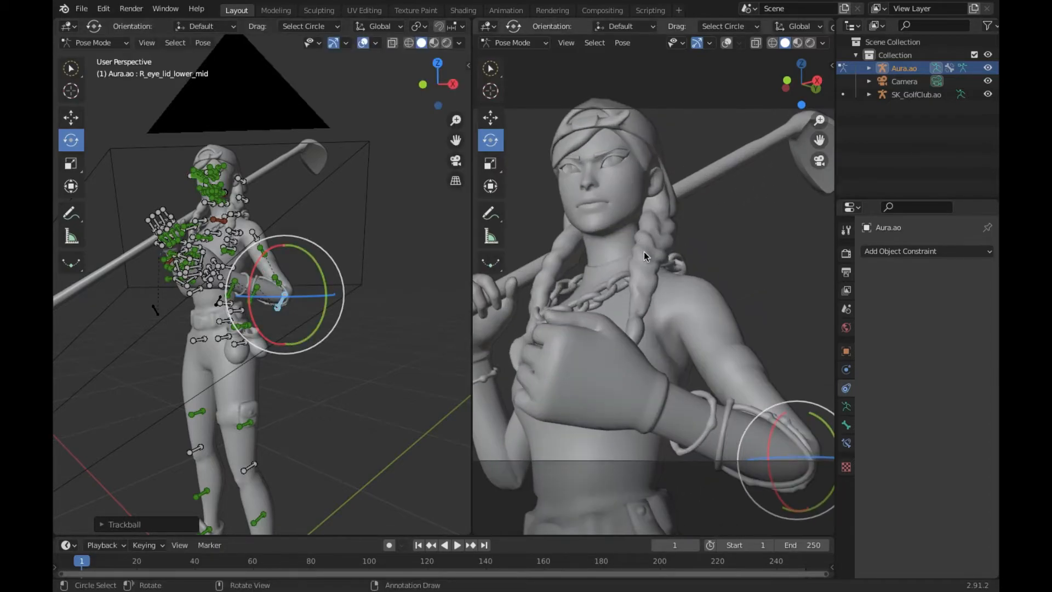
{"action": "scroll", "coordinate": [643, 251], "scroll_direction": "down", "scroll_amount": 2}
{"action": "key", "text": "shift+grave"}
{"action": "key", "text": "s"}
{"action": "key", "text": "w"}
{"action": "key", "text": "s"}
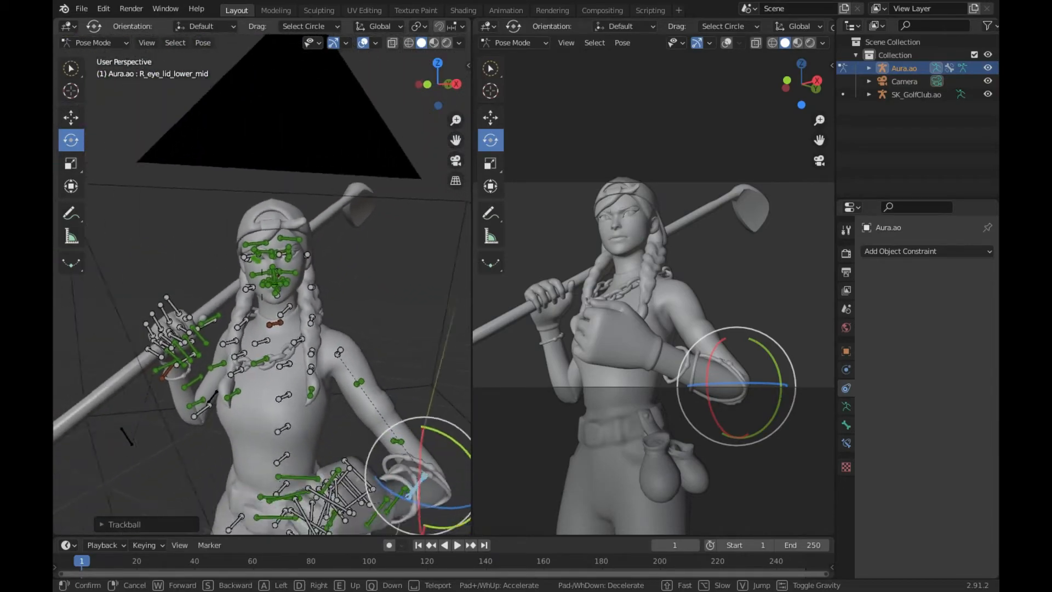
{"action": "key", "text": "Return"}
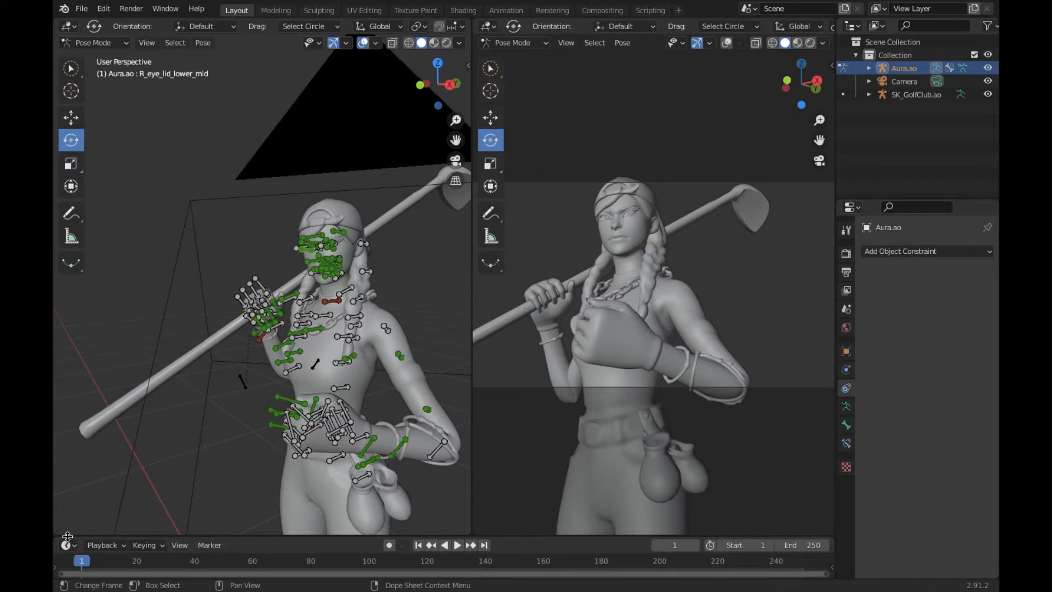
Enlarge the timeline area, turn it into a Shader Editor, and give it about half the window height
{"action": "left_click_drag", "start_coordinate": [67, 535], "coordinate": [80, 404]}
{"action": "left_click", "coordinate": [68, 415]}
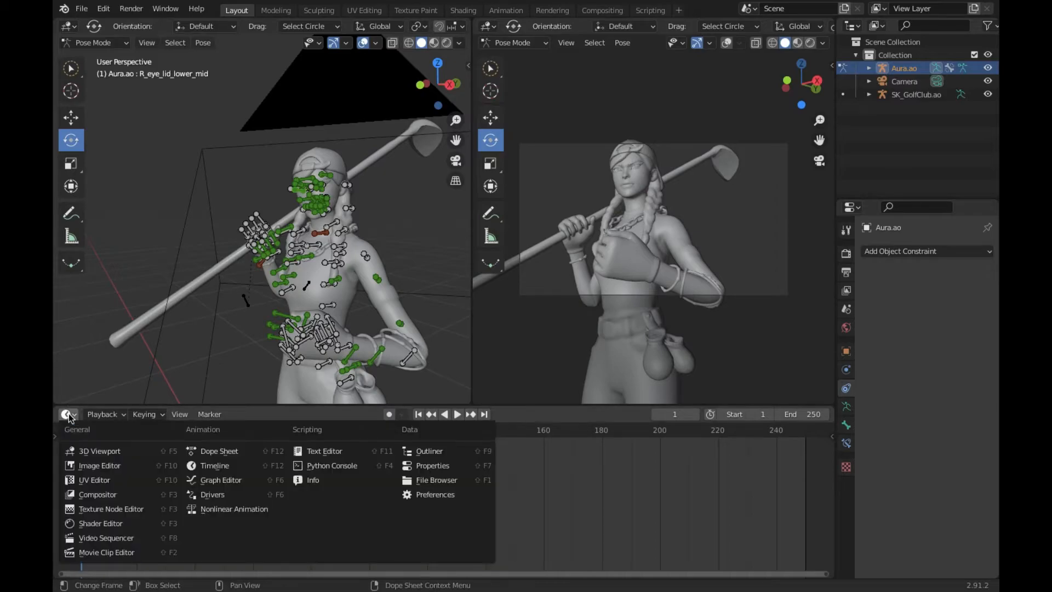
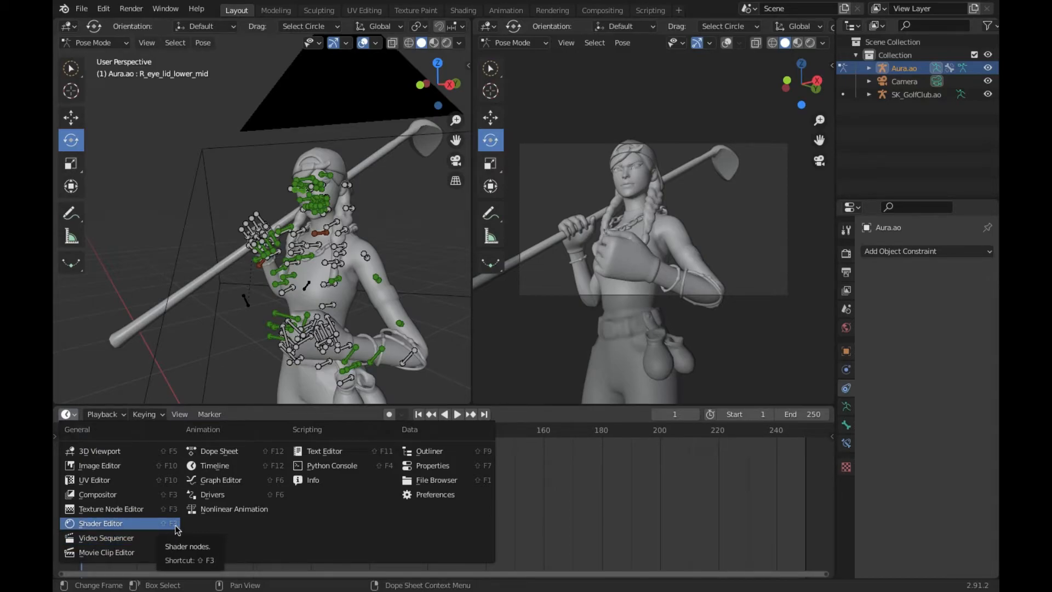
{"action": "left_click", "coordinate": [175, 526]}
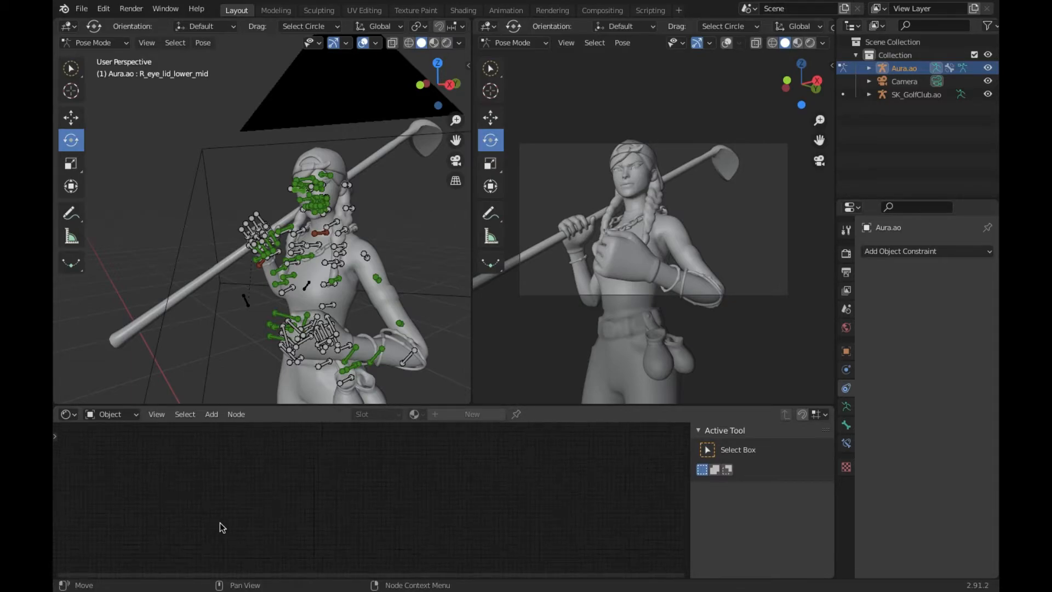
{"action": "left_click_drag", "start_coordinate": [223, 405], "coordinate": [236, 313]}
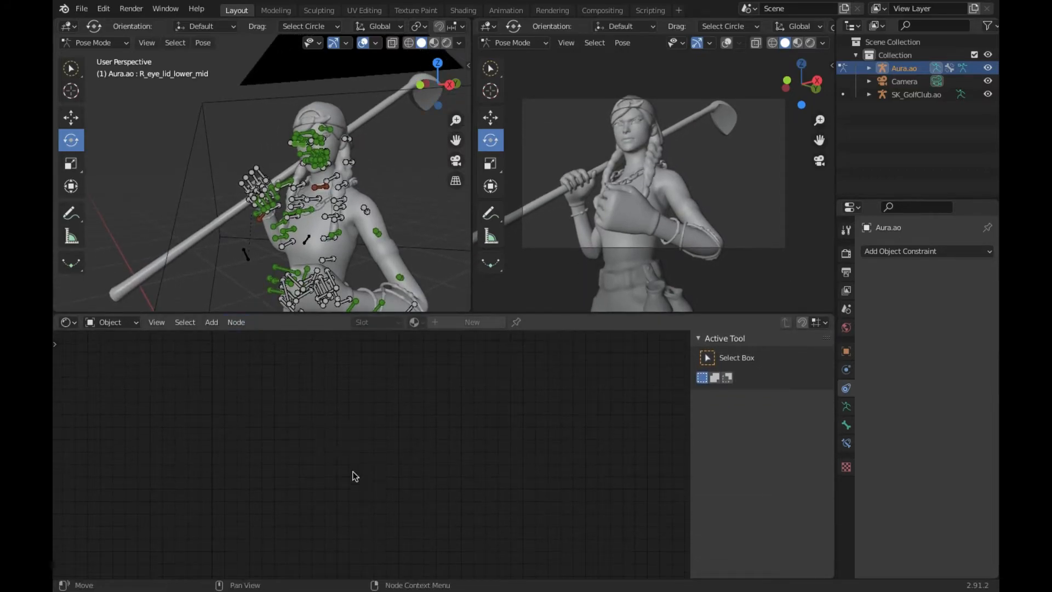
Switch the shader type to World, bring its nodes into view and shift the World Output node slightly
{"action": "left_click", "coordinate": [122, 327]}
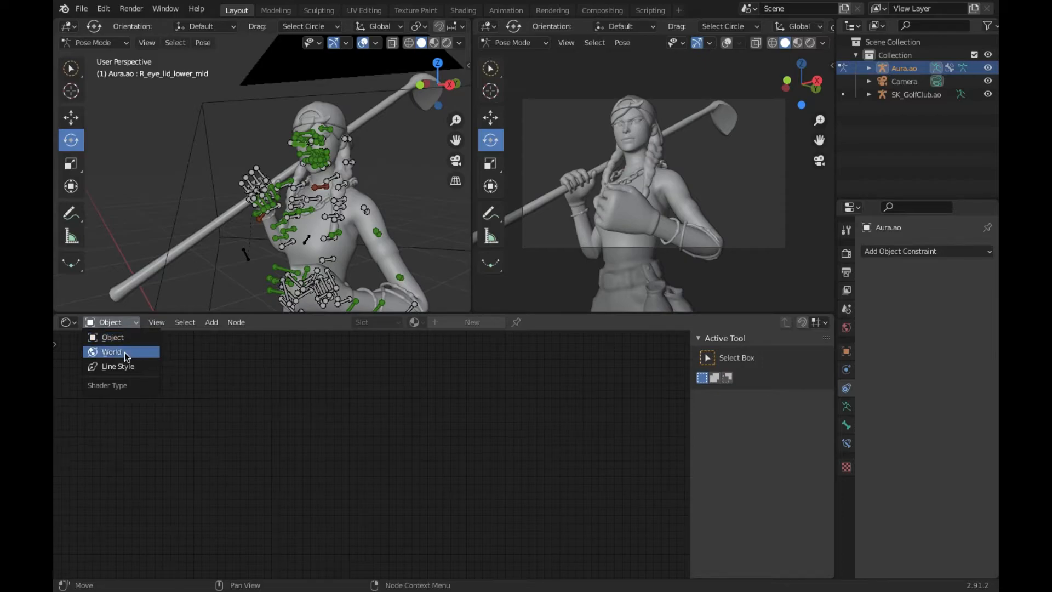
{"action": "left_click", "coordinate": [127, 357]}
{"action": "left_click_drag", "start_coordinate": [226, 392], "coordinate": [429, 524]}
{"action": "left_click", "coordinate": [403, 459]}
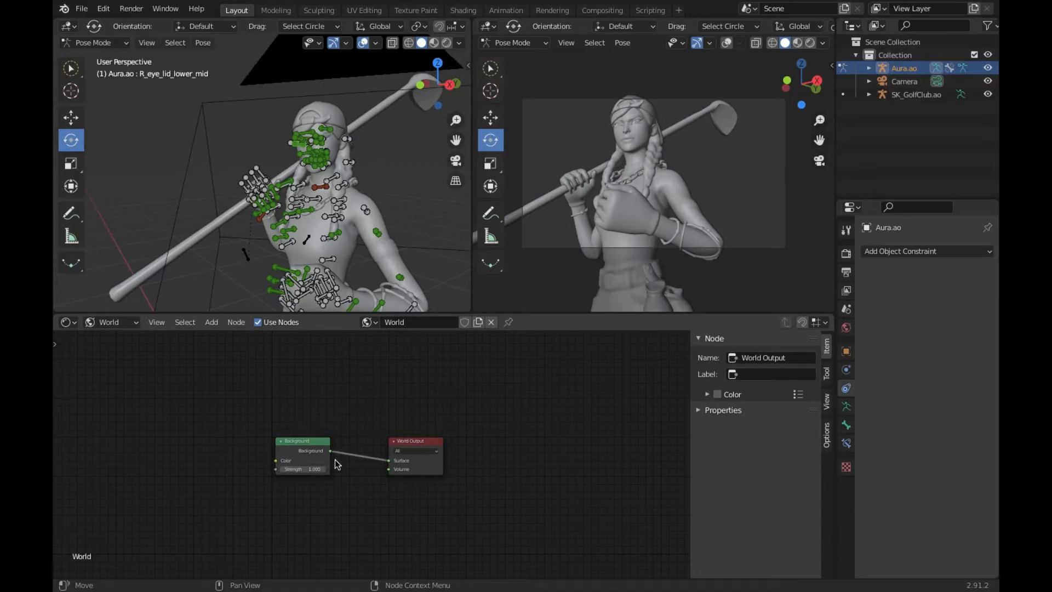
{"action": "left_click", "coordinate": [404, 452]}
{"action": "mouse_move", "coordinate": [427, 468]}
{"action": "left_mouse_down"}
{"action": "mouse_move", "coordinate": [423, 481]}
{"action": "mouse_move", "coordinate": [433, 470]}
{"action": "left_mouse_up"}
{"action": "left_click", "coordinate": [417, 480]}
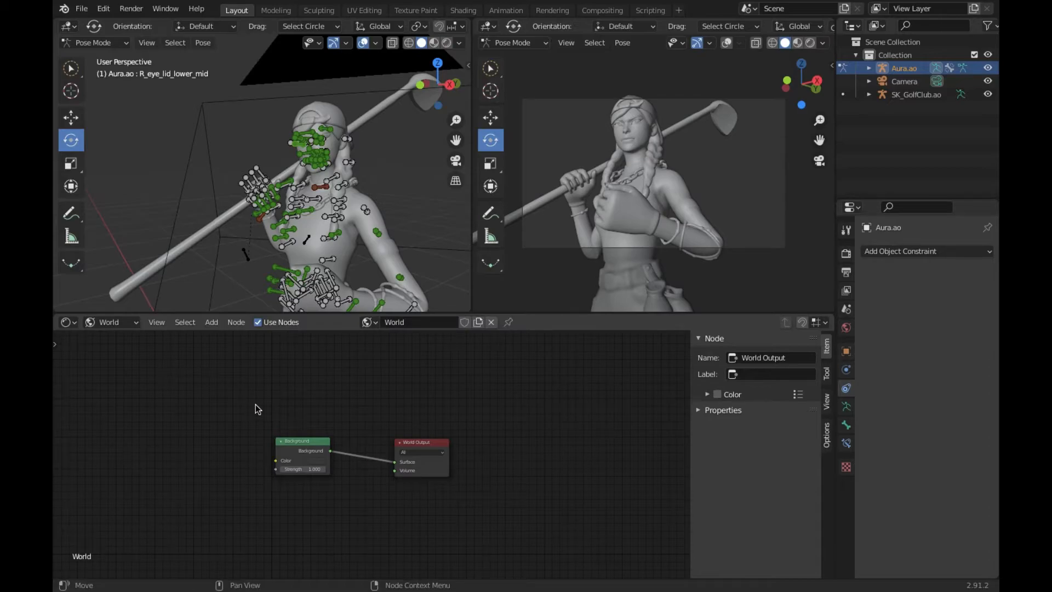
Add an Environment Texture node and place it before the Background node in the world shader
{"action": "left_click", "coordinate": [212, 322]}
{"action": "mouse_move", "coordinate": [225, 383]}
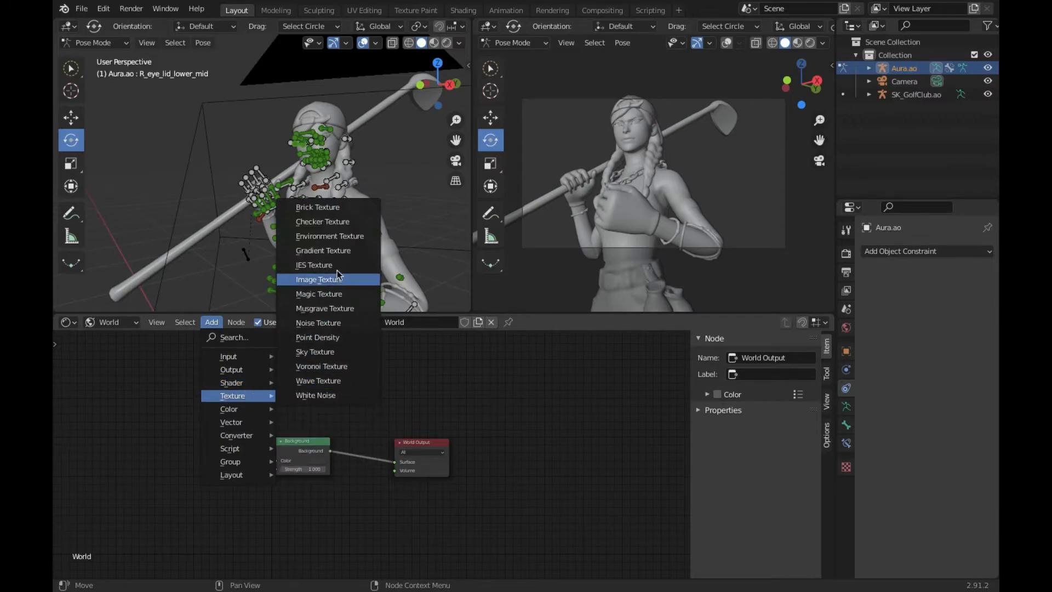
{"action": "left_click", "coordinate": [345, 236]}
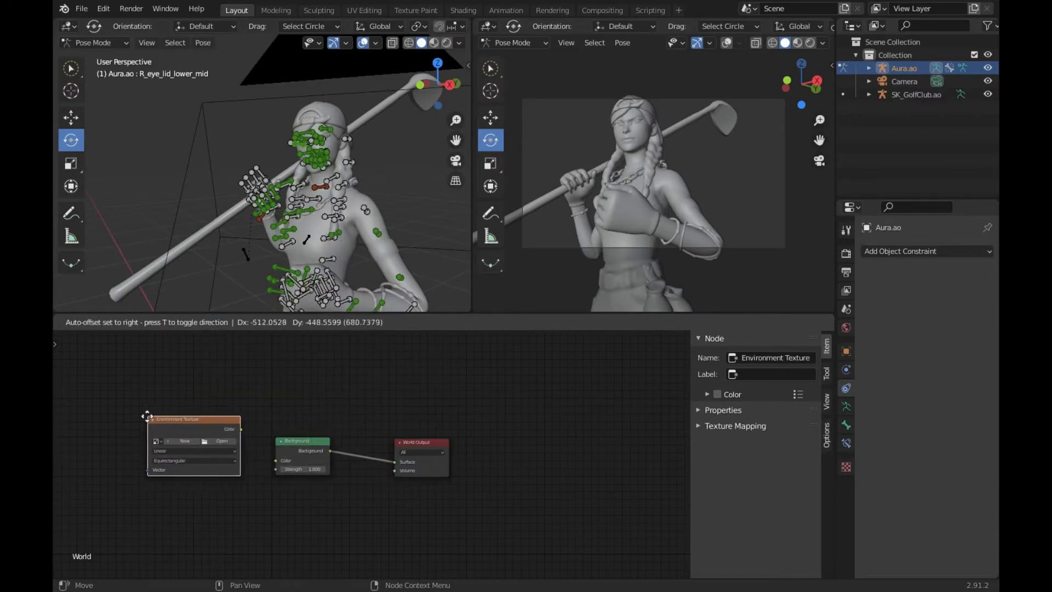
{"action": "left_click", "coordinate": [129, 396]}
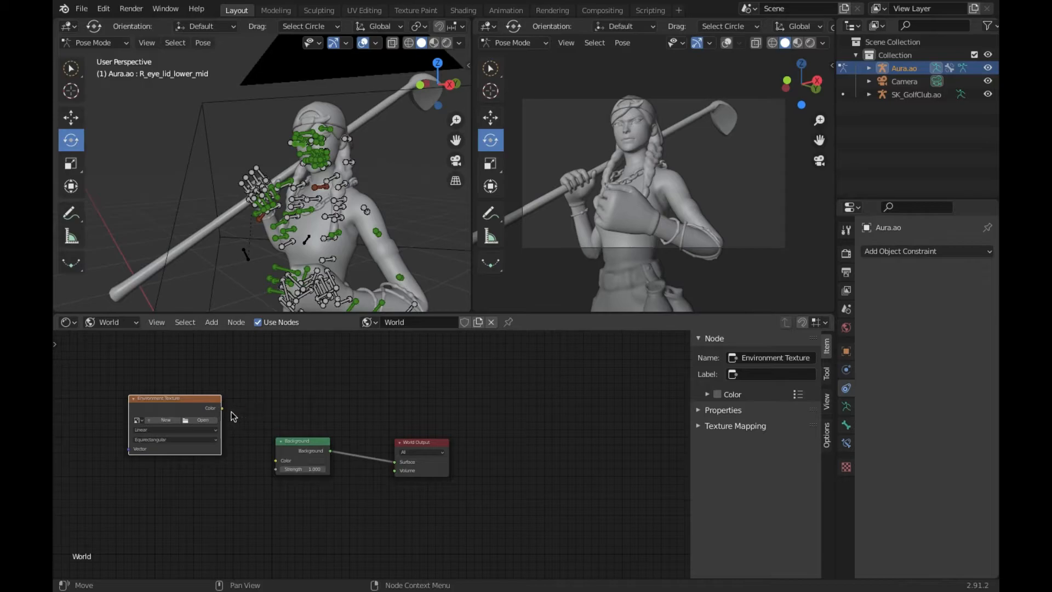
{"action": "left_click_drag", "start_coordinate": [222, 409], "coordinate": [247, 403]}
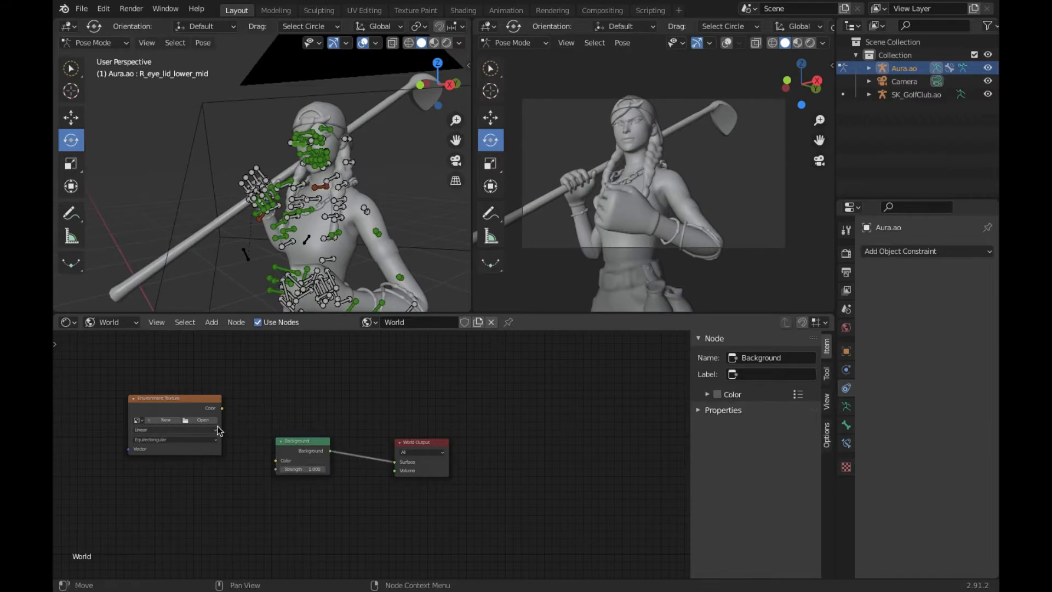
Load Approaching Storm.hdr from the HDRIs folder into the Environment Texture node and link its Color output to the Background Color
{"action": "scroll", "coordinate": [204, 424], "scroll_direction": "up", "scroll_amount": 1}
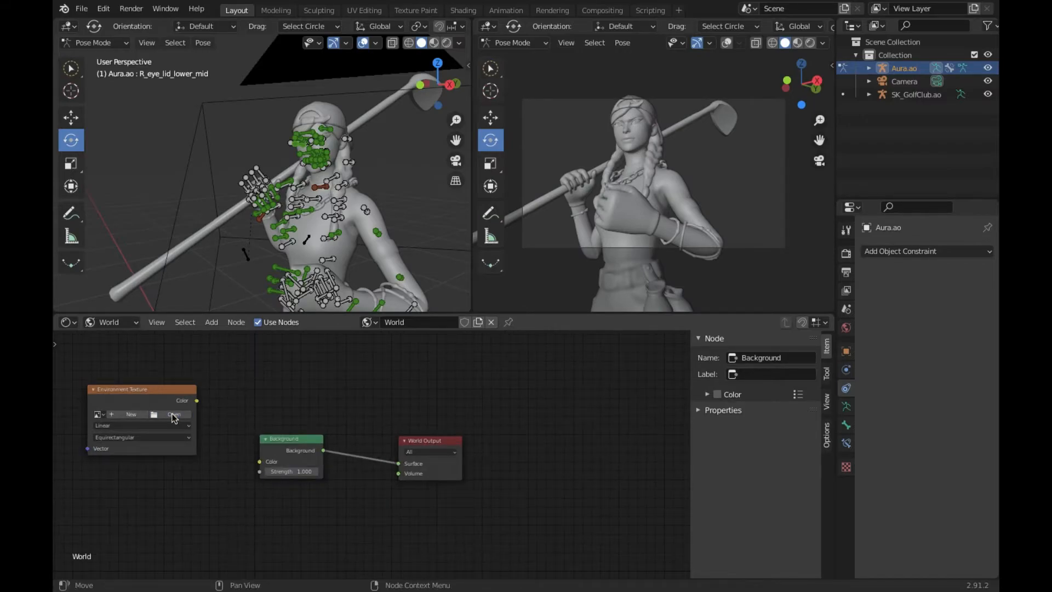
{"action": "left_click", "coordinate": [183, 415]}
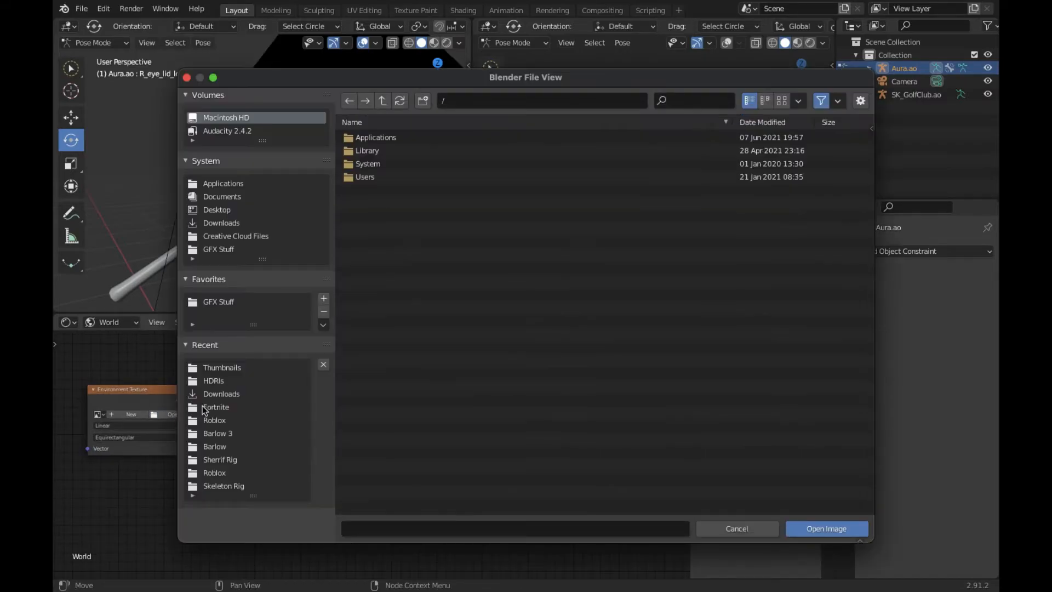
{"action": "left_click", "coordinate": [219, 379]}
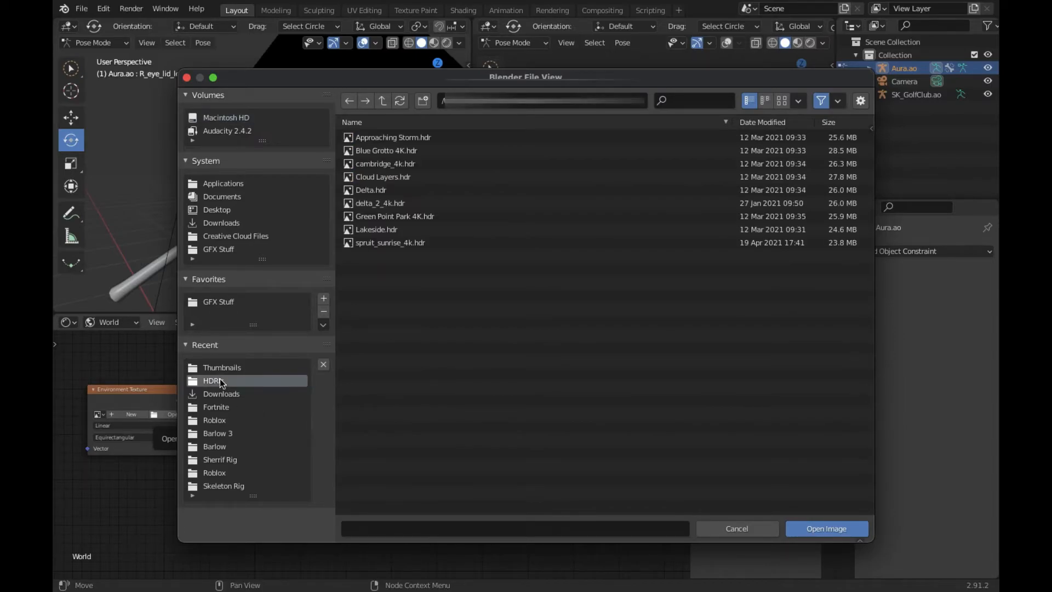
{"action": "double_click", "coordinate": [379, 137]}
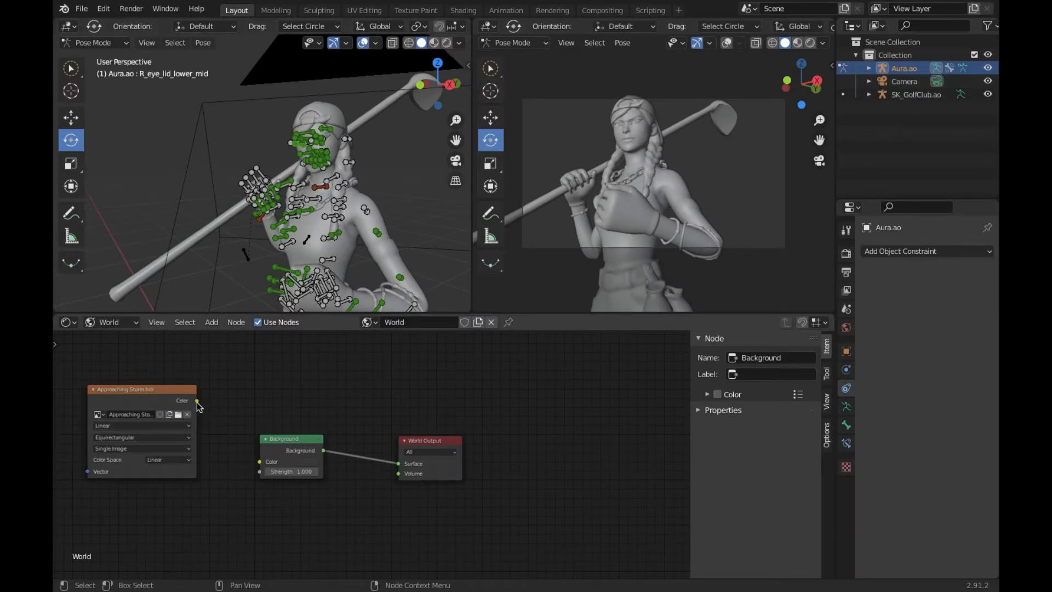
{"action": "left_click_drag", "start_coordinate": [196, 400], "coordinate": [259, 461]}
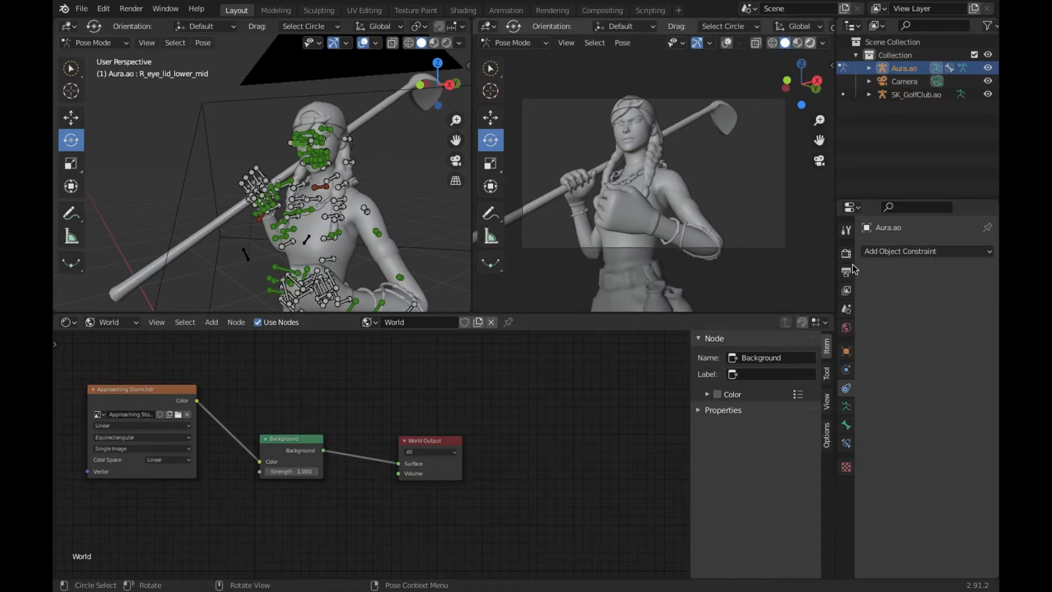
Show the camera view in rendered shading and set the render engine to Cycles with 64 render samples
{"action": "key", "text": "shift+z"}
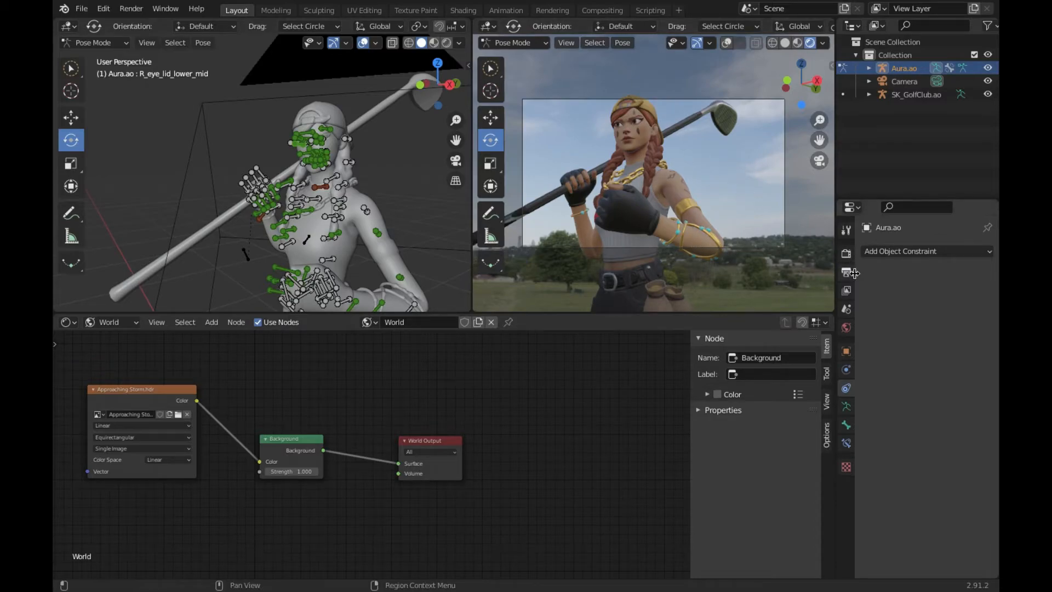
{"action": "left_click", "coordinate": [846, 253]}
{"action": "left_click", "coordinate": [950, 252]}
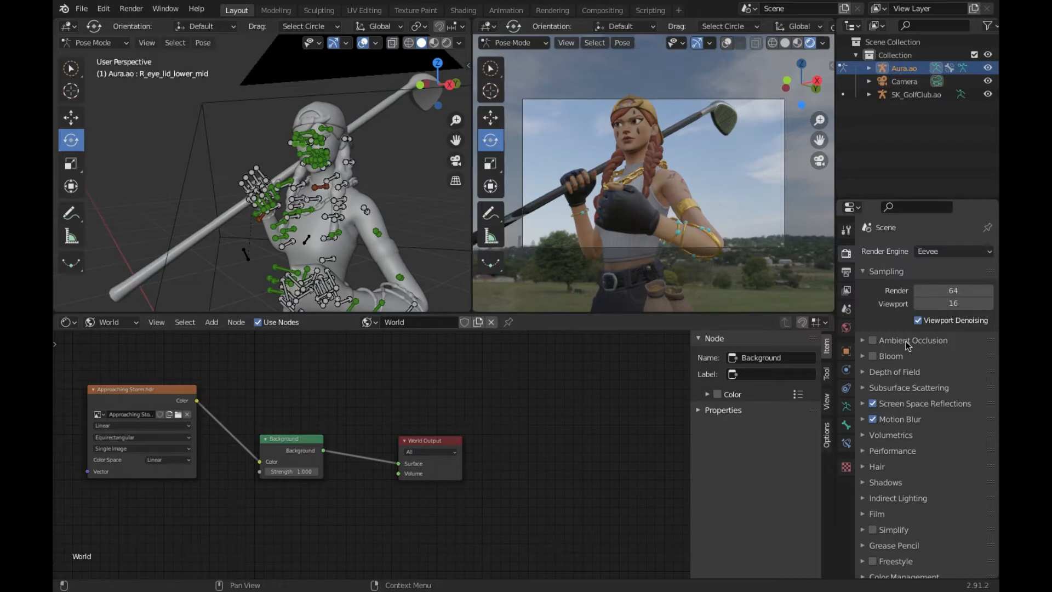
{"action": "left_click", "coordinate": [925, 252]}
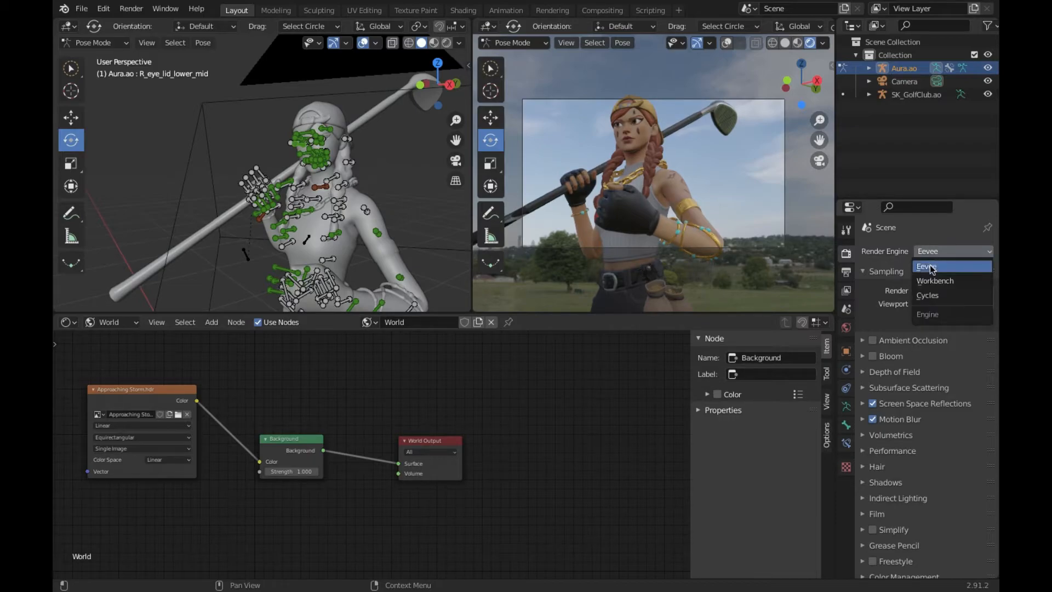
{"action": "left_click", "coordinate": [931, 299]}
{"action": "left_click", "coordinate": [952, 354]}
{"action": "type", "text": "64"}
{"action": "key", "text": "Return"}
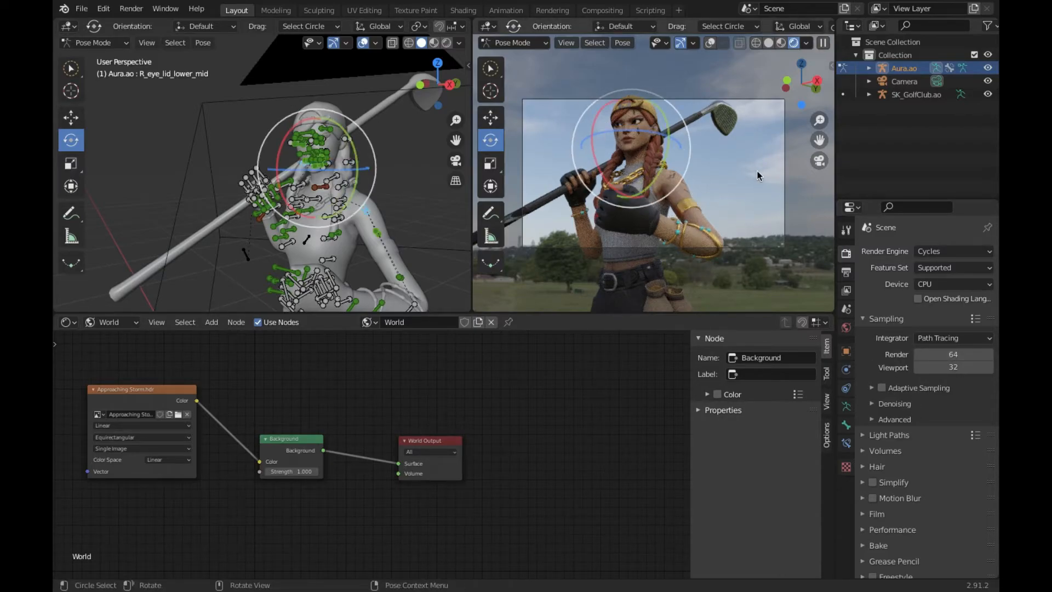
Switch to Object Mode and enable render denoising with OpenImageDenoise
{"action": "left_click", "coordinate": [95, 47]}
{"action": "left_click", "coordinate": [87, 61]}
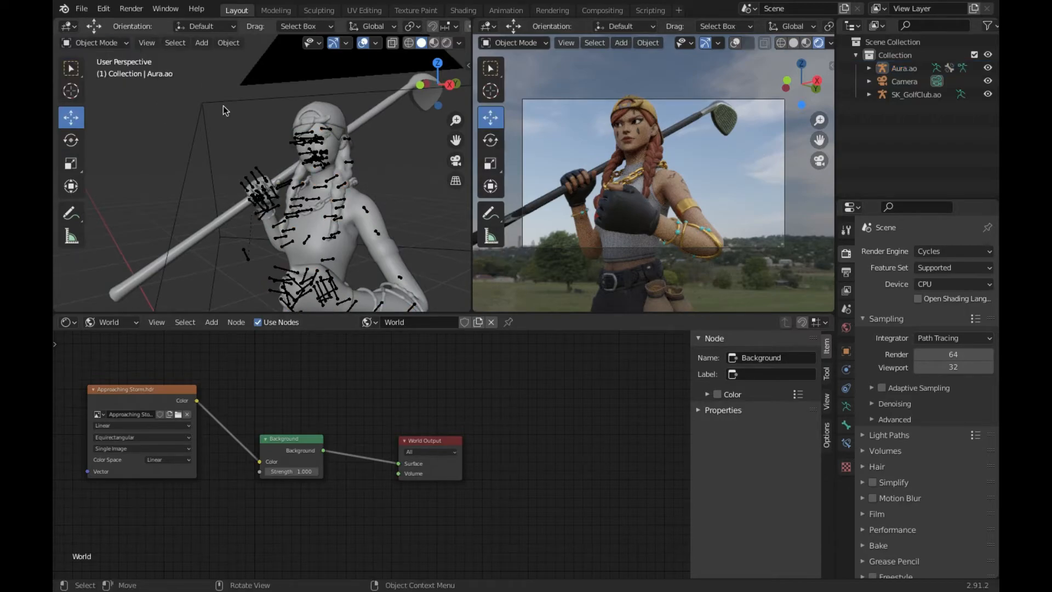
{"action": "left_click", "coordinate": [903, 402]}
{"action": "left_click", "coordinate": [917, 424]}
{"action": "left_click", "coordinate": [958, 422]}
{"action": "left_click", "coordinate": [950, 451]}
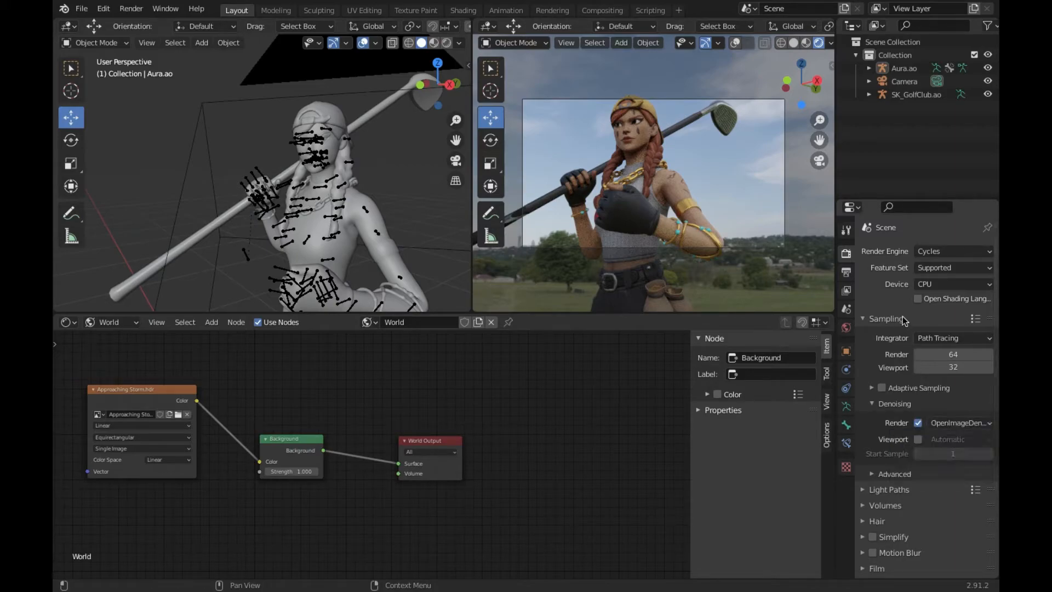
{"action": "left_click", "coordinate": [903, 319]}
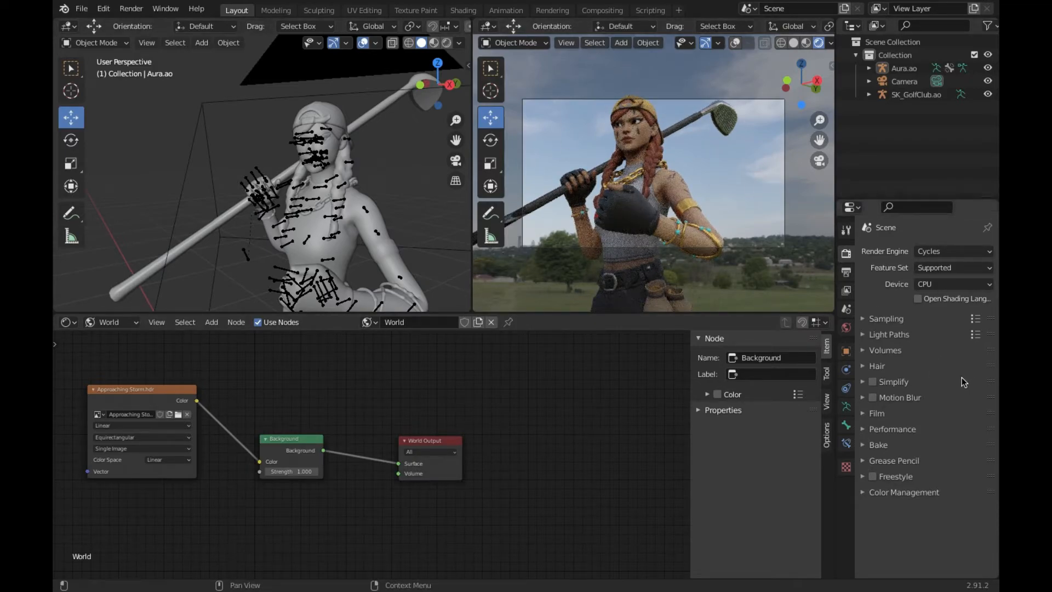
Shrink the shader editor to enlarge both 3D views and set the color management look to Very High Contrast
{"action": "left_click_drag", "start_coordinate": [605, 314], "coordinate": [597, 504]}
{"action": "left_click_drag", "start_coordinate": [599, 529], "coordinate": [599, 534]}
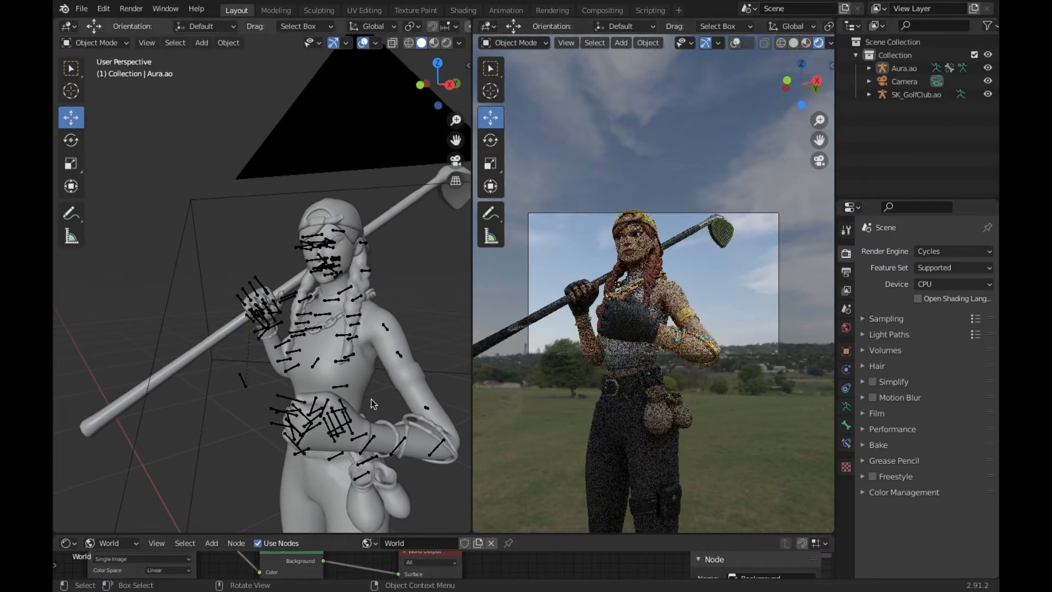
{"action": "left_click", "coordinate": [895, 492]}
{"action": "scroll", "coordinate": [909, 495], "scroll_direction": "down", "scroll_amount": 2}
{"action": "left_click", "coordinate": [928, 504]}
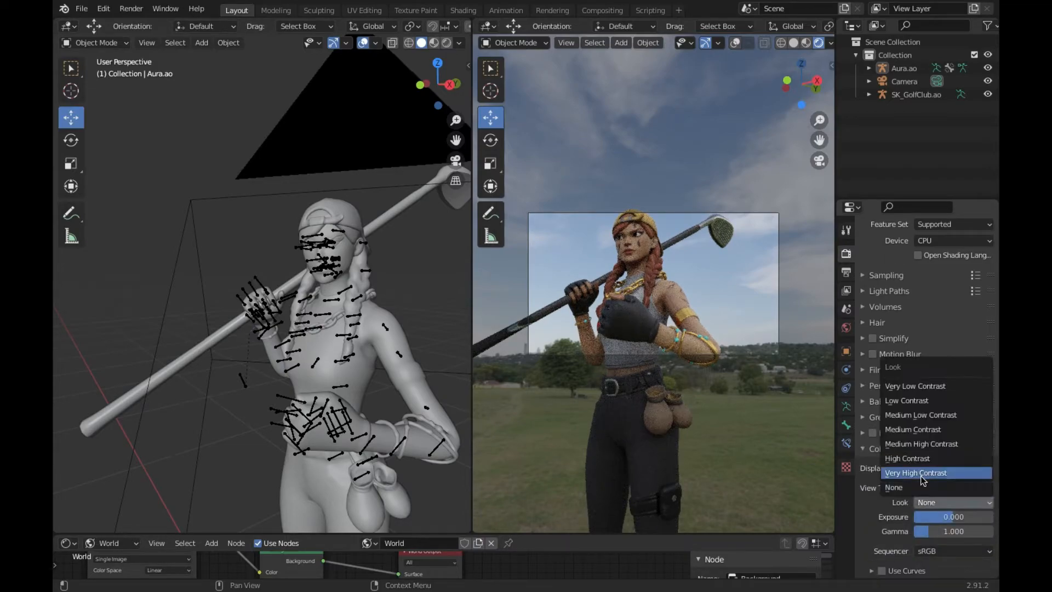
{"action": "key", "text": "Return"}
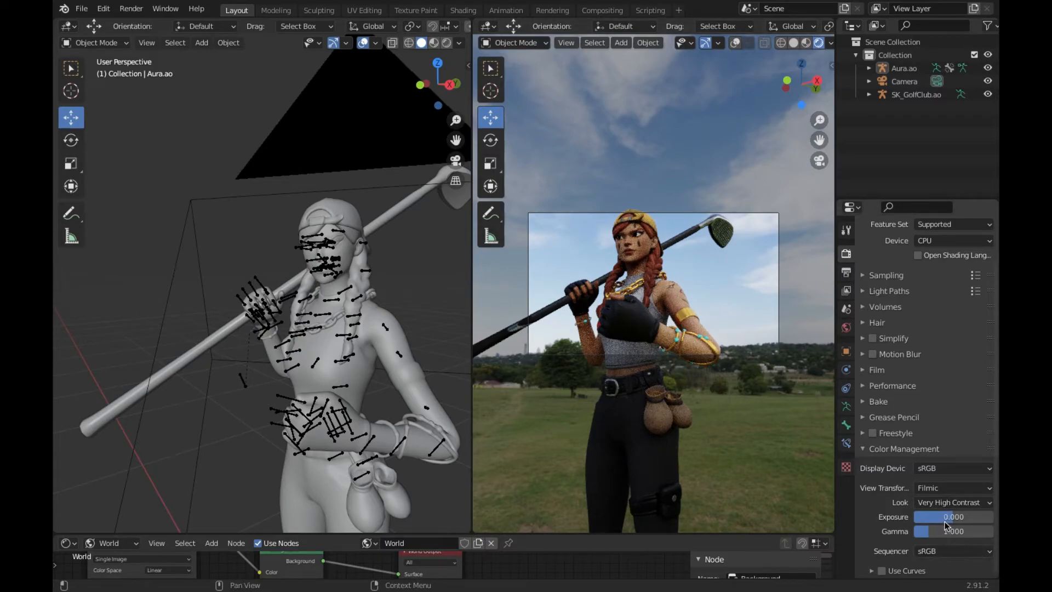
Try the High Contrast look for comparison and return to Very High Contrast
{"action": "left_click", "coordinate": [947, 502]}
{"action": "left_click", "coordinate": [924, 461]}
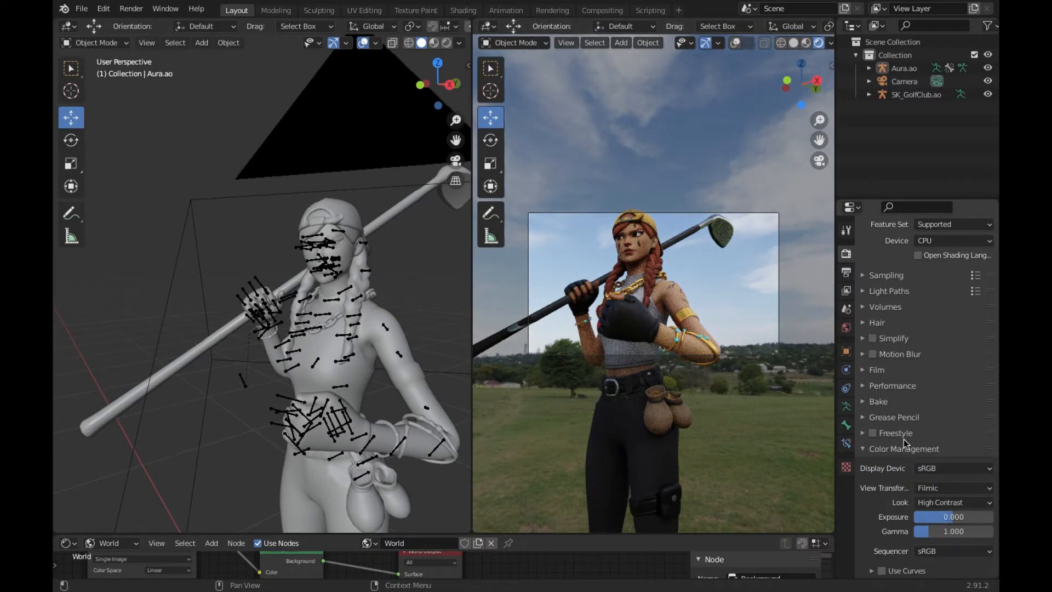
{"action": "left_click", "coordinate": [940, 507]}
{"action": "left_click", "coordinate": [934, 474]}
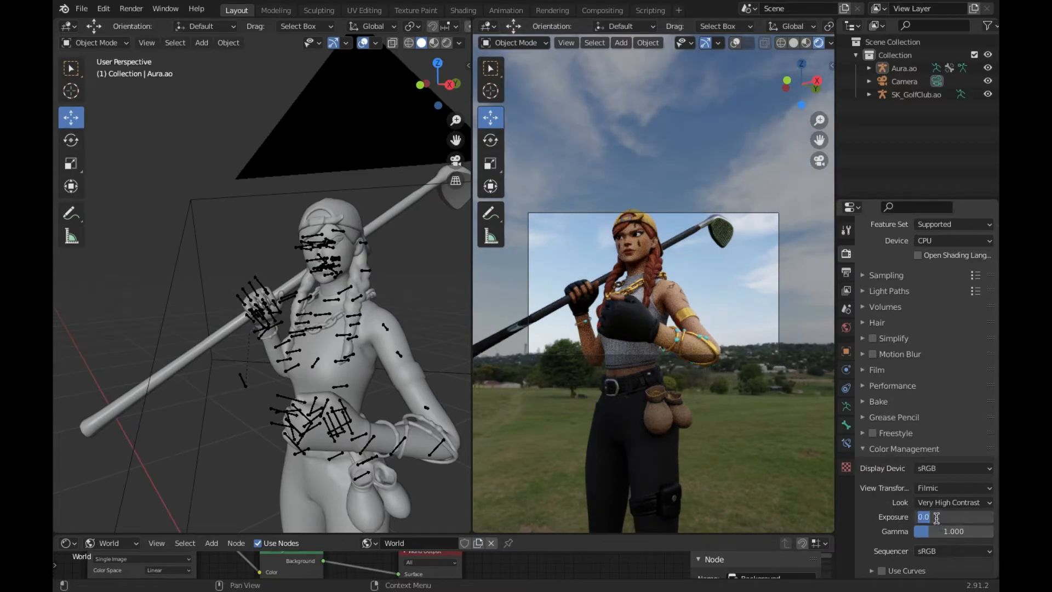
Set the color management exposure to 0.35
{"action": "type", "text": "0.35"}
{"action": "key", "text": "Return"}
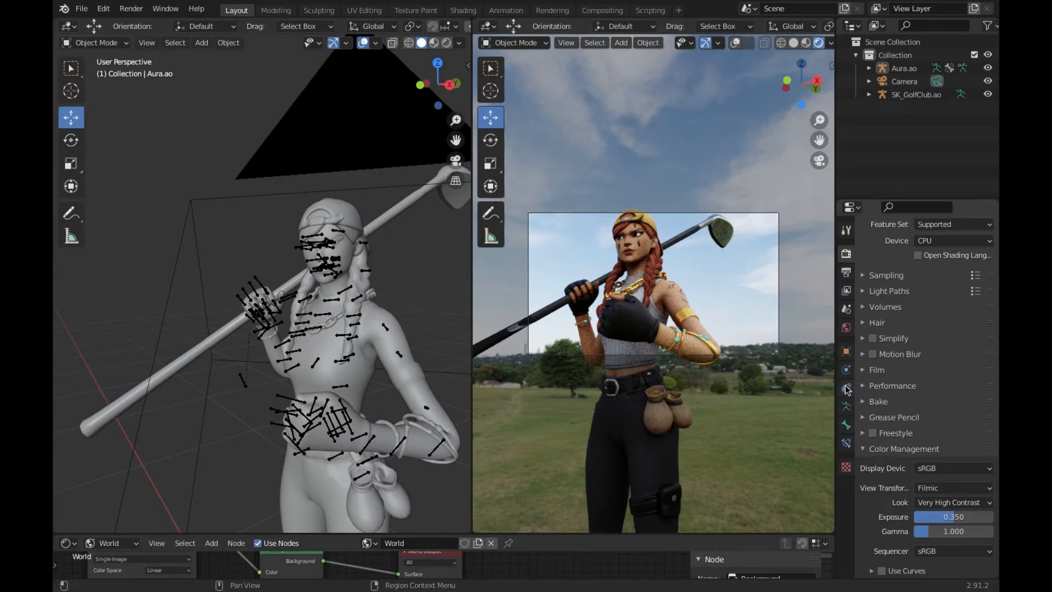
{"action": "key", "text": "shift+grave"}
{"action": "key", "text": "s"}
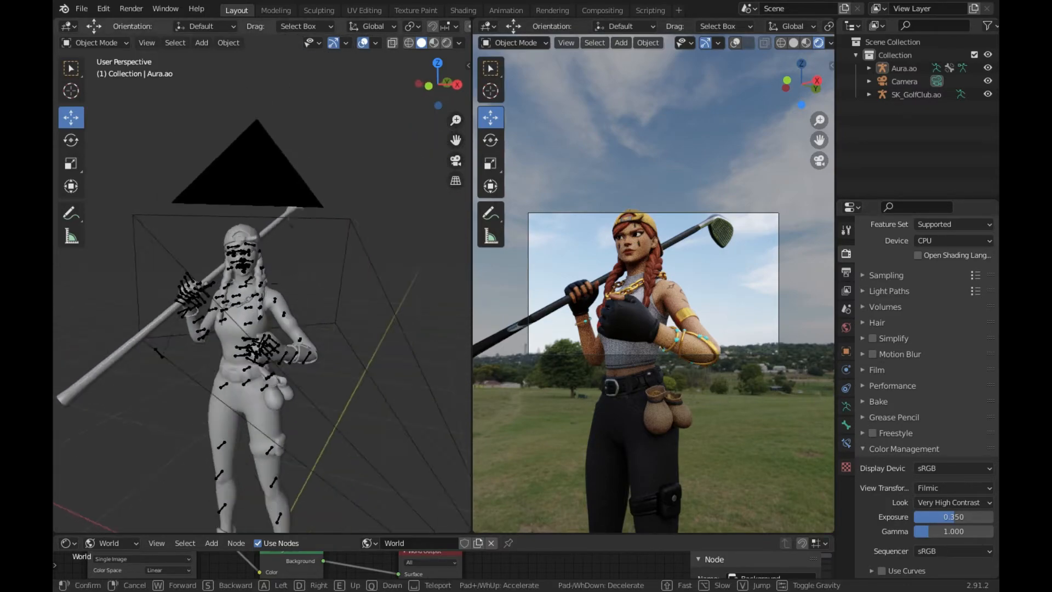
{"action": "key", "text": "d"}
{"action": "key", "text": "w"}
{"action": "left_click", "coordinate": [262, 283]}
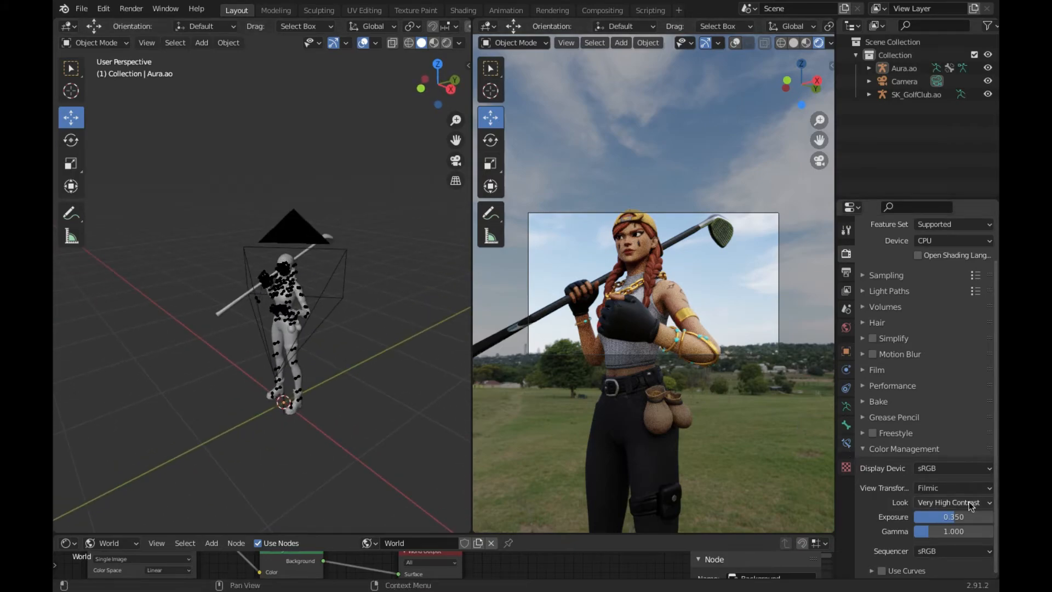
Preview a lower exposure and a transparent film background in the camera view, restoring both settings
{"action": "mouse_move", "coordinate": [953, 516]}
{"action": "left_mouse_down"}
{"action": "mouse_move", "coordinate": [903, 516]}
{"action": "mouse_move", "coordinate": [944, 517]}
{"action": "left_mouse_up"}
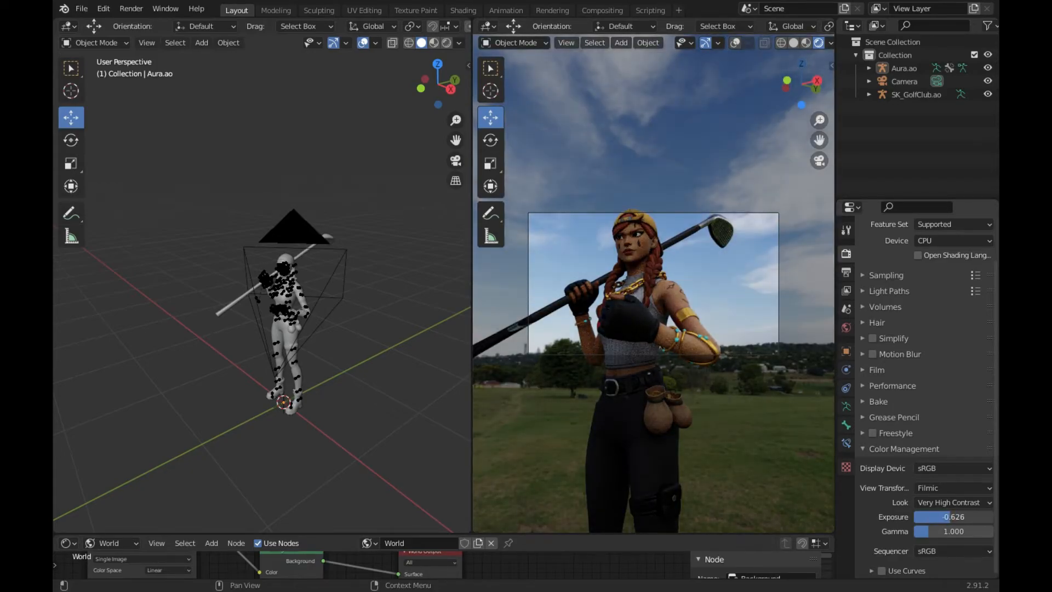
{"action": "key", "text": "Return"}
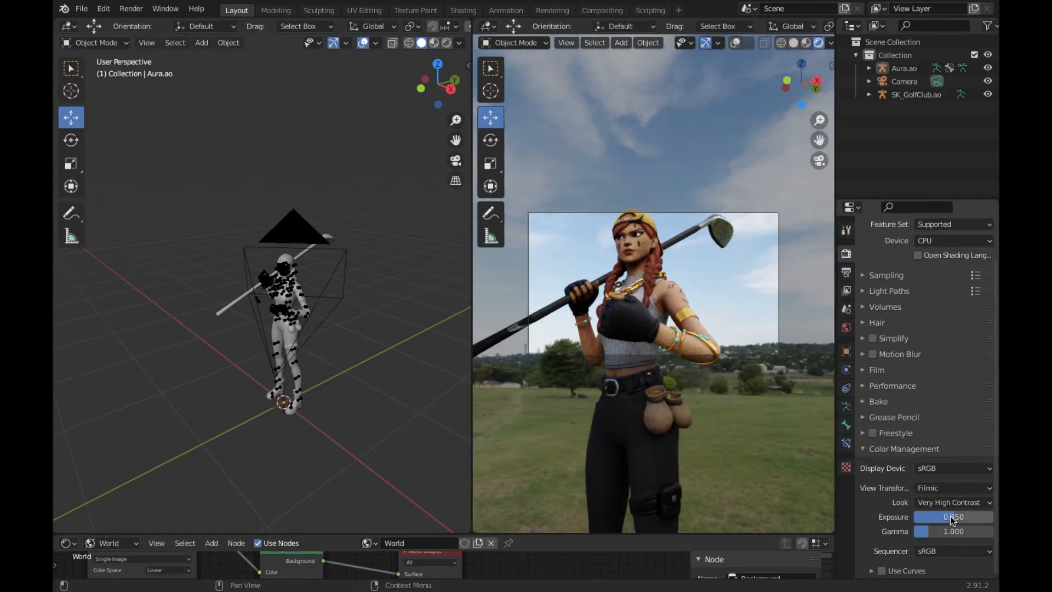
{"action": "left_click", "coordinate": [899, 369]}
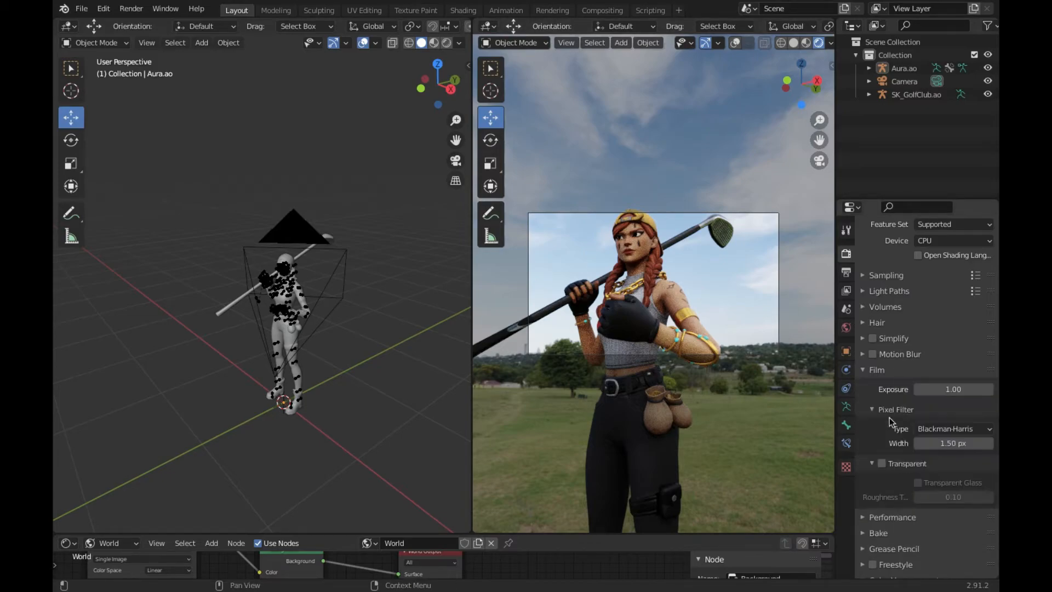
{"action": "left_click", "coordinate": [880, 462]}
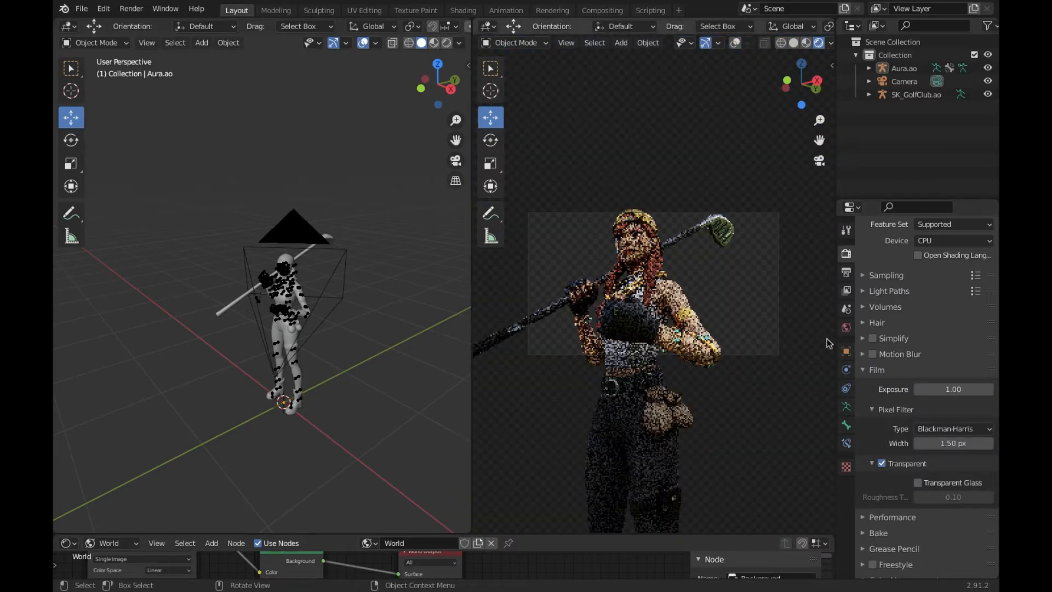
{"action": "left_click", "coordinate": [882, 463]}
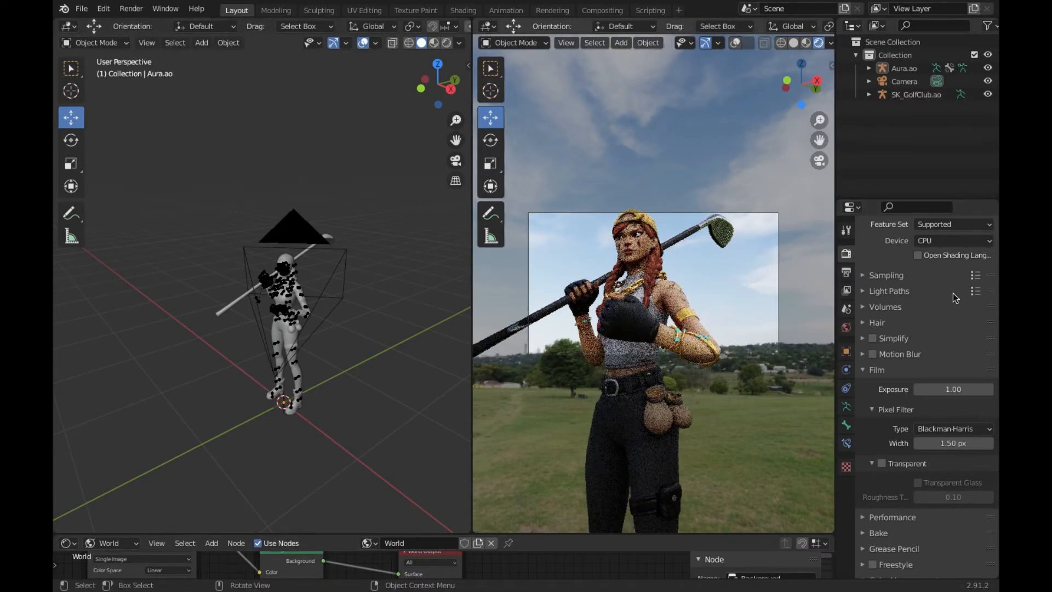
{"action": "left_click", "coordinate": [881, 463]}
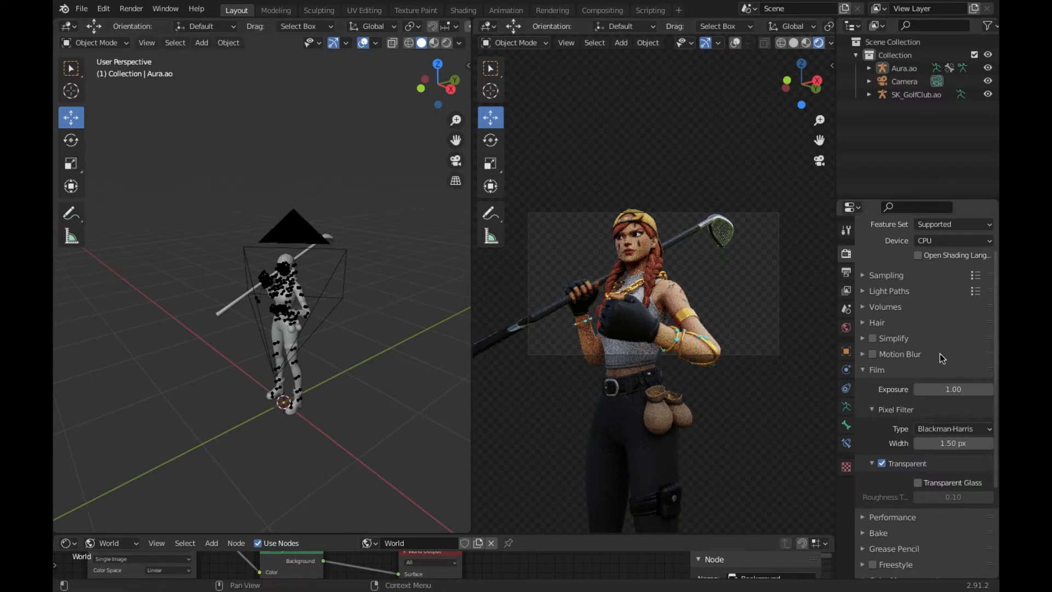
{"action": "left_click", "coordinate": [881, 463]}
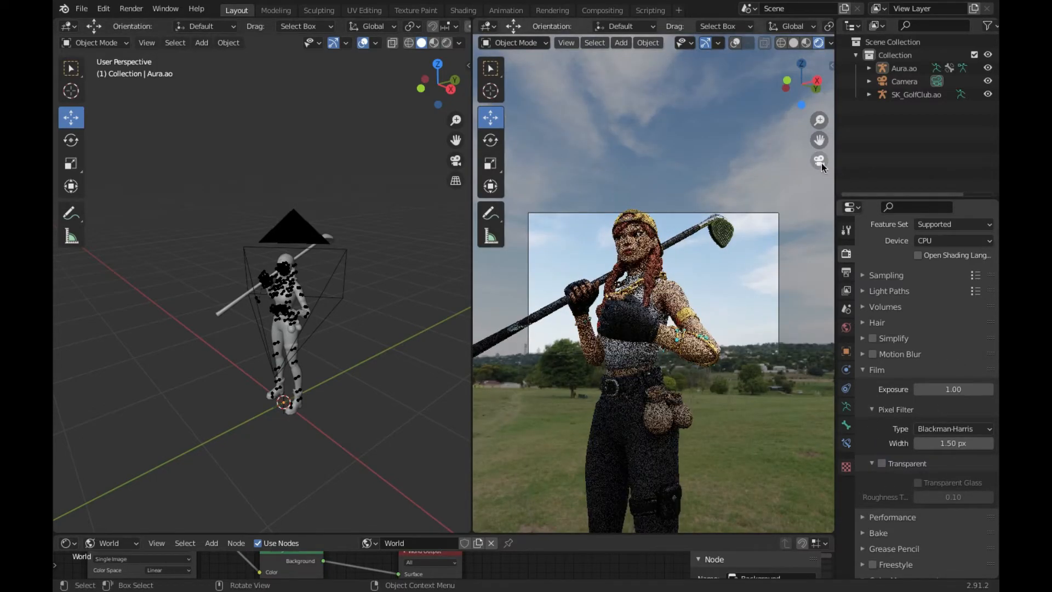
Leave the camera view and fly around the scene to examine the environment image surrounding the character
{"action": "left_click", "coordinate": [818, 160]}
{"action": "key", "text": "shift+grave"}
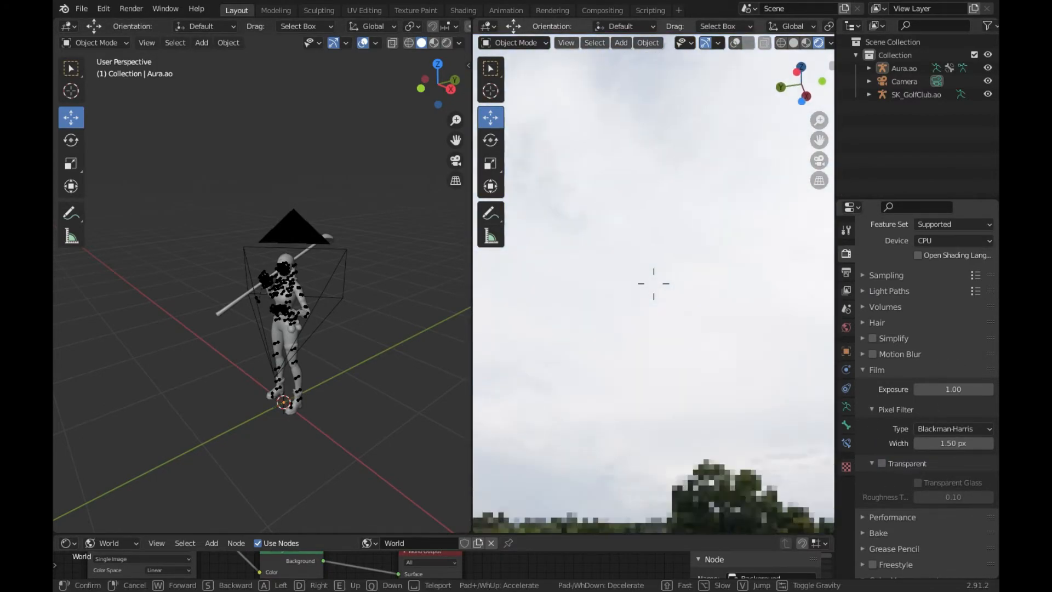
{"action": "left_click", "coordinate": [599, 246]}
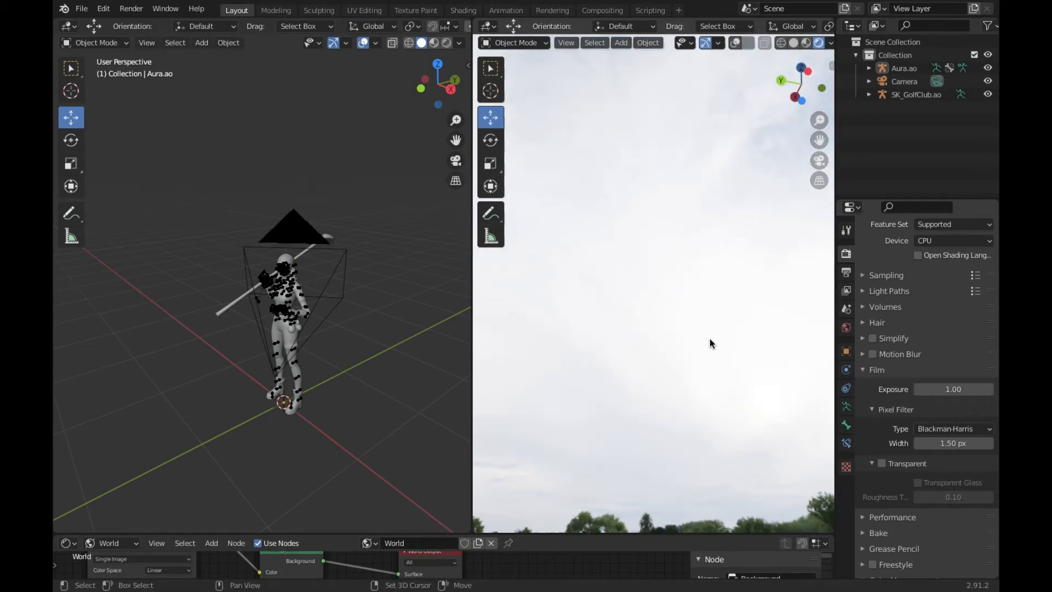
{"action": "key", "text": "shift+grave"}
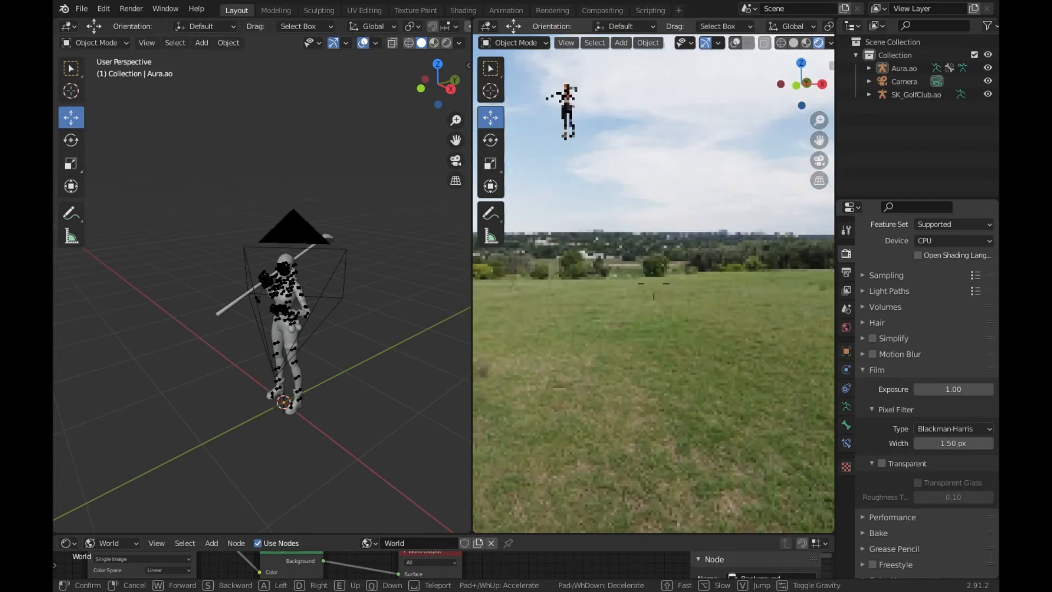
{"action": "key", "text": "e"}
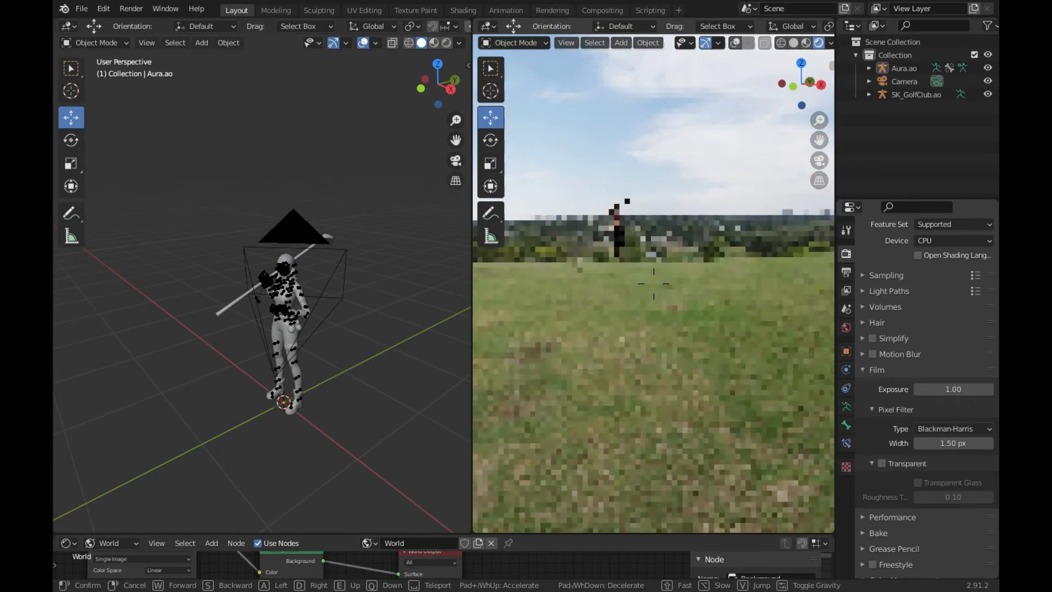
{"action": "left_click", "coordinate": [653, 283]}
Rotate the character rig and the camera together around the vertical axis and check the new background through the camera
{"action": "left_click", "coordinate": [906, 81]}
{"action": "left_click", "coordinate": [904, 68], "text": "ctrl"}
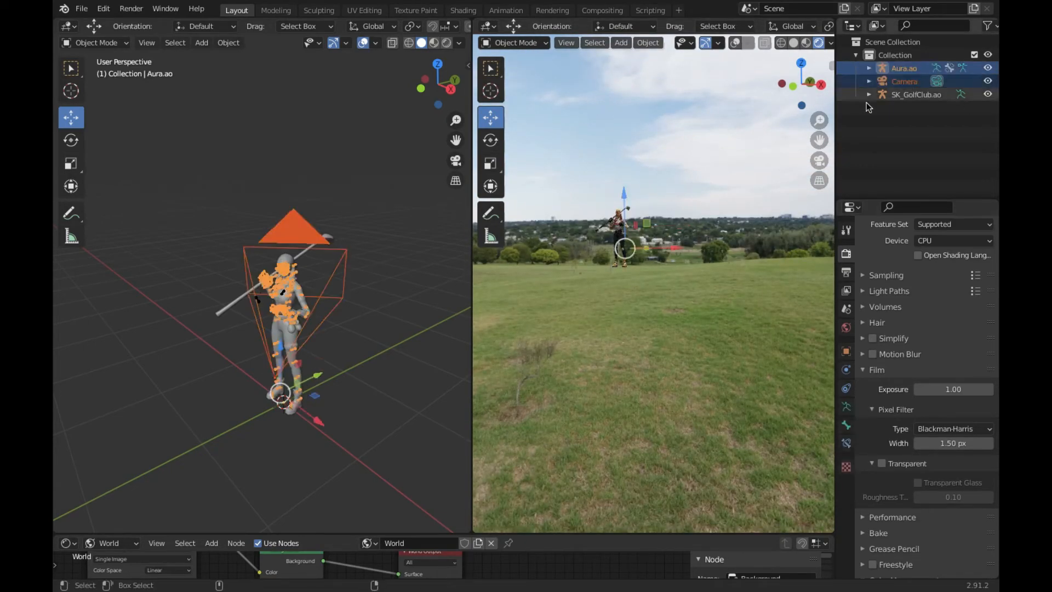
{"action": "left_click", "coordinate": [84, 144]}
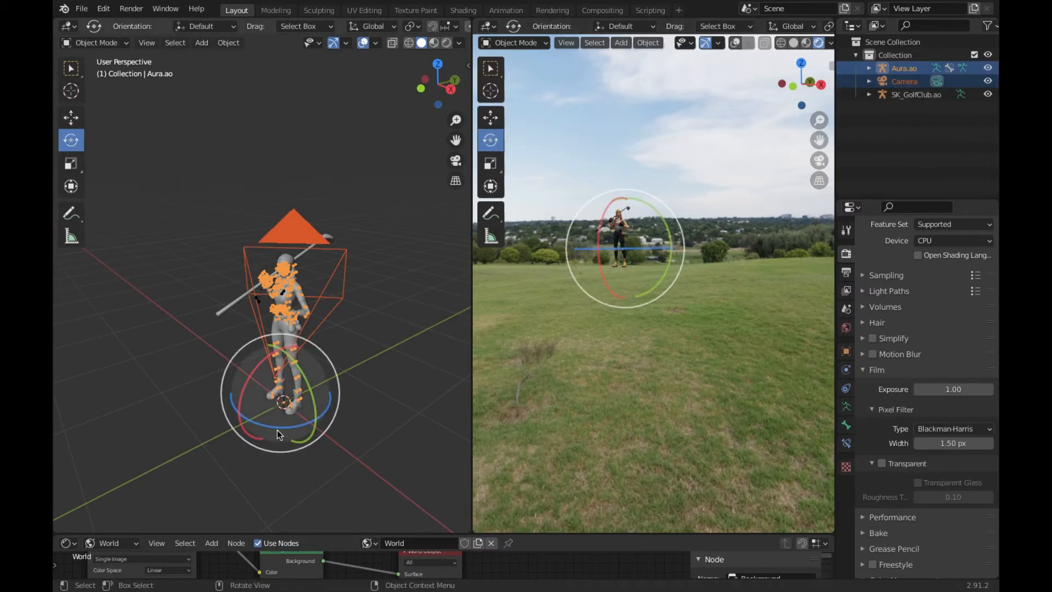
{"action": "left_click_drag", "start_coordinate": [281, 426], "coordinate": [298, 432]}
{"action": "left_click", "coordinate": [819, 160]}
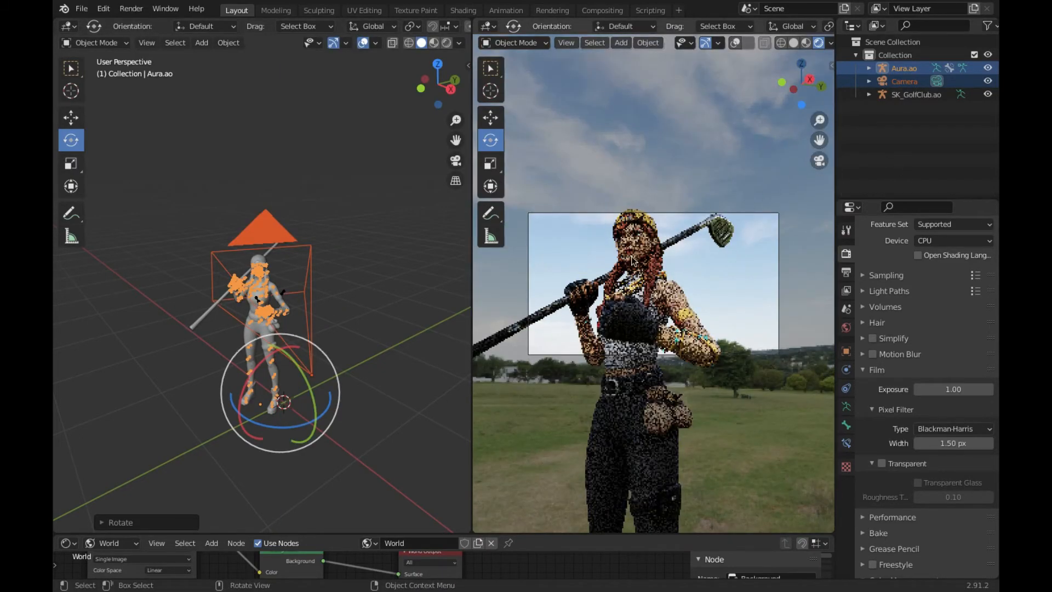
Turn on the transparent film background for the render
{"action": "left_click", "coordinate": [882, 463]}
{"action": "left_click", "coordinate": [285, 368]}
{"action": "middle_click_drag", "start_coordinate": [151, 340], "coordinate": [262, 284]}
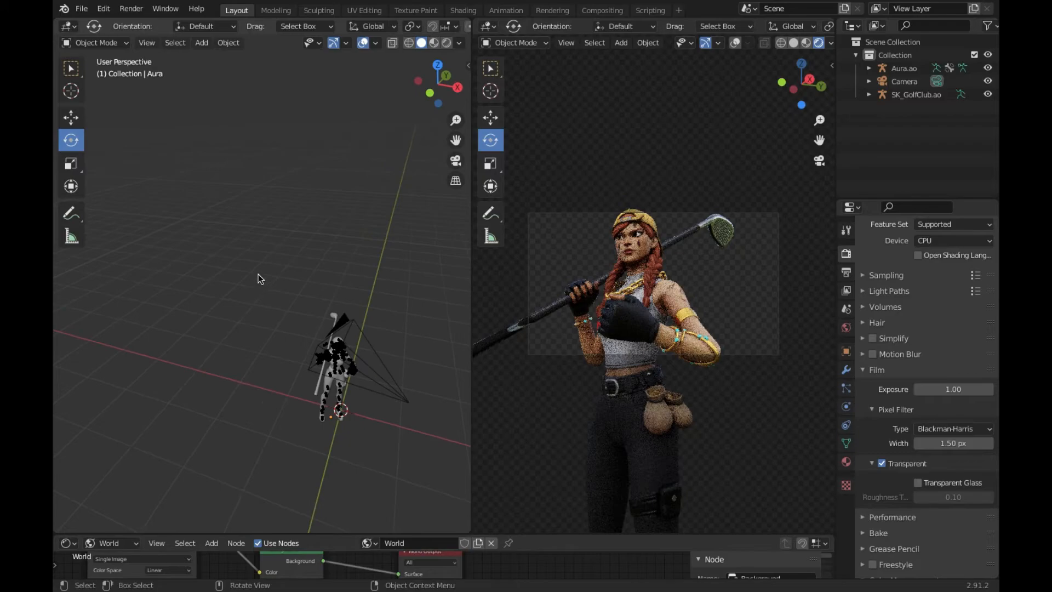
Start appending from a file, search the Downloads folder for "light" and open Lightroom free.blend
{"action": "left_click", "coordinate": [83, 10]}
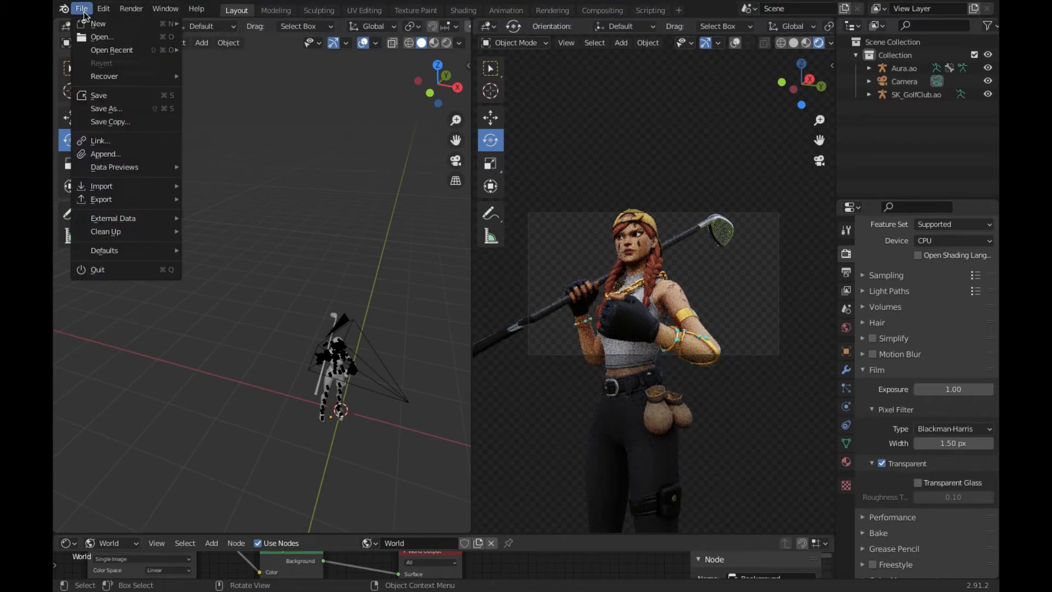
{"action": "left_click", "coordinate": [117, 156]}
{"action": "left_click", "coordinate": [217, 222]}
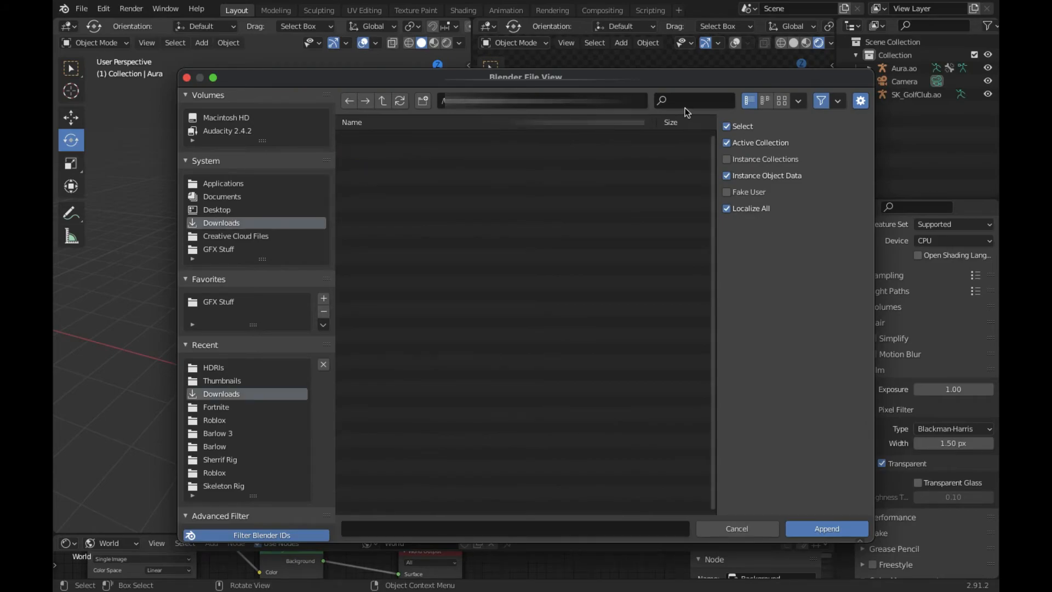
{"action": "left_click", "coordinate": [698, 102]}
{"action": "type", "text": "light"}
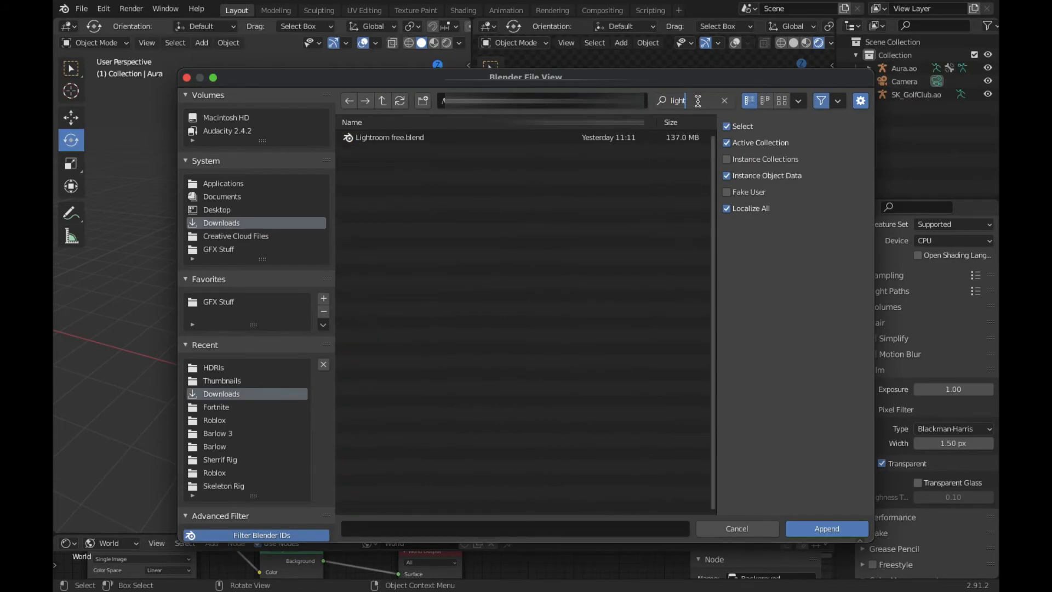
{"action": "key", "text": "Return"}
{"action": "double_click", "coordinate": [628, 138]}
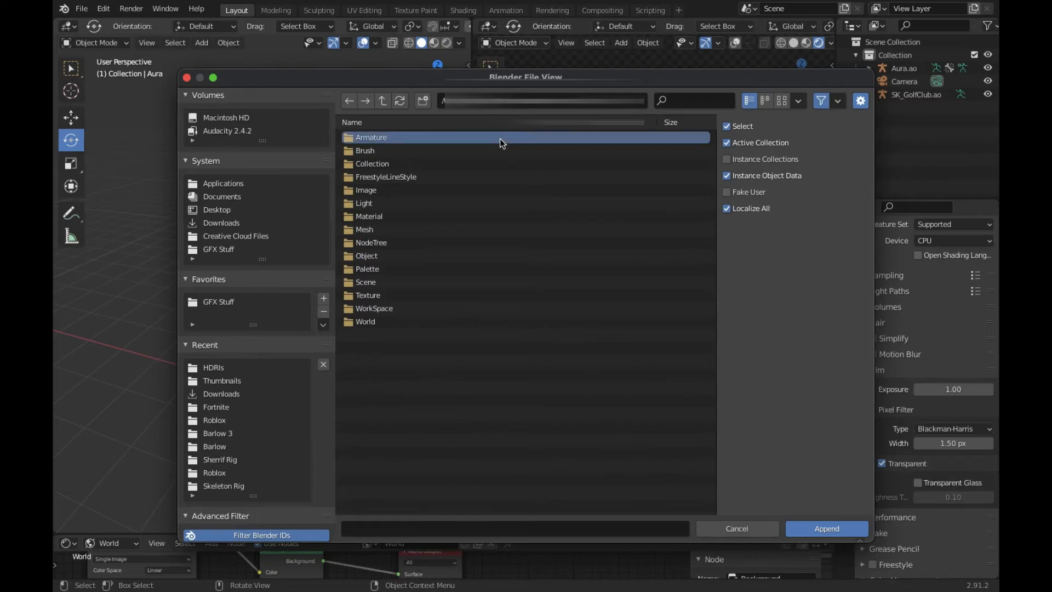
Append all the Area lights and Point lights from the file's Object folder, leaving out the two F_MED_Anti_Llama objects
{"action": "double_click", "coordinate": [394, 256]}
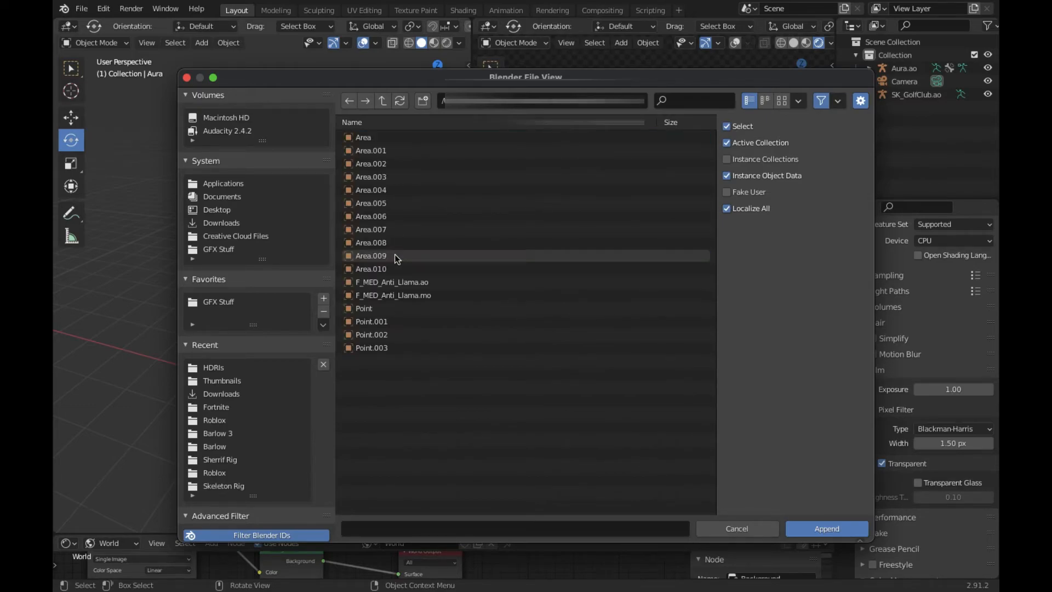
{"action": "left_click", "coordinate": [398, 138]}
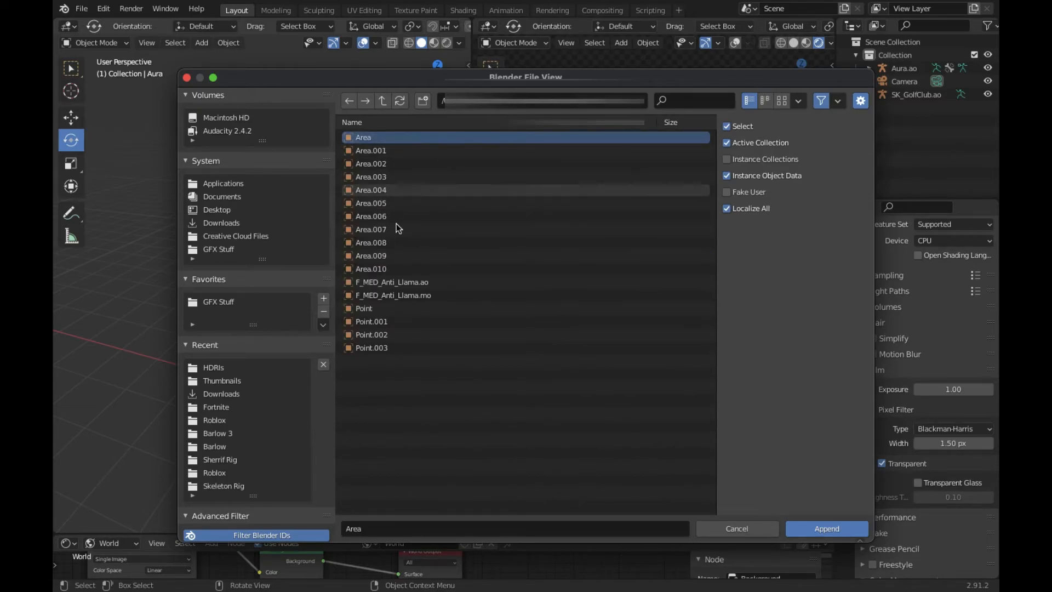
{"action": "left_click", "coordinate": [387, 268], "text": "shift"}
{"action": "left_click", "coordinate": [378, 308], "text": "ctrl"}
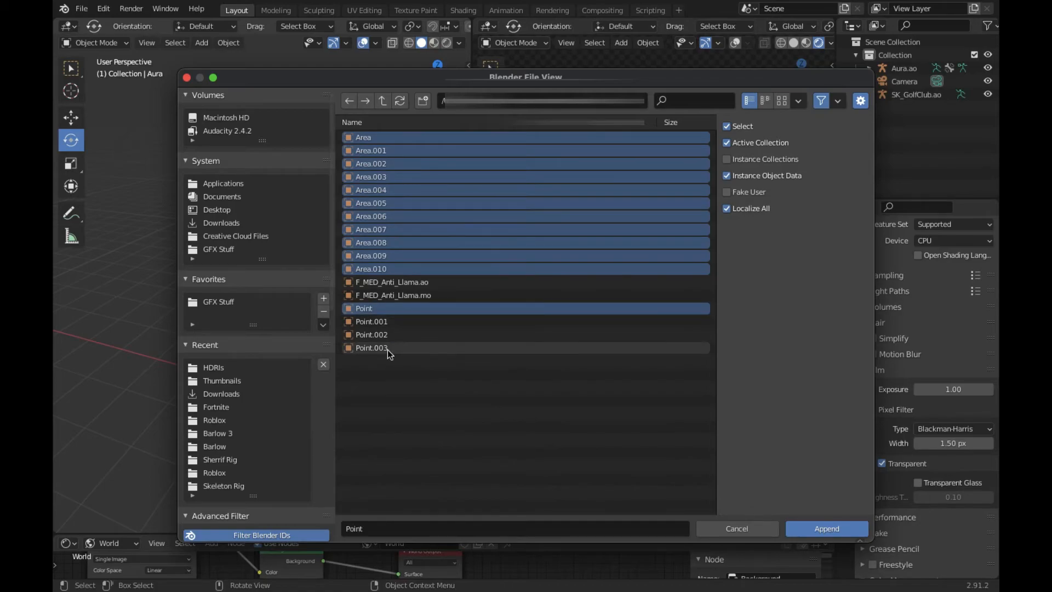
{"action": "left_click", "coordinate": [386, 348], "text": "shift"}
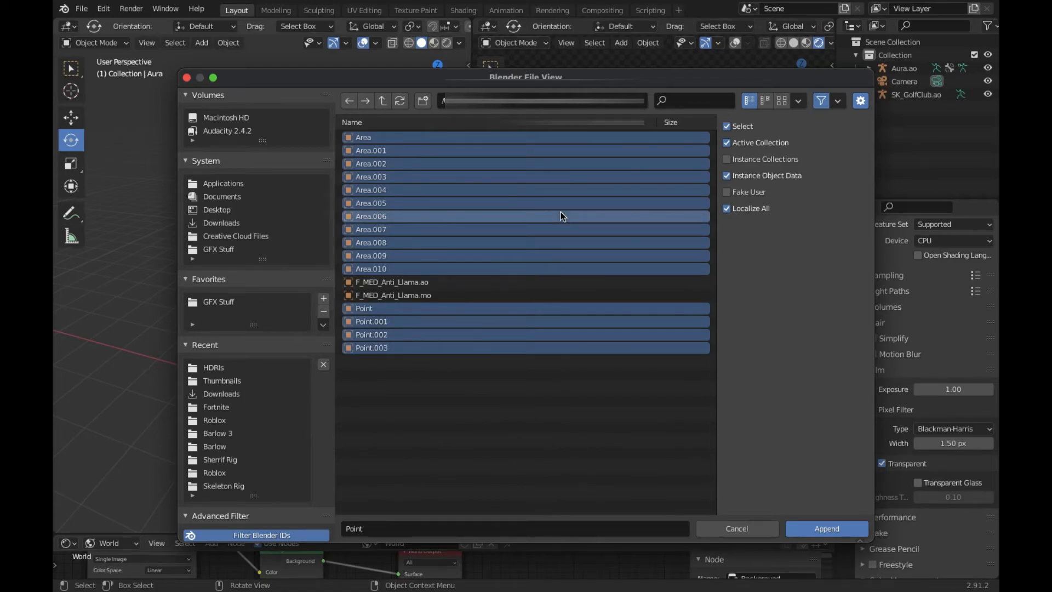
{"action": "key", "text": "Return"}
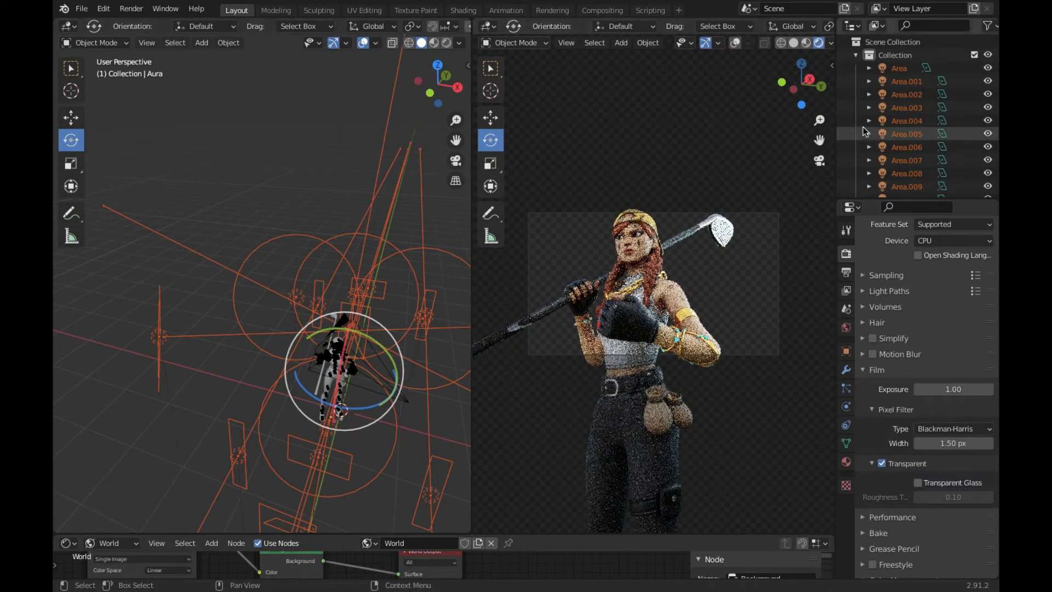
Delete the appended lights Area.005 and Area.007 from around the character
{"action": "key", "text": "shift+grave"}
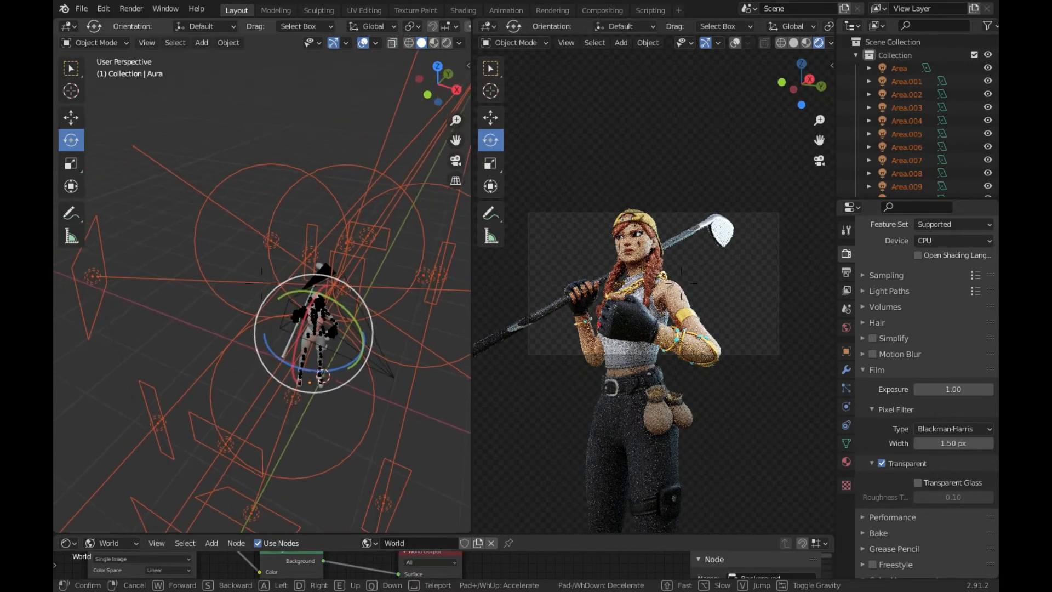
{"action": "left_click", "coordinate": [306, 435]}
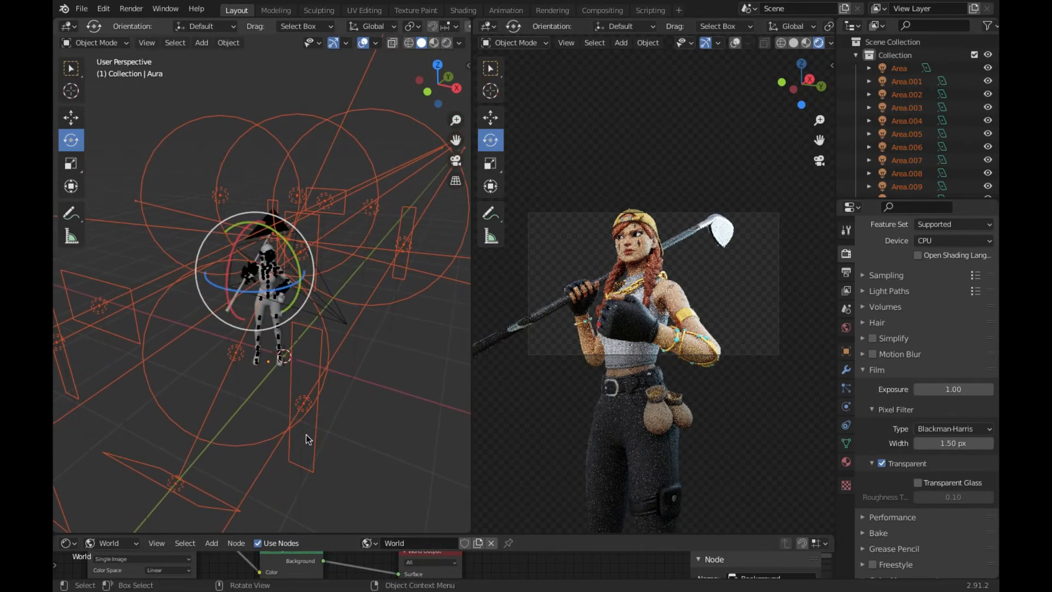
{"action": "left_click", "coordinate": [306, 435]}
{"action": "key", "text": "x"}
{"action": "left_click", "coordinate": [306, 435]}
{"action": "key", "text": "shift+grave"}
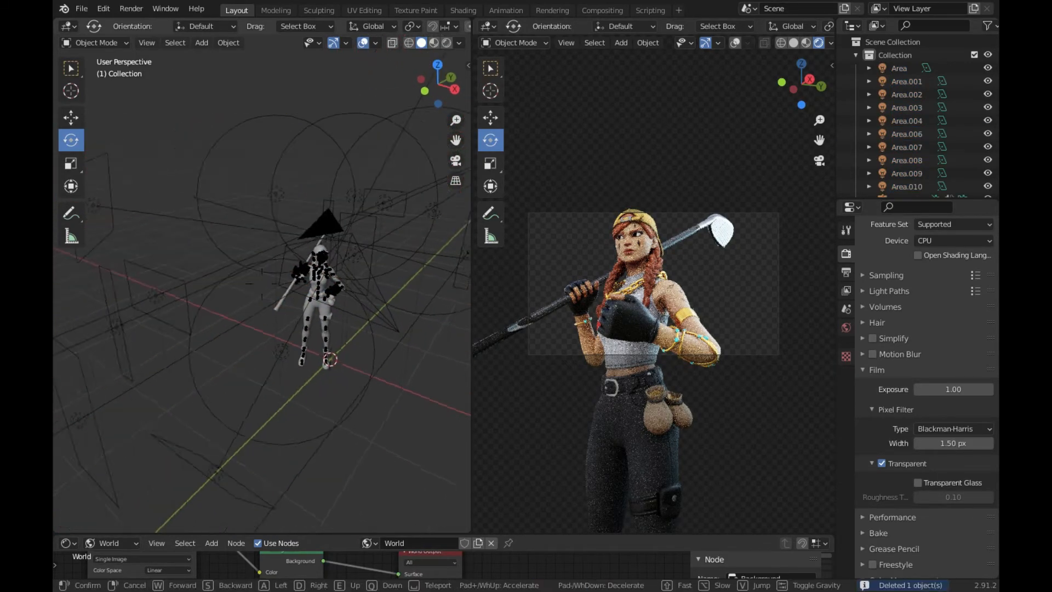
{"action": "left_click", "coordinate": [266, 327]}
{"action": "left_click", "coordinate": [280, 365]}
{"action": "key", "text": "x"}
{"action": "left_click", "coordinate": [280, 363]}
Delete the rectangular area lights Area.004 and Area.006 from the appended light setup
{"action": "key", "text": "shift+grave"}
{"action": "key", "text": "w"}
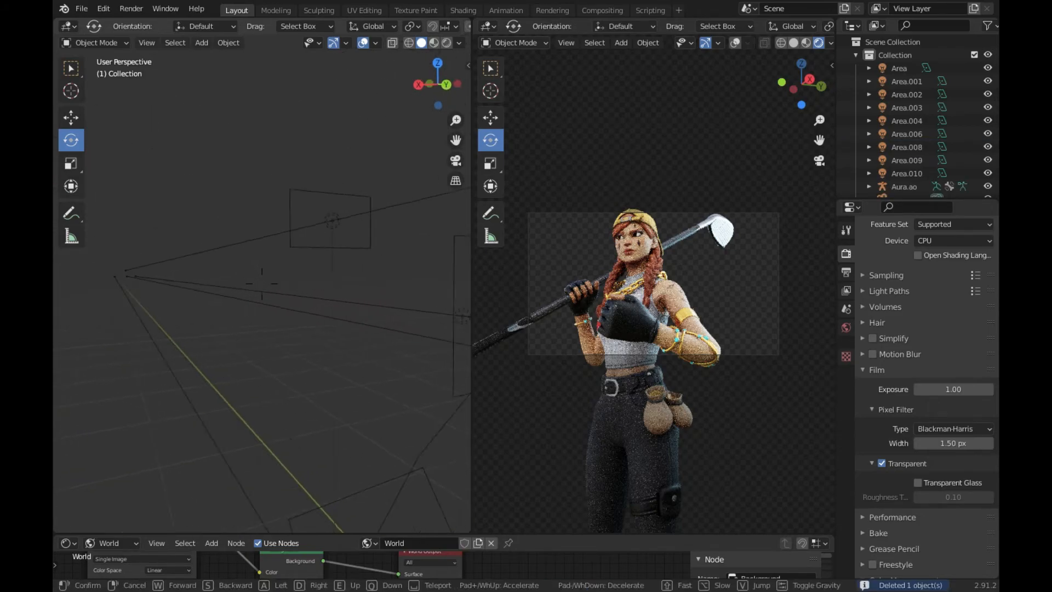
{"action": "key", "text": "d"}
{"action": "key", "text": "a"}
{"action": "left_click", "coordinate": [261, 284]}
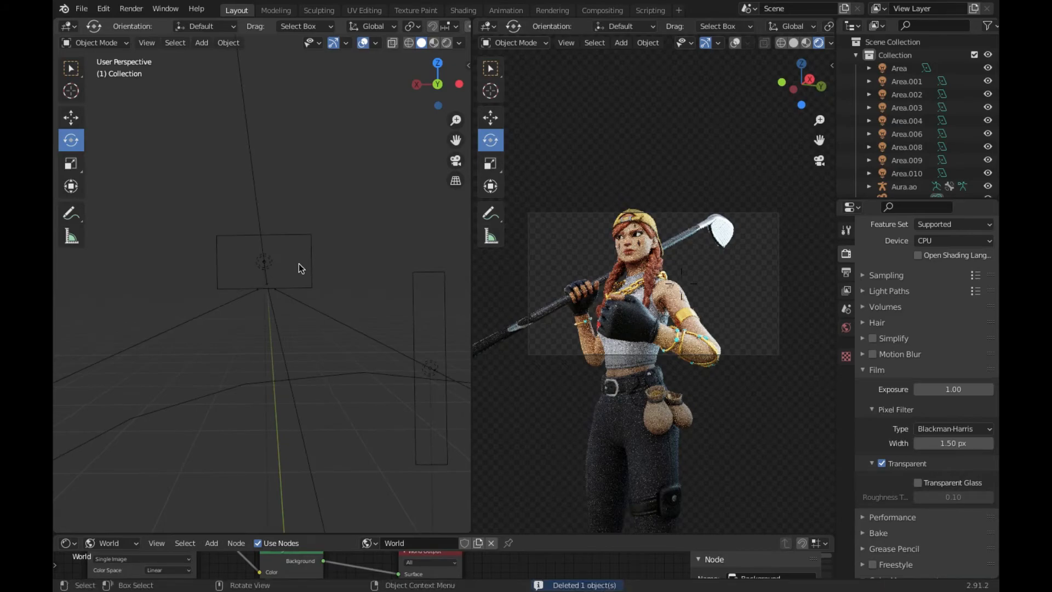
{"action": "key", "text": "x"}
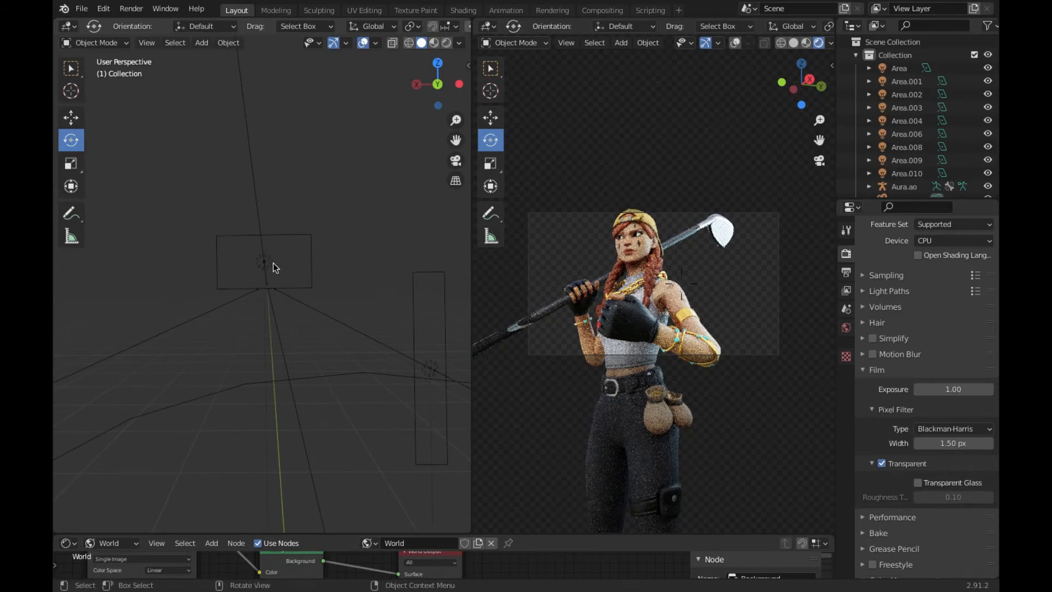
{"action": "left_click", "coordinate": [273, 264]}
{"action": "key", "text": "x"}
{"action": "left_click", "coordinate": [275, 265]}
{"action": "left_click", "coordinate": [438, 375]}
{"action": "key", "text": "x"}
{"action": "left_click", "coordinate": [409, 369]}
Delete the area light Area.008 and the point light Point.001
{"action": "key", "text": "shift+grave"}
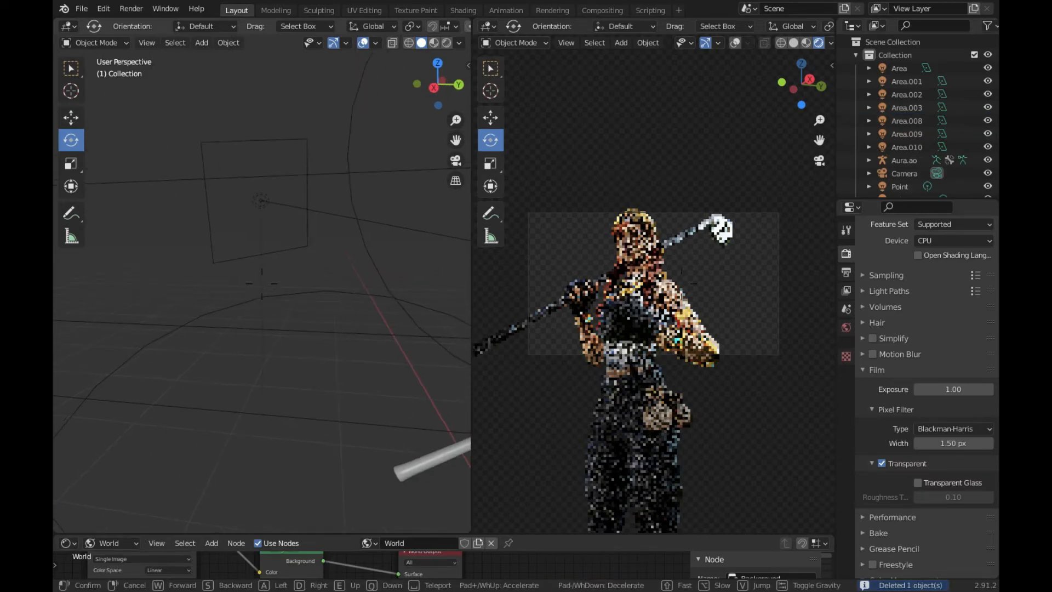
{"action": "left_click", "coordinate": [295, 295]}
{"action": "left_click", "coordinate": [295, 295]}
{"action": "key", "text": "x"}
{"action": "left_click", "coordinate": [292, 297]}
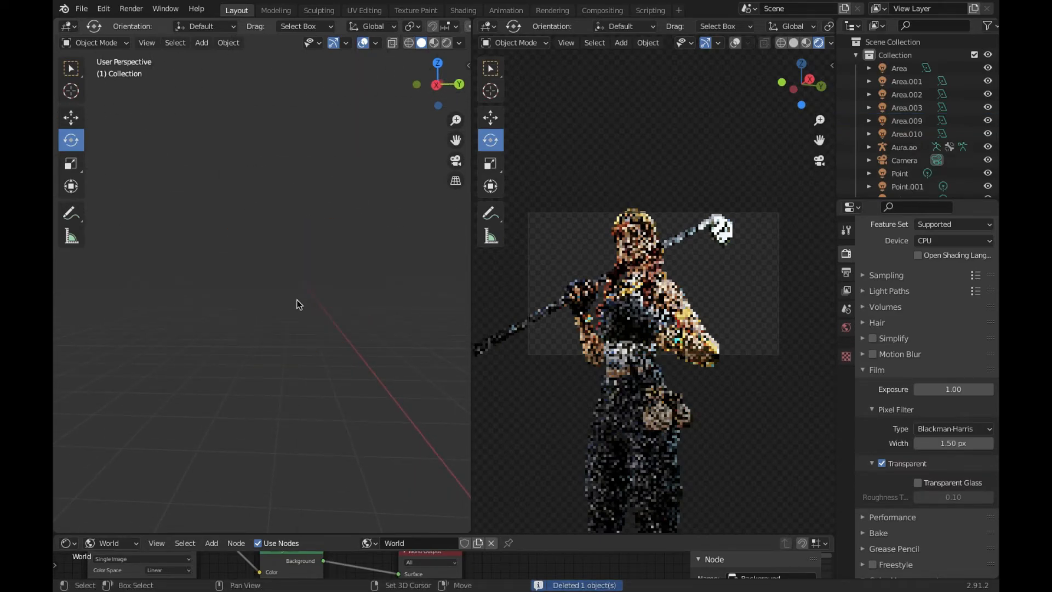
{"action": "key", "text": "shift+grave"}
{"action": "left_click", "coordinate": [258, 286]}
{"action": "left_click", "coordinate": [261, 286]}
{"action": "key", "text": "x"}
{"action": "left_click", "coordinate": [263, 288]}
Delete the point lights Point and Point.002 beside the character
{"action": "key", "text": "shift+grave"}
{"action": "key", "text": "d"}
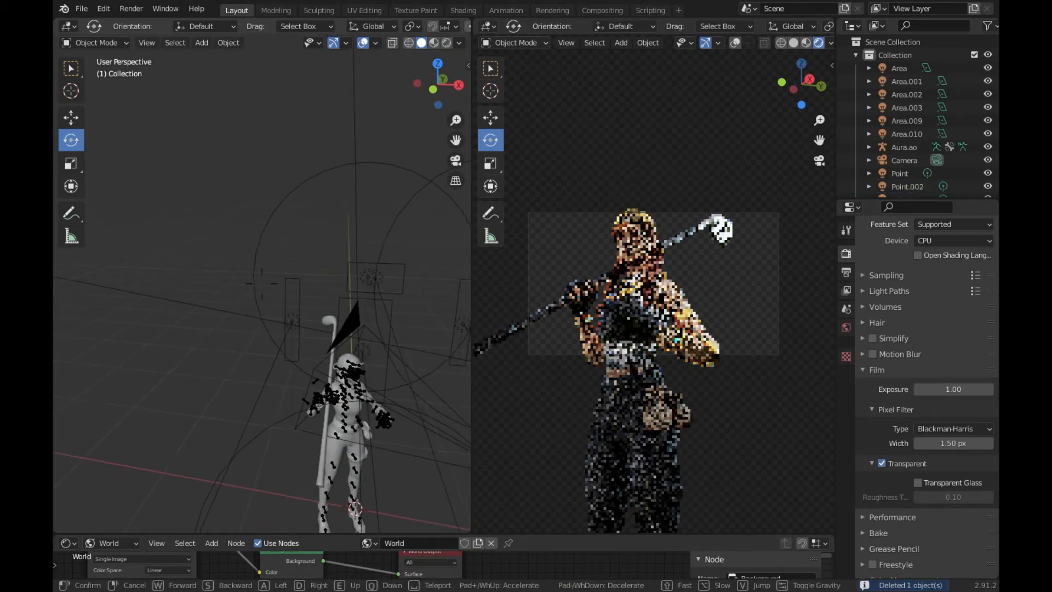
{"action": "left_click", "coordinate": [277, 334]}
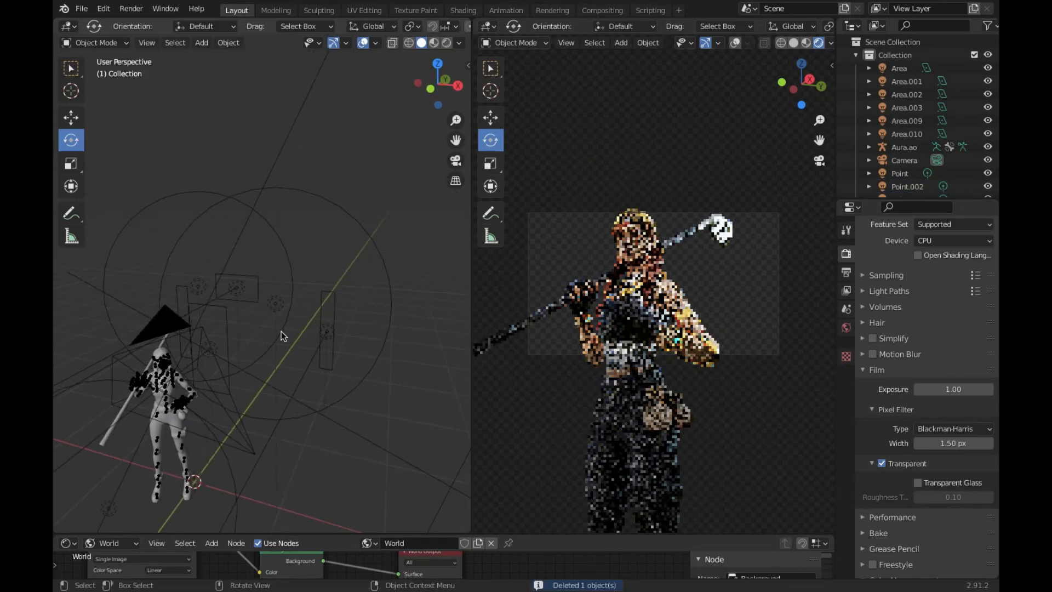
{"action": "left_click", "coordinate": [282, 307]}
{"action": "key", "text": "x"}
{"action": "left_click", "coordinate": [201, 280]}
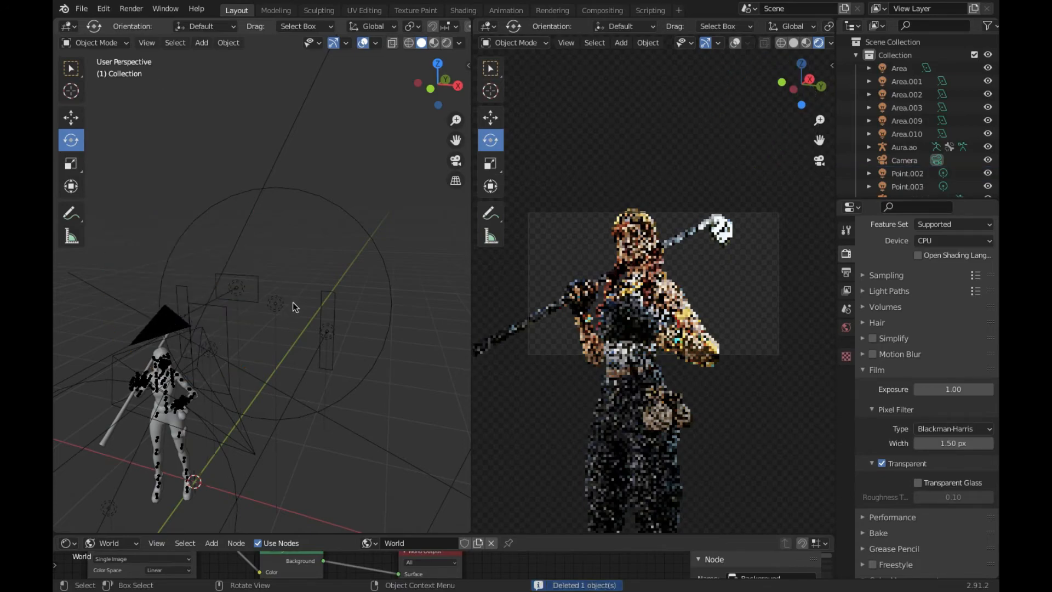
{"action": "left_click", "coordinate": [288, 303]}
{"action": "key", "text": "x"}
{"action": "left_click", "coordinate": [288, 304]}
Delete the large area light Area.009
{"action": "key", "text": "shift+grave"}
{"action": "key", "text": "w"}
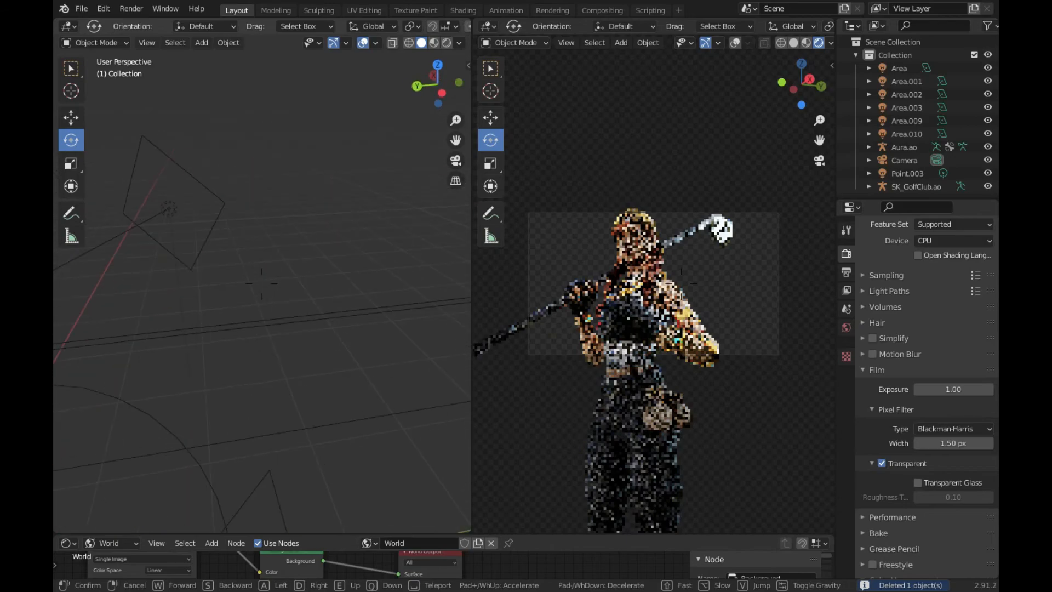
{"action": "left_click", "coordinate": [259, 235]}
{"action": "key", "text": "x"}
{"action": "left_click", "coordinate": [260, 237]}
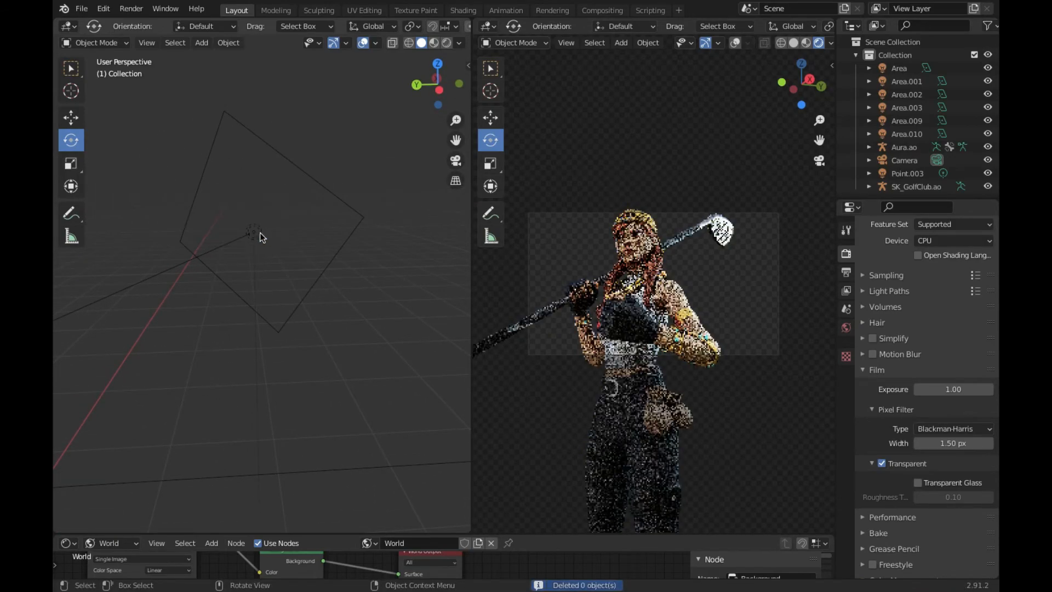
{"action": "left_click", "coordinate": [260, 234]}
{"action": "key", "text": "x"}
{"action": "left_click", "coordinate": [259, 235]}
Delete the area light Area.010 and the point light Point.003 near the character's feet
{"action": "key", "text": "shift+grave"}
{"action": "key", "text": "s"}
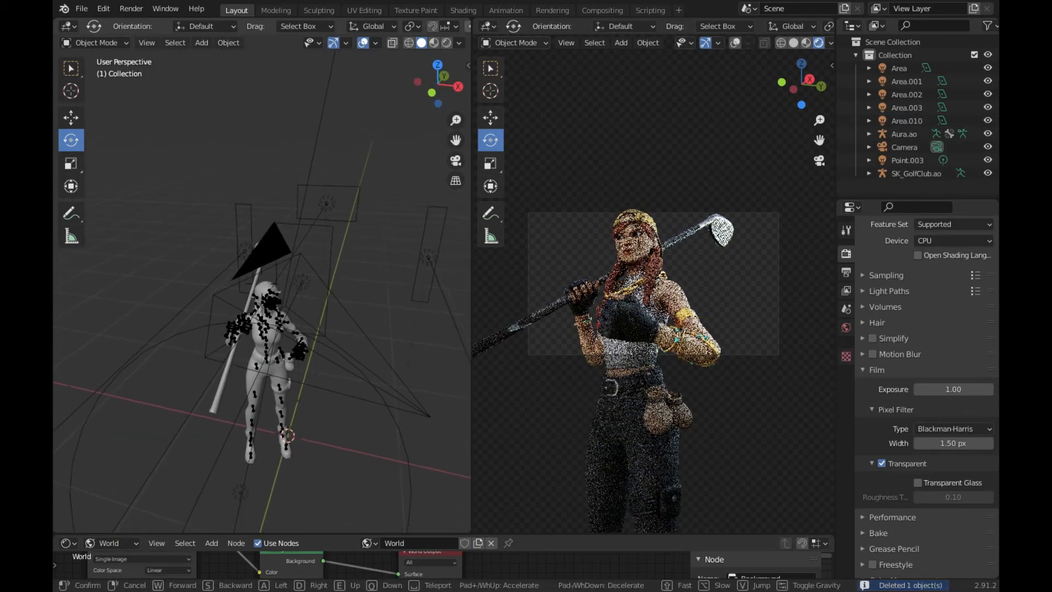
{"action": "left_click", "coordinate": [261, 283]}
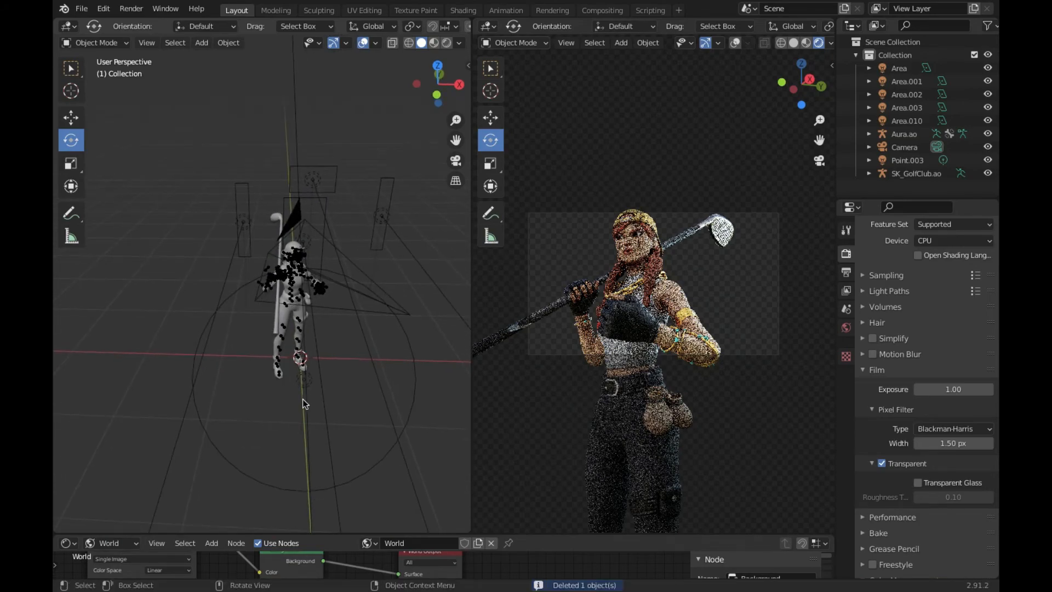
{"action": "left_click", "coordinate": [304, 379]}
{"action": "key", "text": "x"}
{"action": "left_click", "coordinate": [298, 384]}
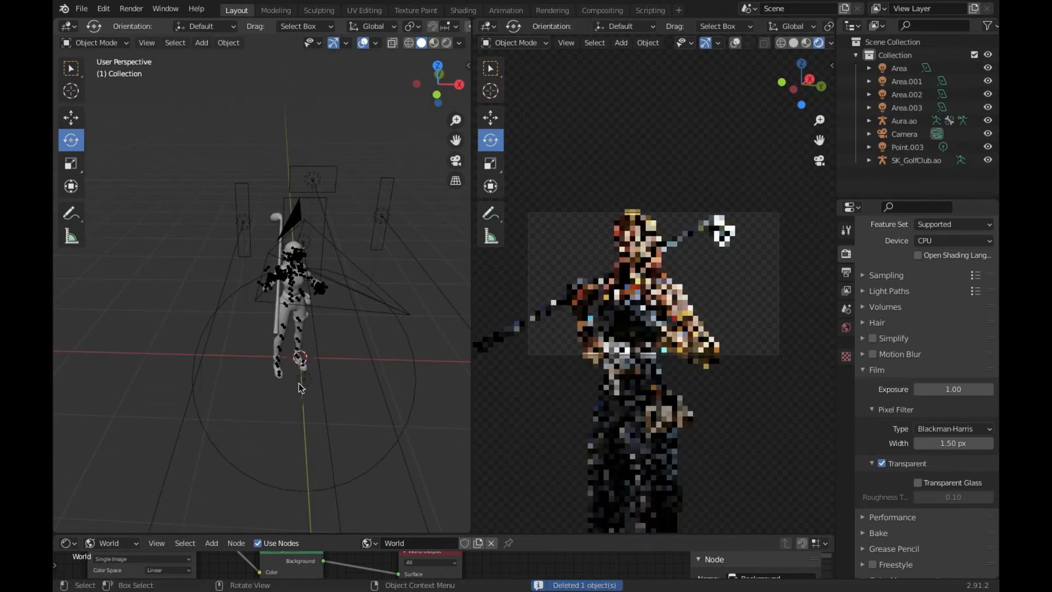
{"action": "left_click", "coordinate": [303, 386]}
{"action": "key", "text": "x"}
{"action": "left_click", "coordinate": [301, 390]}
Select the four remaining lights, Area to Area.003, and rotate them together around the vertical axis to line up behind the character
{"action": "key", "text": "shift+grave"}
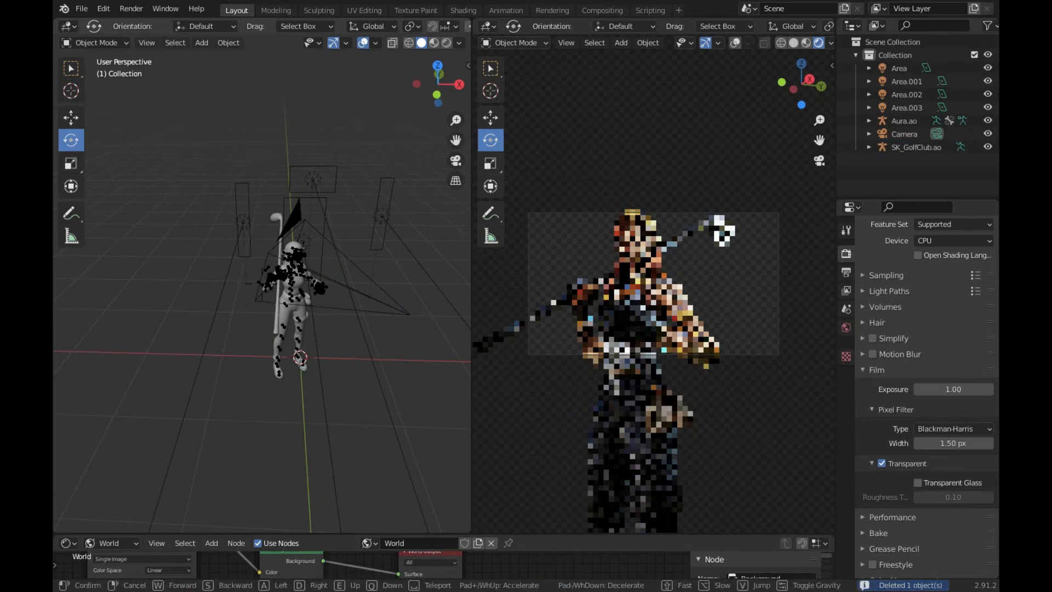
{"action": "key", "text": "d"}
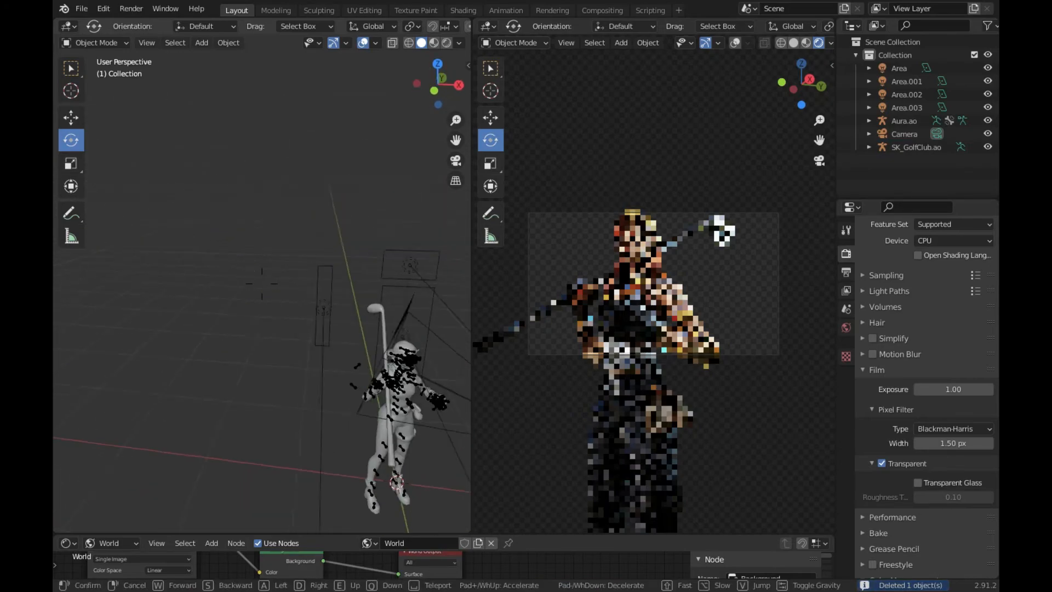
{"action": "key", "text": "s"}
{"action": "key", "text": "Return"}
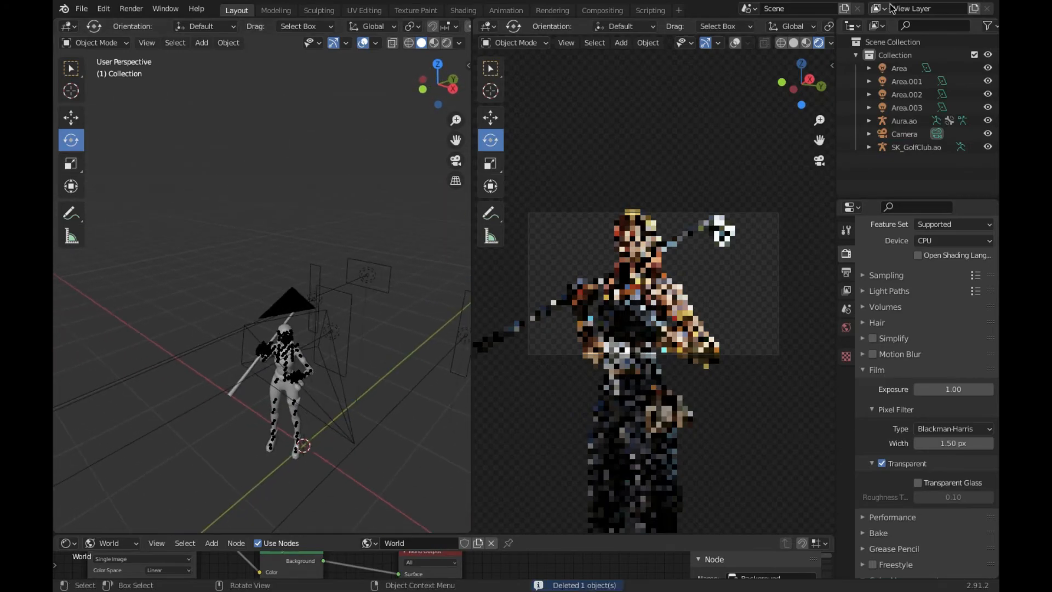
{"action": "left_click", "coordinate": [901, 67]}
{"action": "left_click", "coordinate": [909, 107], "text": "shift"}
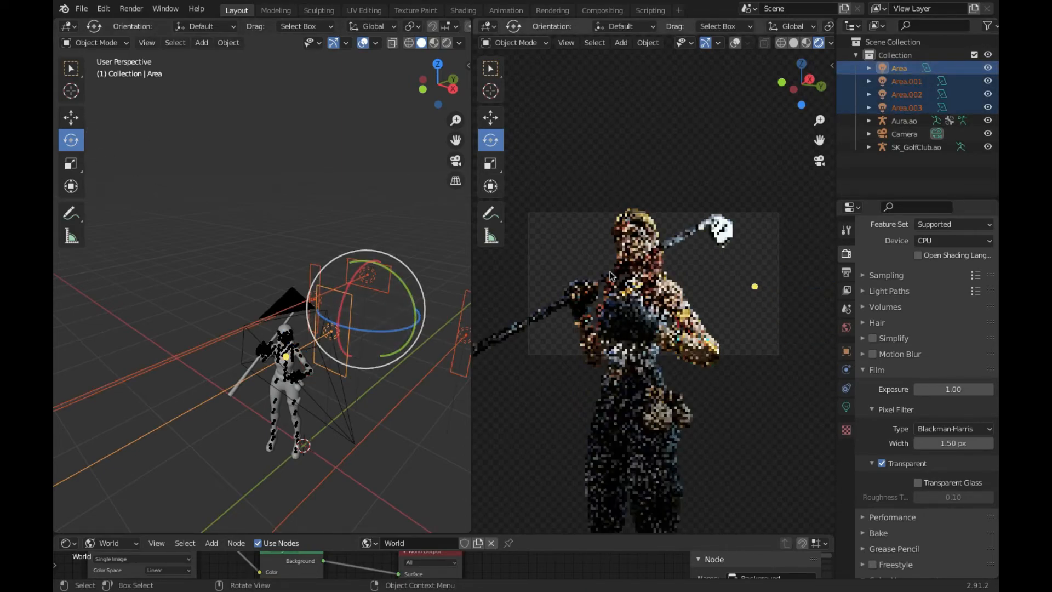
{"action": "left_click_drag", "start_coordinate": [384, 330], "coordinate": [390, 328]}
{"action": "middle_click_drag", "start_coordinate": [390, 328], "coordinate": [262, 284]}
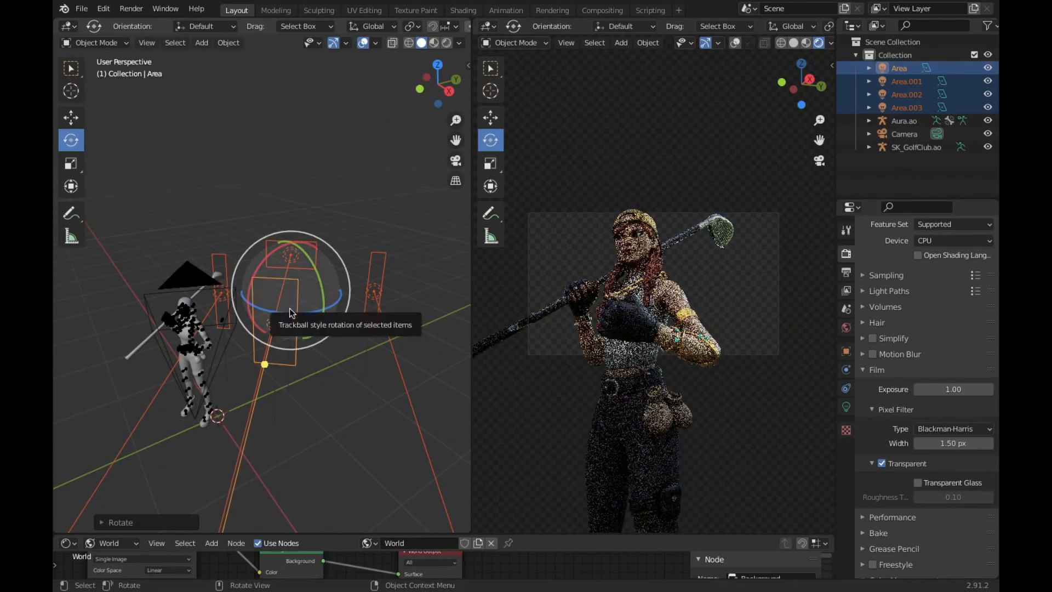
{"action": "left_click_drag", "start_coordinate": [289, 310], "coordinate": [192, 291]}
Move the four area lights together so they stand centered close behind the character, then deselect them
{"action": "left_click", "coordinate": [75, 126]}
{"action": "scroll", "coordinate": [307, 280], "scroll_direction": "up", "scroll_amount": 2}
{"action": "middle_click_drag", "start_coordinate": [192, 290], "coordinate": [275, 251], "text": "shift"}
{"action": "left_click_drag", "start_coordinate": [275, 276], "coordinate": [214, 287]}
{"action": "key", "text": "shift+grave"}
{"action": "key", "text": "d"}
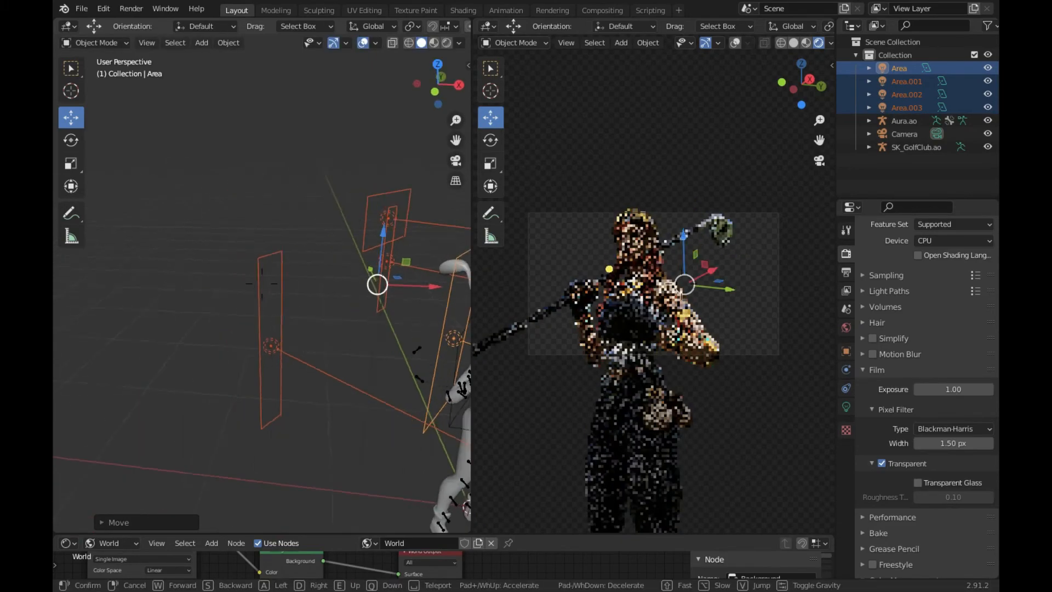
{"action": "left_click", "coordinate": [280, 288]}
{"action": "left_click_drag", "start_coordinate": [281, 288], "coordinate": [292, 316]}
{"action": "key", "text": "shift+grave"}
{"action": "key", "text": "q"}
{"action": "key", "text": "e"}
{"action": "left_click", "coordinate": [263, 290]}
{"action": "left_click", "coordinate": [205, 186]}
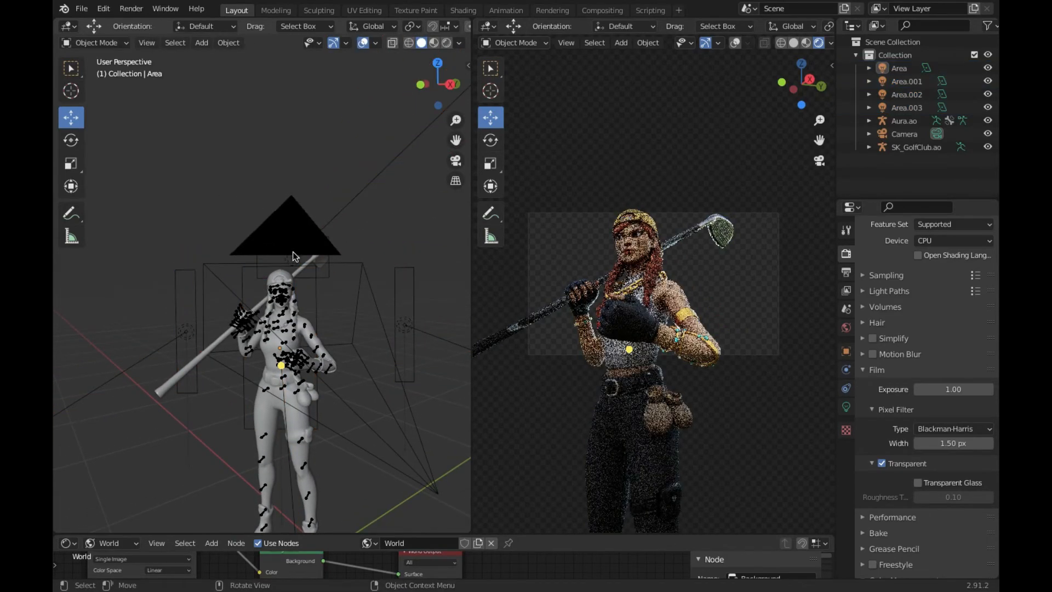
Move the light Area.003 slightly higher and centered above the character's head
{"action": "left_click", "coordinate": [295, 254]}
{"action": "left_click", "coordinate": [912, 121]}
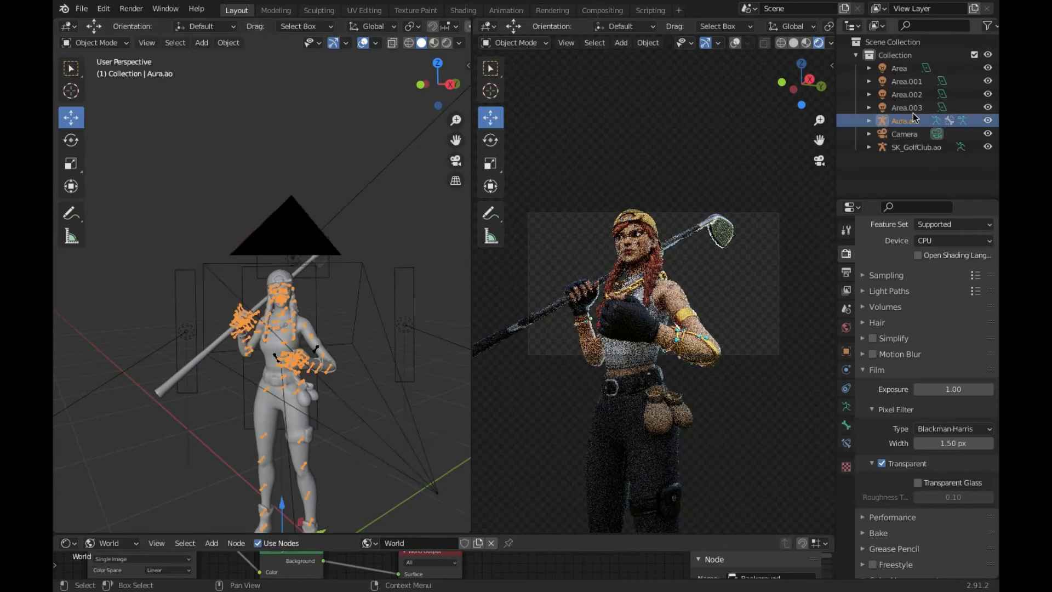
{"action": "left_click", "coordinate": [914, 108]}
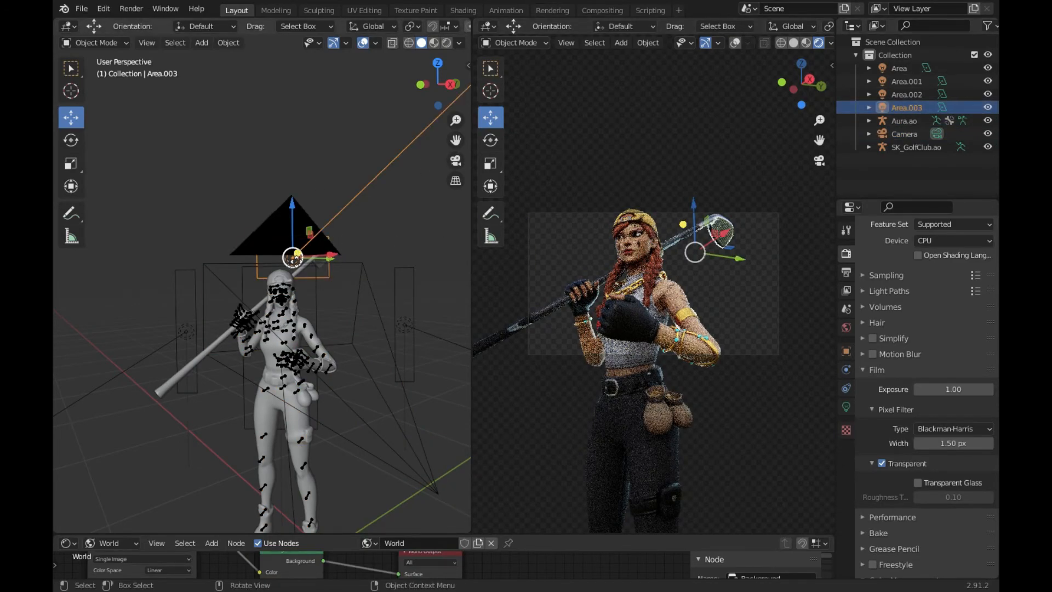
{"action": "left_click_drag", "start_coordinate": [292, 257], "coordinate": [279, 235]}
{"action": "left_click", "coordinate": [332, 177]}
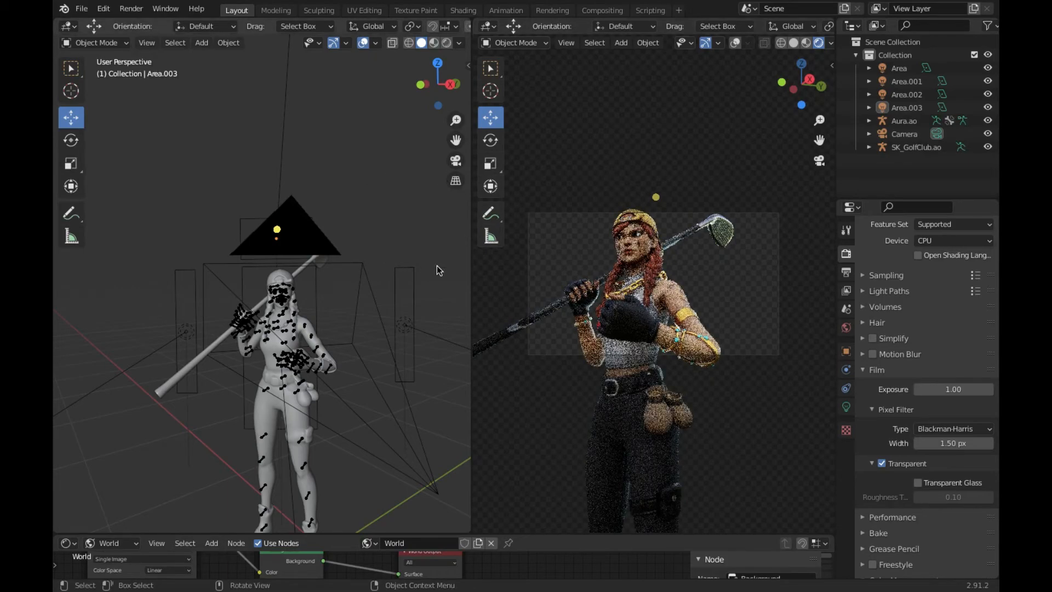
Create a new collection, move the lights Area, Area.001, Area.002 and Area.003 into it, and collapse it in the outliner
{"action": "left_click", "coordinate": [900, 68]}
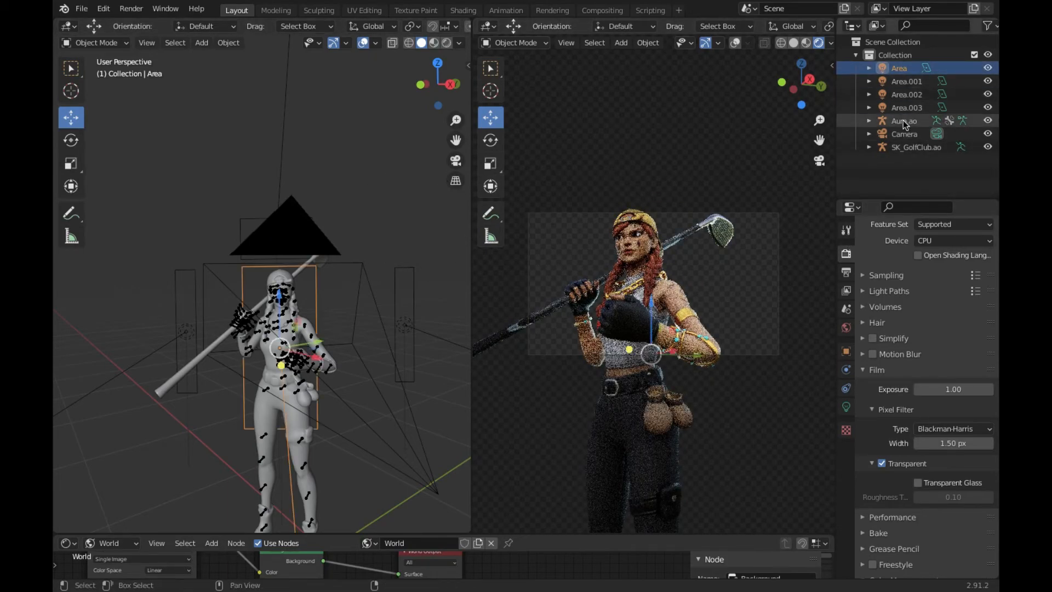
{"action": "left_click", "coordinate": [912, 107], "text": "shift"}
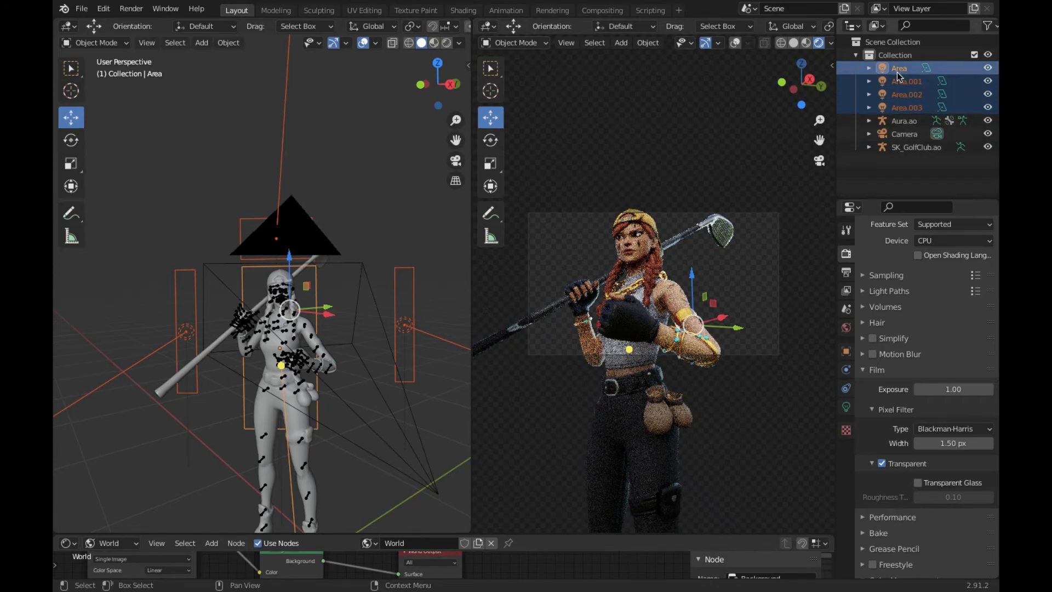
{"action": "right_click", "coordinate": [894, 167]}
{"action": "left_click", "coordinate": [846, 203]}
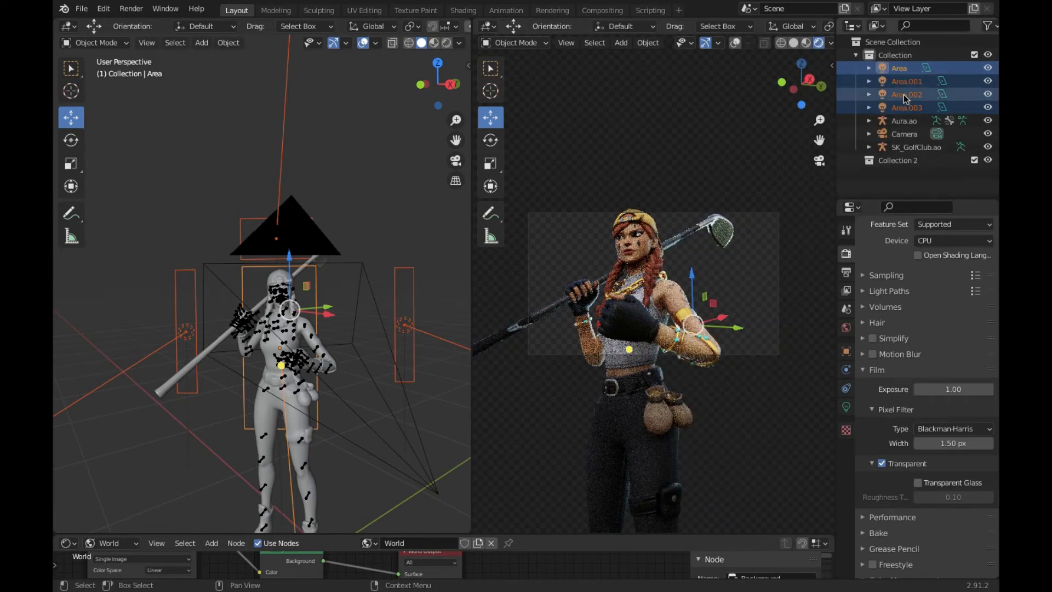
{"action": "left_click_drag", "start_coordinate": [907, 72], "coordinate": [910, 146]}
{"action": "left_click_drag", "start_coordinate": [907, 171], "coordinate": [907, 164]}
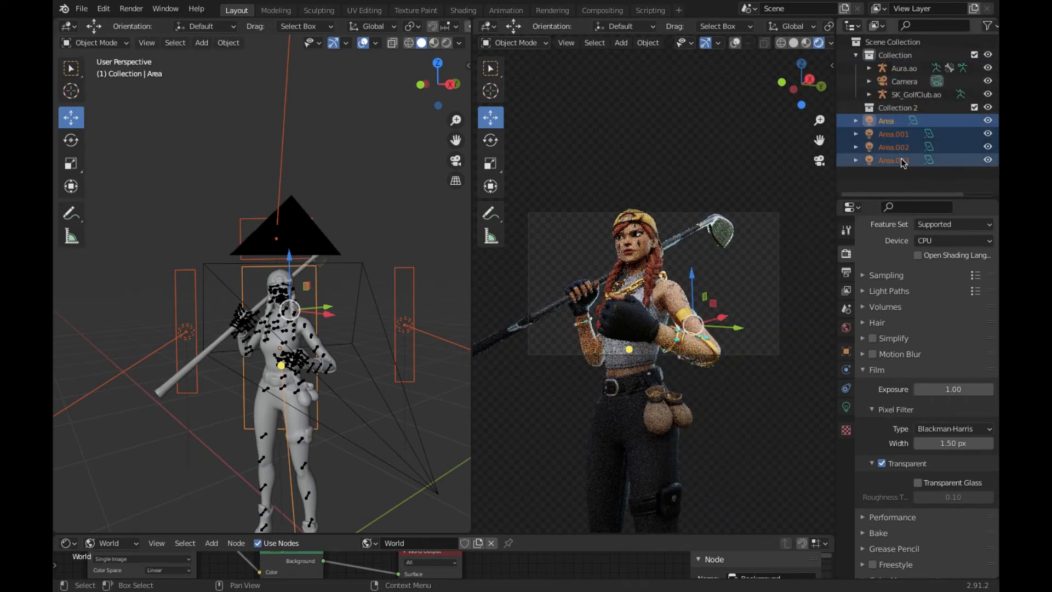
{"action": "left_click_drag", "start_coordinate": [901, 110], "coordinate": [901, 110]}
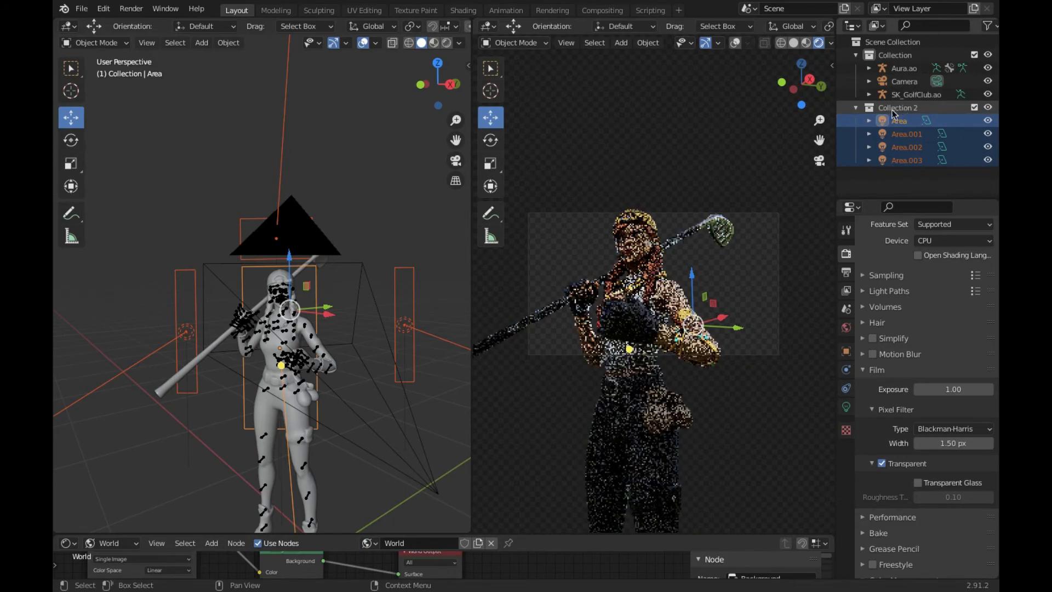
{"action": "left_click", "coordinate": [856, 109]}
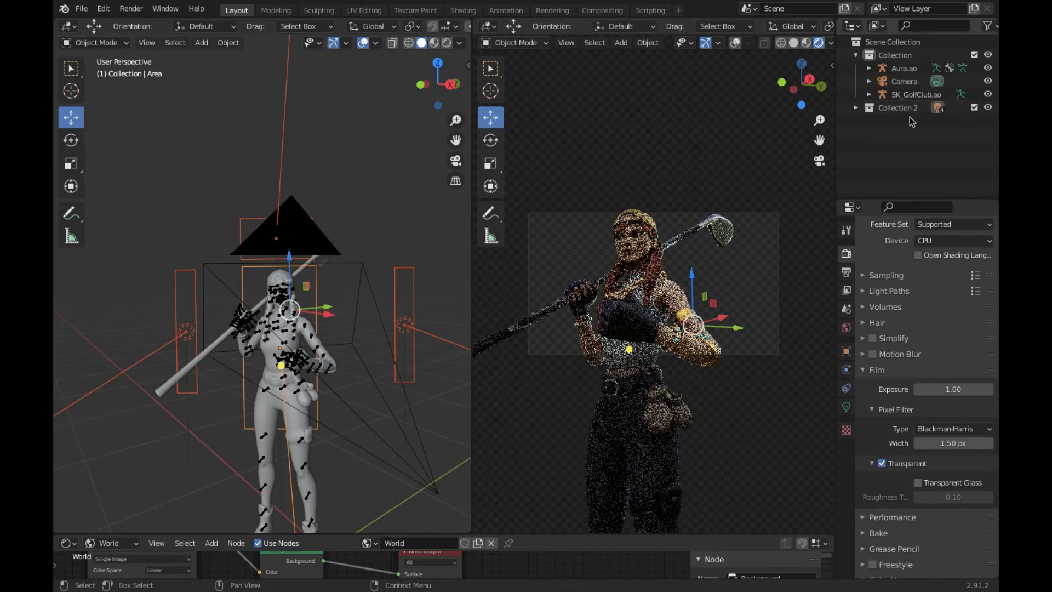
Hide and reshow the light collection to compare the lighting, and display the light settings of Area
{"action": "left_click", "coordinate": [988, 108]}
{"action": "left_click", "coordinate": [988, 108]}
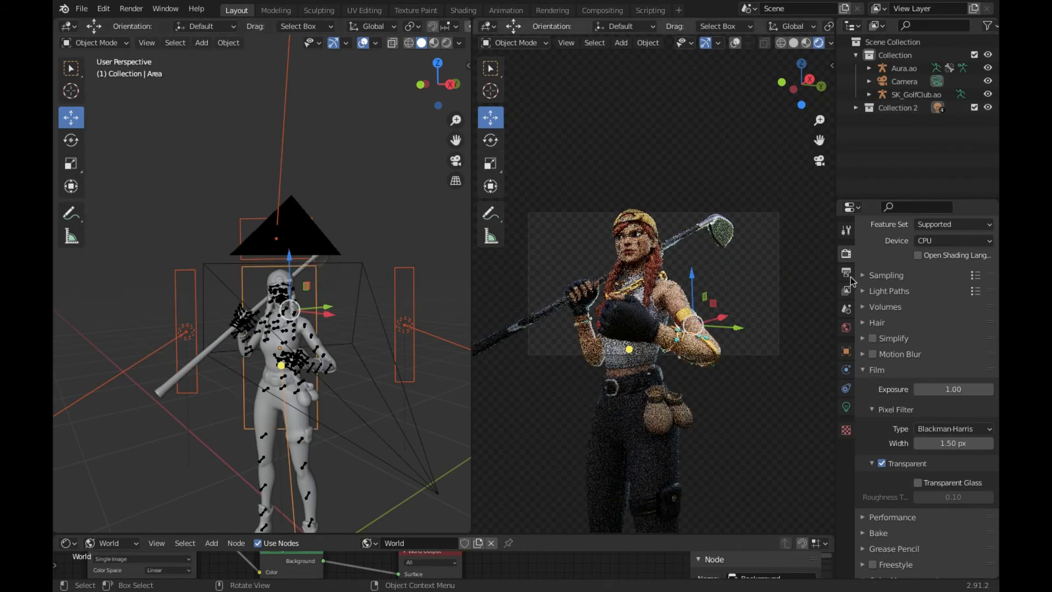
{"action": "left_click", "coordinate": [846, 408]}
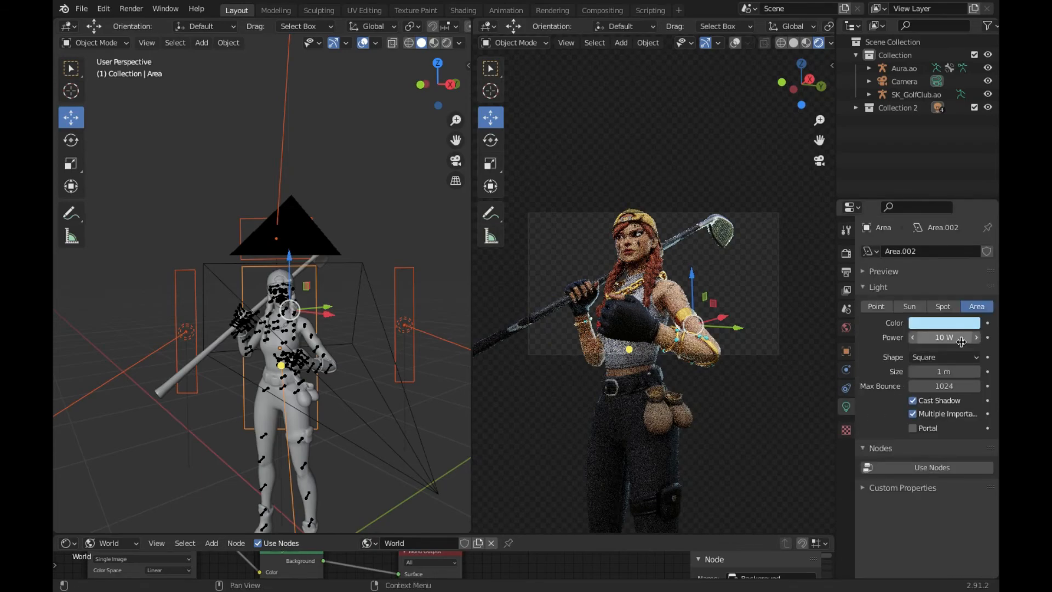
Select the camera and review its framing of the character in the rendered preview together with the scene's render settings
{"action": "left_click", "coordinate": [403, 393]}
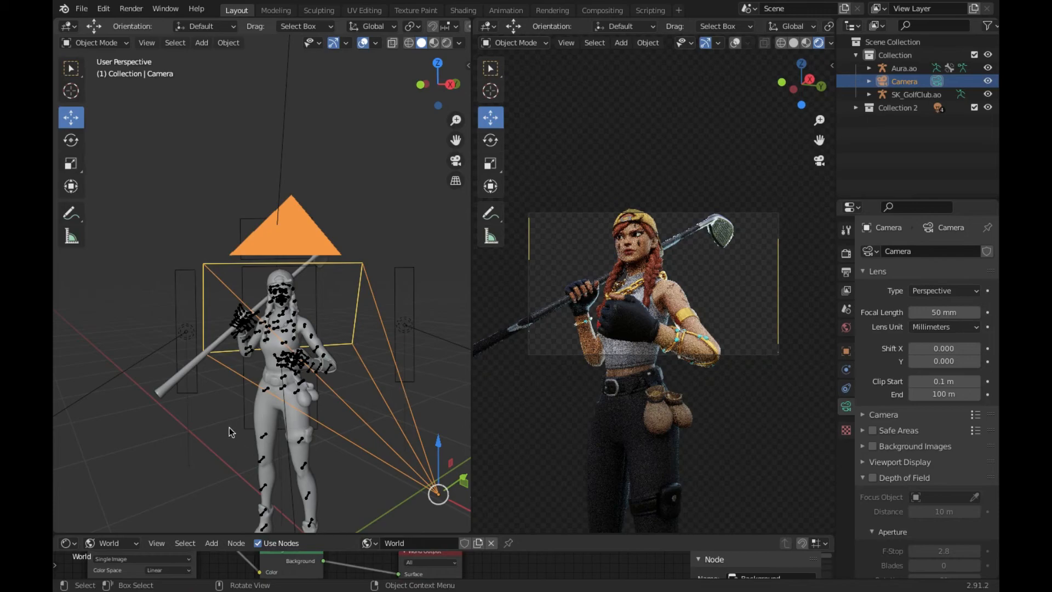
{"action": "scroll", "coordinate": [551, 332], "scroll_direction": "up", "scroll_amount": 2}
{"action": "scroll", "coordinate": [551, 331], "scroll_direction": "up", "scroll_amount": 2}
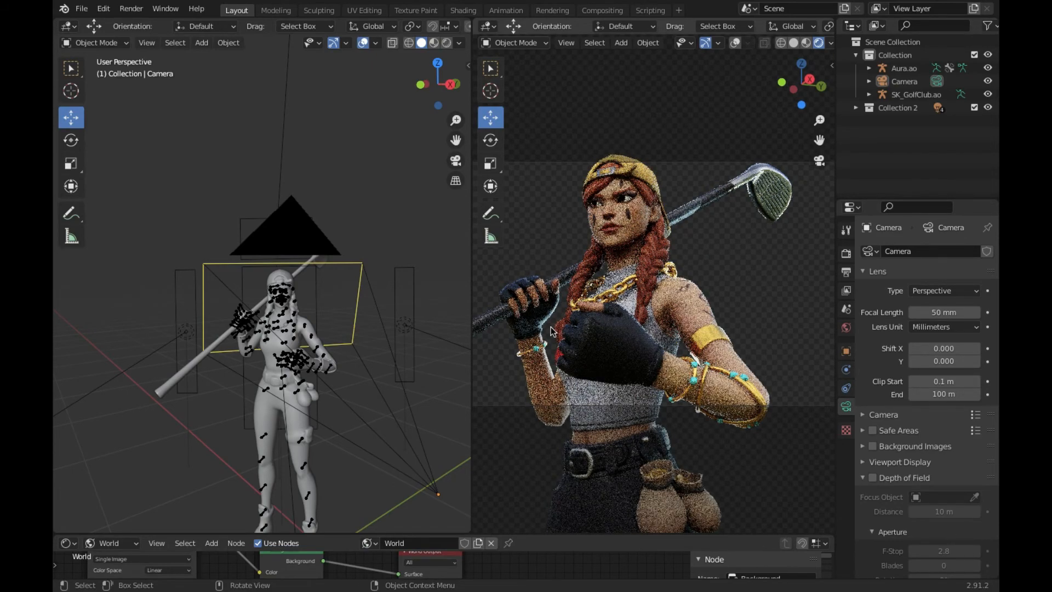
{"action": "scroll", "coordinate": [552, 330], "scroll_direction": "down", "scroll_amount": 1}
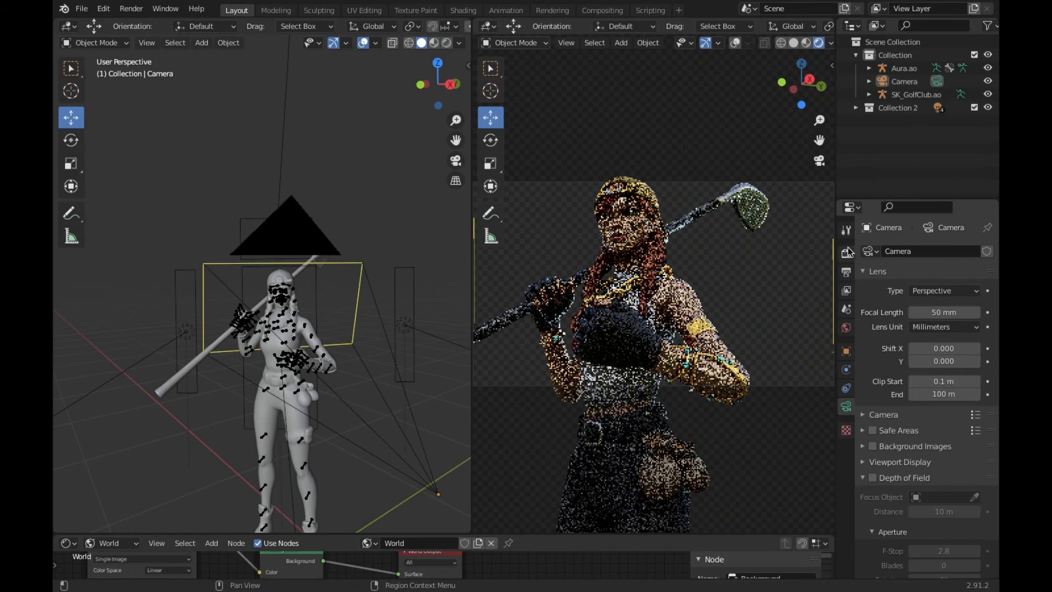
{"action": "left_click", "coordinate": [846, 252]}
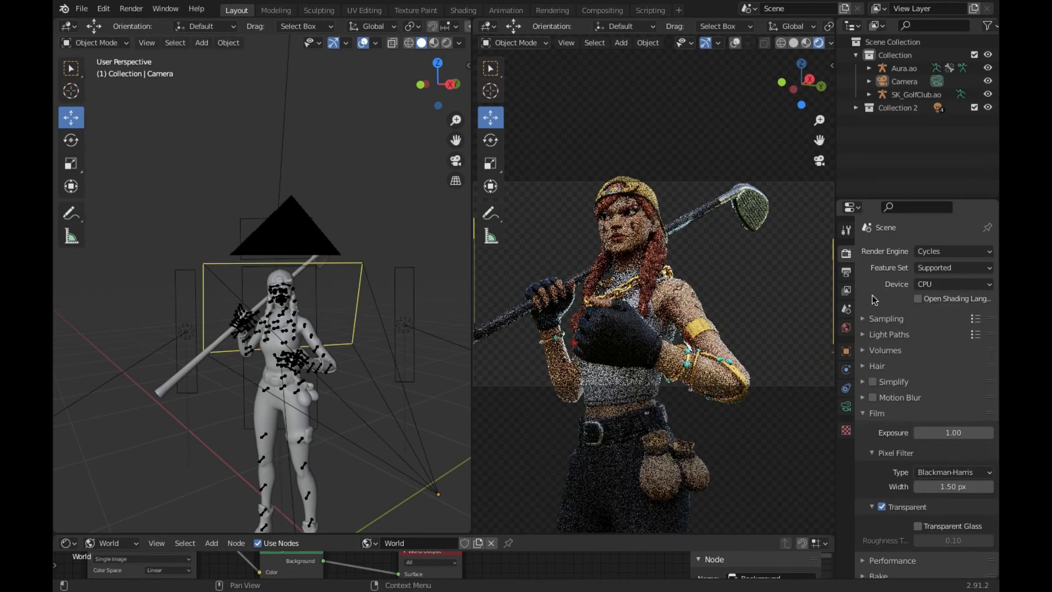
{"action": "scroll", "coordinate": [887, 352], "scroll_direction": "down", "scroll_amount": 2}
{"action": "scroll", "coordinate": [894, 357], "scroll_direction": "up", "scroll_amount": 2}
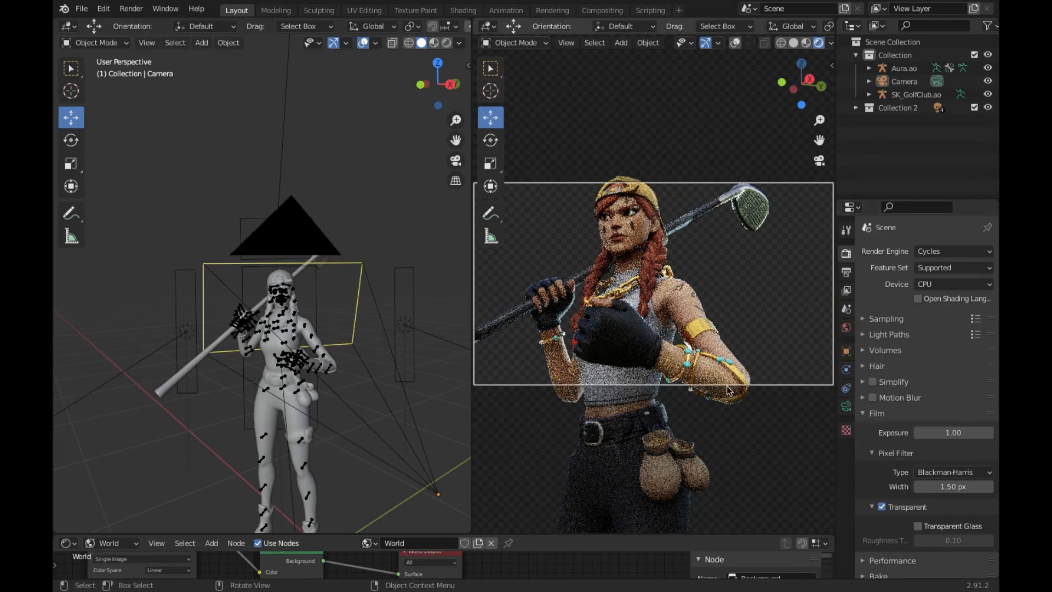
{"action": "scroll", "coordinate": [728, 389], "scroll_direction": "down", "scroll_amount": 1}
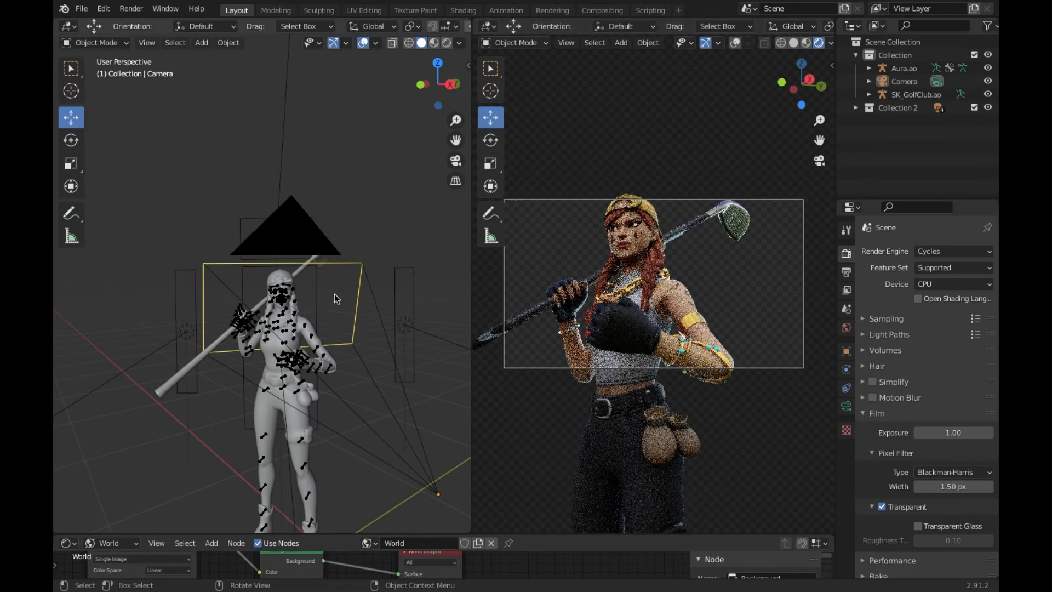
Fly around the scene to examine the posed character, the camera and the area lights from several angles
{"action": "key", "text": "shift+grave"}
{"action": "key", "text": "w"}
{"action": "key", "text": "s"}
{"action": "key", "text": "w"}
{"action": "key", "text": "w"}
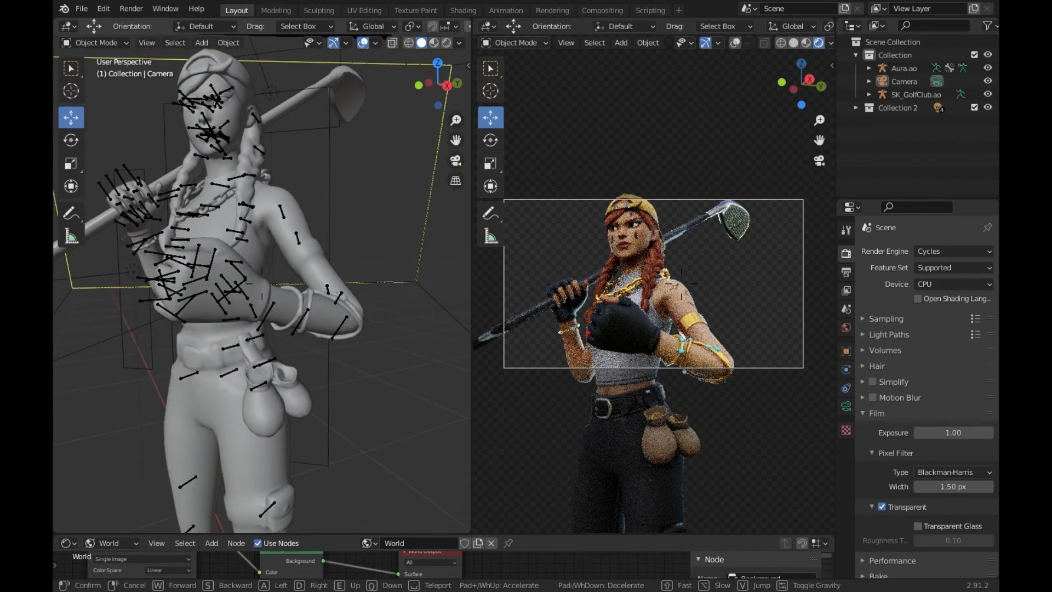
{"action": "key", "text": "Return"}
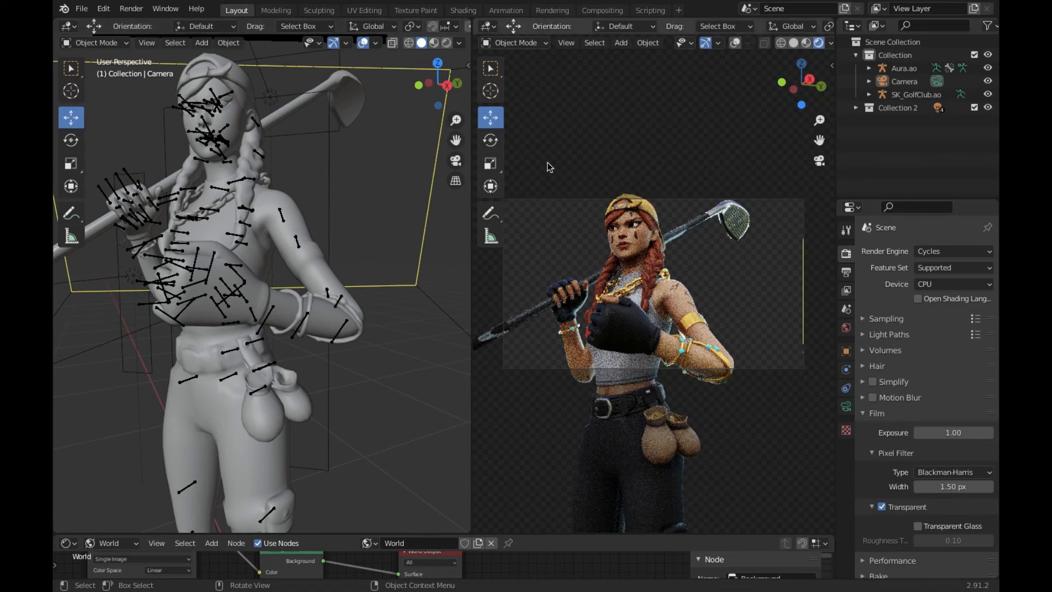
{"action": "key", "text": "shift+grave"}
{"action": "key", "text": "a"}
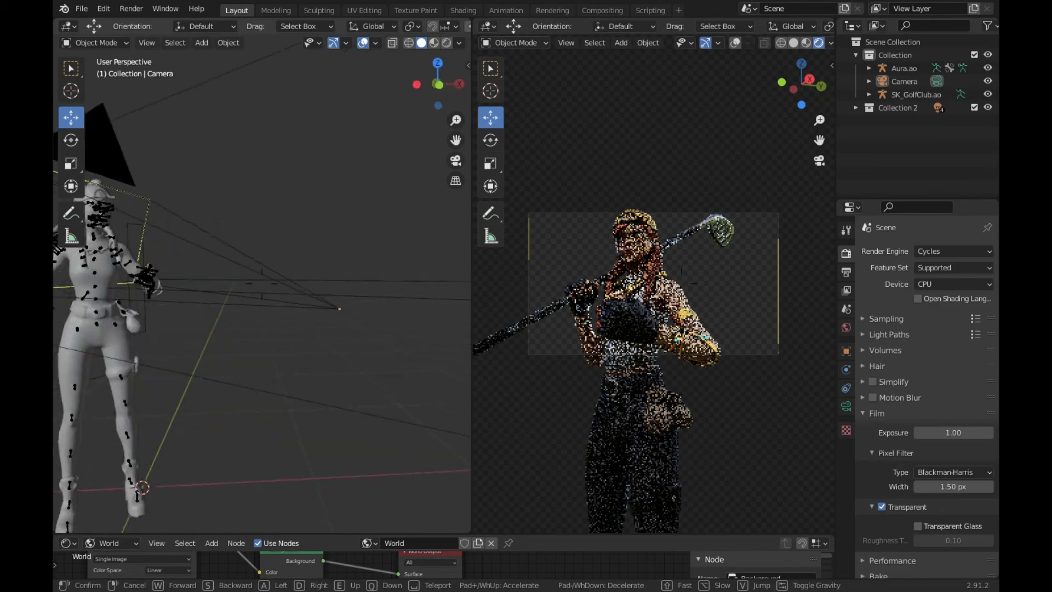
{"action": "key", "text": "a"}
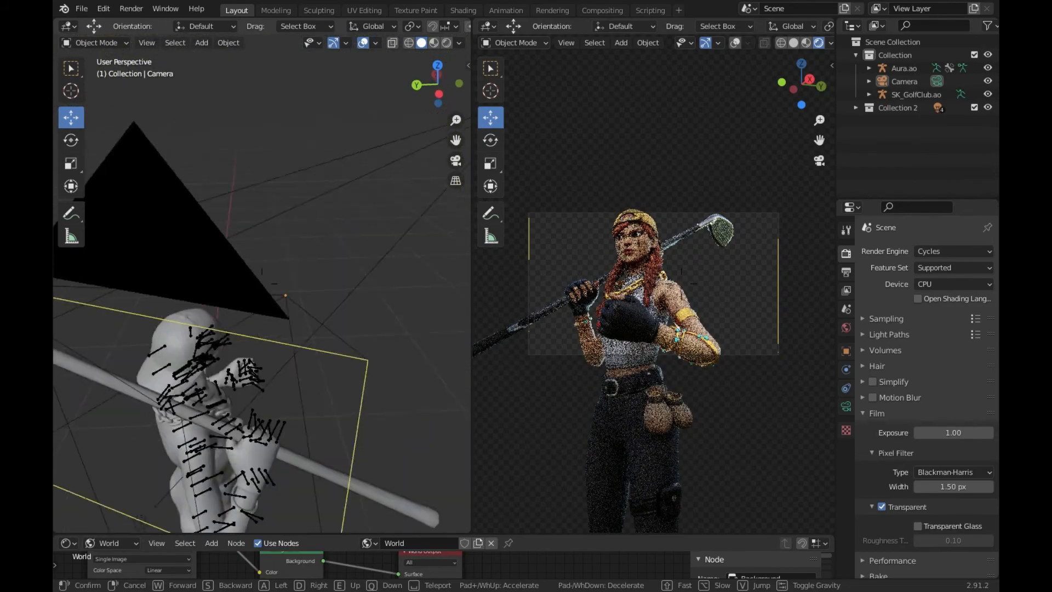
{"action": "left_click", "coordinate": [429, 220]}
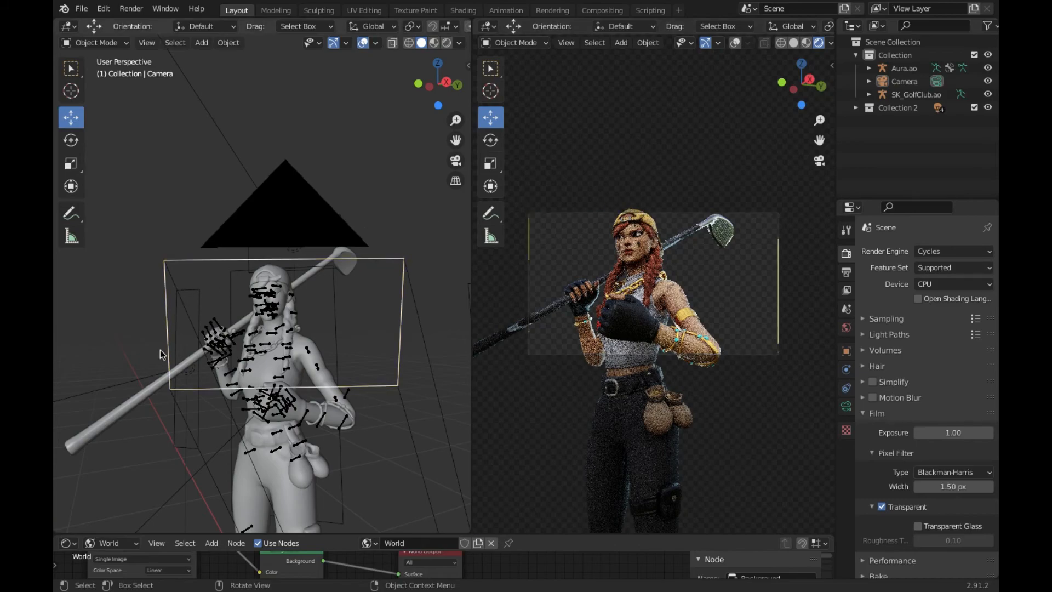
{"action": "key", "text": "shift+grave"}
{"action": "key", "text": "s"}
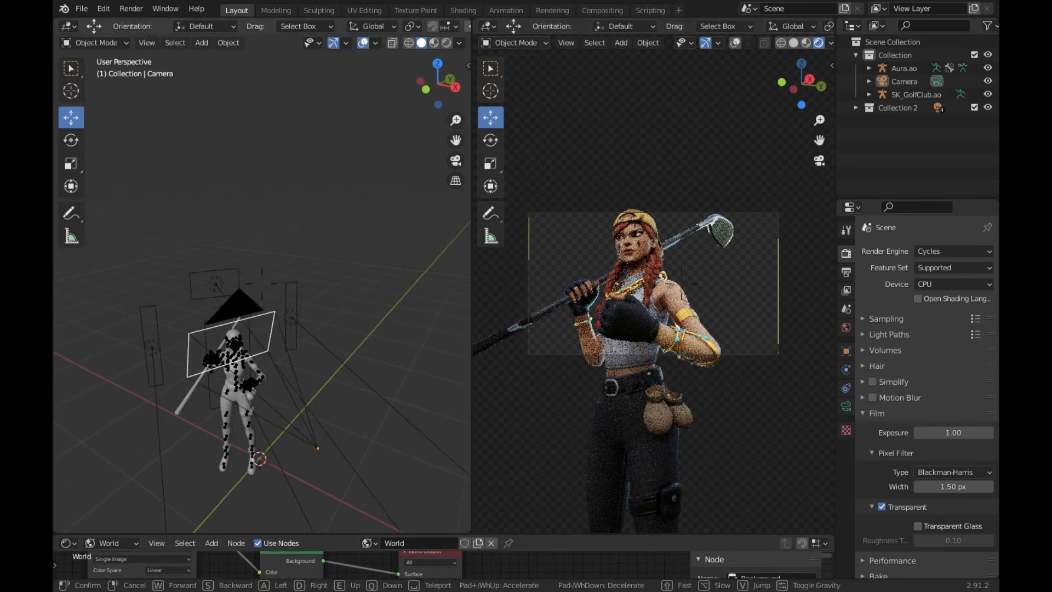
{"action": "key", "text": "d"}
{"action": "key", "text": "a"}
{"action": "key", "text": "d"}
{"action": "key", "text": "s"}
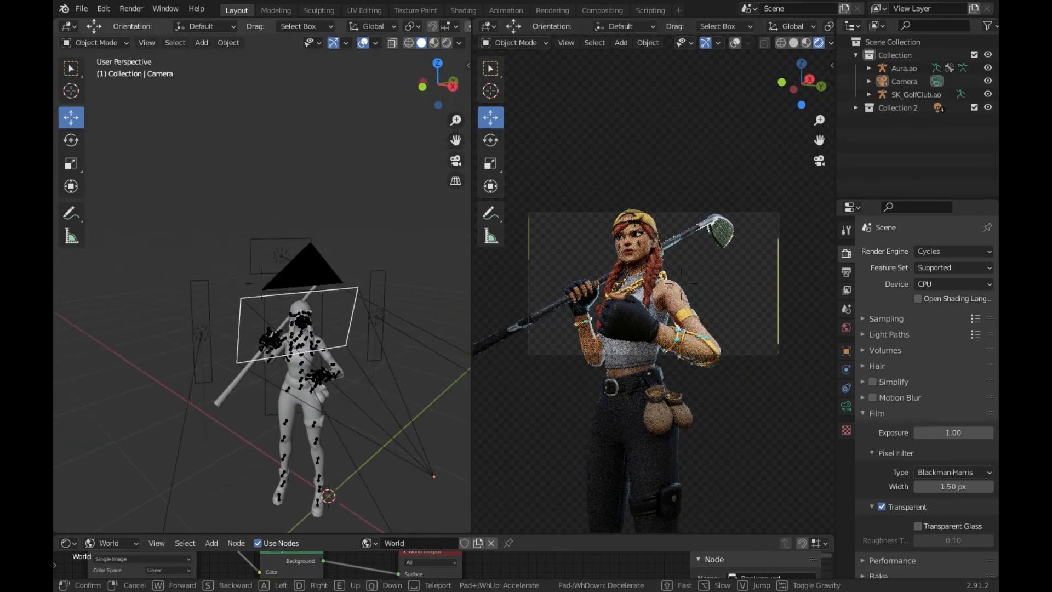
{"action": "key", "text": "a"}
{"action": "key", "text": "w"}
{"action": "left_click", "coordinate": [804, 376]}
Check the world and render settings, and render a still image of the scene
{"action": "left_click", "coordinate": [846, 328]}
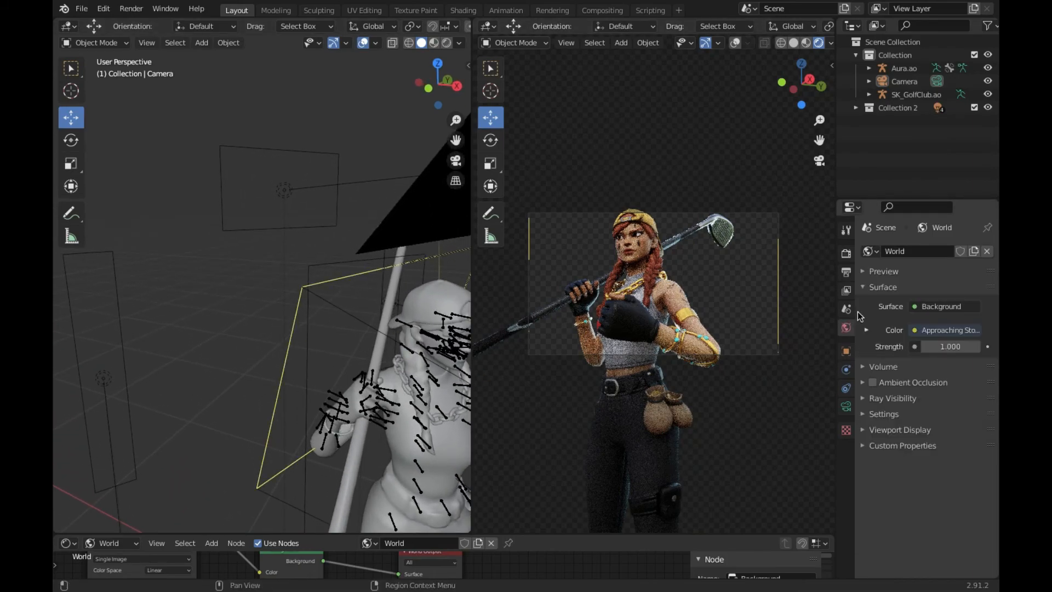
{"action": "left_click", "coordinate": [846, 253]}
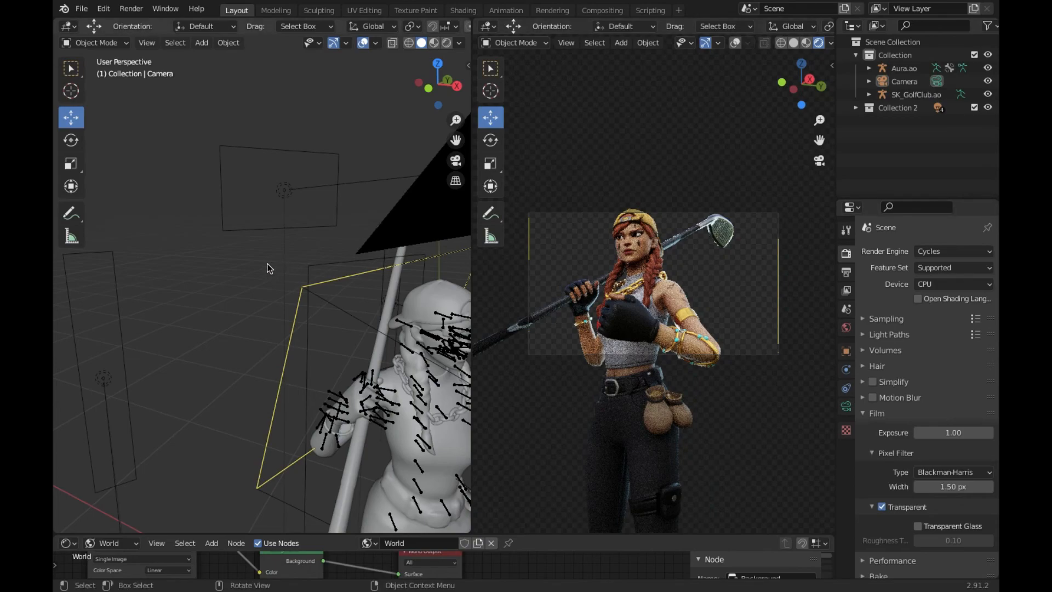
{"action": "key", "text": "shift+grave"}
{"action": "key", "text": "s"}
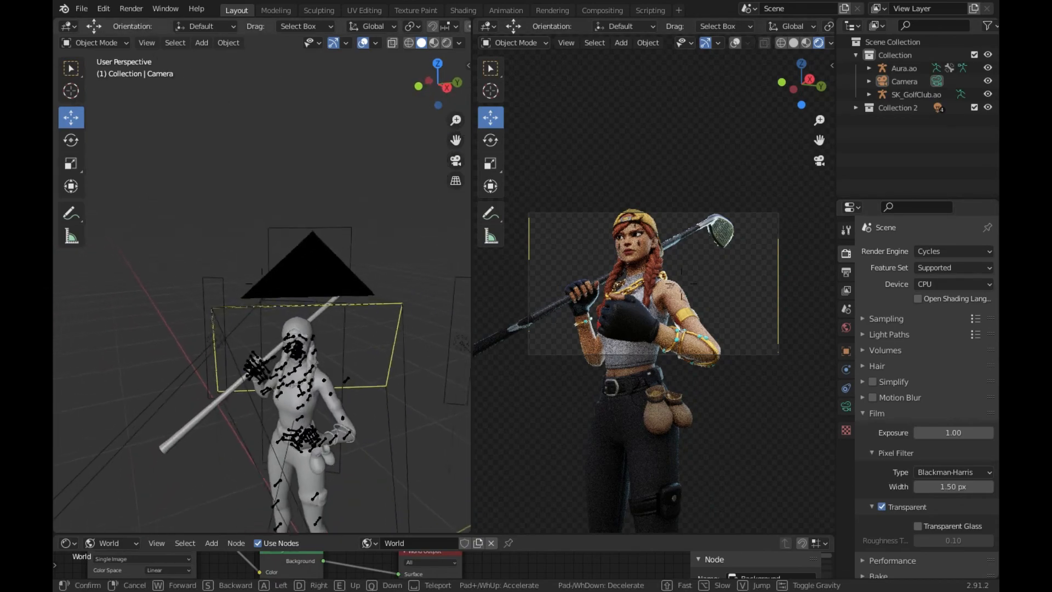
{"action": "key", "text": "w"}
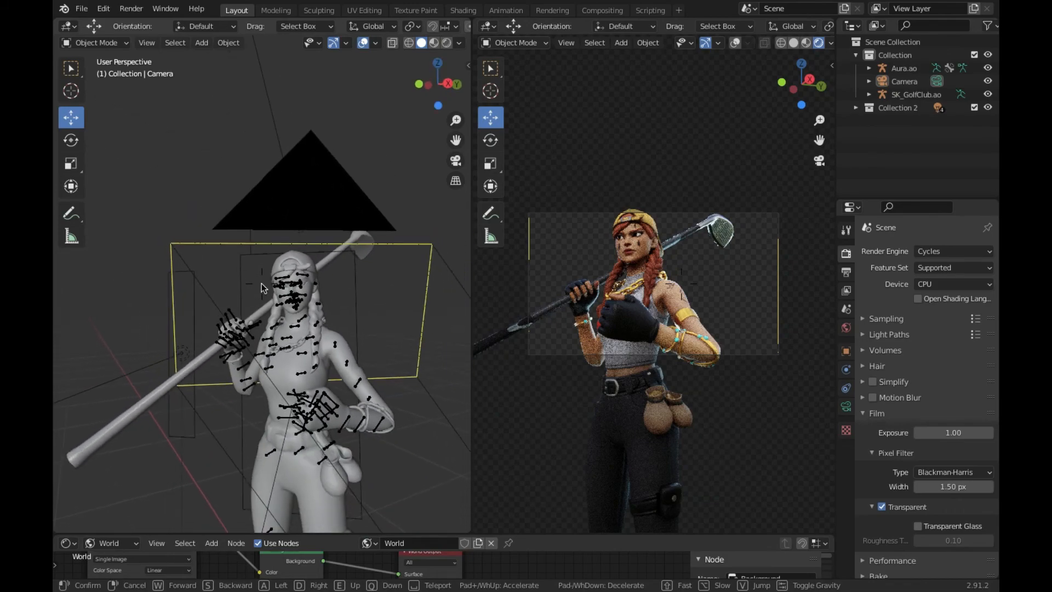
{"action": "left_click", "coordinate": [218, 211]}
{"action": "left_click", "coordinate": [131, 9]}
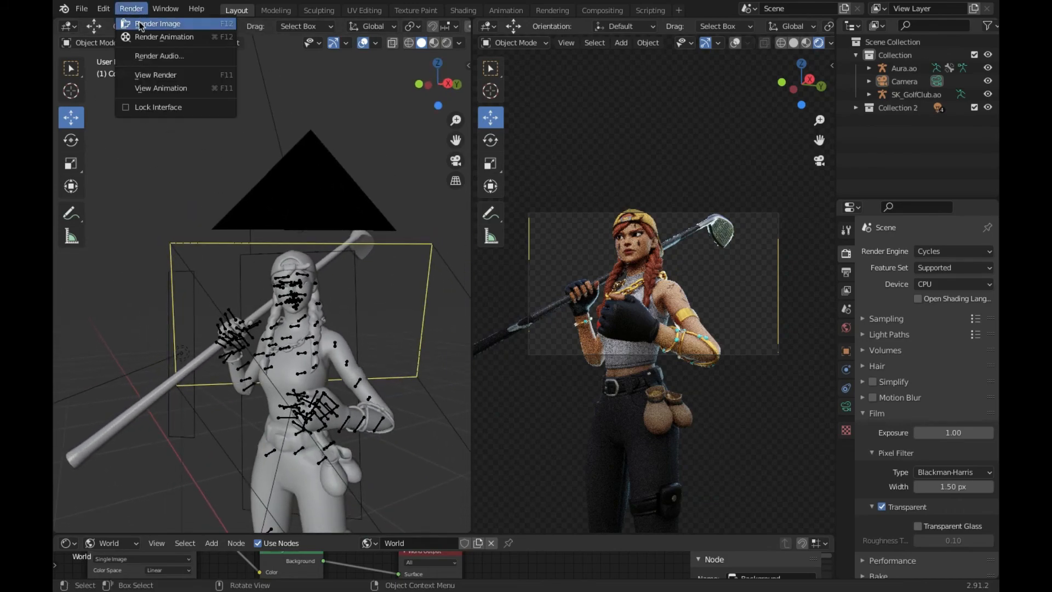
{"action": "left_click", "coordinate": [140, 23]}
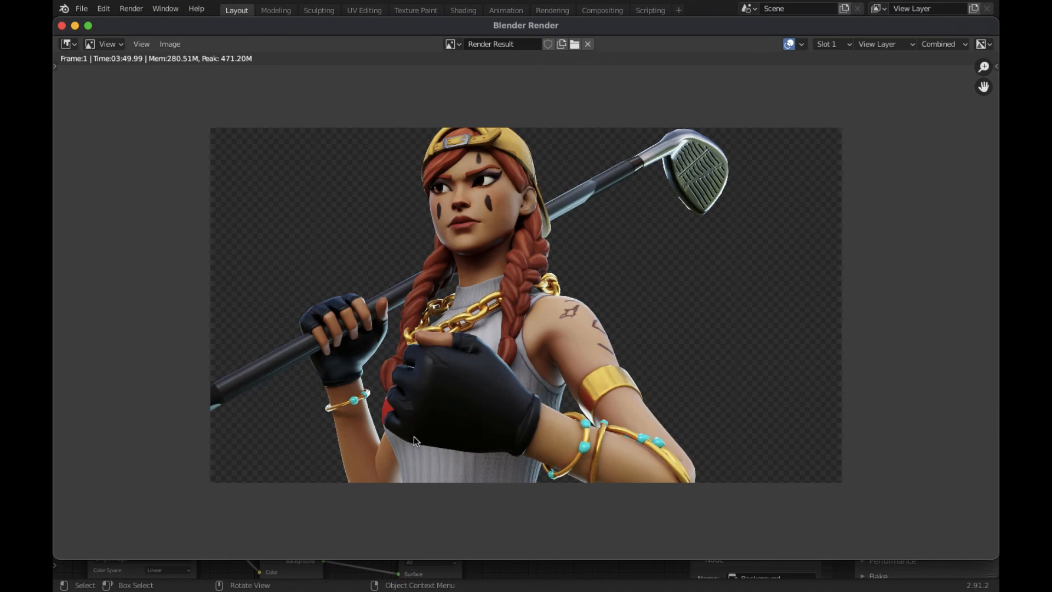
Examine the finished render up close and as a whole, including the face, gloved hands, jewelry and golf club
{"action": "scroll", "coordinate": [428, 380], "scroll_direction": "up", "scroll_amount": 5}
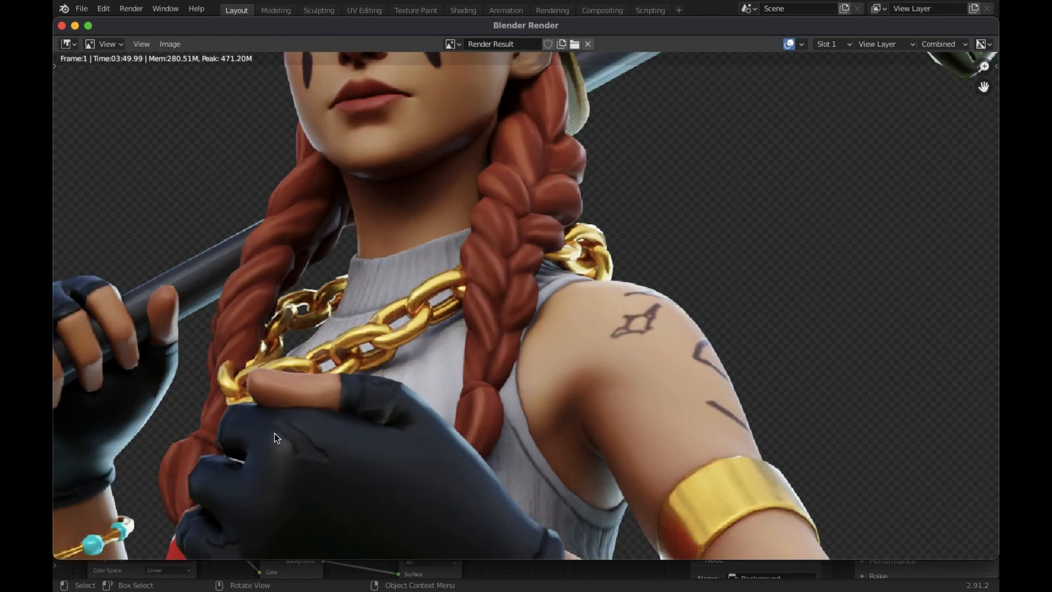
{"action": "scroll", "coordinate": [287, 443], "scroll_direction": "down", "scroll_amount": 2}
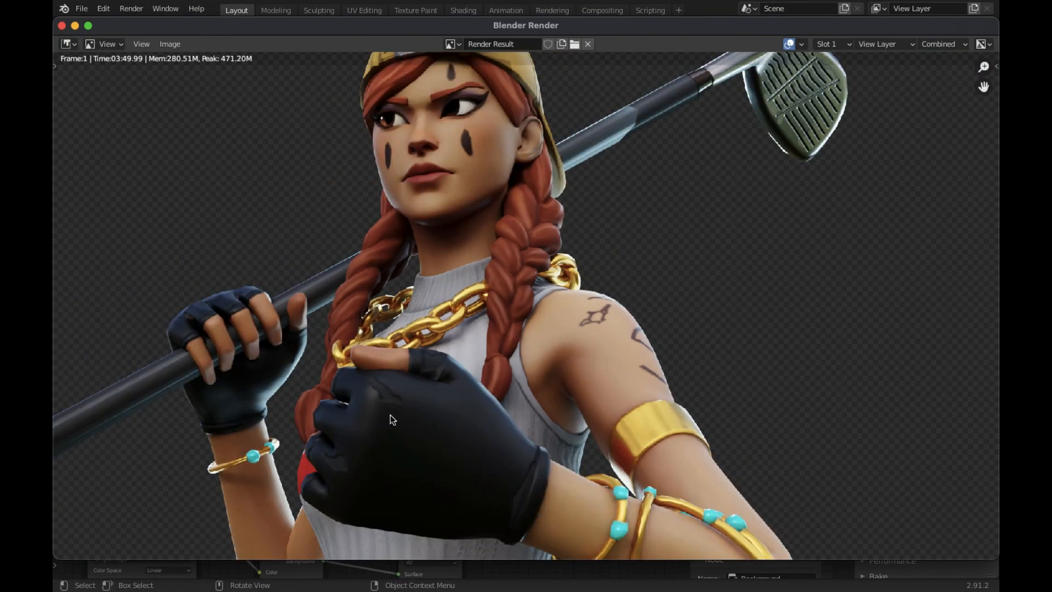
{"action": "scroll", "coordinate": [393, 419], "scroll_direction": "down", "scroll_amount": 3}
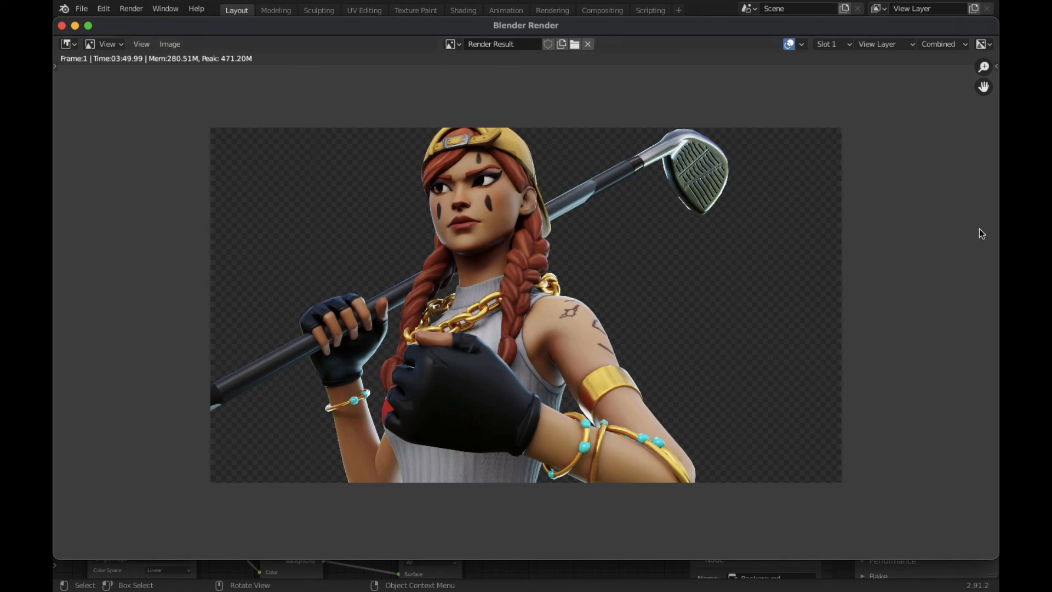
{"action": "scroll", "coordinate": [663, 256], "scroll_direction": "down", "scroll_amount": 3}
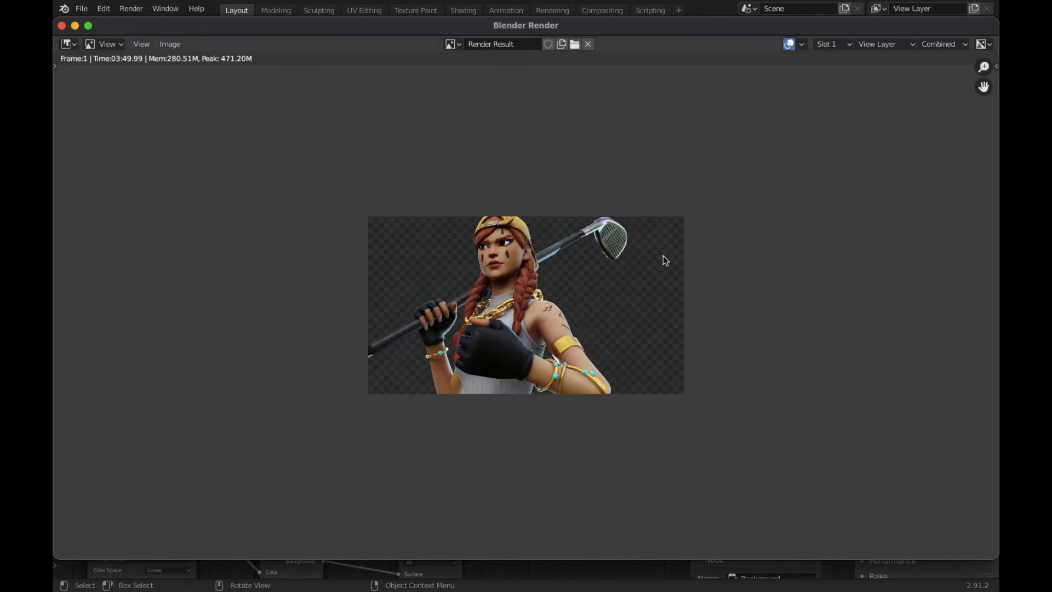
{"action": "scroll", "coordinate": [663, 255], "scroll_direction": "up", "scroll_amount": 1}
{"action": "scroll", "coordinate": [663, 252], "scroll_direction": "down", "scroll_amount": 1}
{"action": "scroll", "coordinate": [663, 253], "scroll_direction": "up", "scroll_amount": 3}
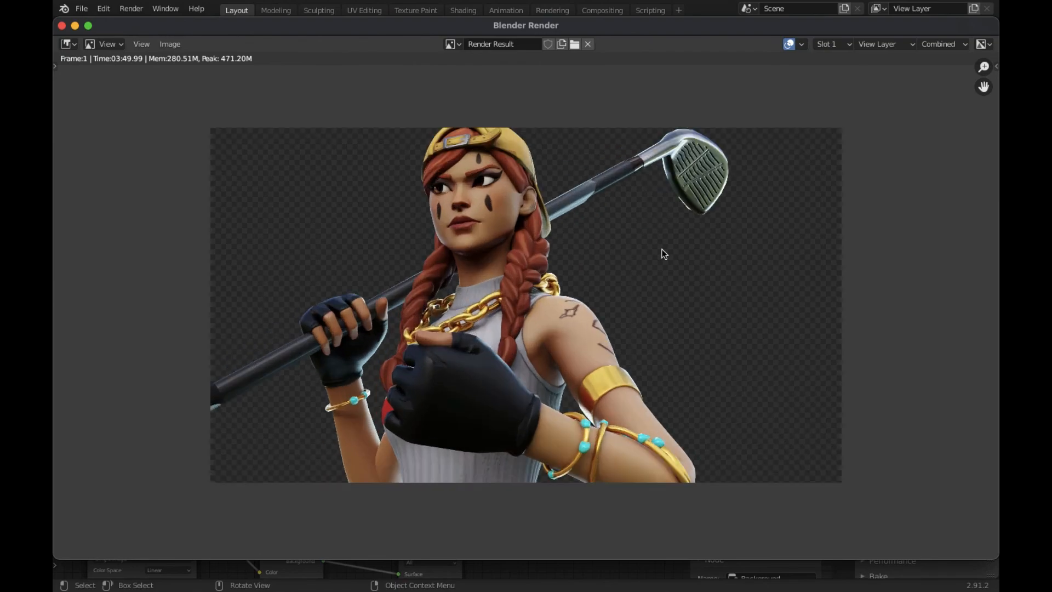
{"action": "middle_click_drag", "start_coordinate": [384, 410], "coordinate": [319, 242]}
{"action": "scroll", "coordinate": [633, 315], "scroll_direction": "down", "scroll_amount": 1}
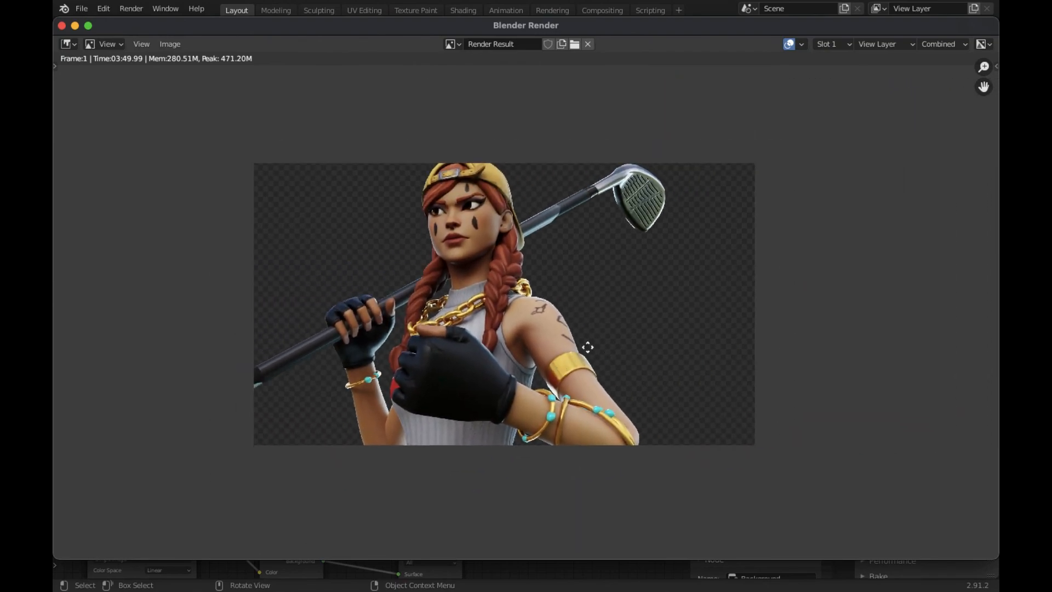
{"action": "scroll", "coordinate": [586, 348], "scroll_direction": "up", "scroll_amount": 2}
{"action": "scroll", "coordinate": [584, 341], "scroll_direction": "down", "scroll_amount": 1}
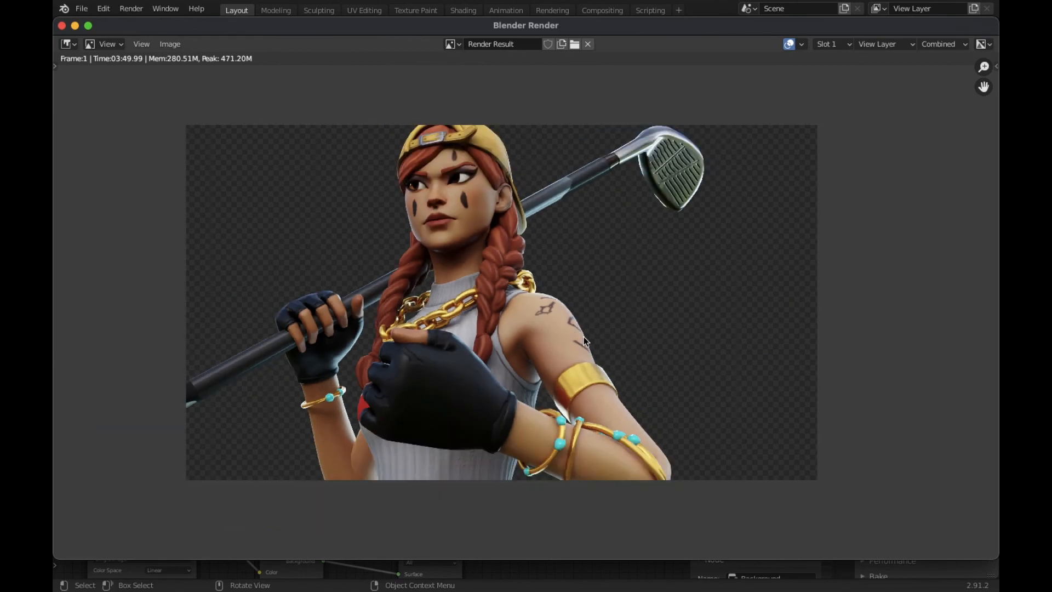